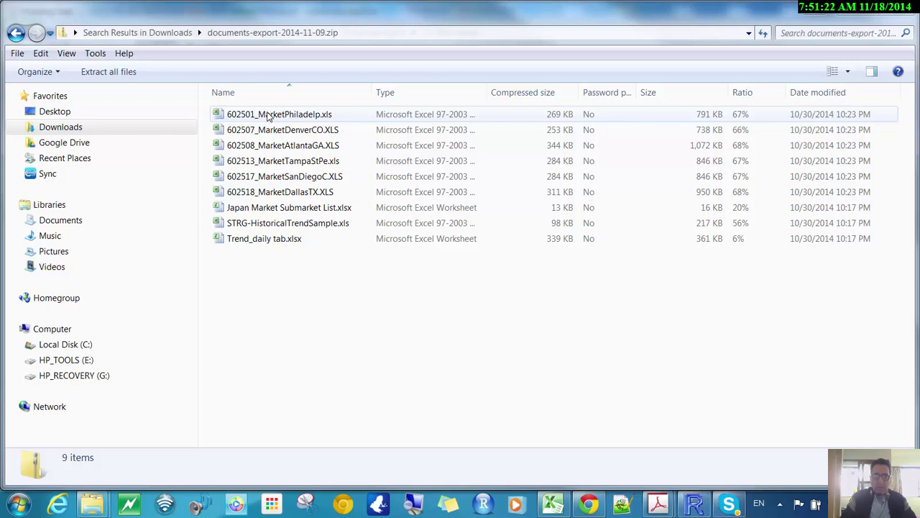
# Open STRG-HistoricalTrendSample.xls, look through its sheets from By Measure to Help, and close the workbook.
pyautogui.click(268, 228)
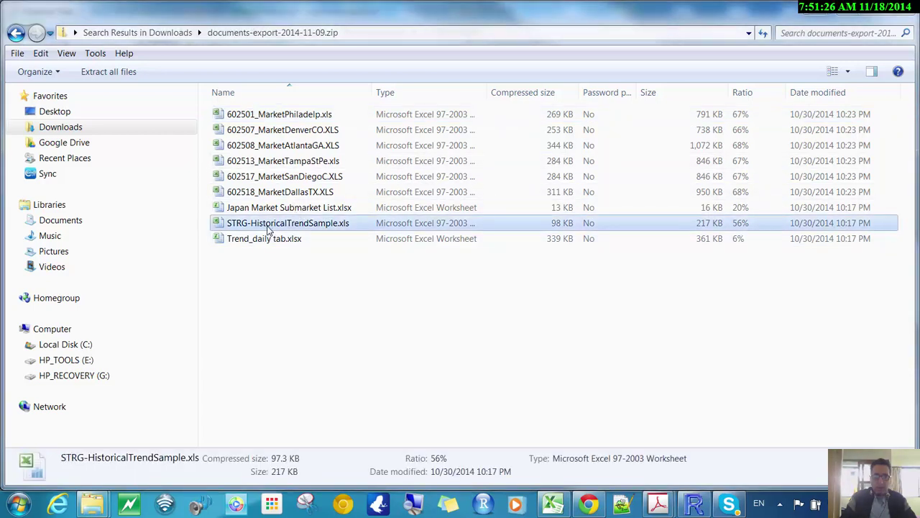
pyautogui.doubleClick(269, 229)
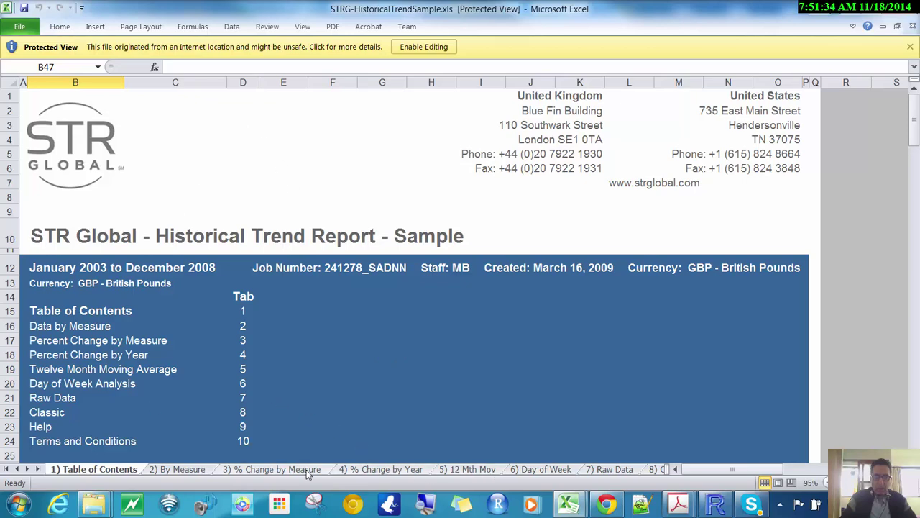
pyautogui.click(189, 471)
pyautogui.click(268, 468)
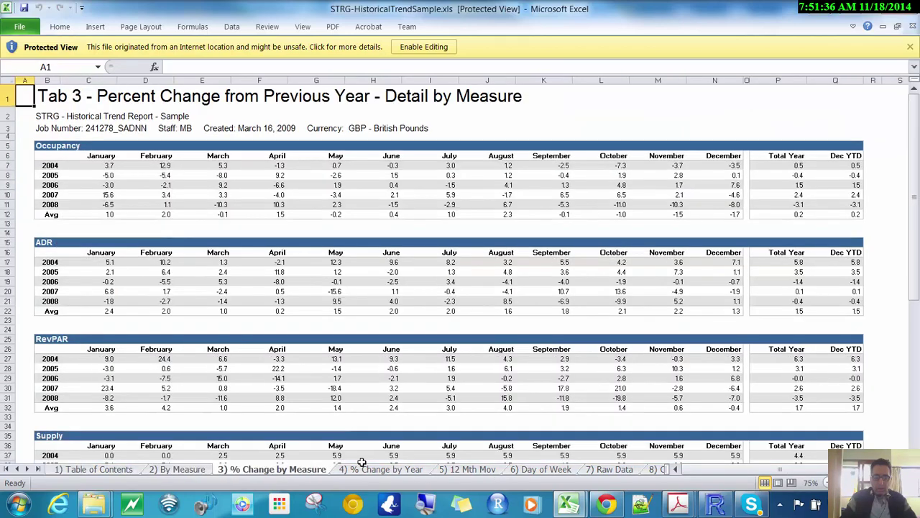
pyautogui.click(397, 469)
pyautogui.click(471, 469)
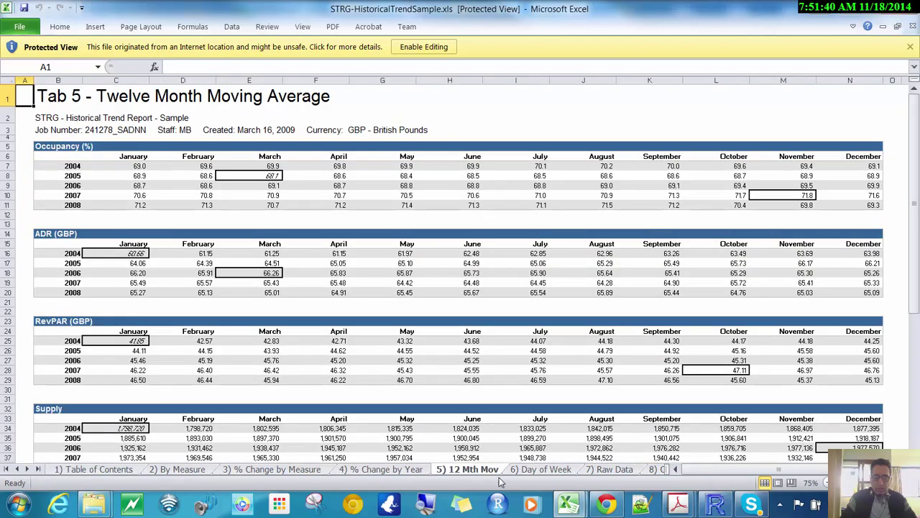
pyautogui.click(603, 471)
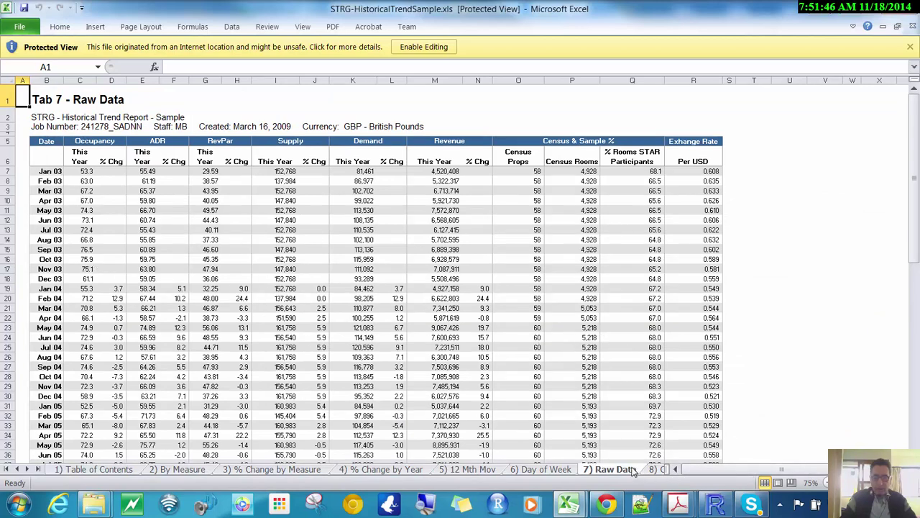
pyautogui.click(38, 469)
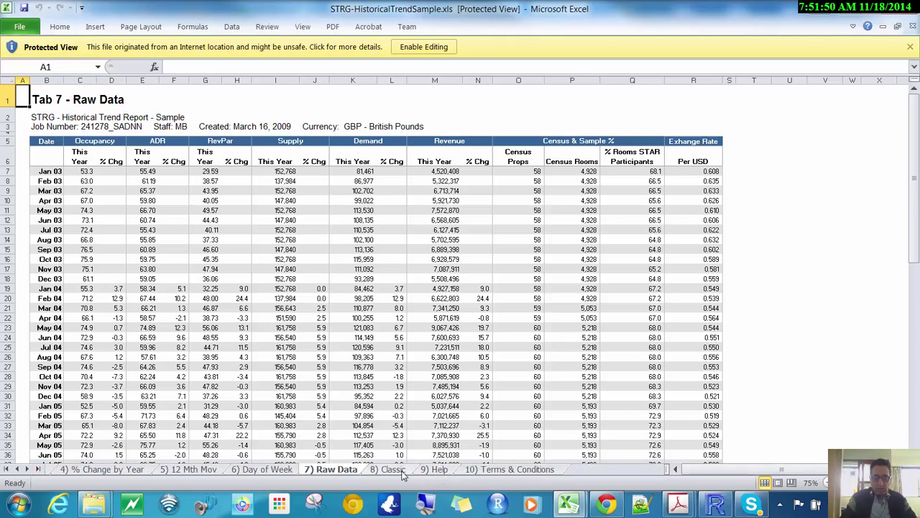
pyautogui.click(448, 470)
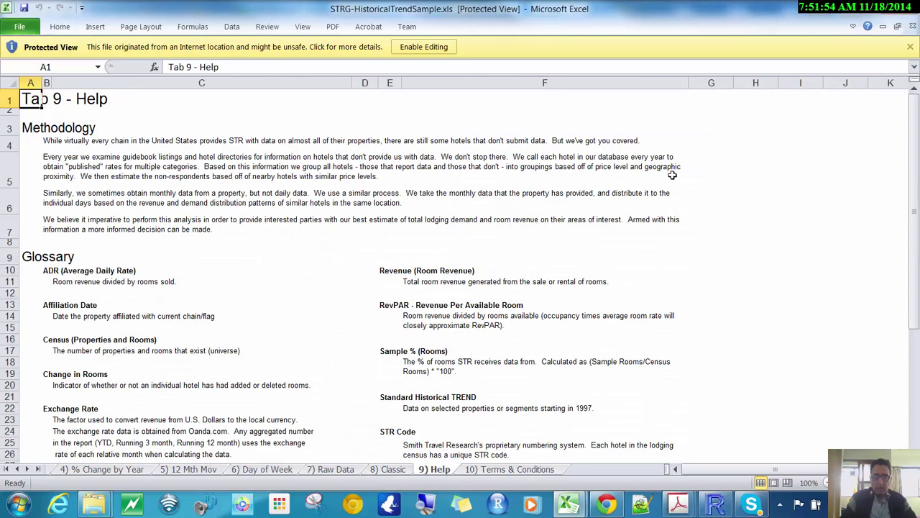
pyautogui.click(853, 7)
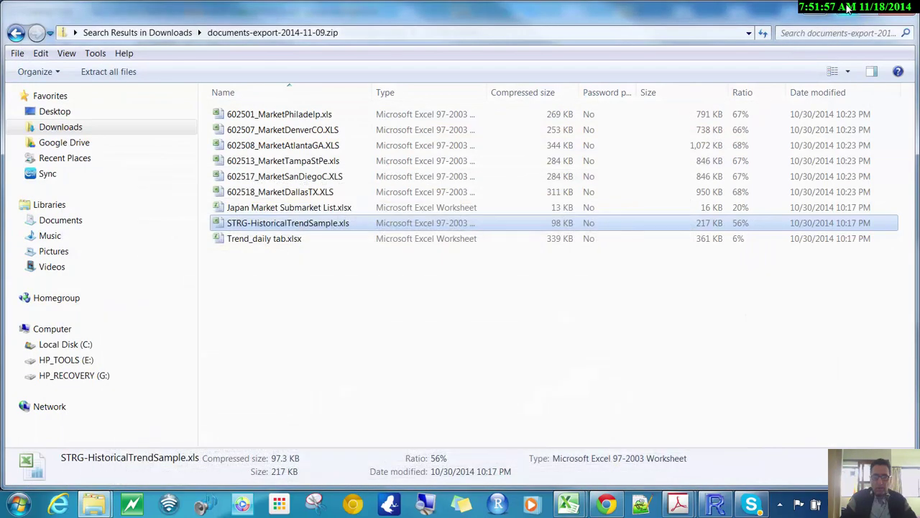
# Open 602501_MarketPhiladelp.xls, go to its Daily Data sheet and enable editing.
pyautogui.doubleClick(269, 117)
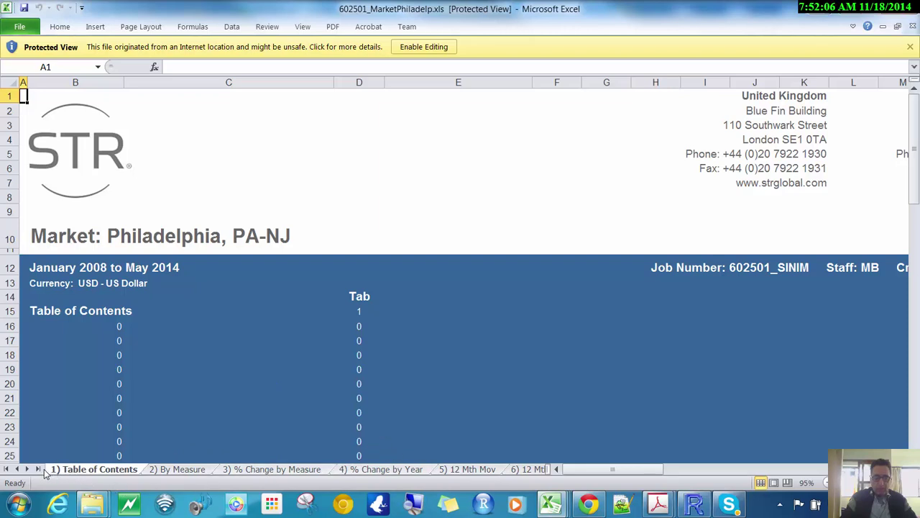
pyautogui.click(38, 469)
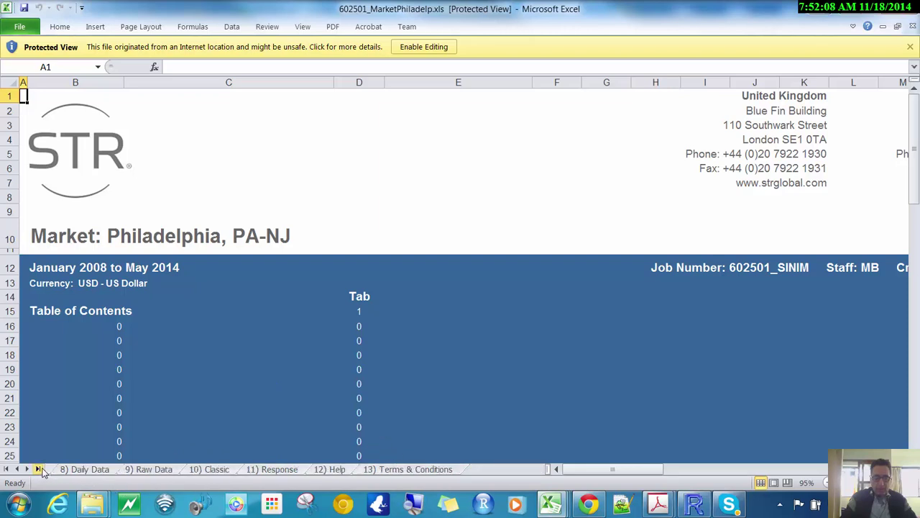
pyautogui.click(168, 470)
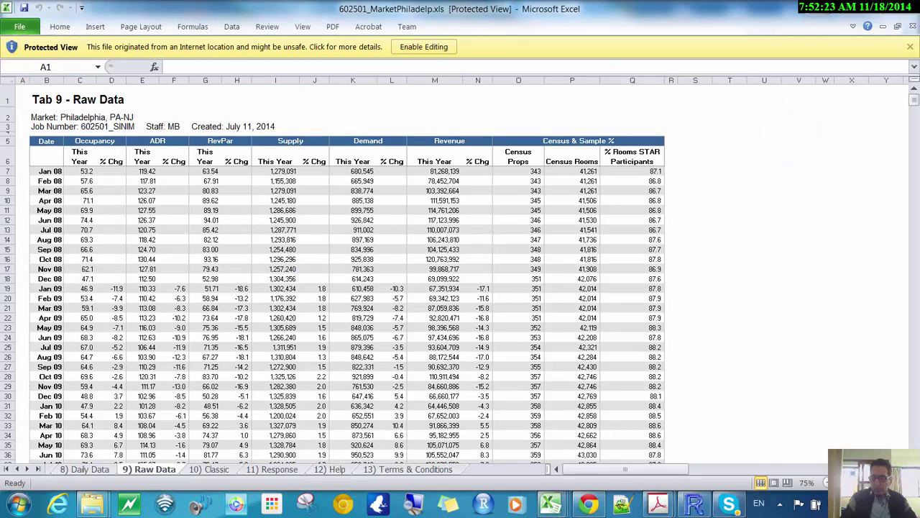
pyautogui.click(103, 469)
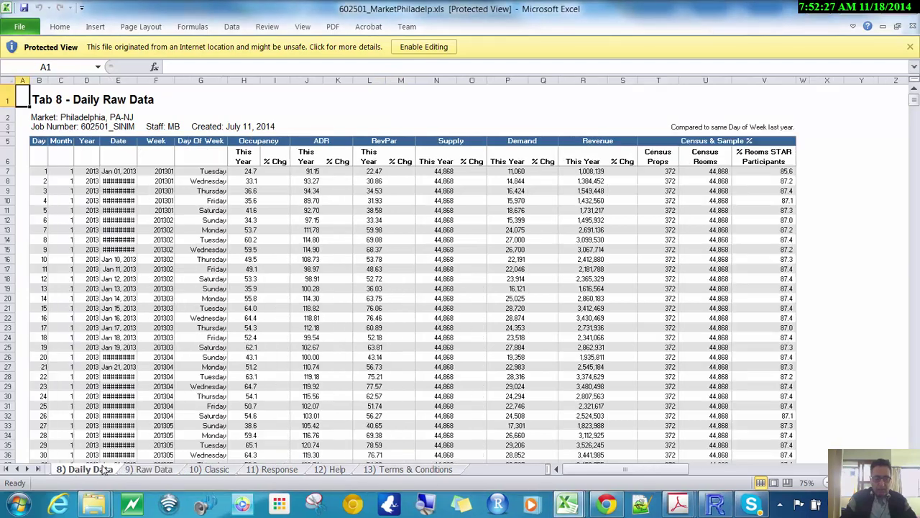
pyautogui.click(440, 49)
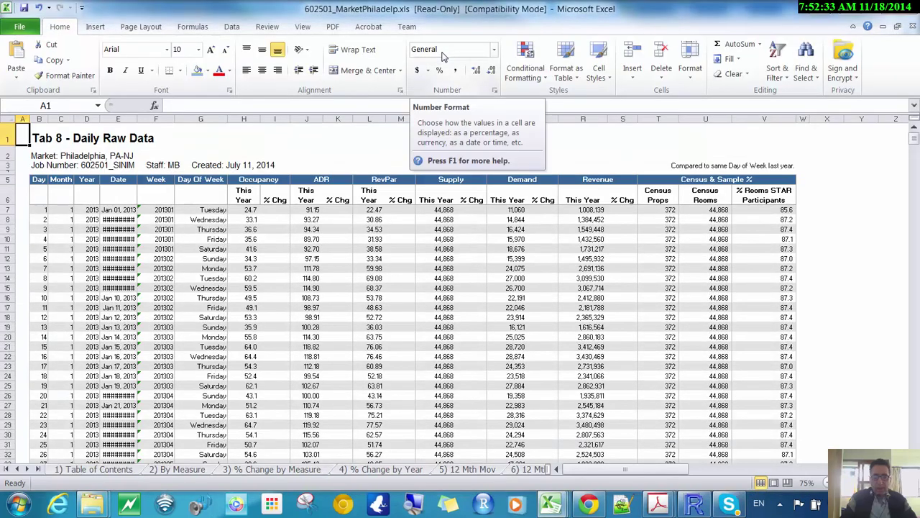
# Examine the daily records through 2014 and the % Chg columns on the Daily Data sheet.
pyautogui.click(913, 364)
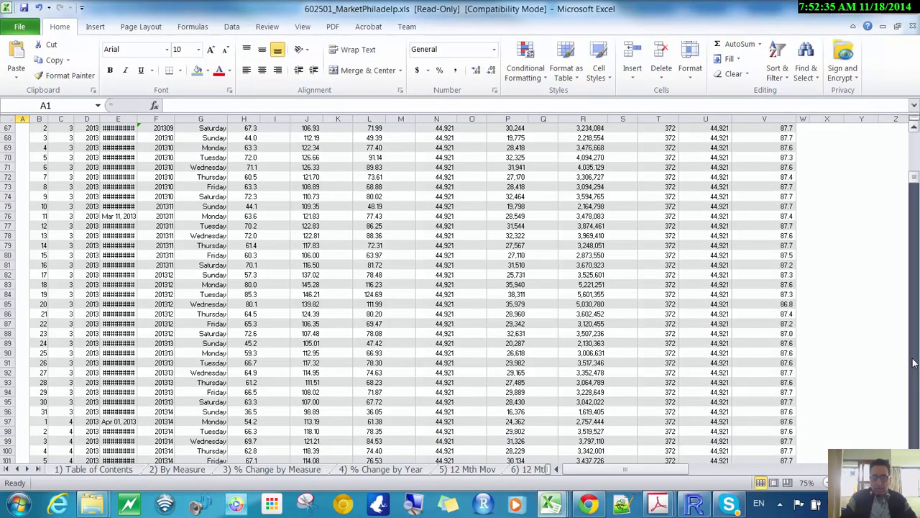
pyautogui.moveTo(913, 363); pyautogui.dragTo(913, 363)
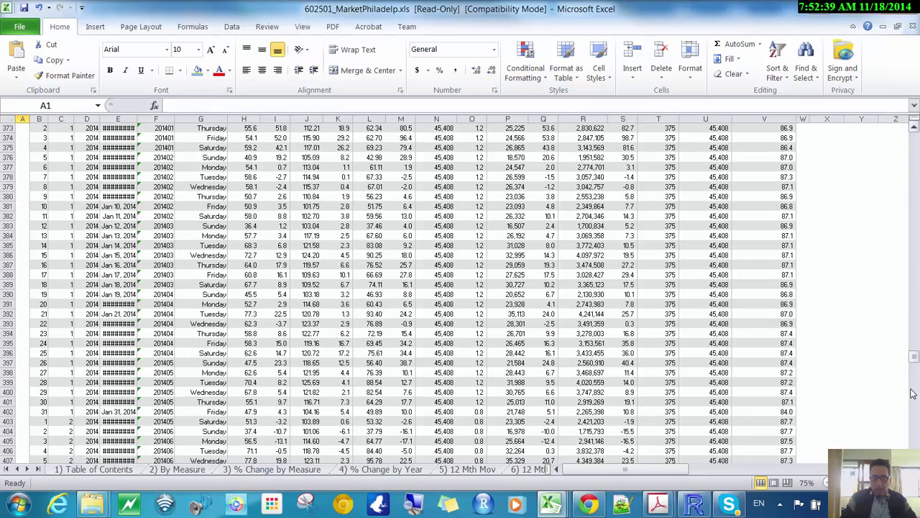
pyautogui.click(913, 393)
pyautogui.click(912, 419)
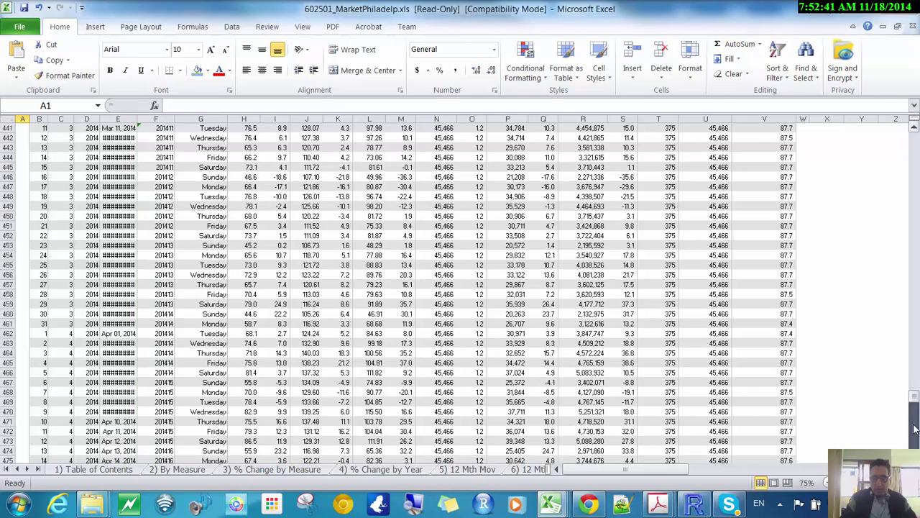
pyautogui.click(912, 419)
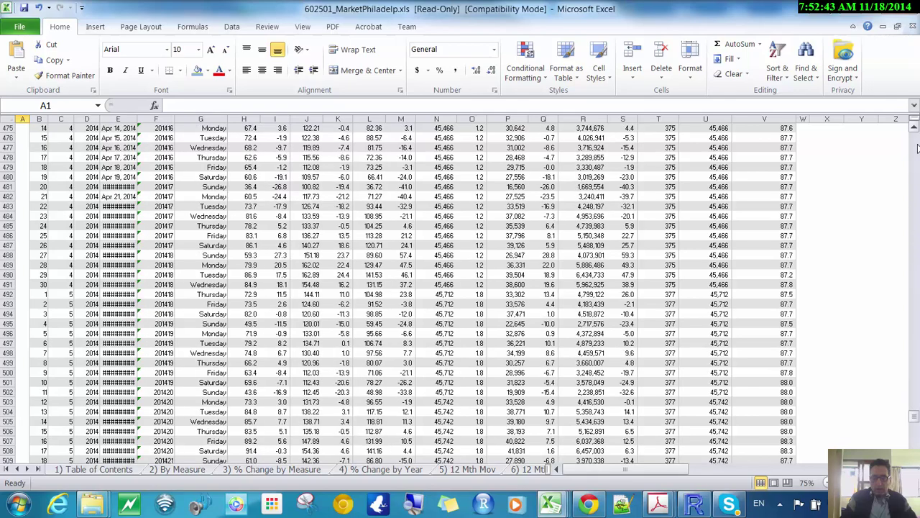
pyautogui.moveTo(917, 148); pyautogui.dragTo(917, 148)
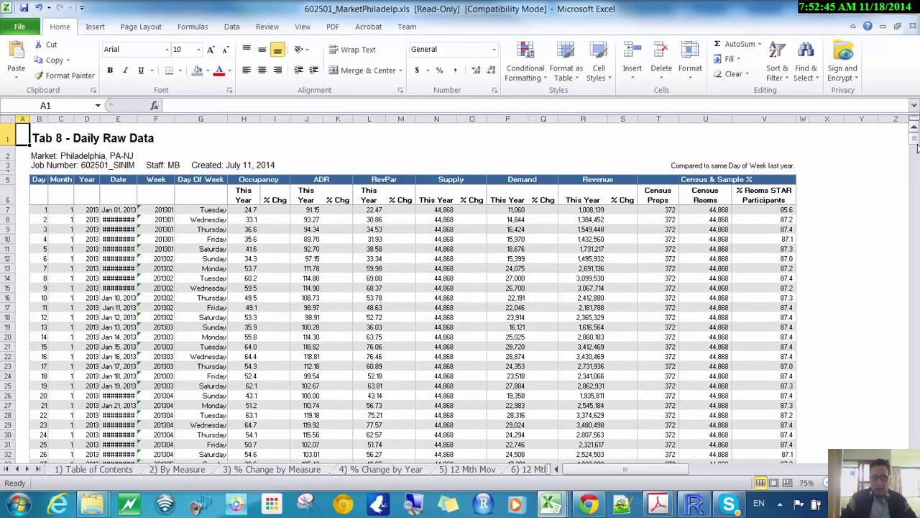
pyautogui.click(535, 201)
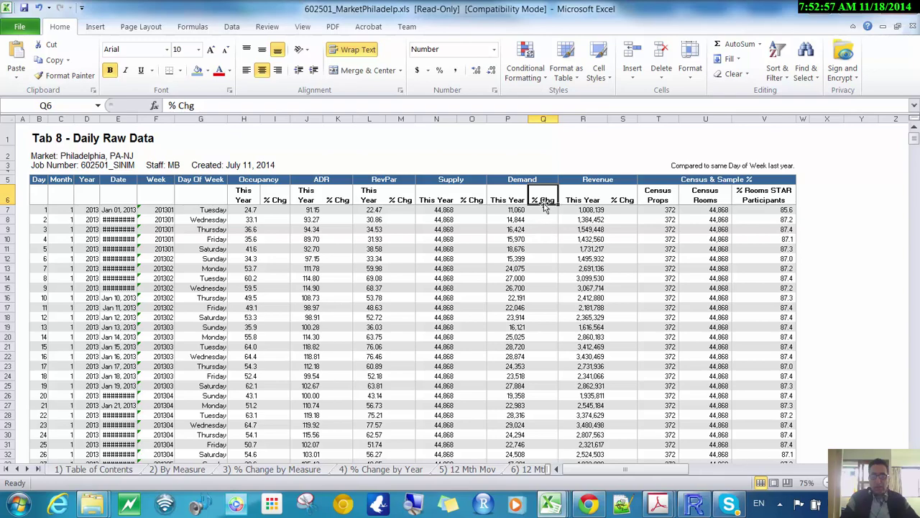
pyautogui.scroll(-13, 545, 205)
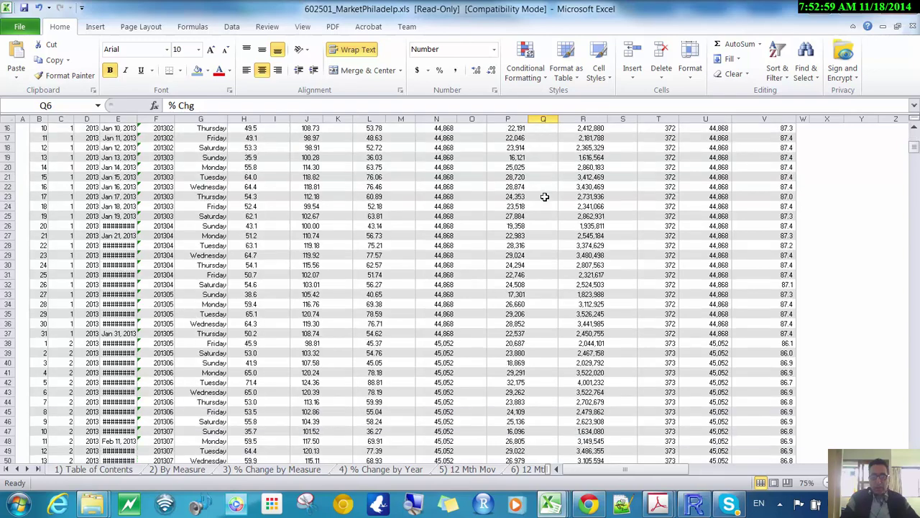
pyautogui.scroll(7, 544, 197)
pyautogui.scroll(6, 545, 196)
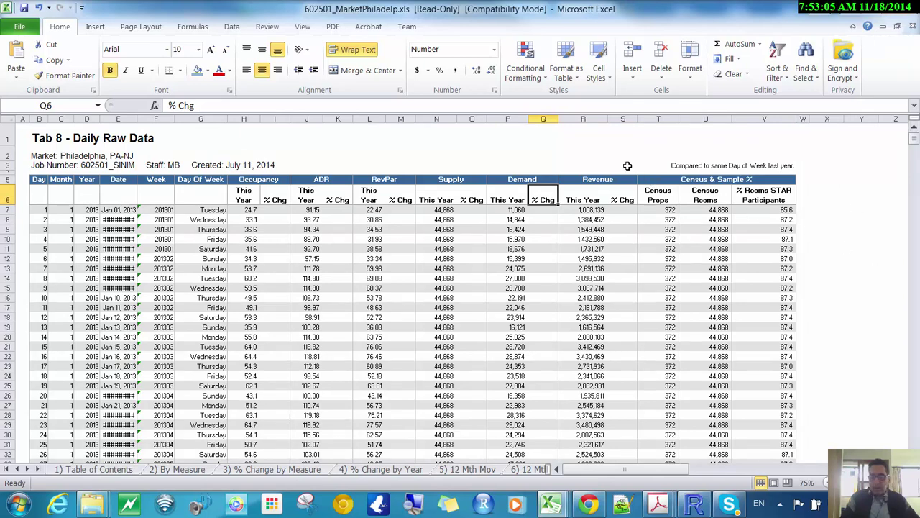
# Delete all six % Chg columns, from Occupancy through Revenue, from the Daily Data sheet.
pyautogui.click(540, 119)
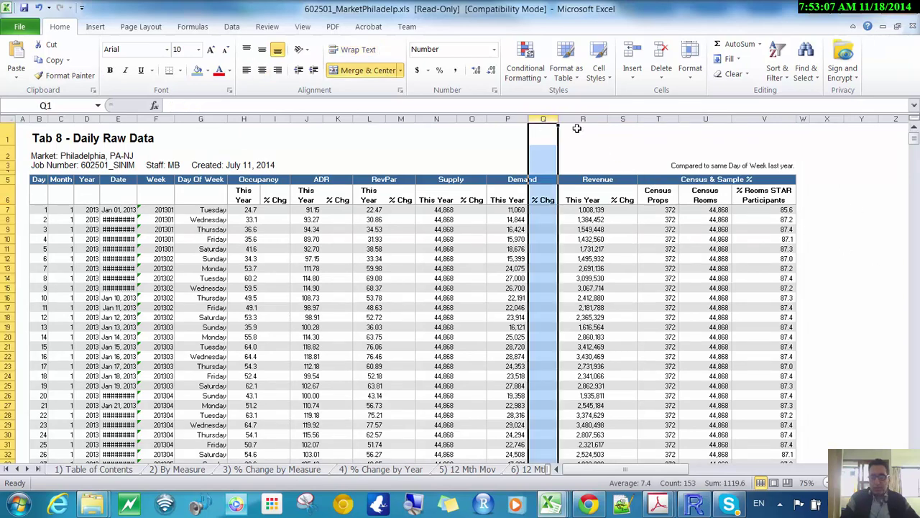
pyautogui.keyDown('ctrl'); pyautogui.click(624, 120); pyautogui.keyUp('ctrl')
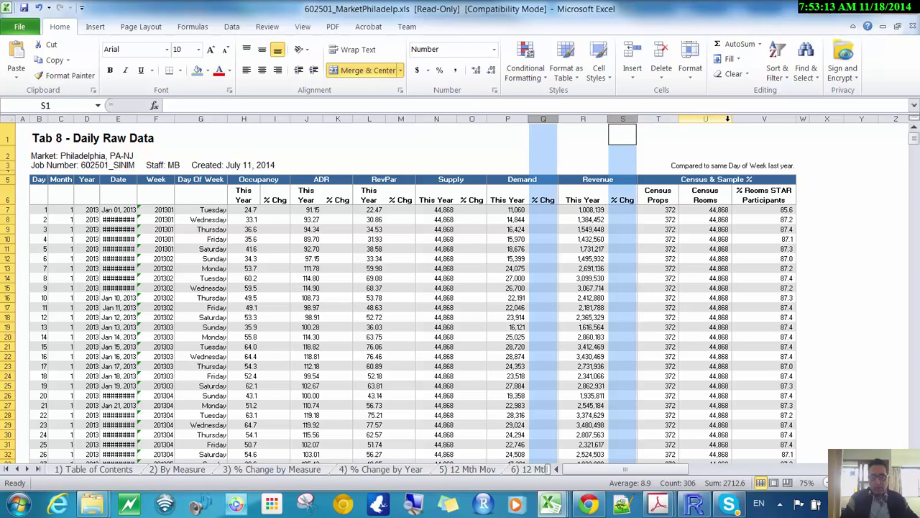
pyautogui.keyDown('ctrl'); pyautogui.click(471, 119); pyautogui.keyUp('ctrl')
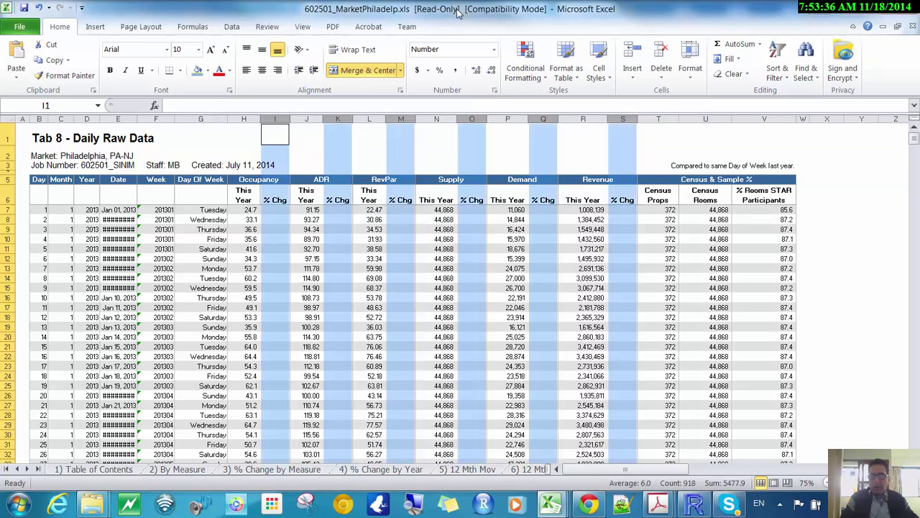
pyautogui.rightClick(471, 136)
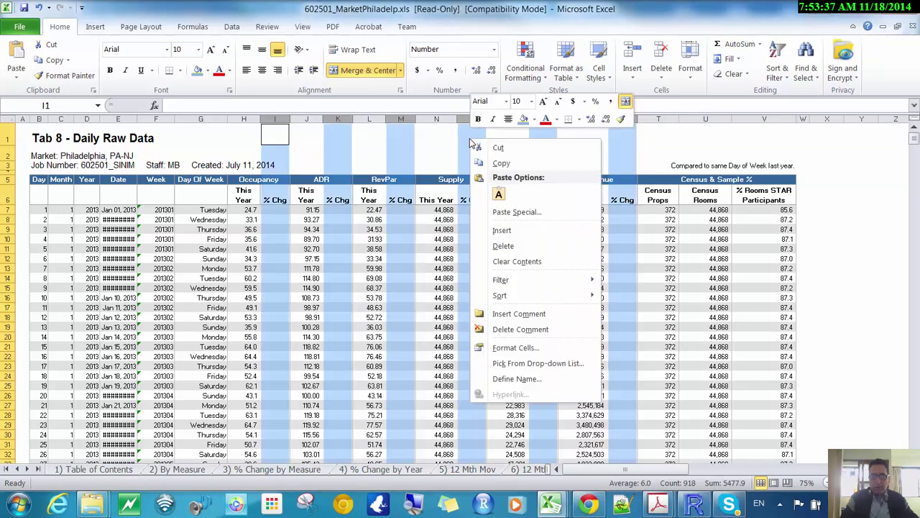
pyautogui.click(503, 245)
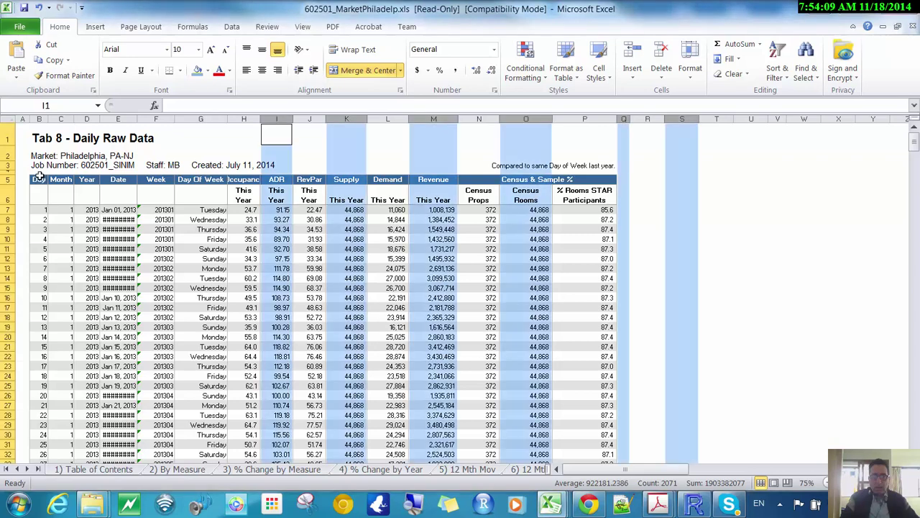
# Delete rows 1 to 3 containing the sheet title, market and job details above the column headings.
pyautogui.moveTo(38, 179); pyautogui.dragTo(583, 180)
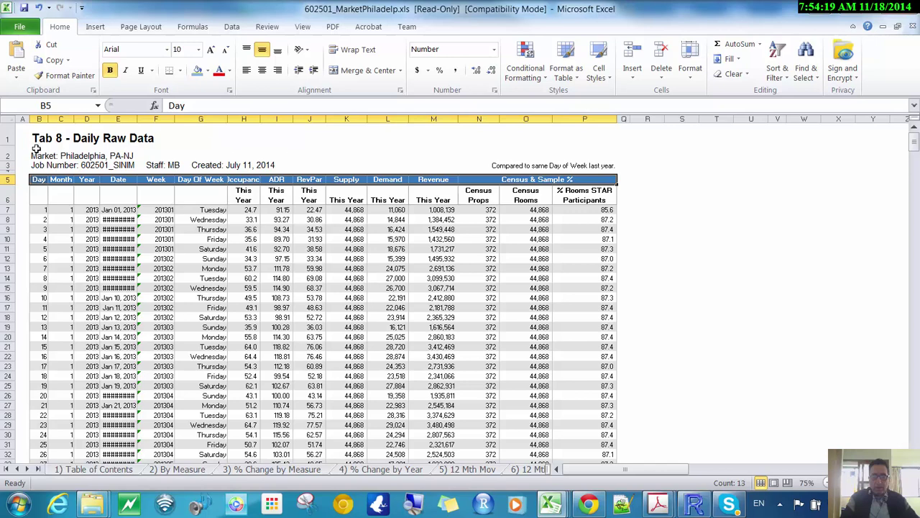
pyautogui.moveTo(6, 137); pyautogui.dragTo(9, 168)
pyautogui.rightClick(8, 169)
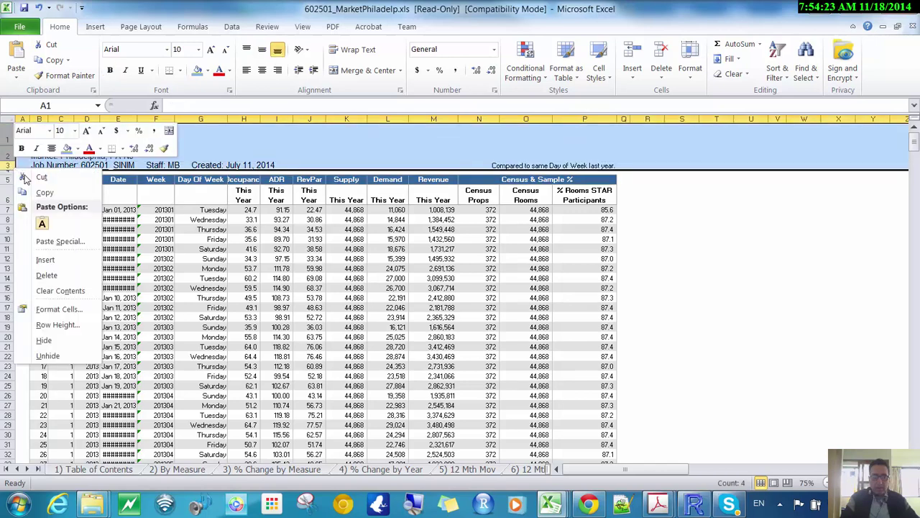
pyautogui.click(49, 275)
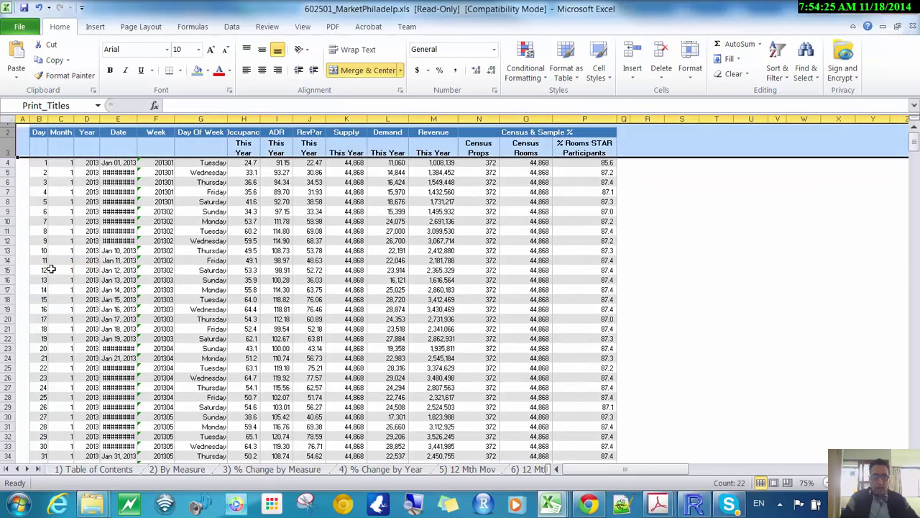
# Delete the "This Year" subheading row and the narrow blank row above the column headings.
pyautogui.click(6, 150)
pyautogui.rightClick(6, 150)
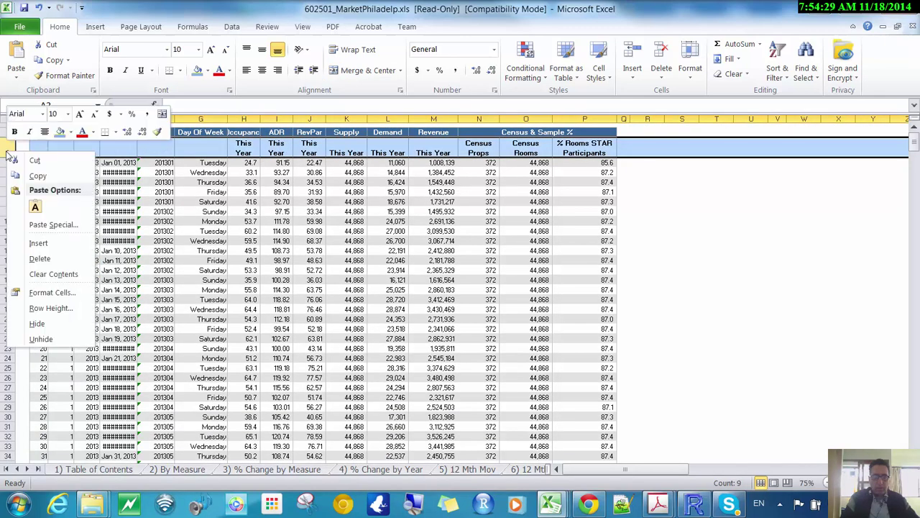
pyautogui.click(37, 259)
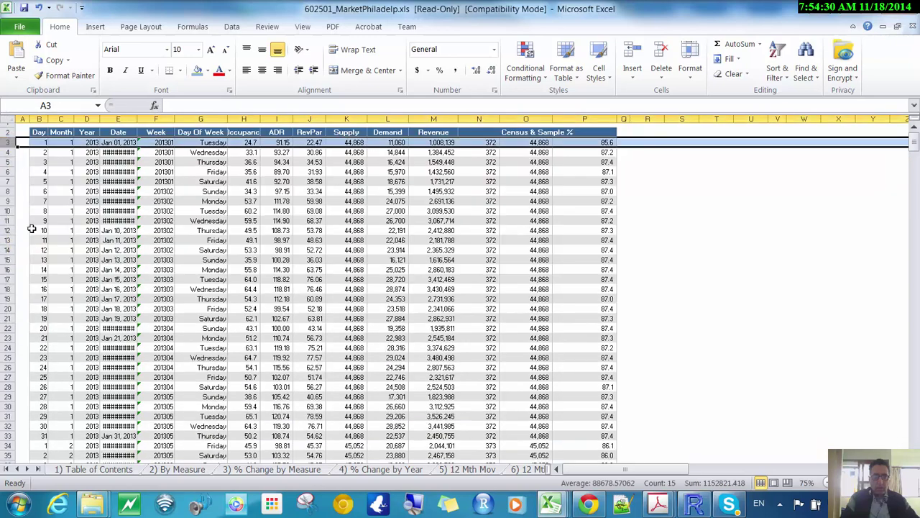
pyautogui.click(6, 130)
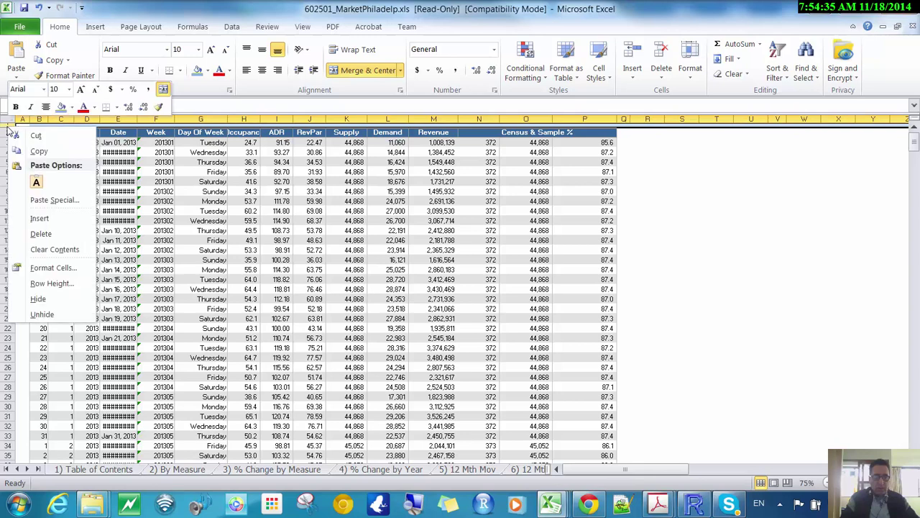
pyautogui.rightClick(5, 130)
pyautogui.click(40, 233)
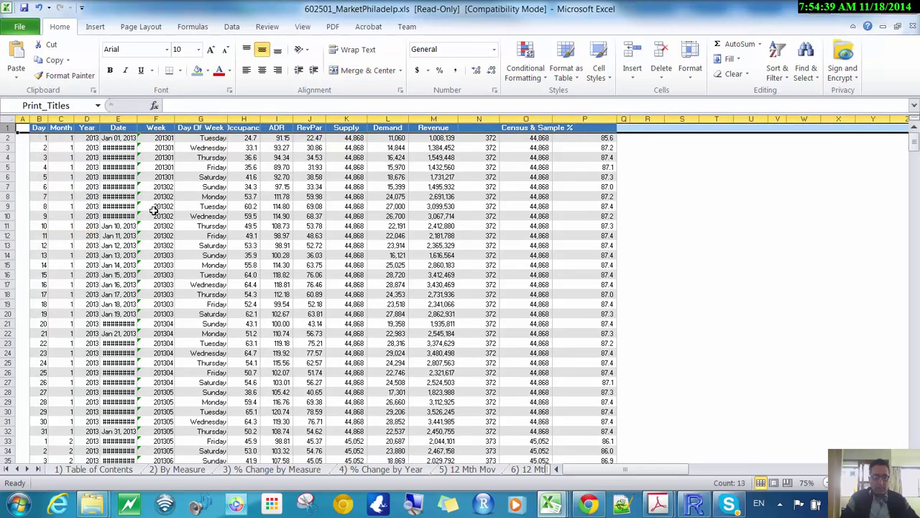
# Delete the empty column A in front of the Day column.
pyautogui.click(22, 118)
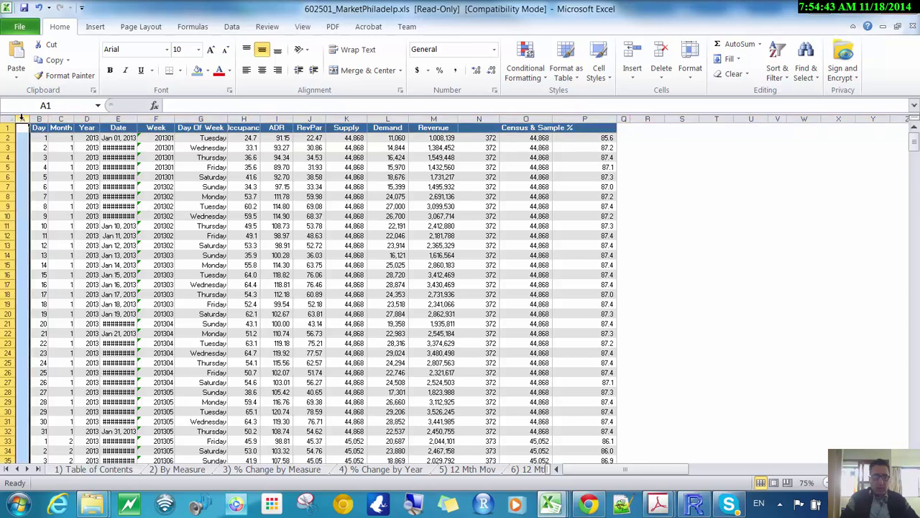
pyautogui.rightClick(21, 118)
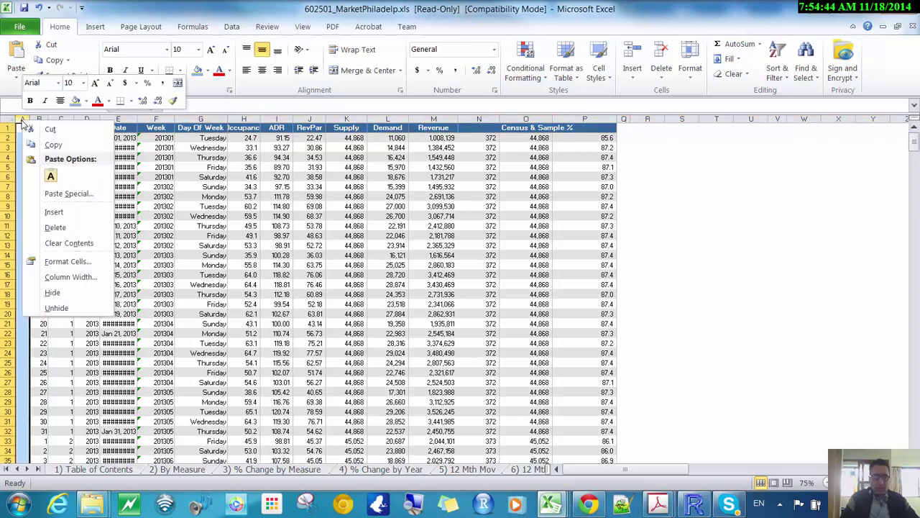
pyautogui.click(55, 227)
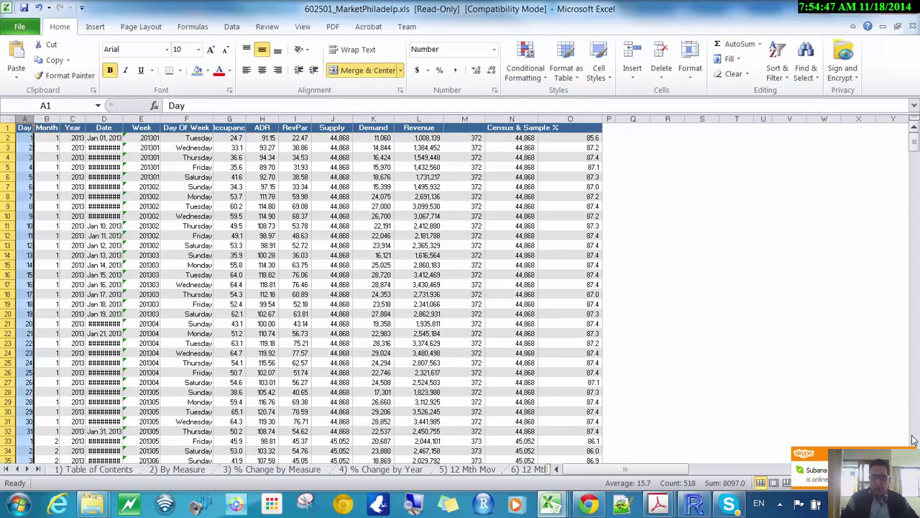
# Delete the rows from 518 down, below the last daily record, including the Smith Travel Research copyright notice.
pyautogui.moveTo(913, 440)
pyautogui.mouseDown()
pyautogui.moveTo(916, 415)
pyautogui.moveTo(917, 424)
pyautogui.mouseUp()
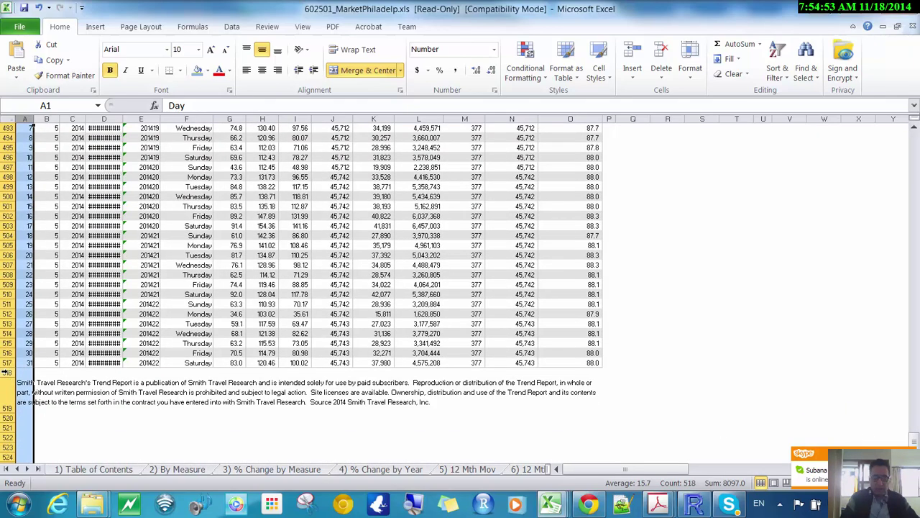
pyautogui.moveTo(7, 372); pyautogui.dragTo(9, 450)
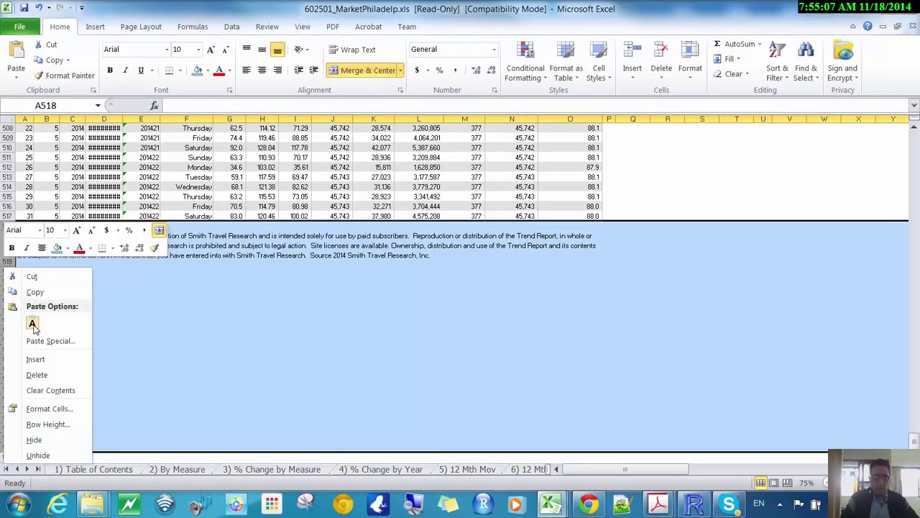
pyautogui.click(35, 375)
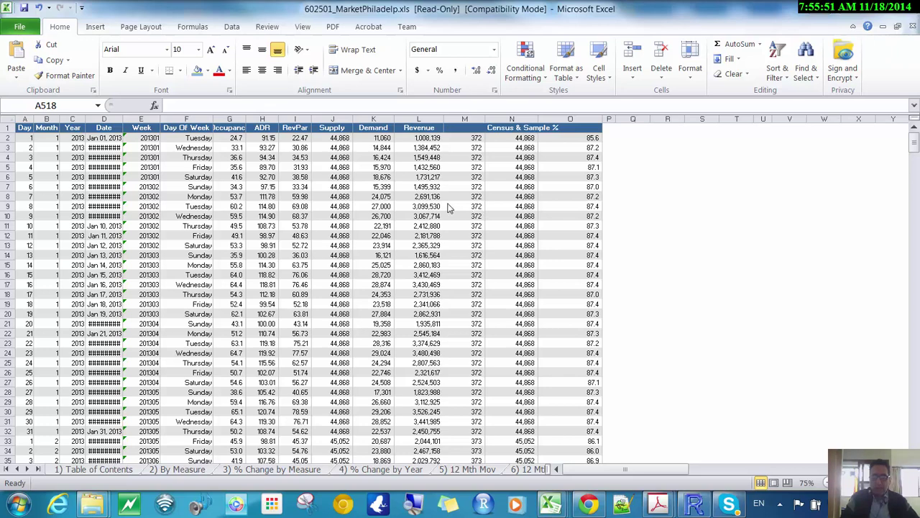
# Examine the Day Of Week column and the Day, Month, Year and Date columns of the cleaned table.
pyautogui.click(201, 120)
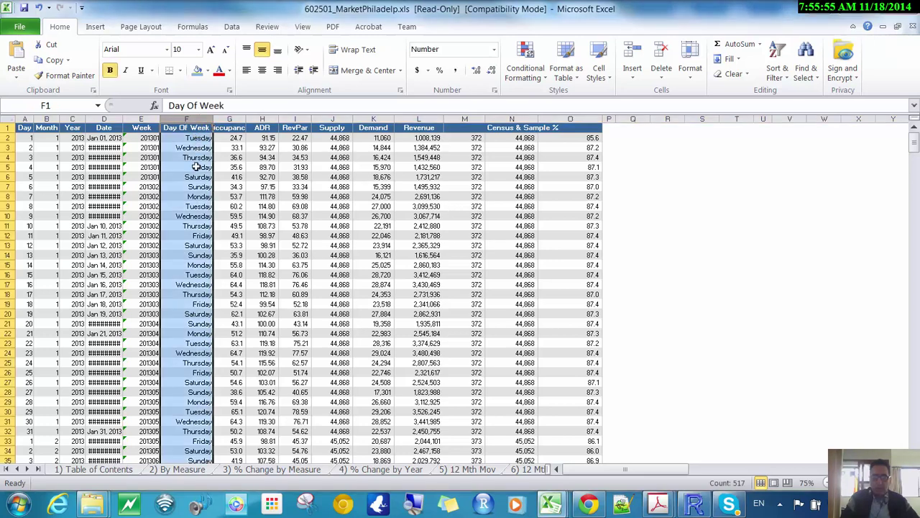
pyautogui.click(102, 128)
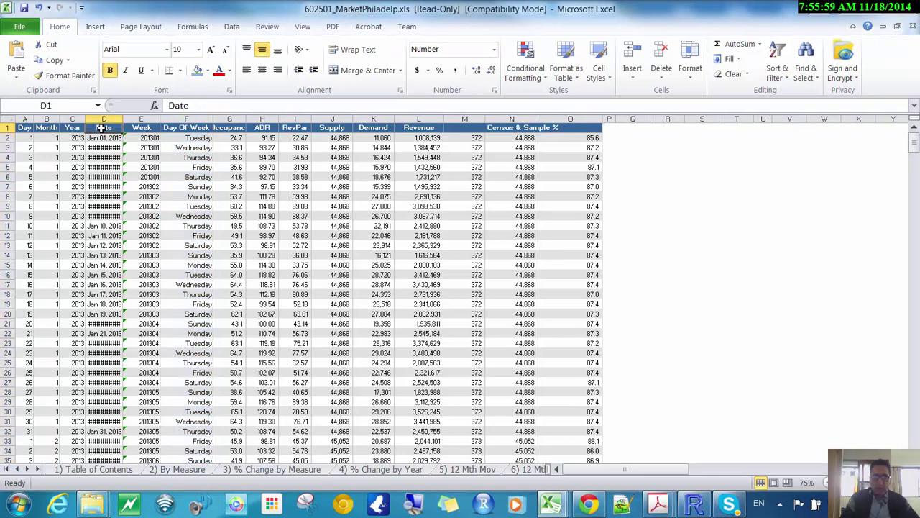
pyautogui.click(105, 120)
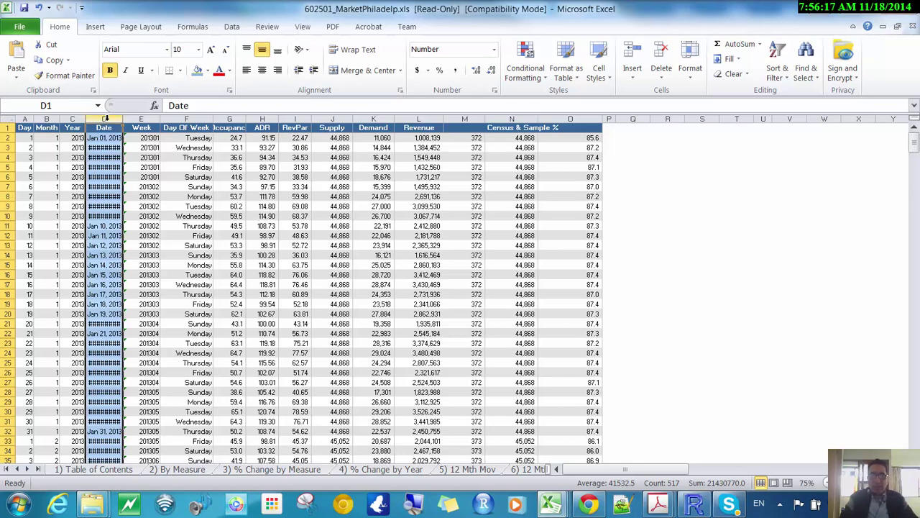
pyautogui.moveTo(105, 119); pyautogui.dragTo(26, 119)
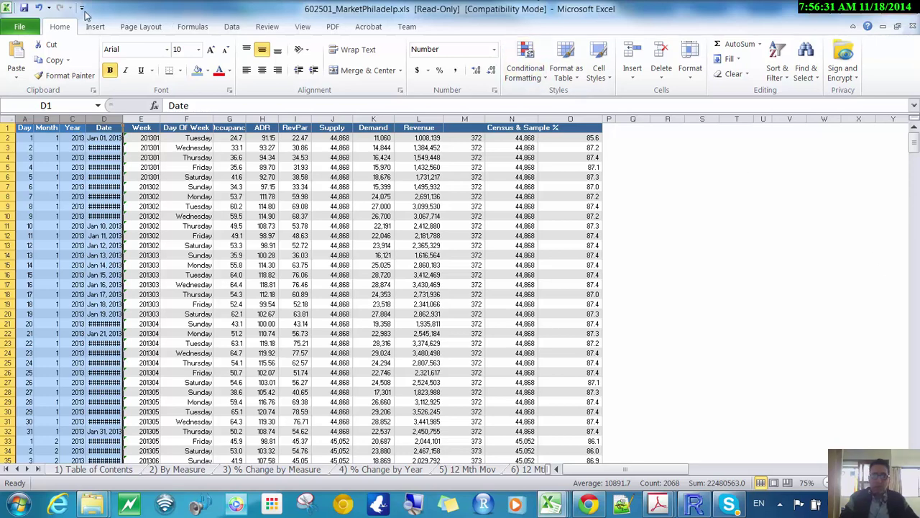
pyautogui.click(25, 27)
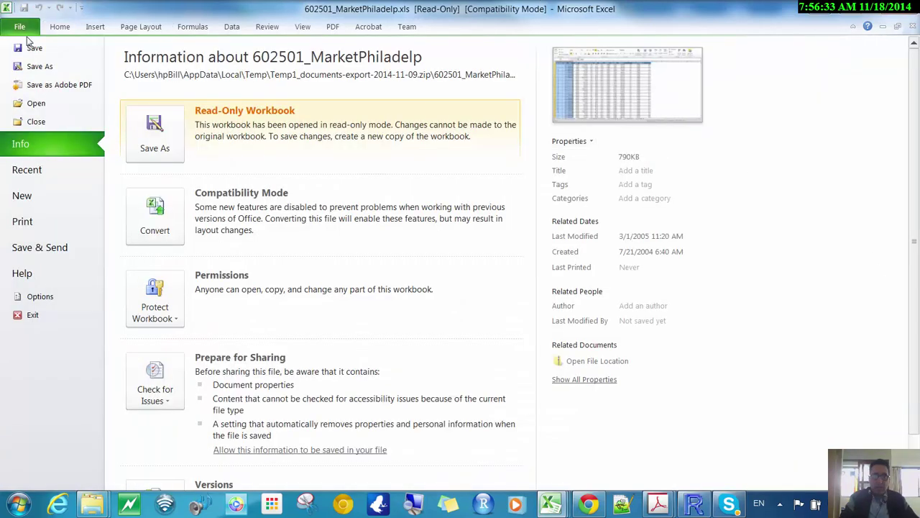
pyautogui.press('Escape')
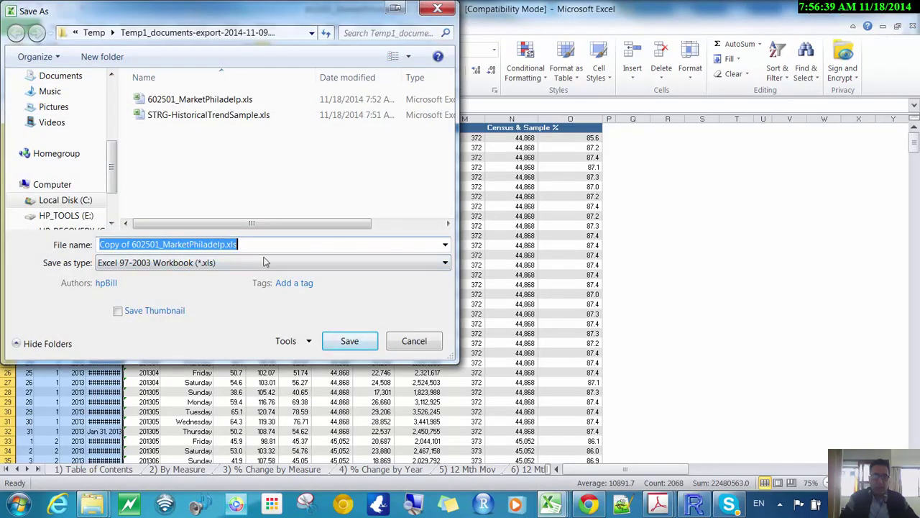
pyautogui.click(415, 341)
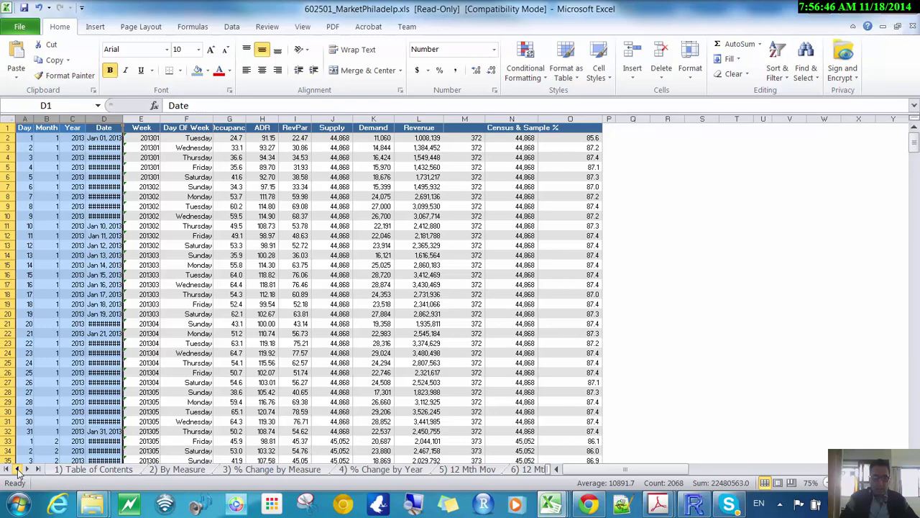
# Save the workbook to the Documents library as "Copy of 602501_MarketPhiladelp.xls" in Excel 97-2003 format.
pyautogui.click(17, 27)
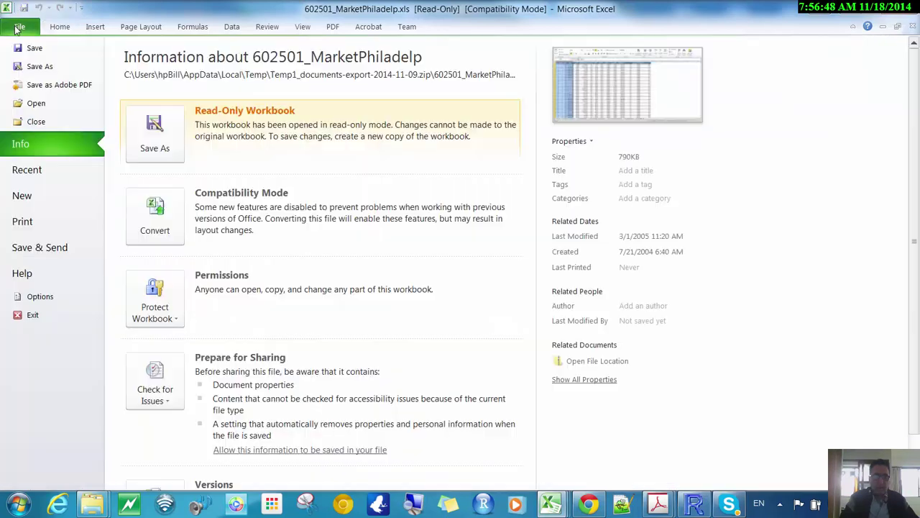
pyautogui.click(22, 66)
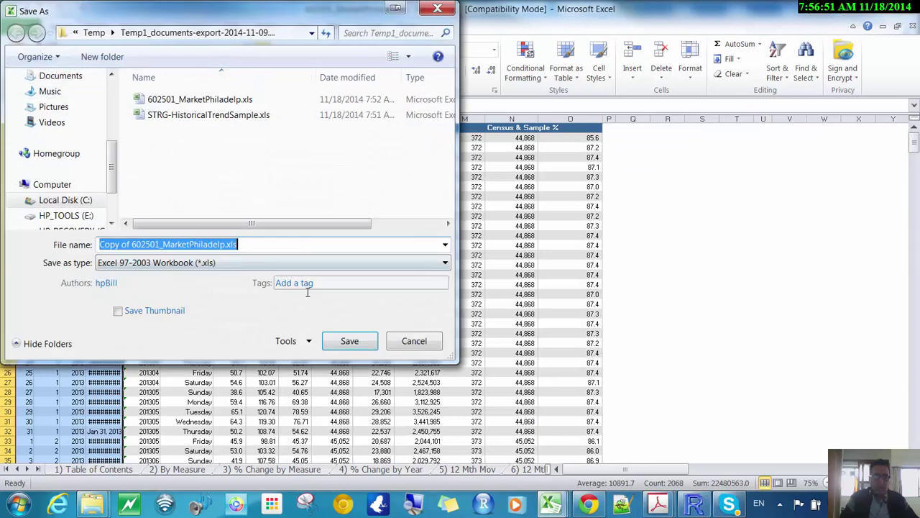
pyautogui.click(359, 343)
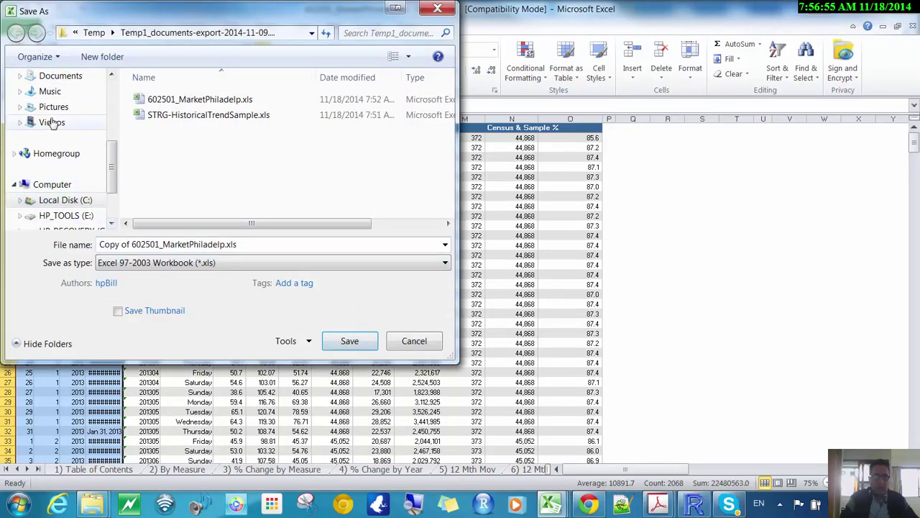
pyautogui.click(64, 76)
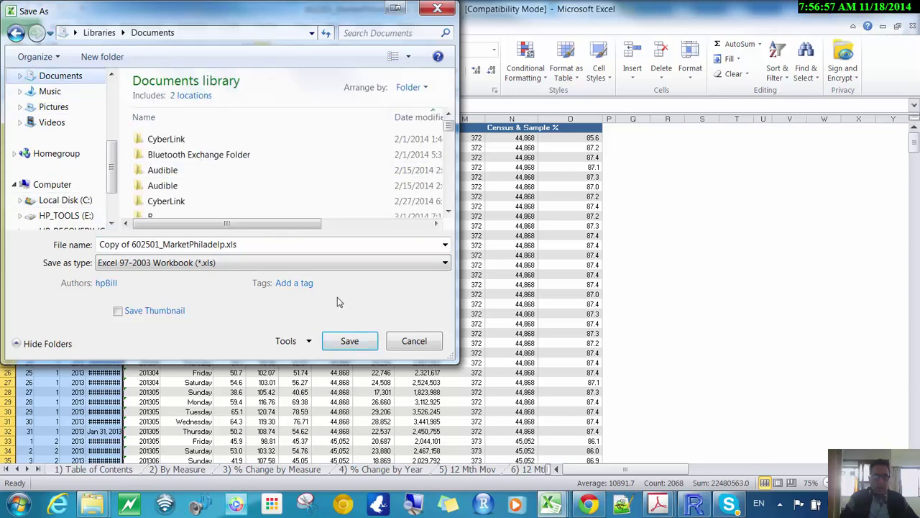
pyautogui.click(351, 341)
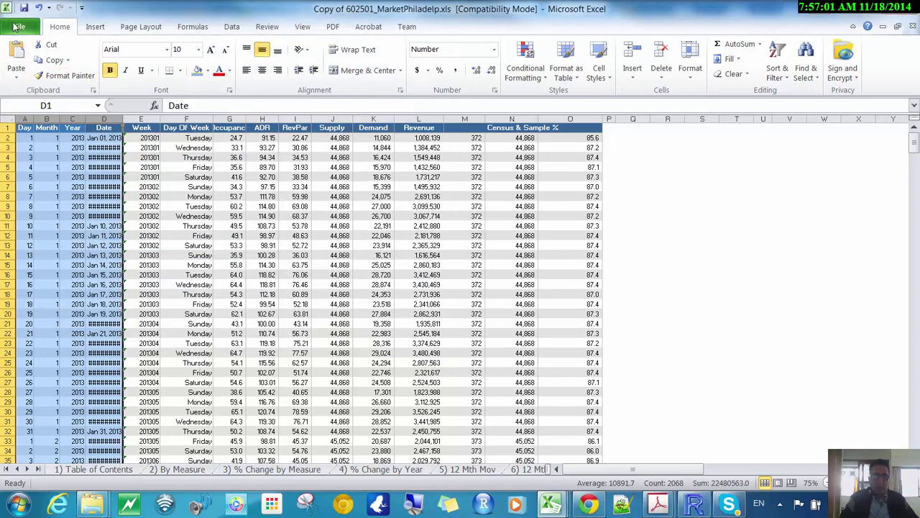
# Save only the active sheet as the comma-delimited file "Copy of 602501_MarketPhiladelp.csv" in the Documents library, accepting the format limitations.
pyautogui.click(16, 27)
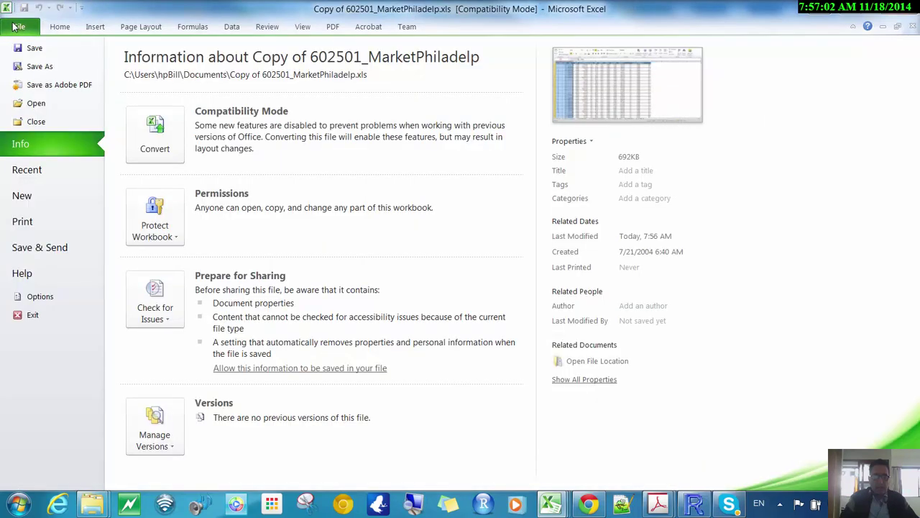
pyautogui.click(22, 68)
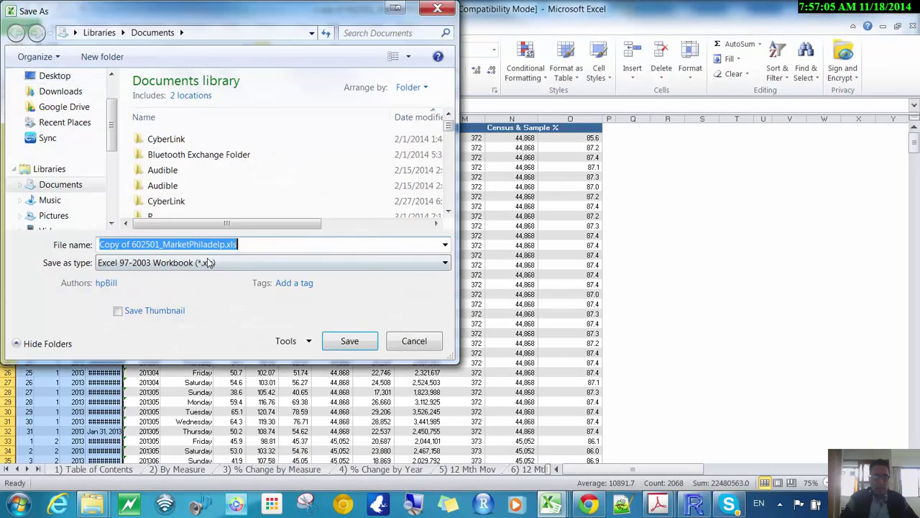
pyautogui.click(207, 263)
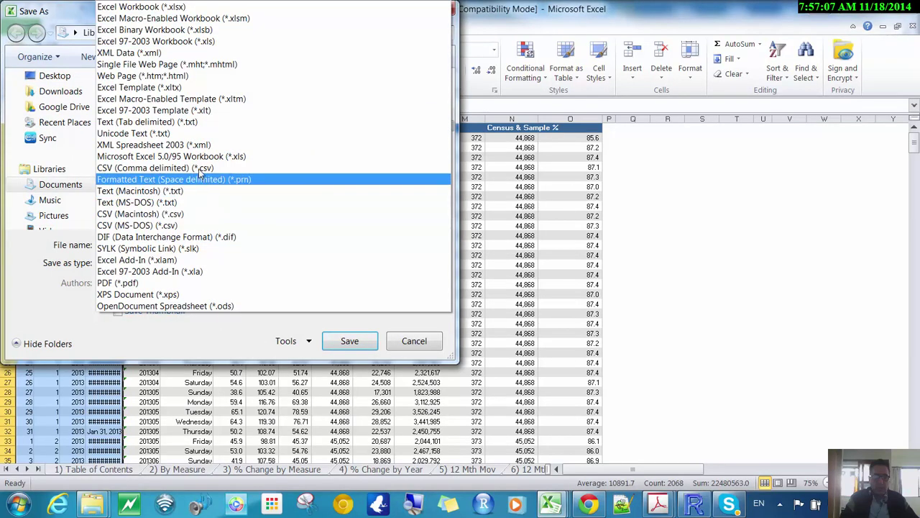
pyautogui.click(201, 169)
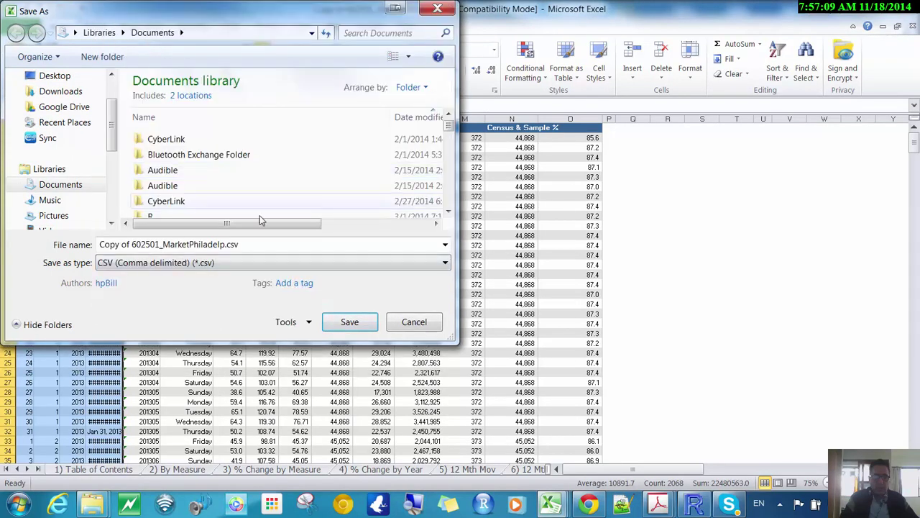
pyautogui.click(363, 328)
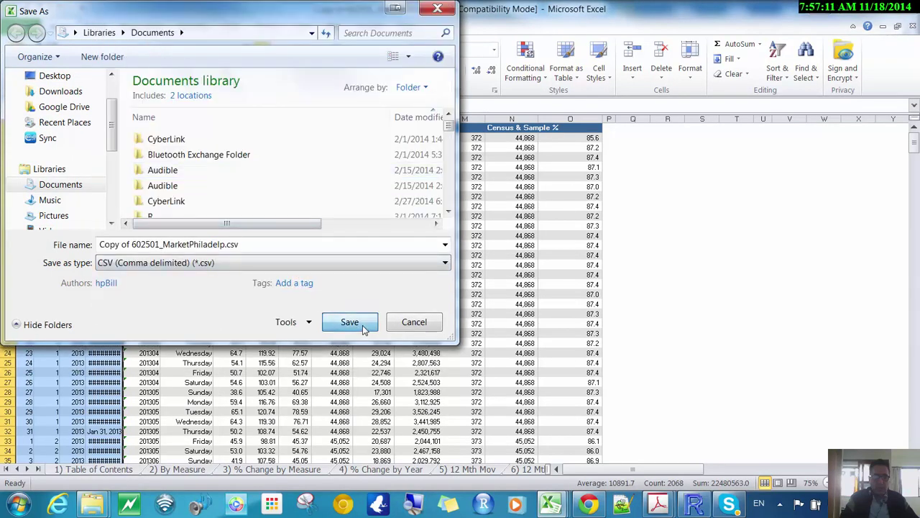
pyautogui.click(430, 291)
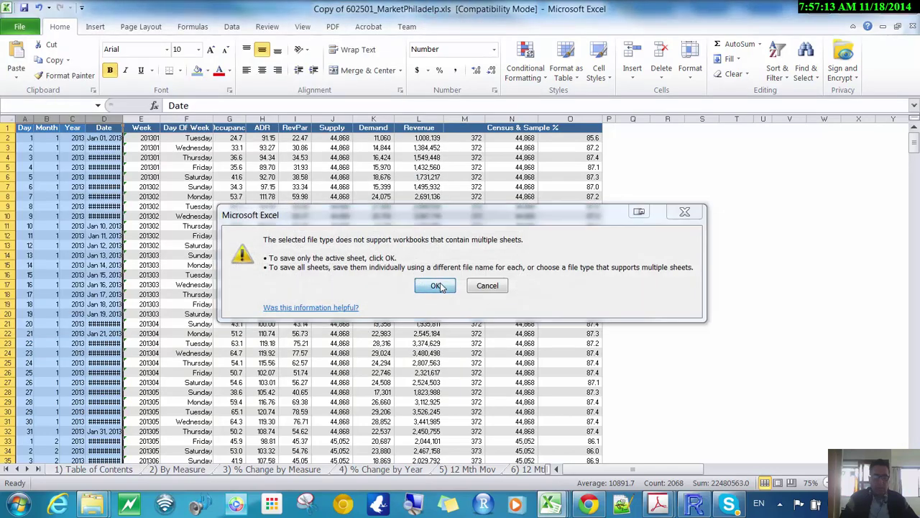
pyautogui.click(410, 304)
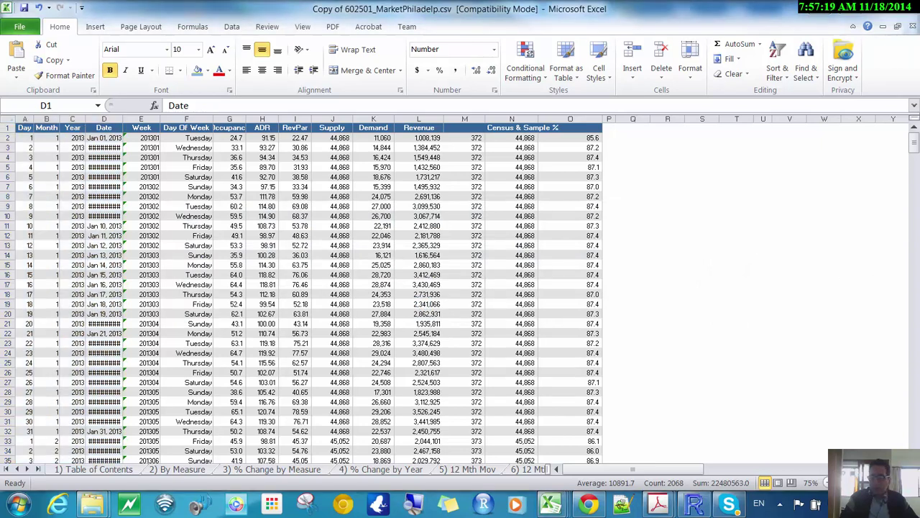
# Launch Weka 3.7 from the Weka 3.7.11 program group.
pyautogui.click(14, 506)
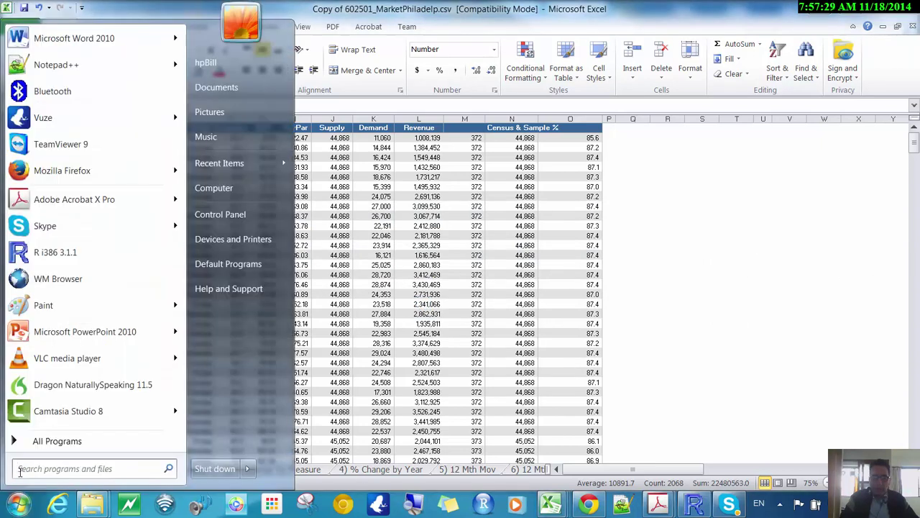
pyautogui.click(41, 440)
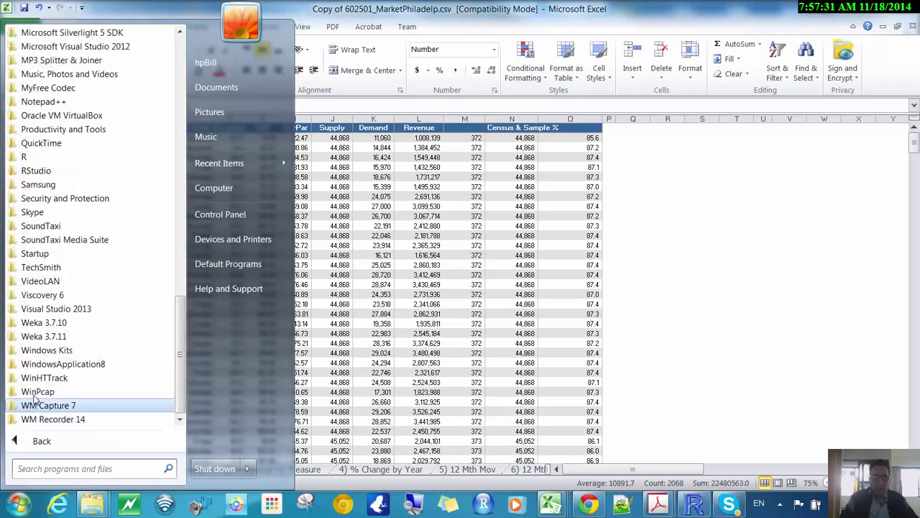
pyautogui.click(47, 338)
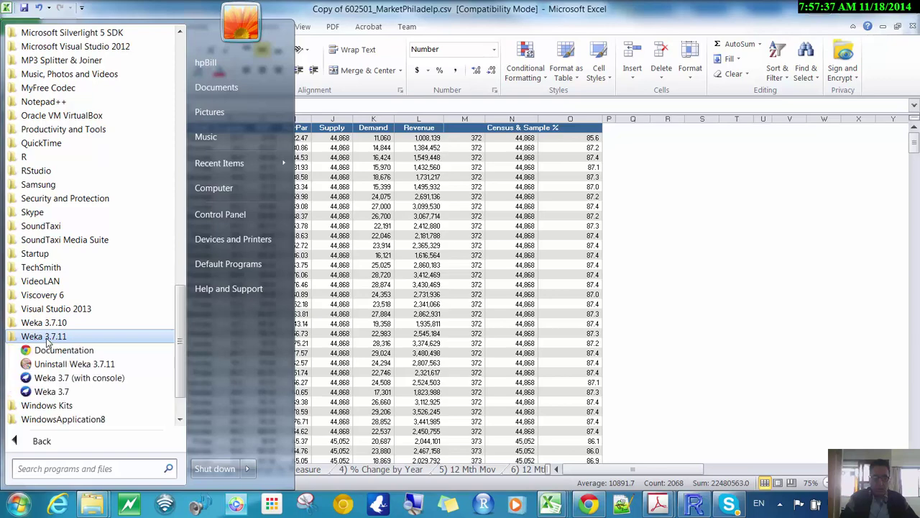
pyautogui.click(47, 391)
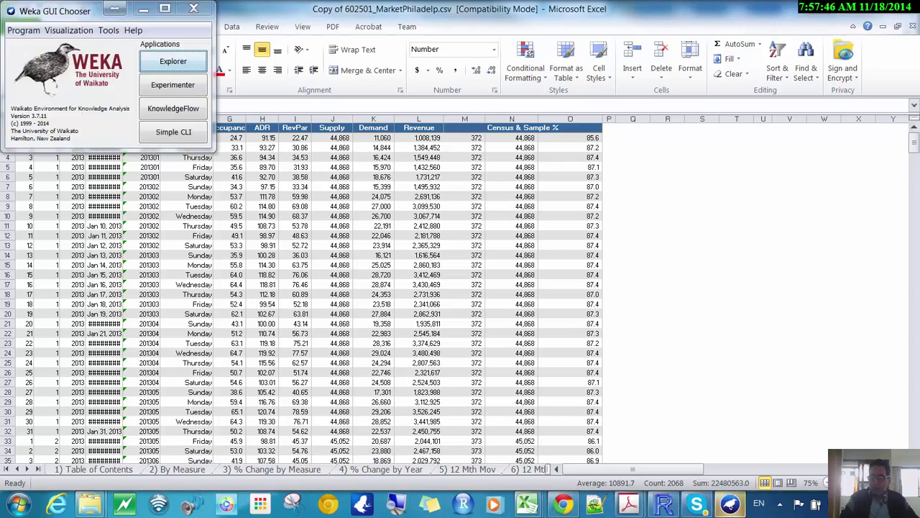
# Open Weka's package manager and view the details of the WekaExcel converter package.
pyautogui.click(109, 31)
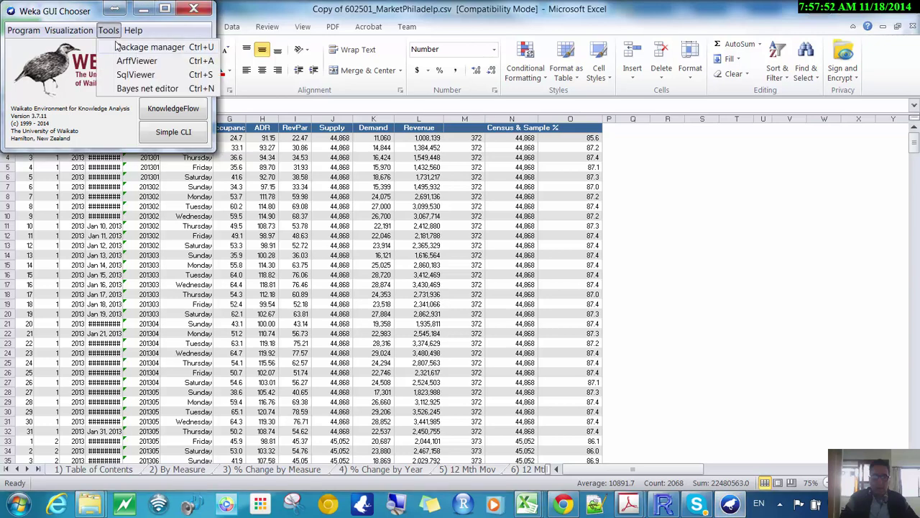
pyautogui.click(126, 47)
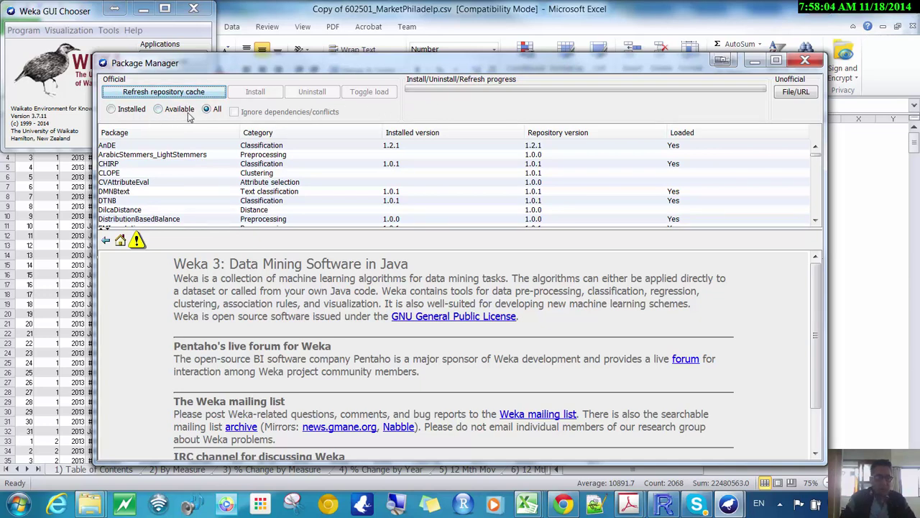
pyautogui.click(208, 145)
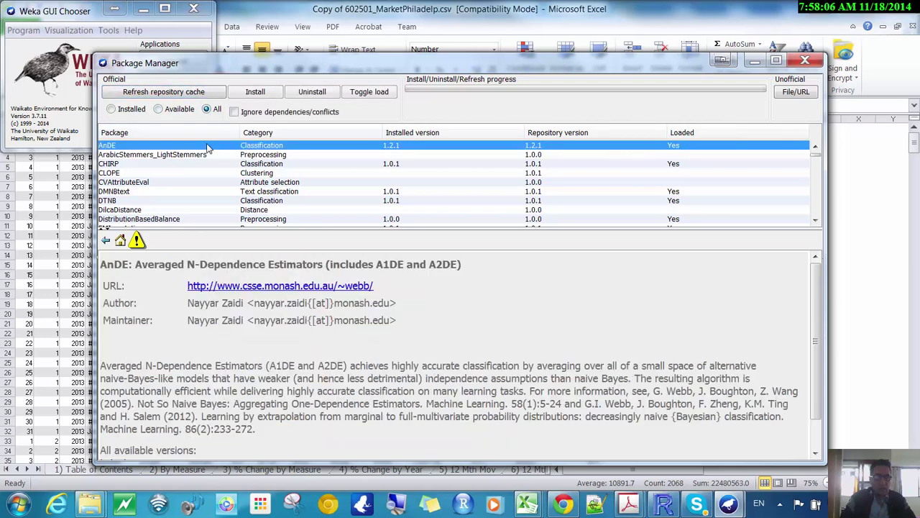
pyautogui.scroll(-1, 209, 147)
pyautogui.scroll(-1, 207, 148)
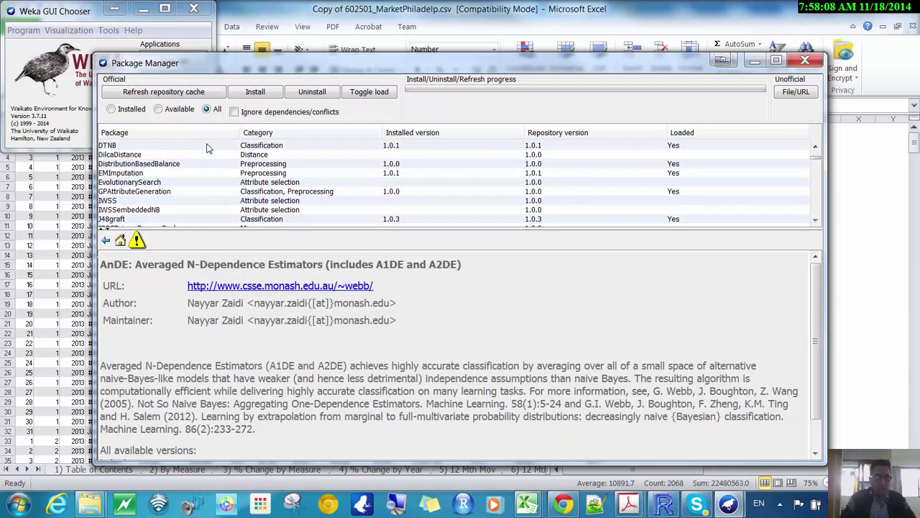
pyautogui.scroll(-10, 206, 148)
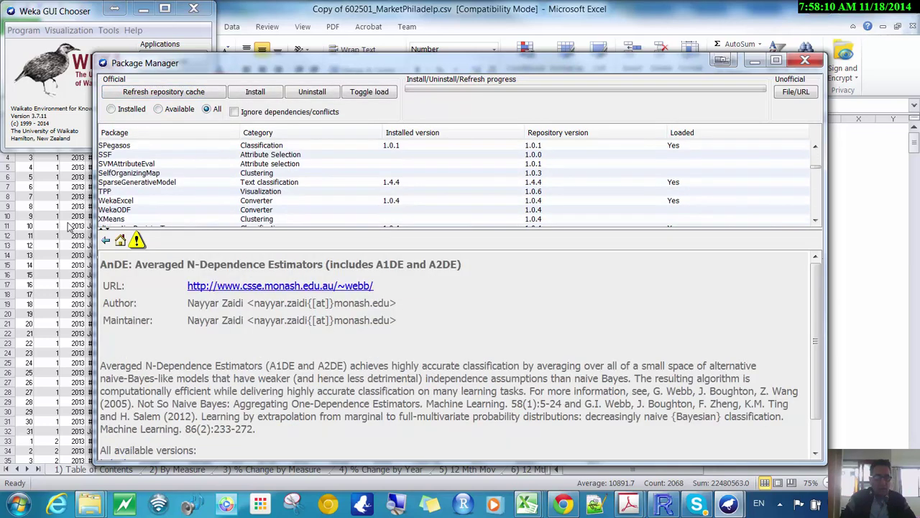
pyautogui.click(109, 203)
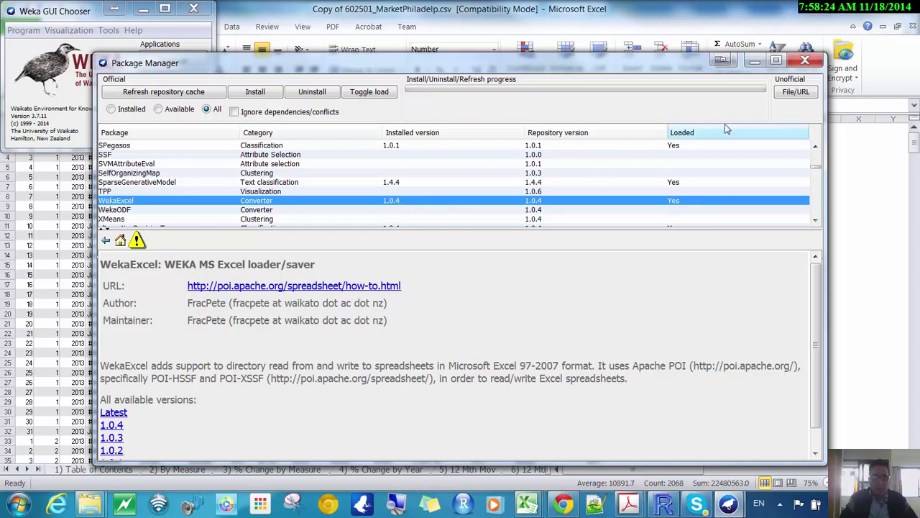
# Close the package manager and open the Weka Explorer.
pyautogui.click(806, 61)
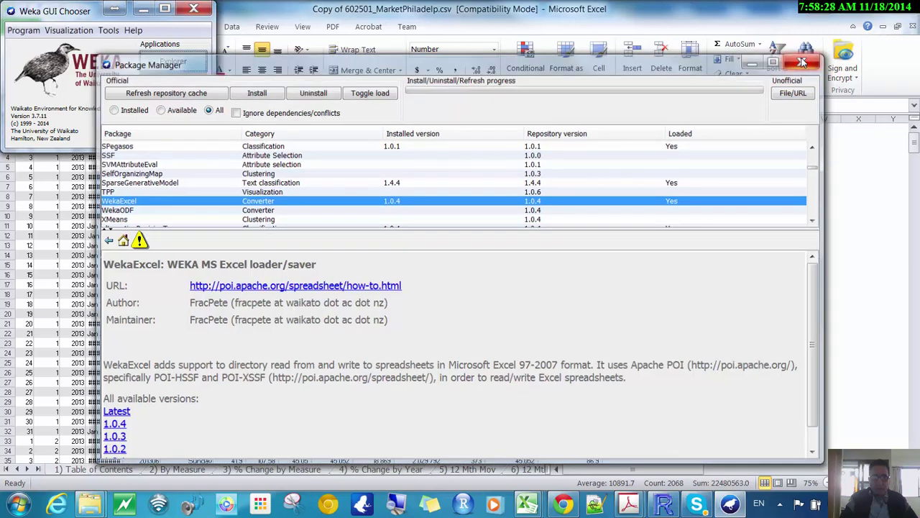
pyautogui.click(186, 62)
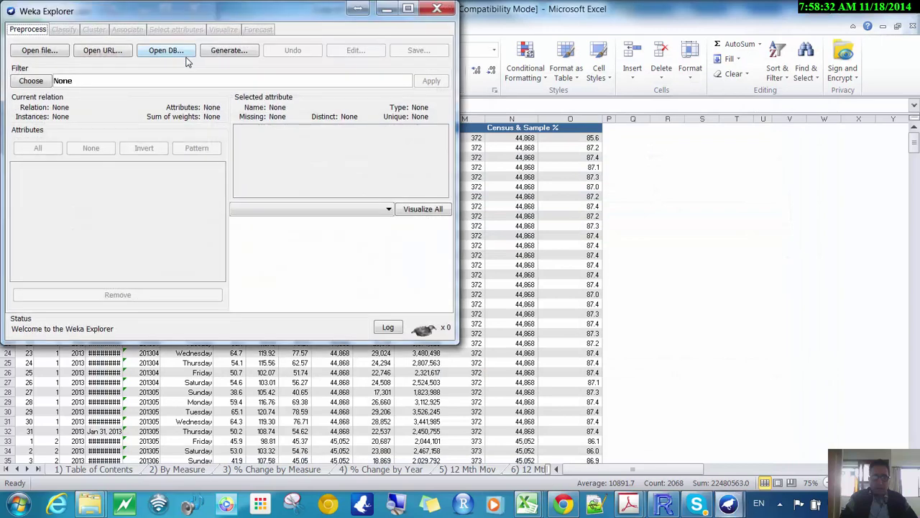
pyautogui.click(54, 55)
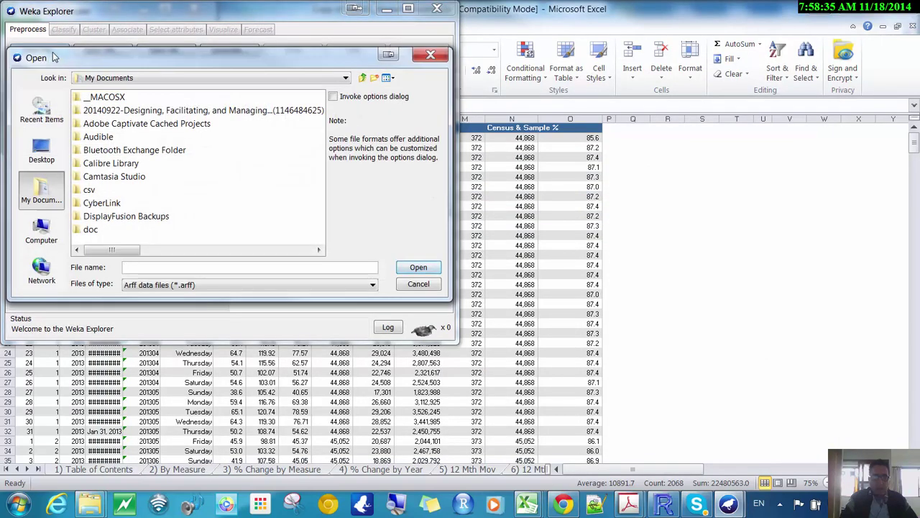
pyautogui.click(235, 267)
pyautogui.click(256, 249)
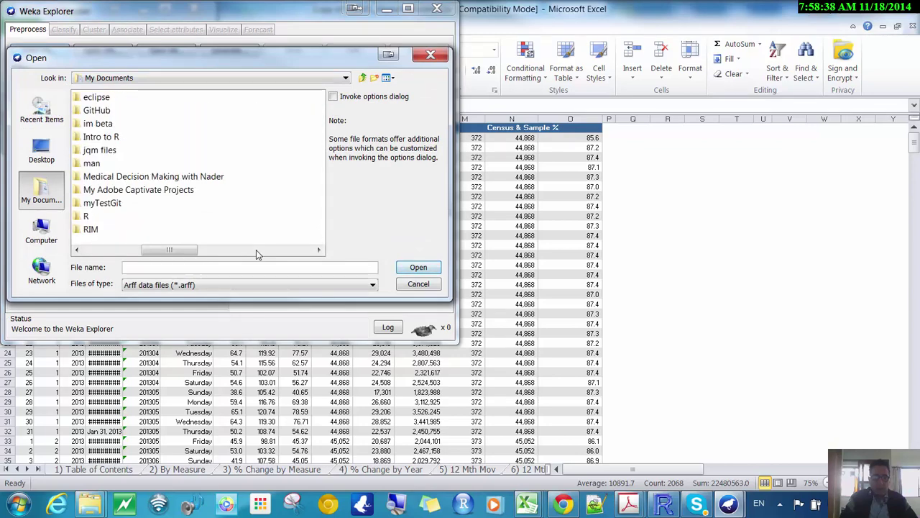
pyautogui.click(264, 249)
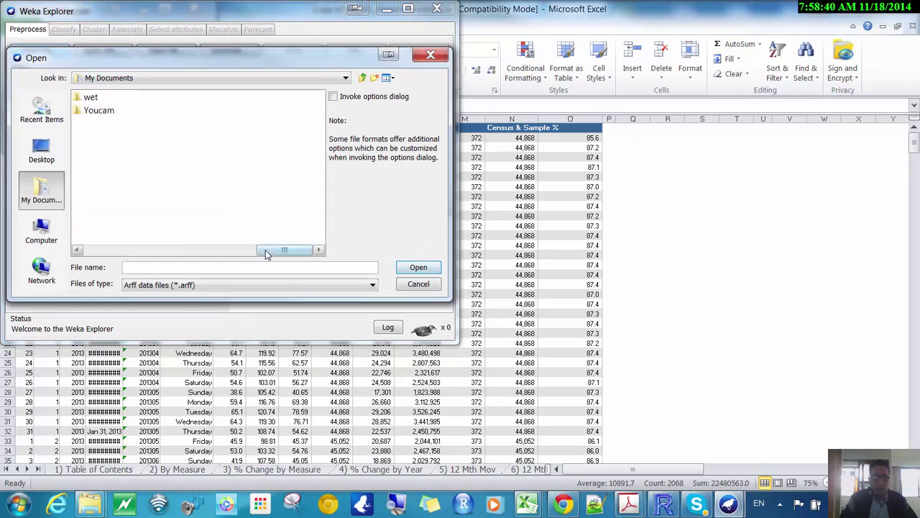
pyautogui.click(297, 284)
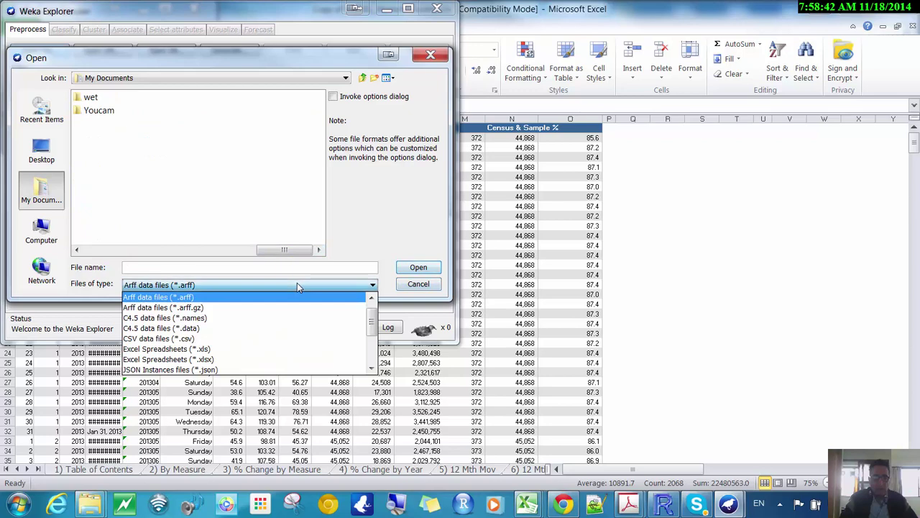
pyautogui.click(261, 359)
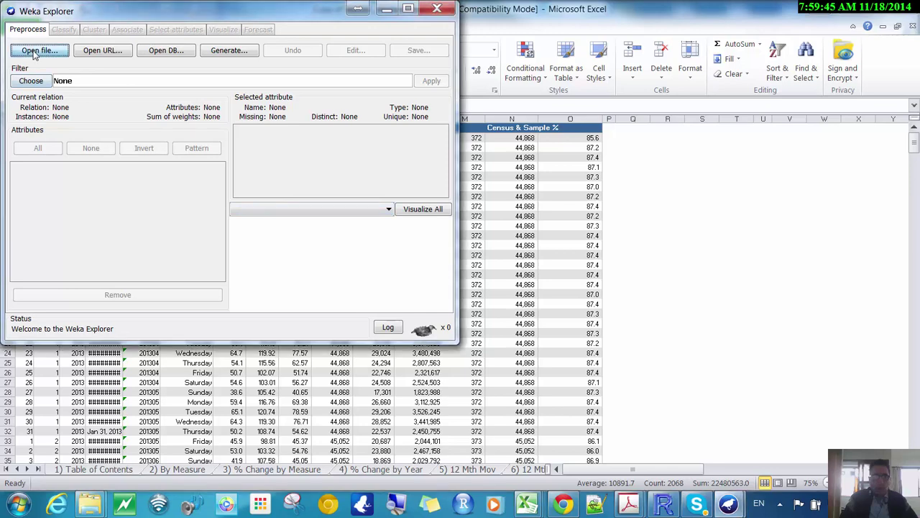
# Load "Copy of 602501_MarketPhiladelp.xls" from My Documents as an Excel Spreadsheets (*.xls) file and look through its attribute list.
pyautogui.click(33, 52)
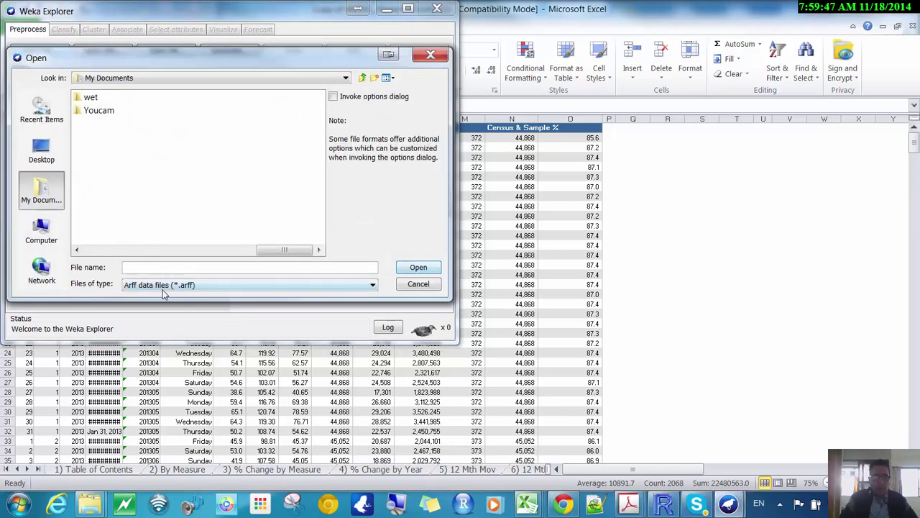
pyautogui.click(164, 288)
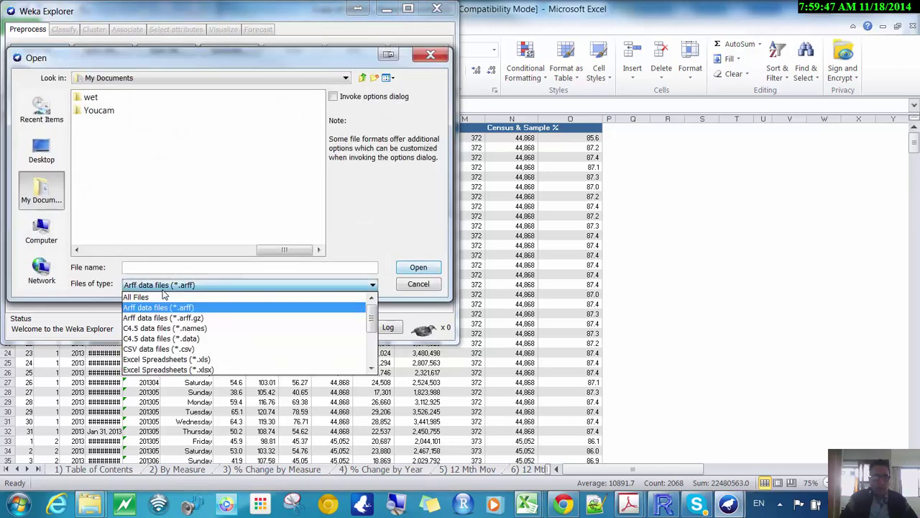
pyautogui.click(172, 360)
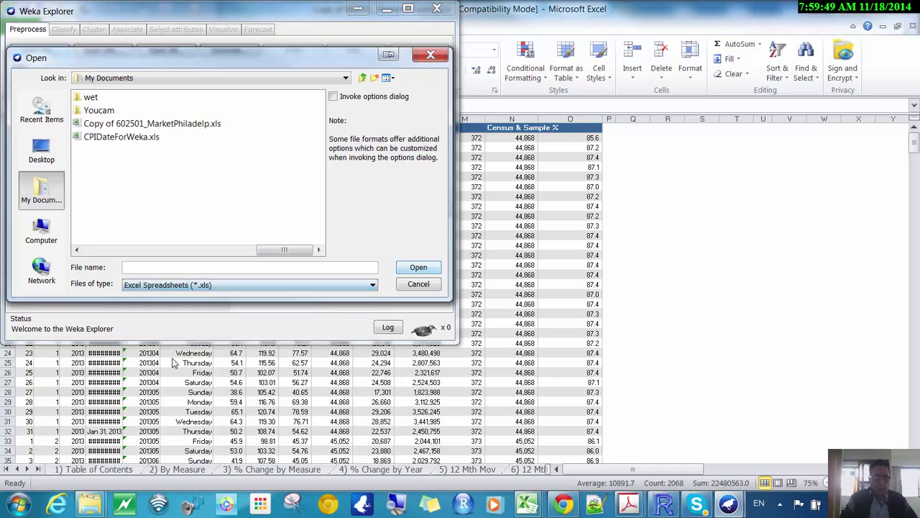
pyautogui.click(142, 123)
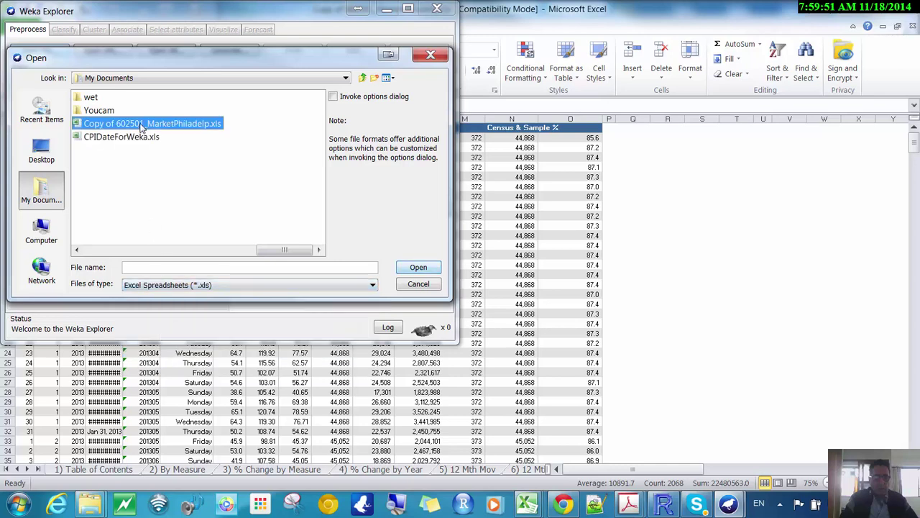
pyautogui.click(415, 271)
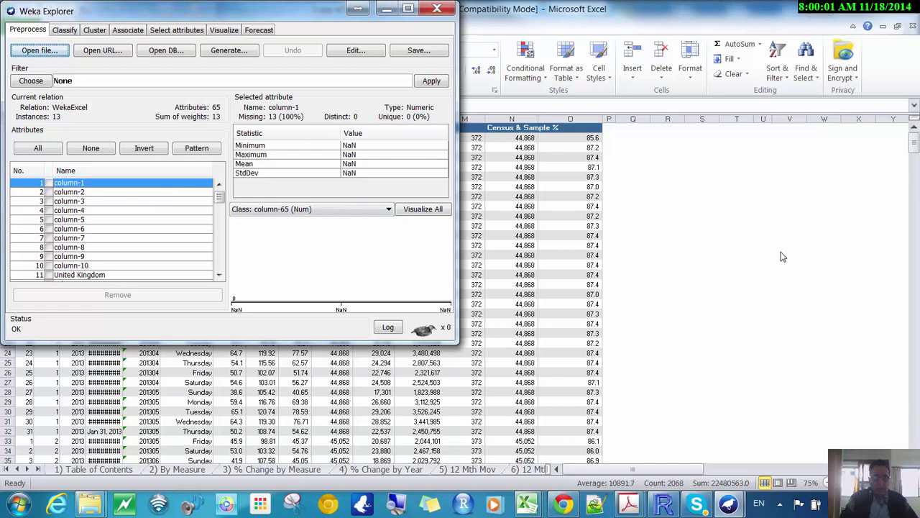
pyautogui.click(221, 244)
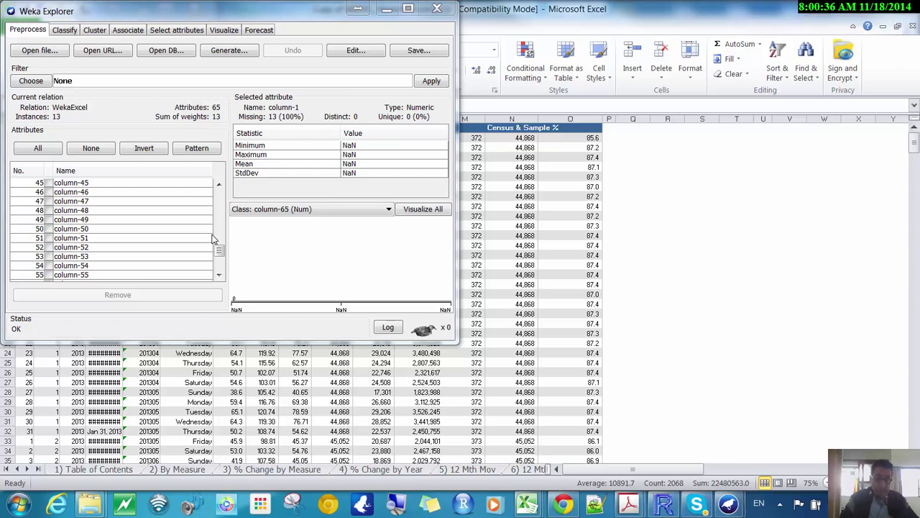
pyautogui.moveTo(220, 248); pyautogui.dragTo(219, 270)
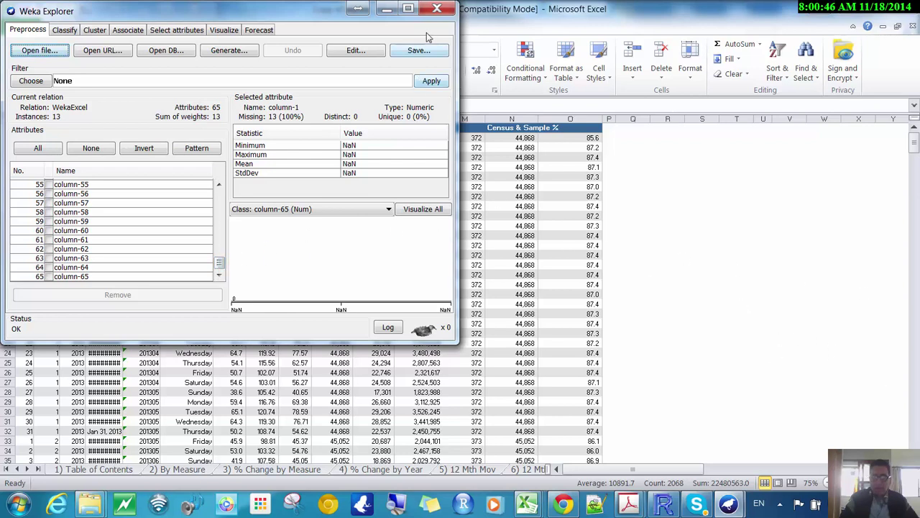
# Minimize Weka and open "Copy of 602501_MarketPhiladelp.xls" from the Documents library in Excel.
pyautogui.click(386, 8)
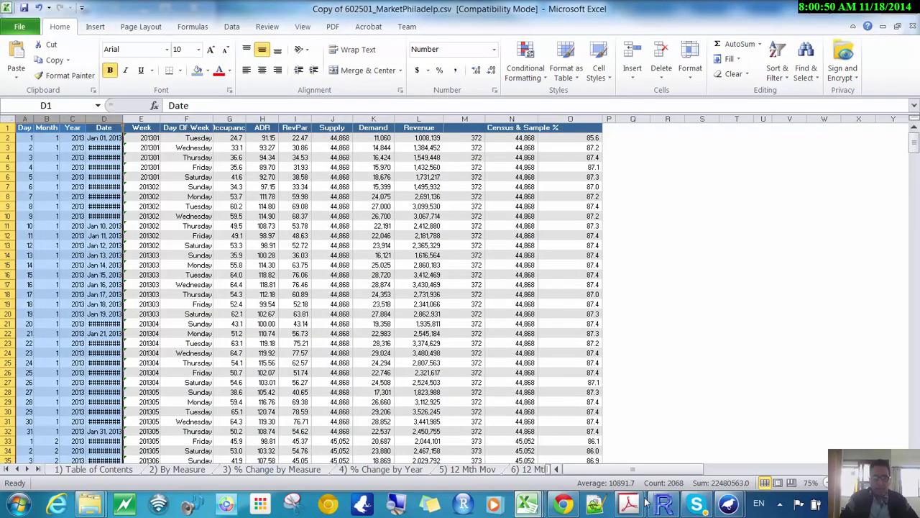
pyautogui.moveTo(529, 504)
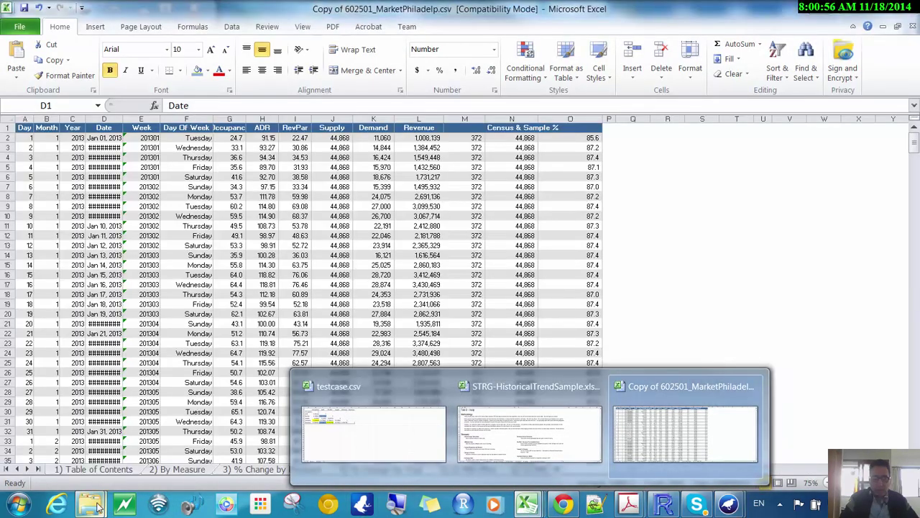
pyautogui.moveTo(87, 506)
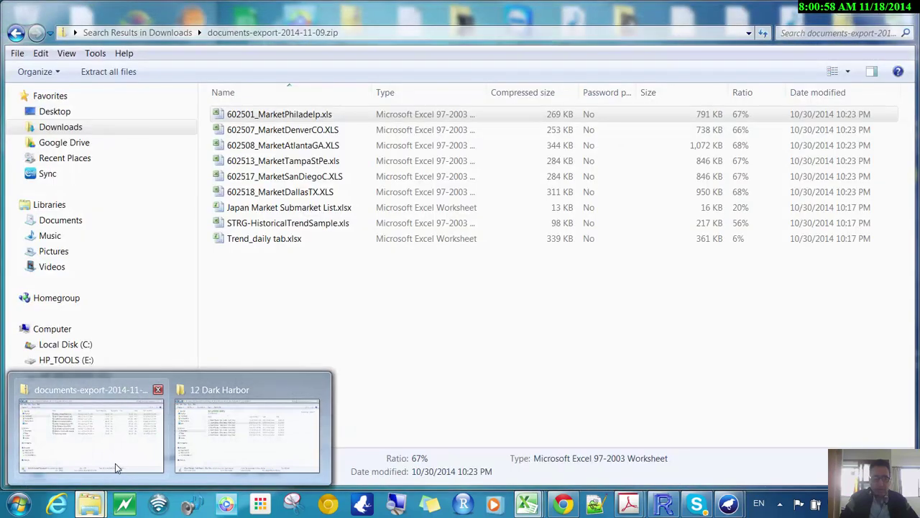
pyautogui.moveTo(181, 465)
pyautogui.click(210, 465)
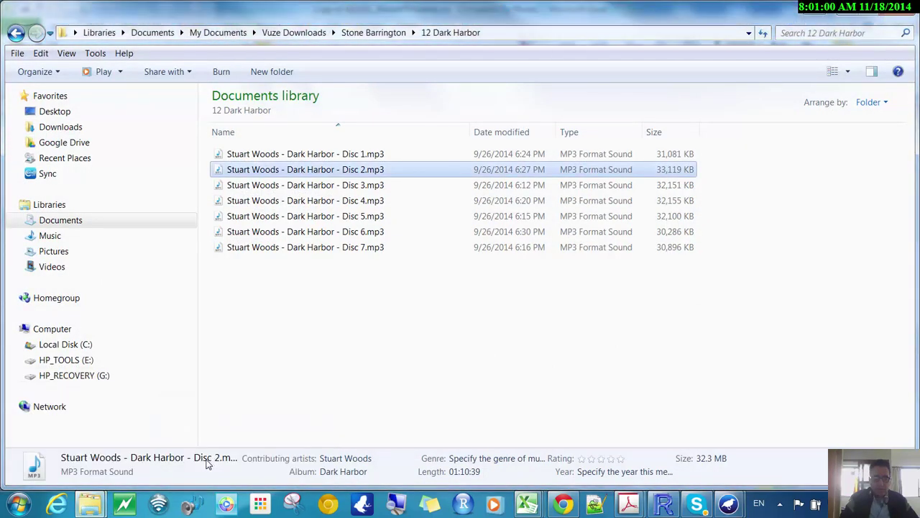
pyautogui.click(108, 296)
pyautogui.click(61, 221)
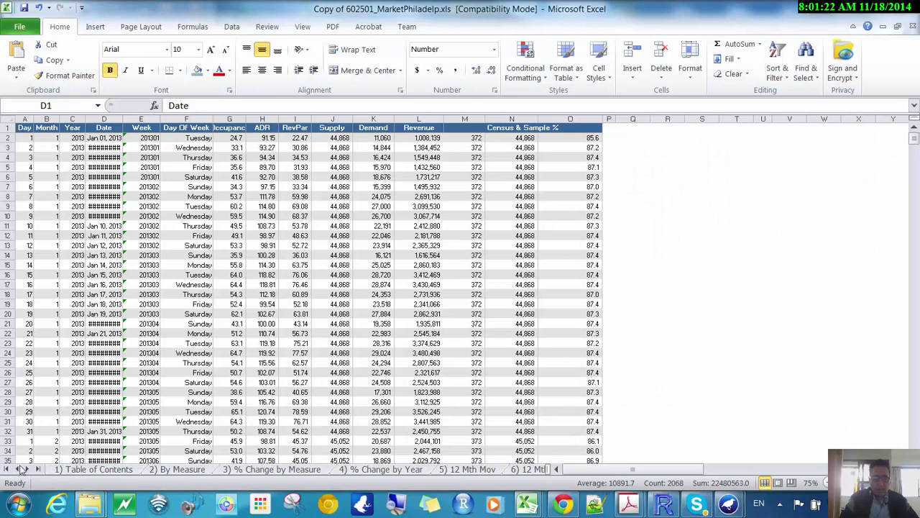
# Delete the sheets from "9) Raw Data" through "13) Terms & Conditions", confirming the permanent deletion.
pyautogui.click(36, 469)
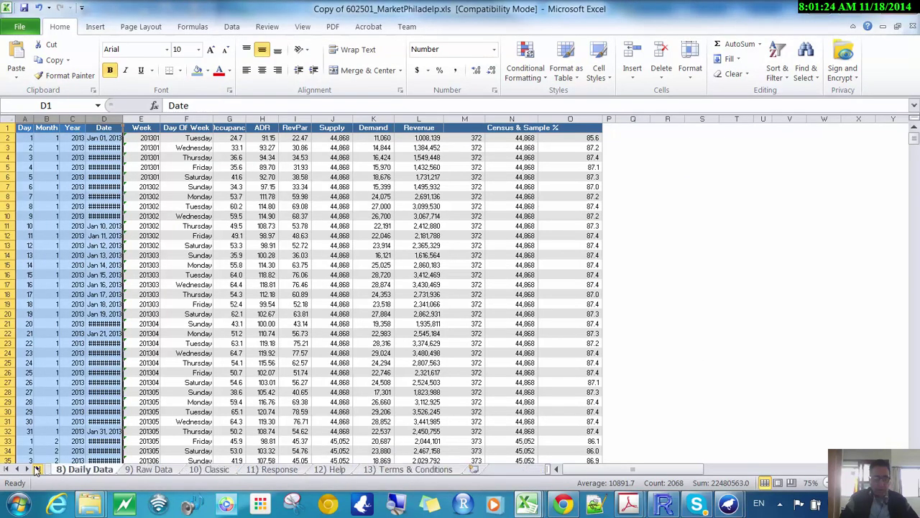
pyautogui.click(149, 470)
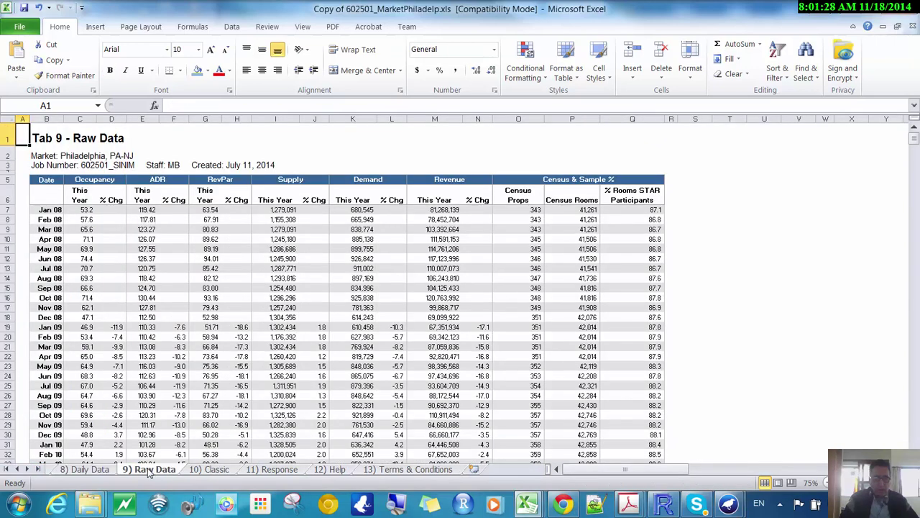
pyautogui.click(88, 470)
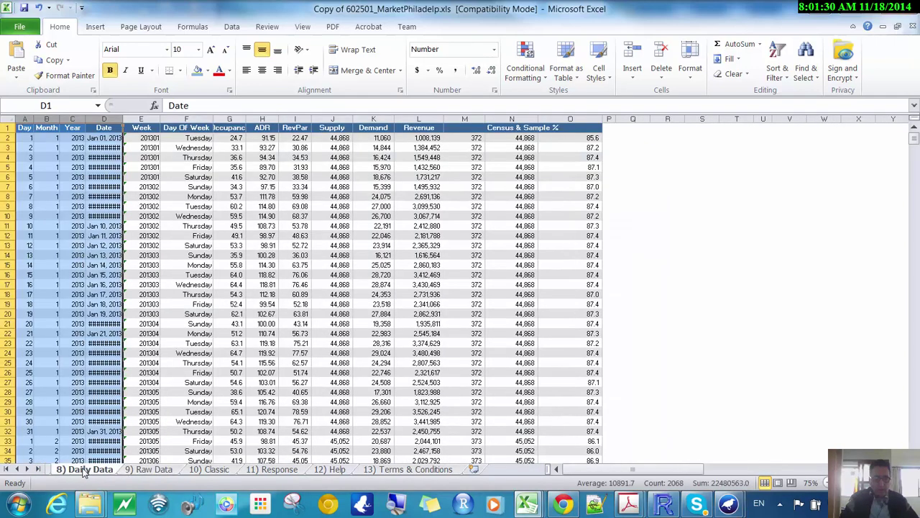
pyautogui.click(157, 470)
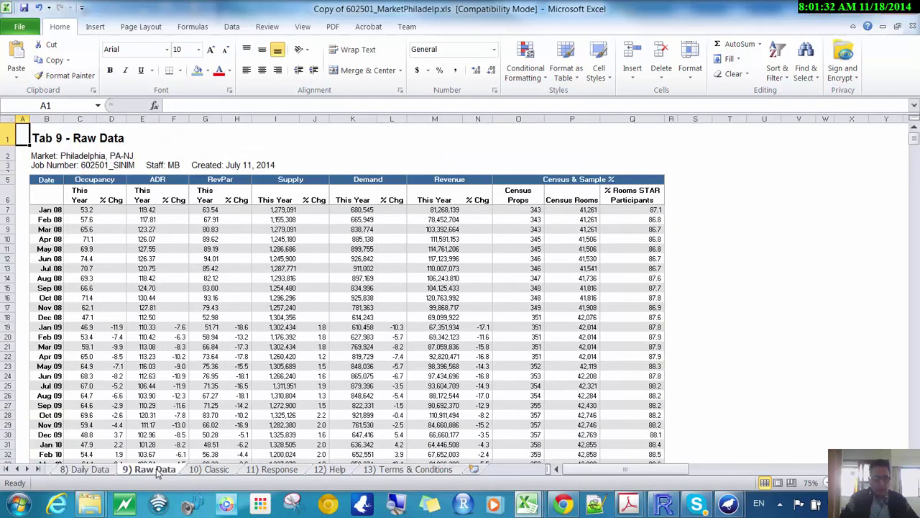
pyautogui.keyDown('shift'); pyautogui.click(415, 469); pyautogui.keyUp('shift')
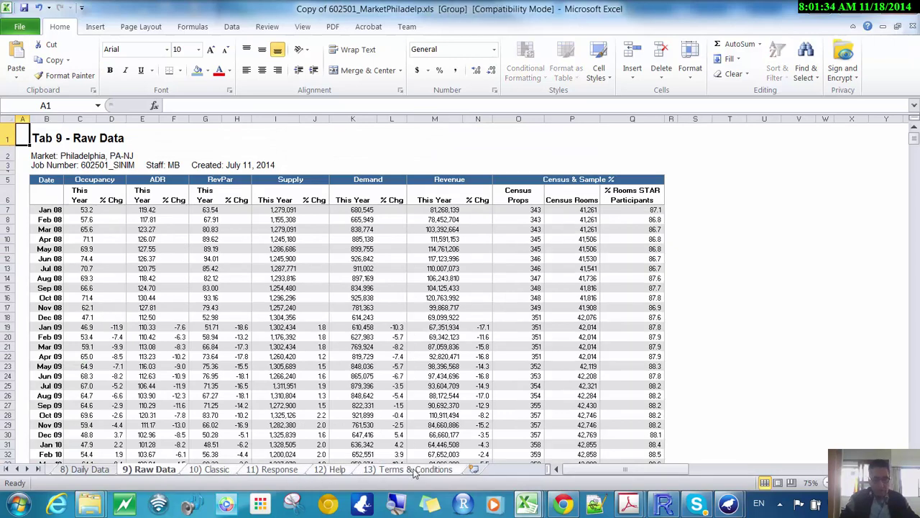
pyautogui.rightClick(415, 470)
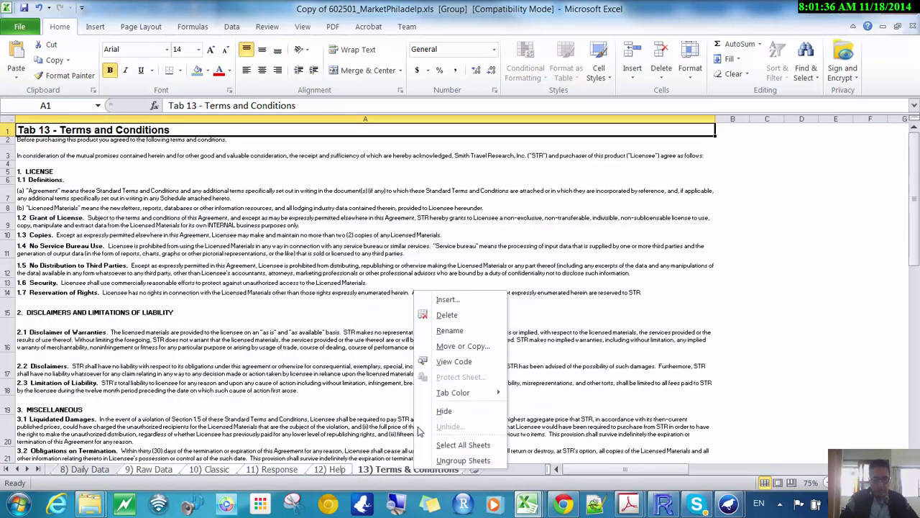
pyautogui.click(448, 315)
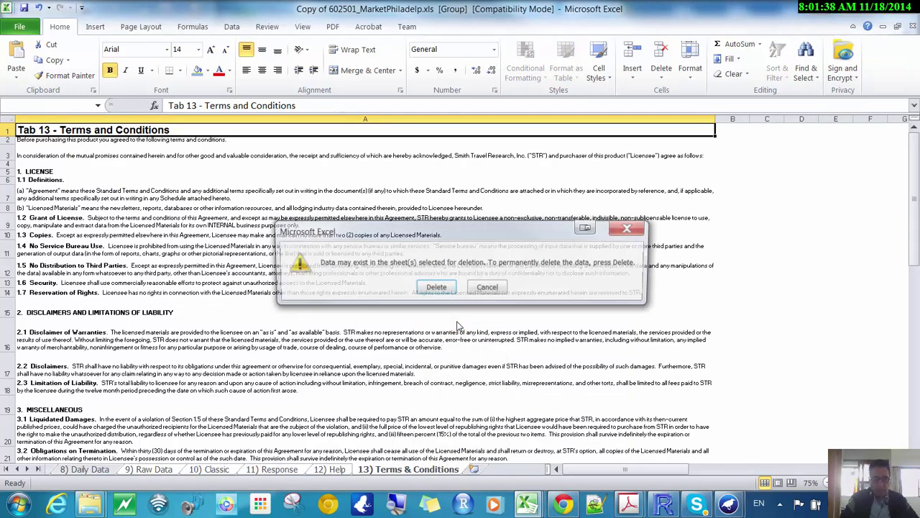
pyautogui.click(436, 288)
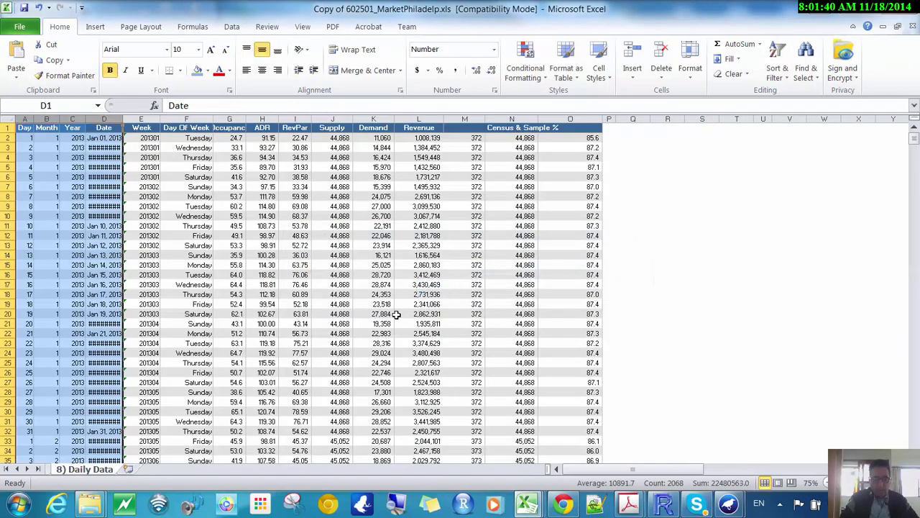
# Delete the "7) Day of Week" sheet, confirming the permanent deletion.
pyautogui.click(6, 468)
pyautogui.click(72, 471)
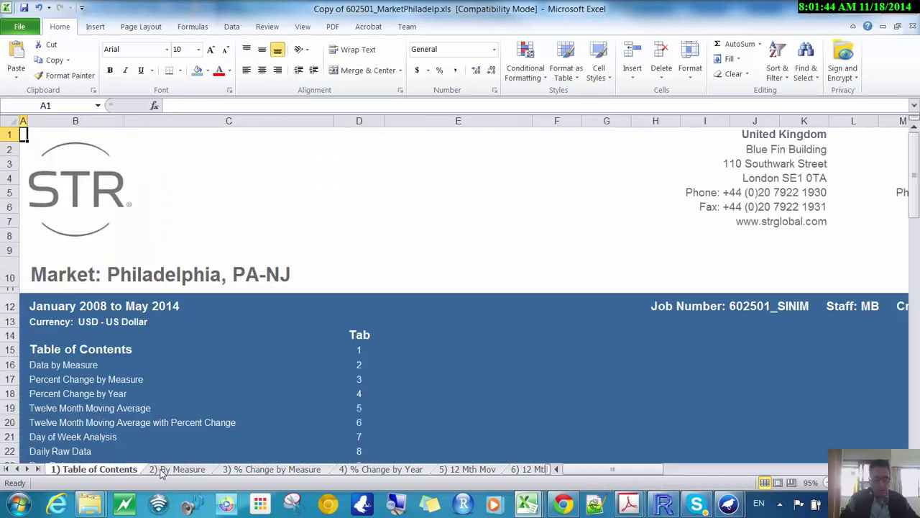
pyautogui.keyDown('shift'); pyautogui.click(532, 469); pyautogui.keyUp('shift')
pyautogui.rightClick(532, 469)
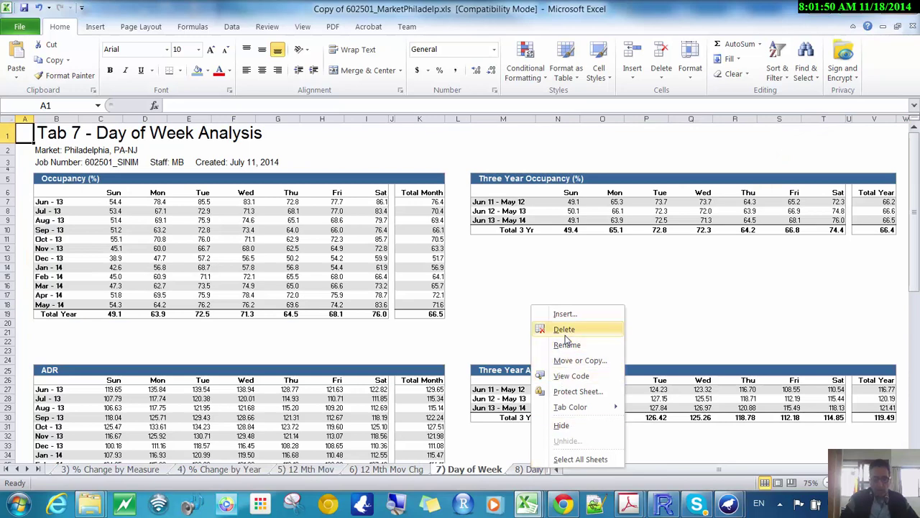
pyautogui.click(565, 334)
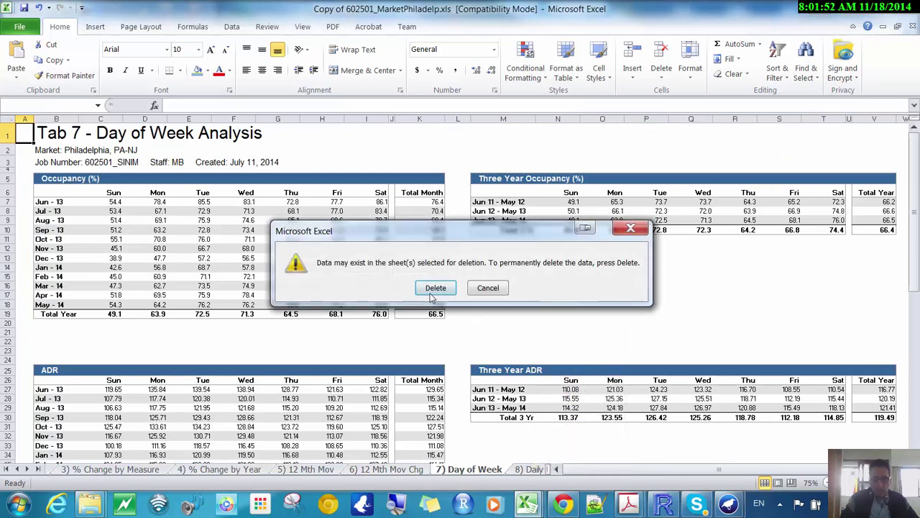
pyautogui.click(434, 295)
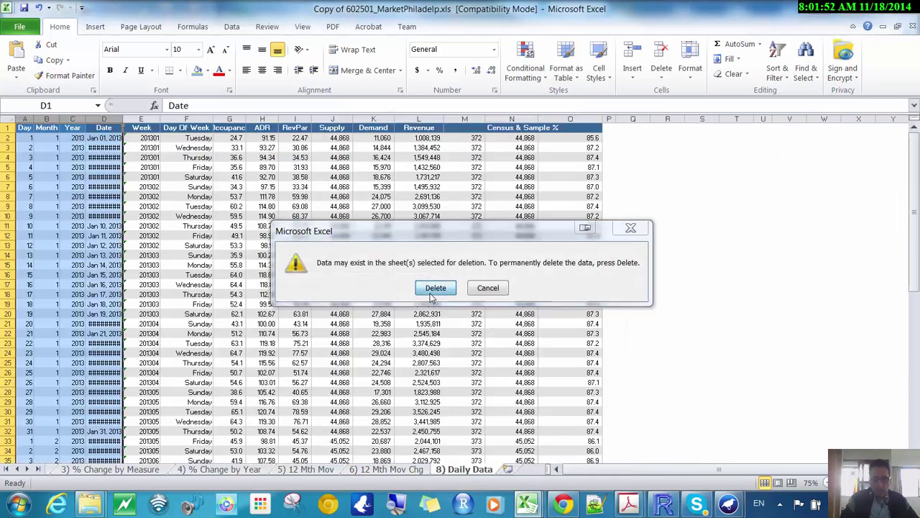
# Delete the sheets from "3) % Change by Measure" through "6) 12 Mth Mov Chg", confirming the permanent deletion.
pyautogui.click(105, 469)
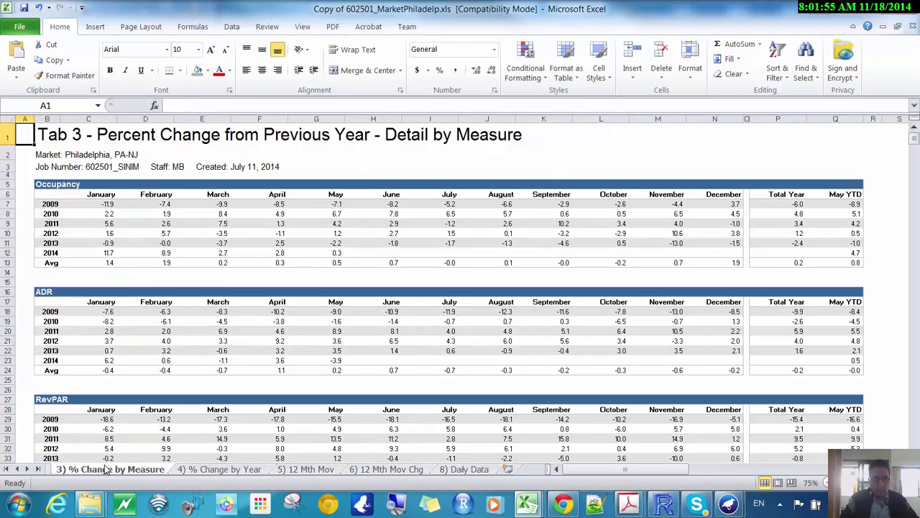
pyautogui.keyDown('shift'); pyautogui.click(390, 470); pyautogui.keyUp('shift')
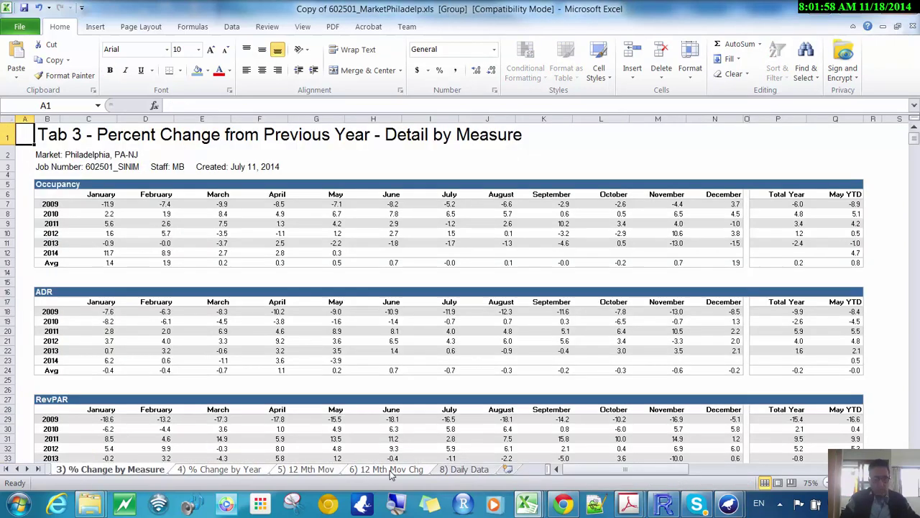
pyautogui.rightClick(390, 470)
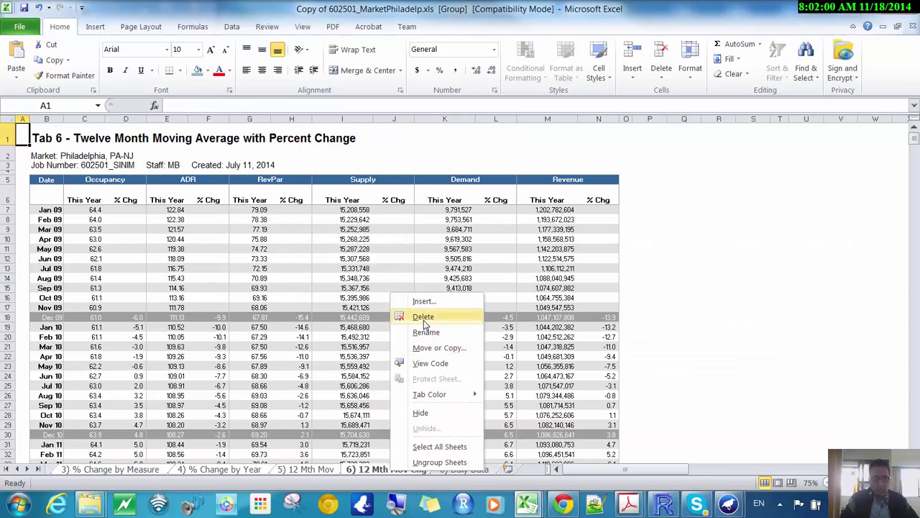
pyautogui.click(424, 320)
pyautogui.click(433, 291)
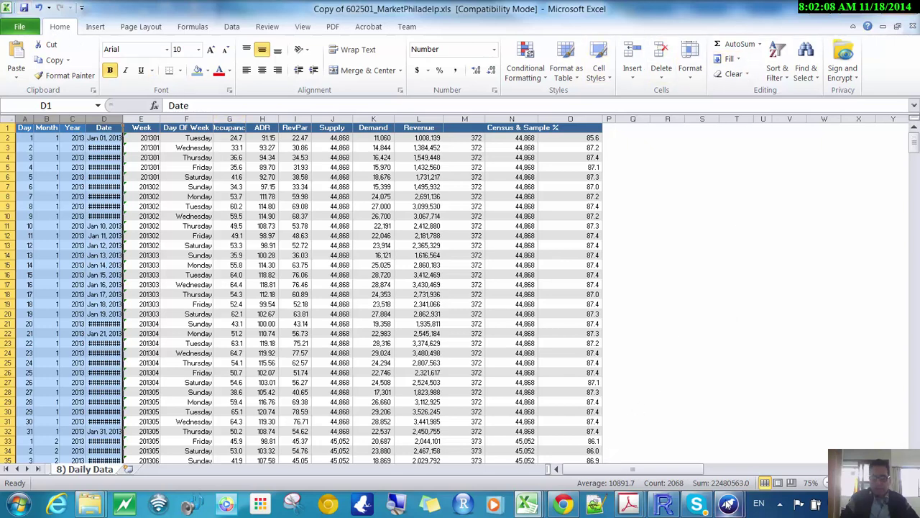
# Switch to Weka Explorer and open "Copy of 602501_MarketPhiladelp.xls" from My Documents.
pyautogui.moveTo(727, 504)
pyautogui.click(806, 460)
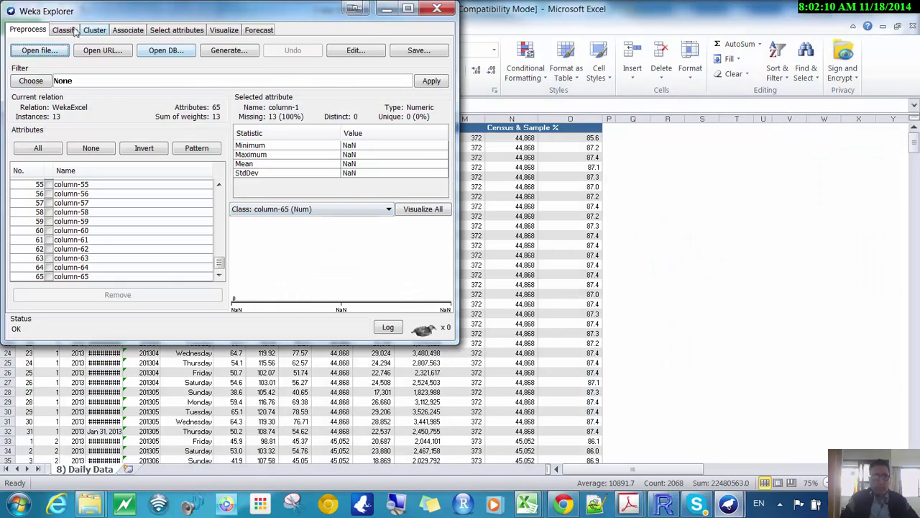
pyautogui.click(40, 50)
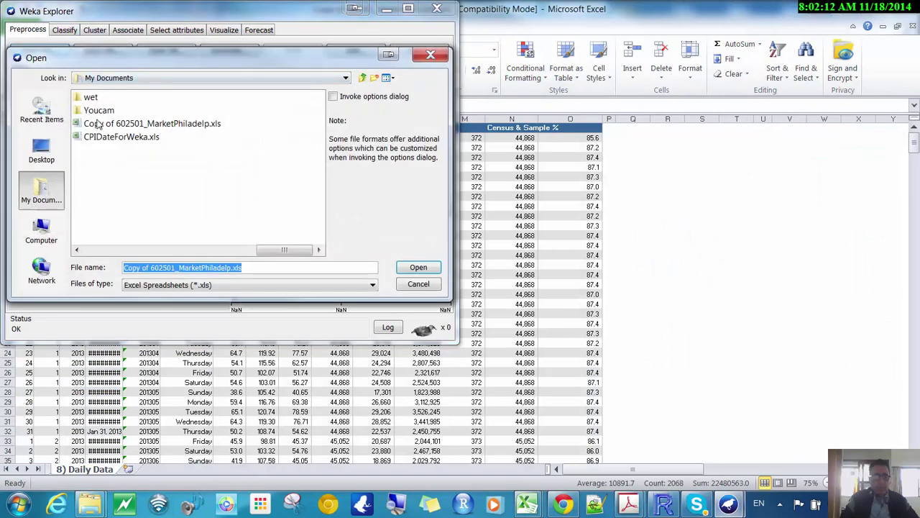
pyautogui.click(99, 123)
pyautogui.click(419, 269)
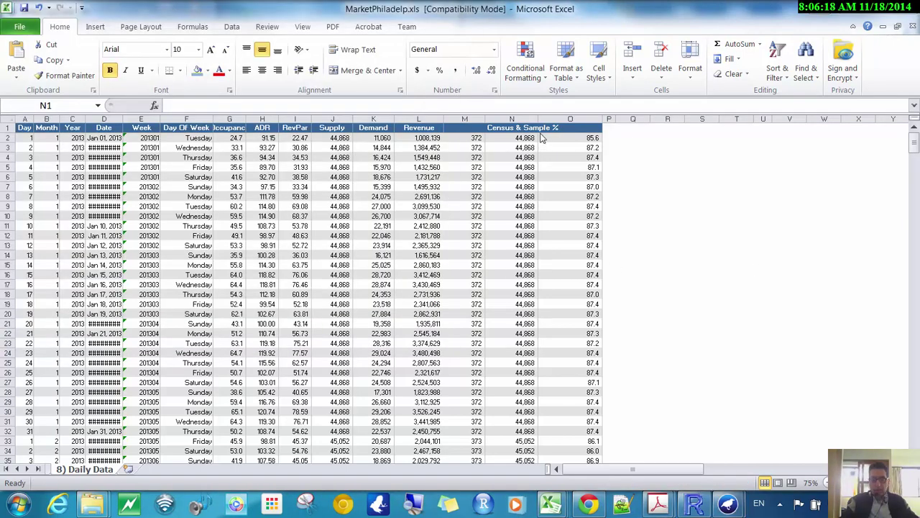
# Shorten the merged-looking "Census & Sample %" header in cell M1 to "Census".
pyautogui.click(469, 128)
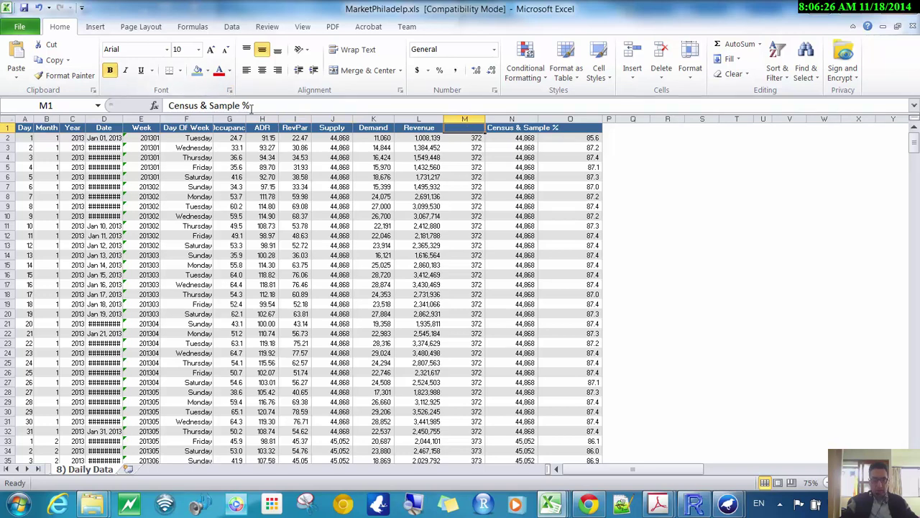
pyautogui.moveTo(251, 106); pyautogui.dragTo(193, 106)
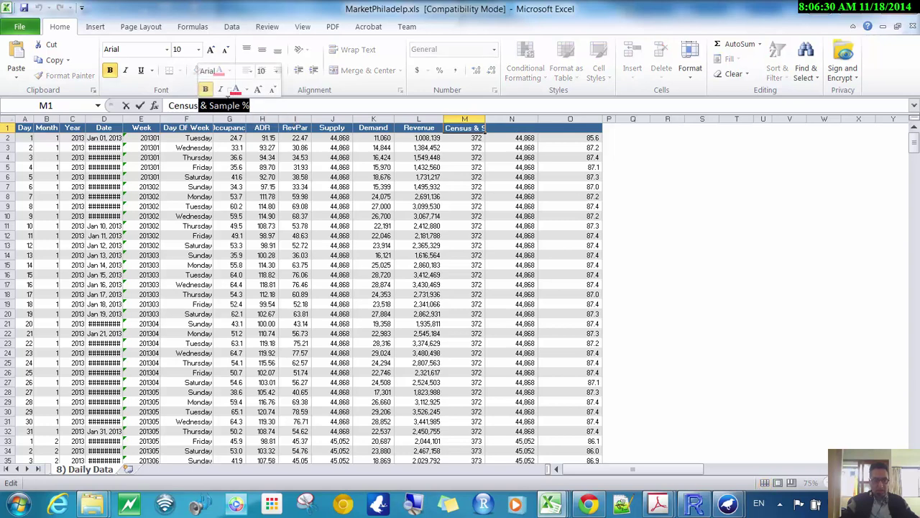
pyautogui.press('BackSpace')
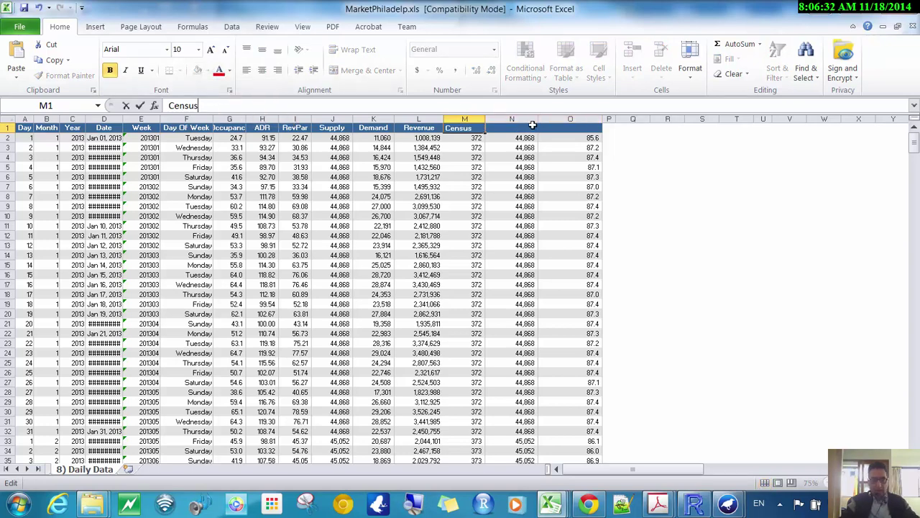
pyautogui.click(530, 126)
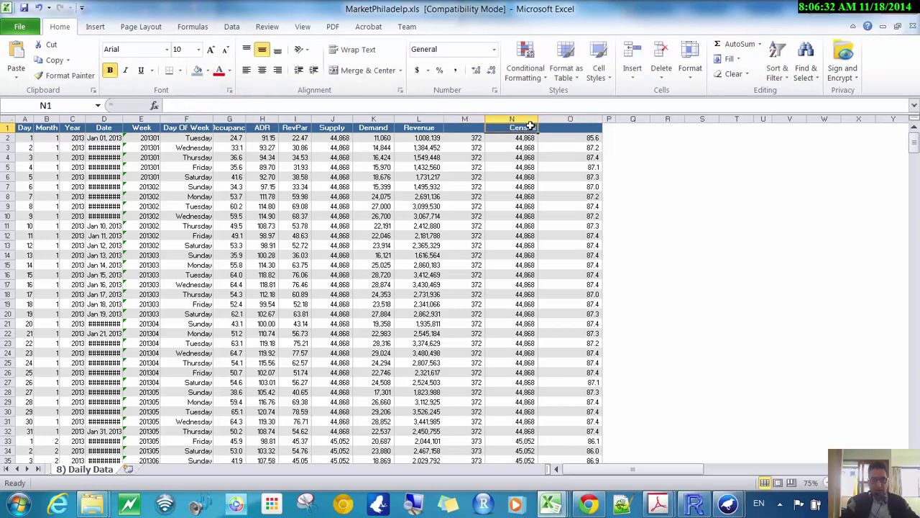
pyautogui.click(465, 129)
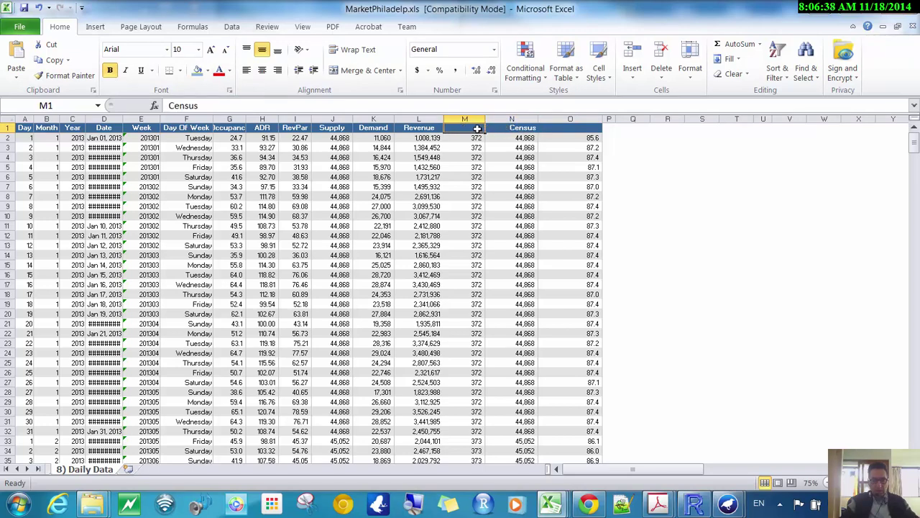
pyautogui.click(506, 128)
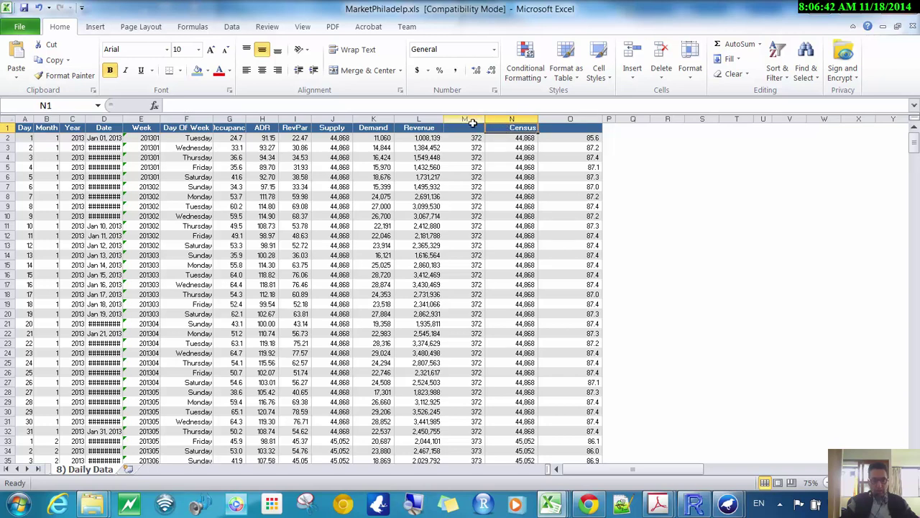
pyautogui.click(472, 124)
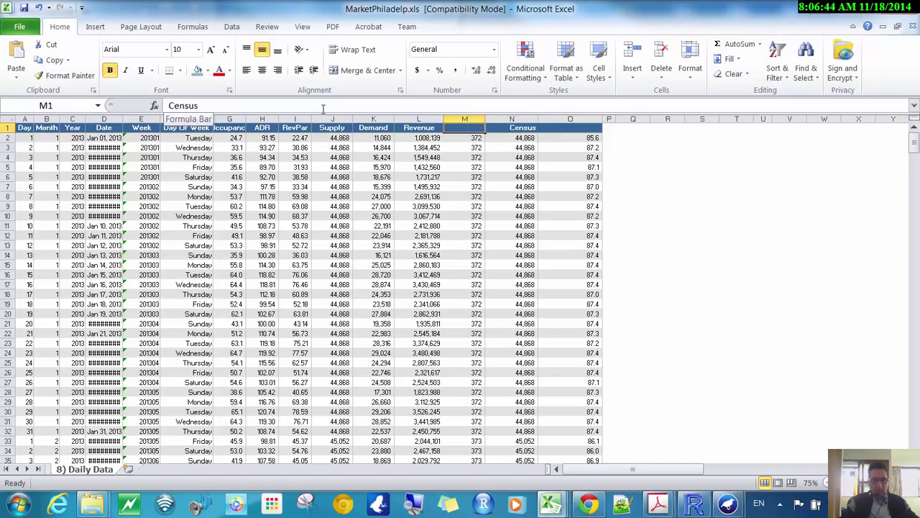
pyautogui.click(171, 105)
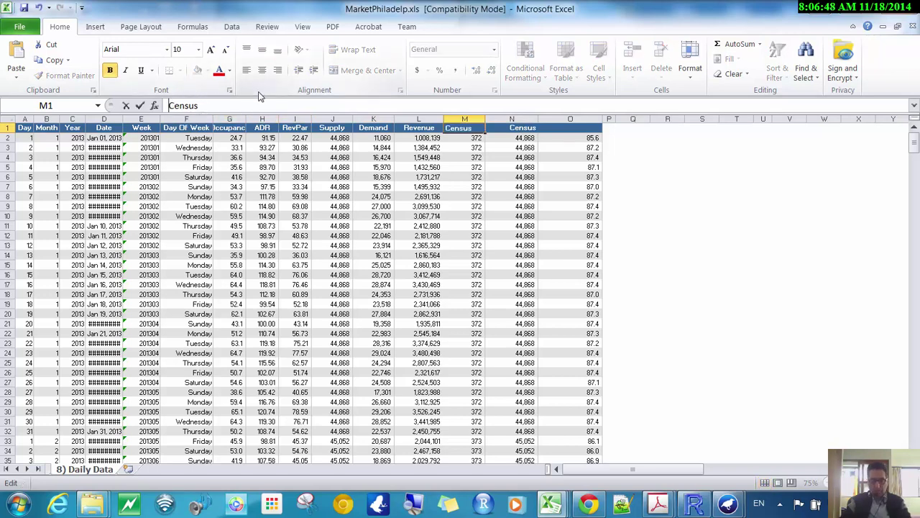
pyautogui.click(476, 147)
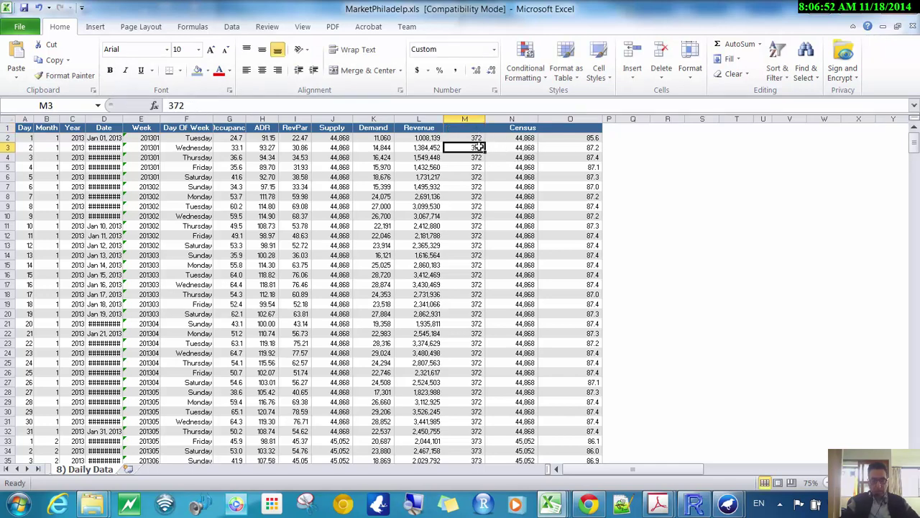
pyautogui.click(474, 128)
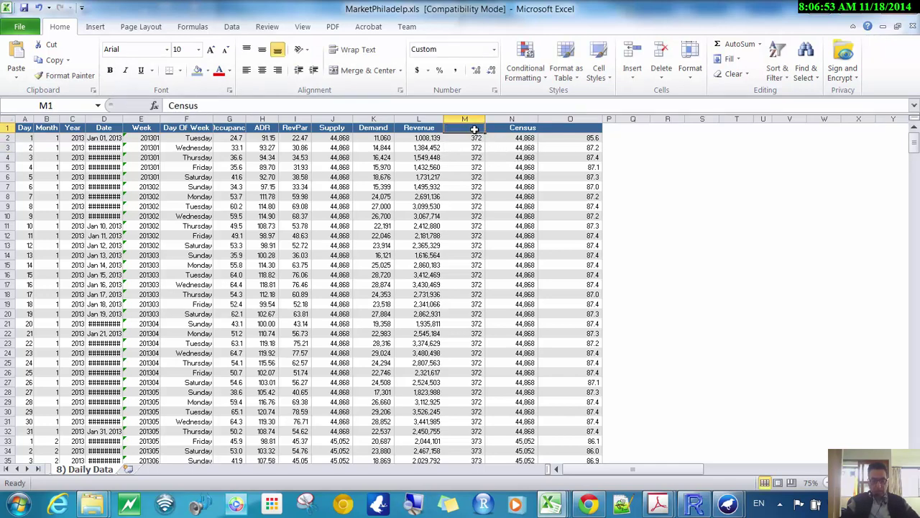
# Enter "a" as the column header in cell N1 and "b" as the header in cell O1.
pyautogui.click(538, 128)
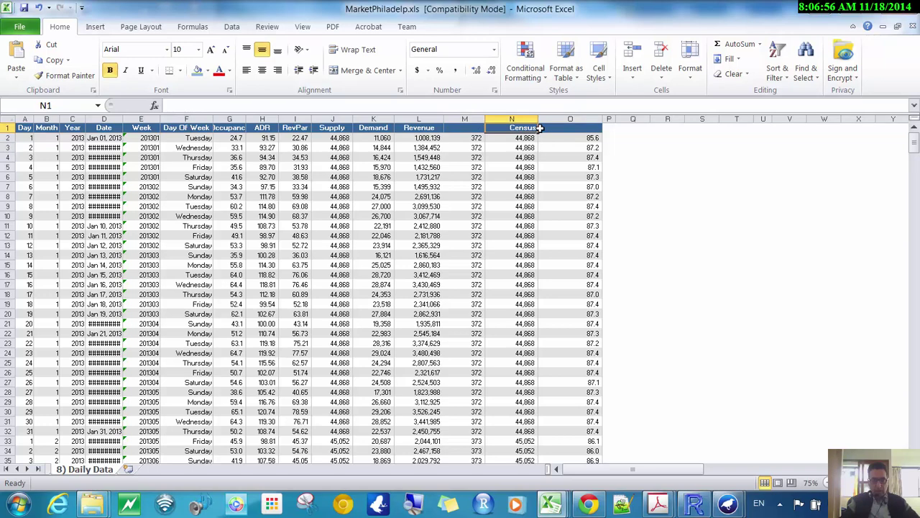
pyautogui.write('a')
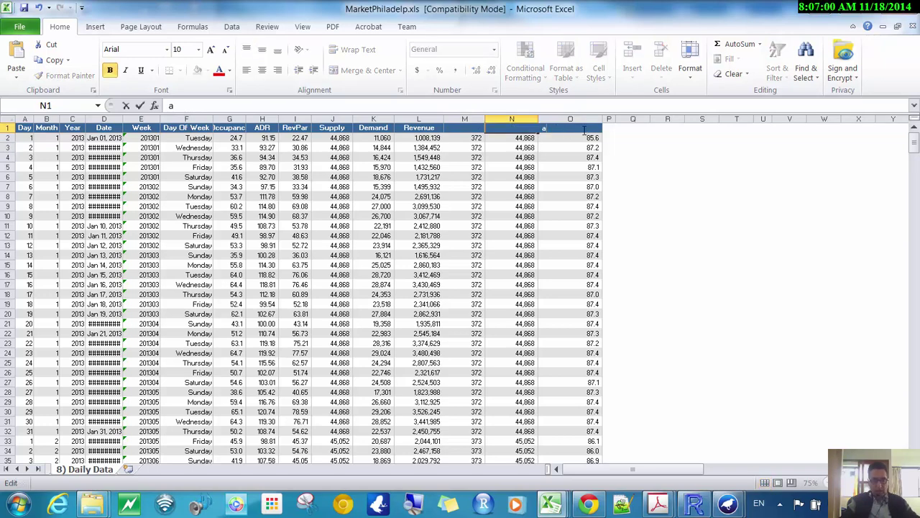
pyautogui.click(715, 179)
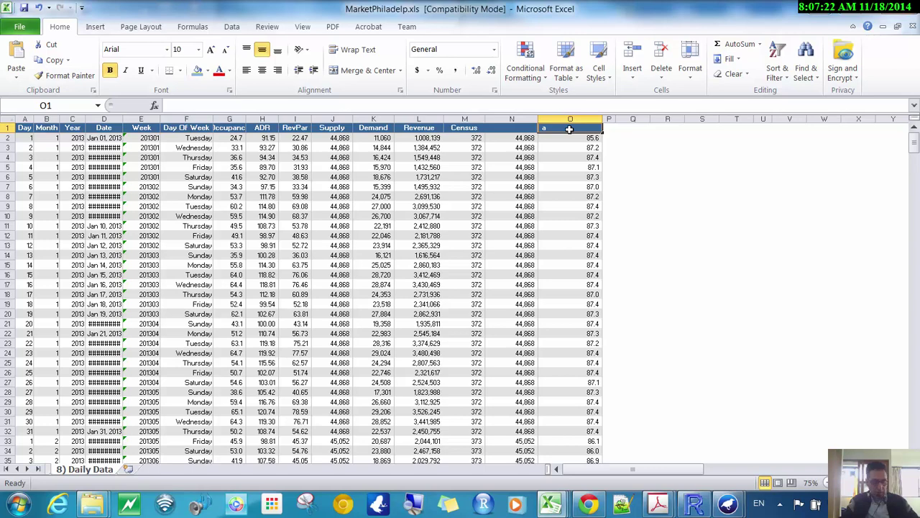
pyautogui.write('b')
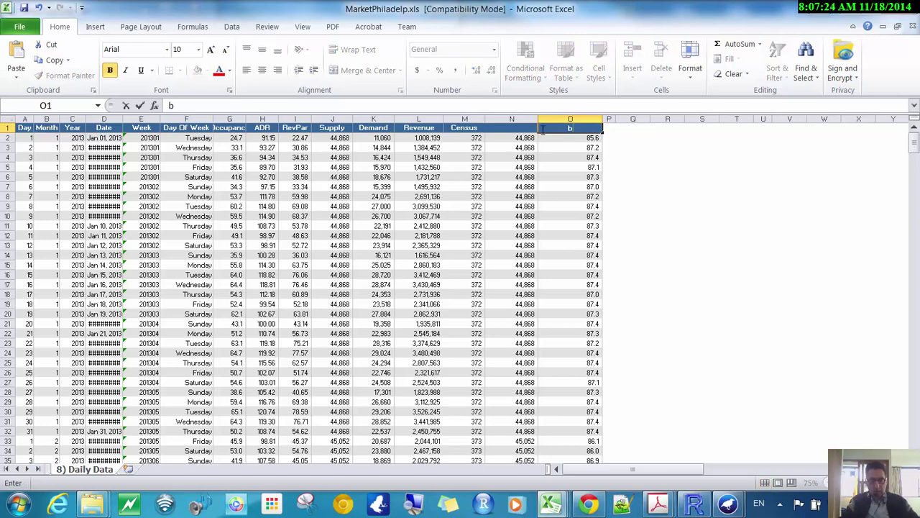
pyautogui.click(513, 128)
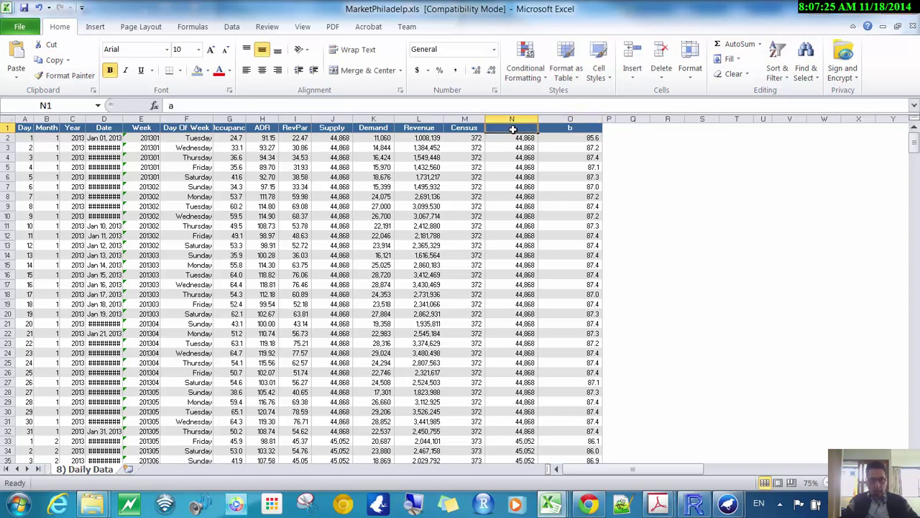
pyautogui.click(555, 175)
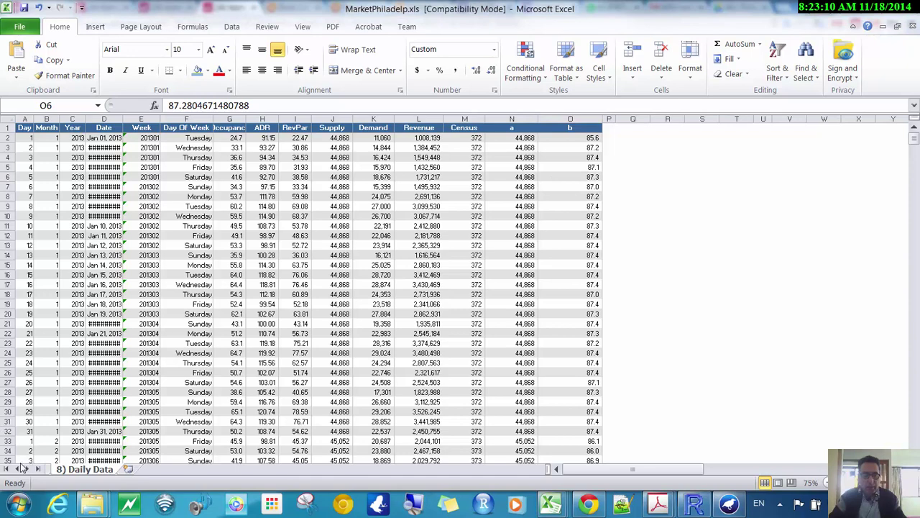
# Delete the "2) By Measure" sheet, confirming the permanent deletion, and save the workbook.
pyautogui.click(15, 469)
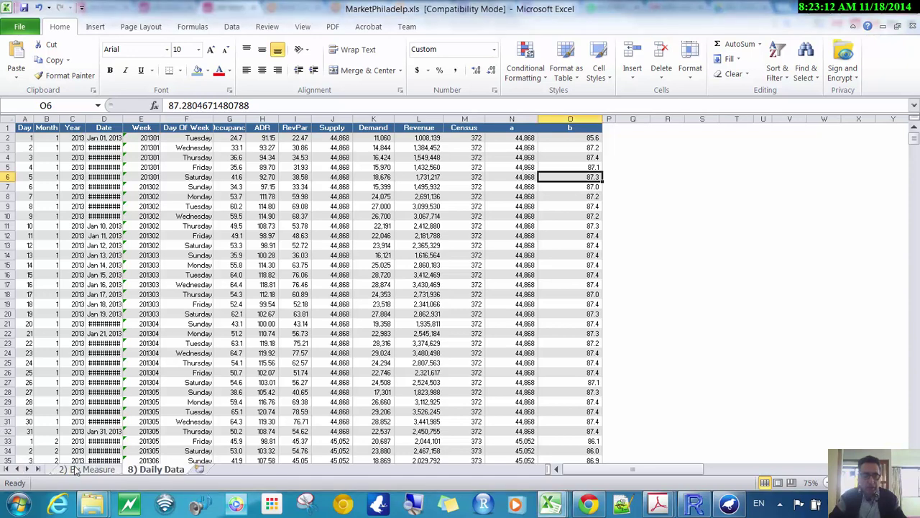
pyautogui.click(90, 469)
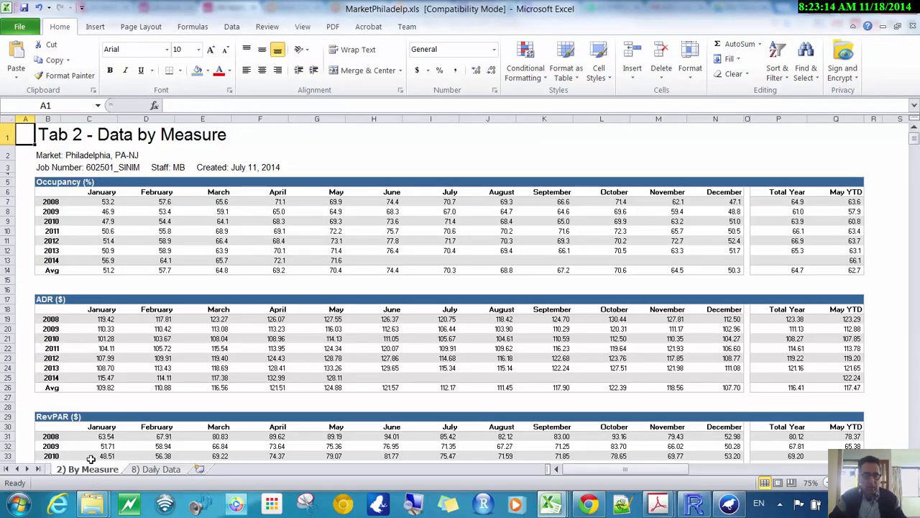
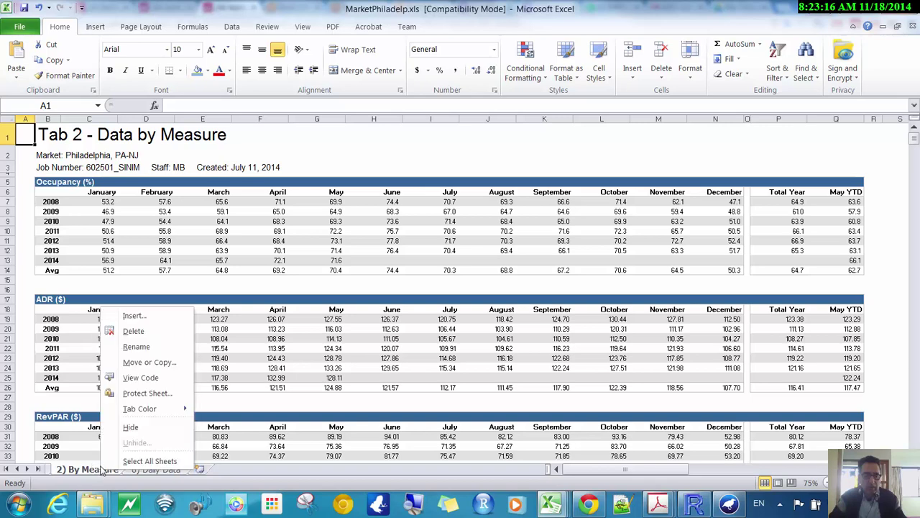
pyautogui.click(133, 332)
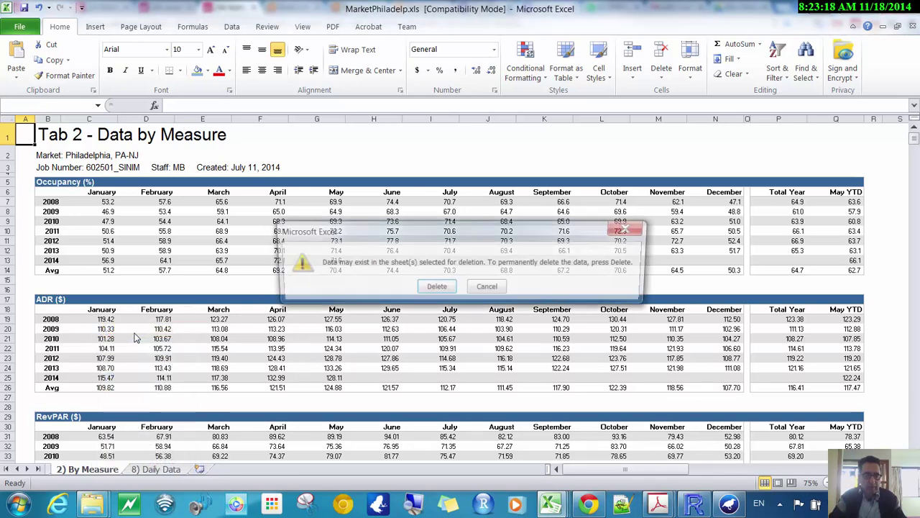
pyautogui.click(435, 287)
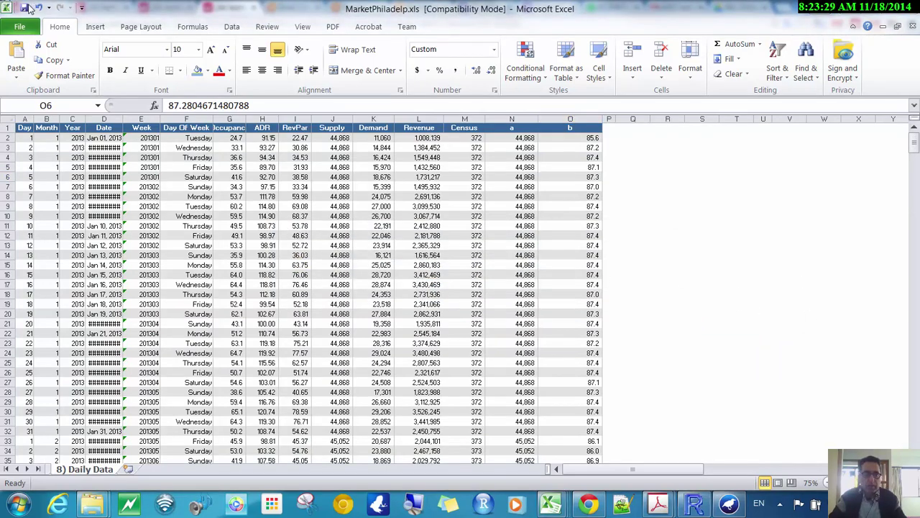
pyautogui.click(24, 8)
# Switch to Weka Explorer and open "MarketPhiladelp.xls" from My Documents with the file type Excel Spreadsheets (*.xls).
pyautogui.click(729, 503)
pyautogui.click(172, 60)
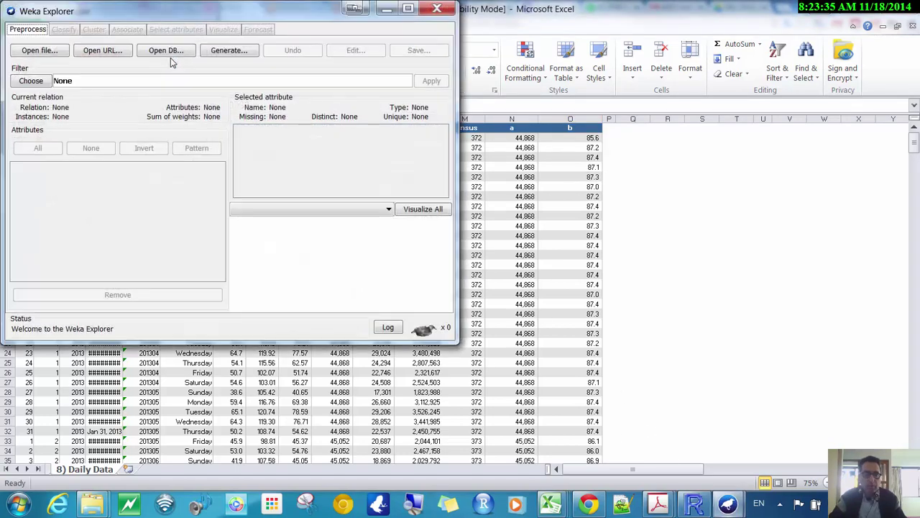
pyautogui.click(52, 51)
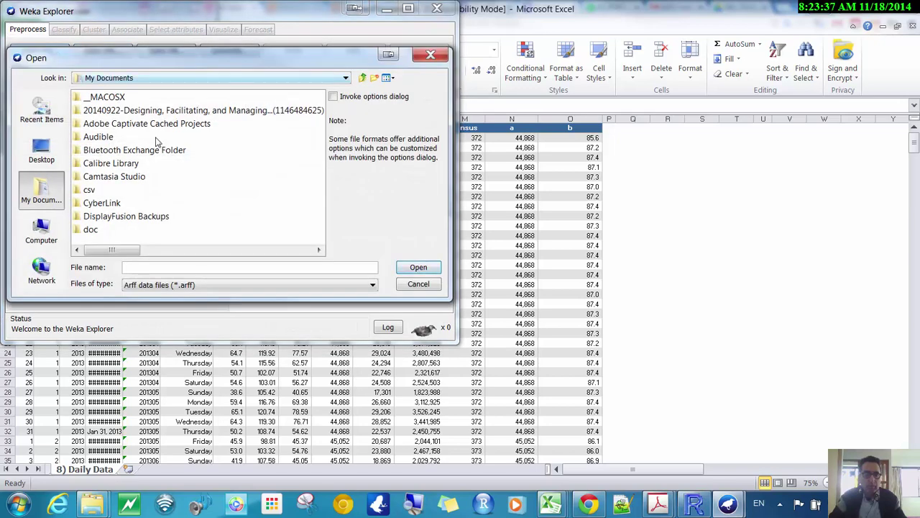
pyautogui.click(185, 285)
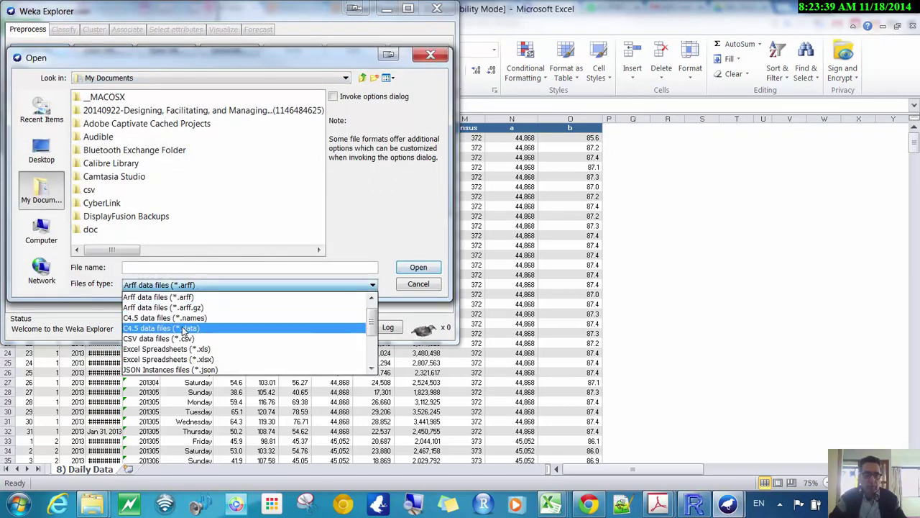
pyautogui.click(185, 350)
pyautogui.click(231, 249)
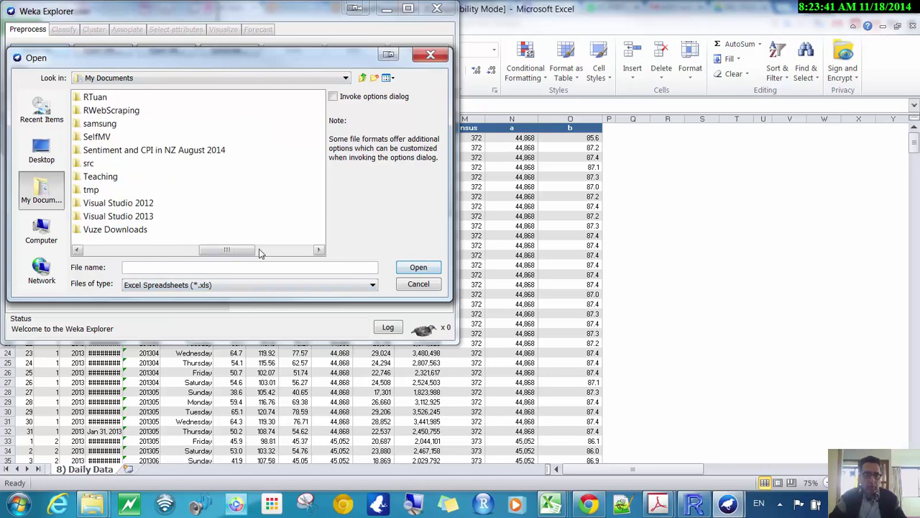
pyautogui.click(288, 250)
pyautogui.click(133, 164)
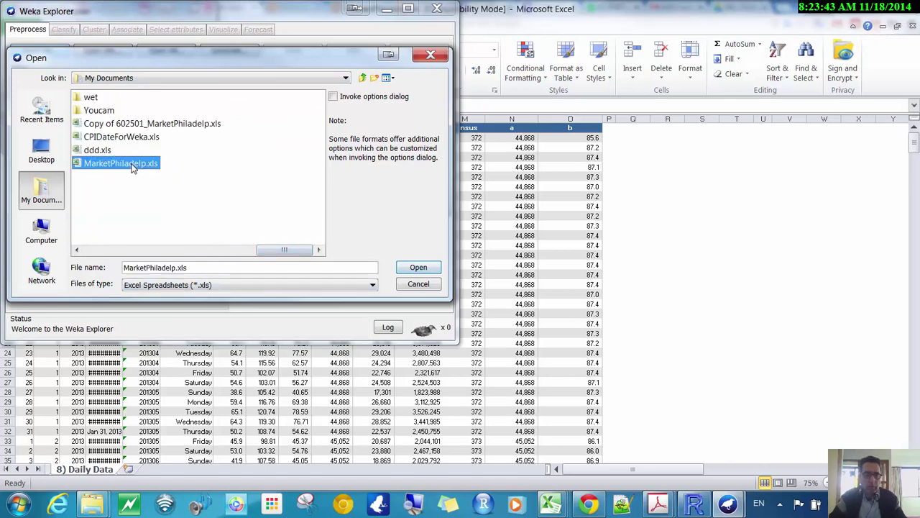
pyautogui.click(418, 268)
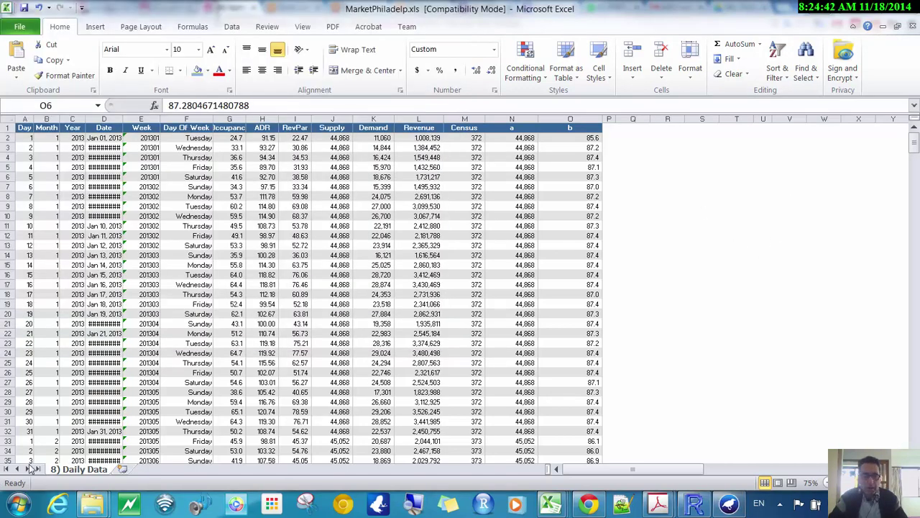
# Load "MarketPhiladelp.xls" from My Documents into Weka Explorer as Excel Spreadsheets (*.xls), check its attribute list, and close the Explorer.
pyautogui.click(29, 469)
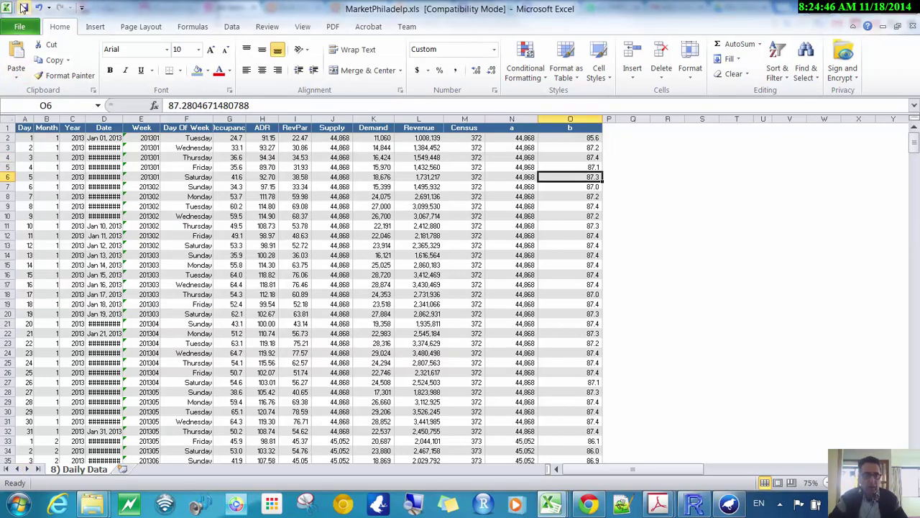
pyautogui.click(728, 503)
pyautogui.click(182, 62)
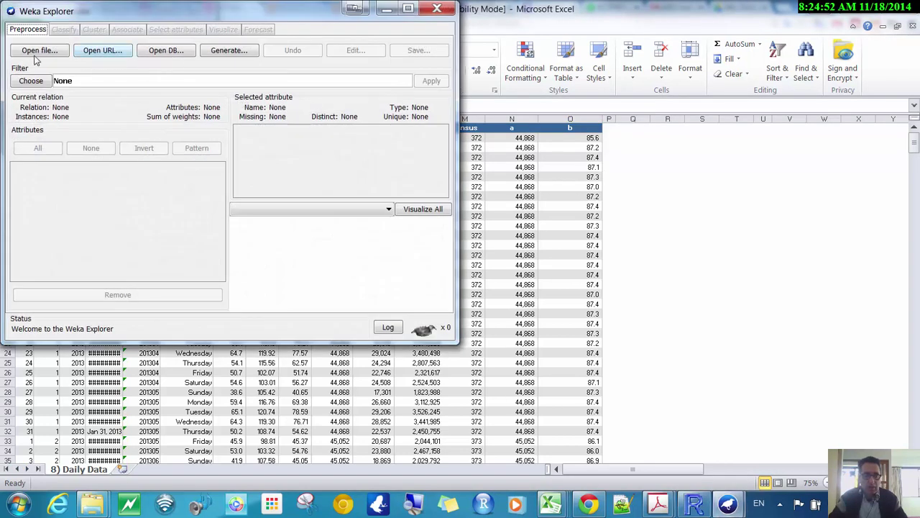
pyautogui.click(36, 50)
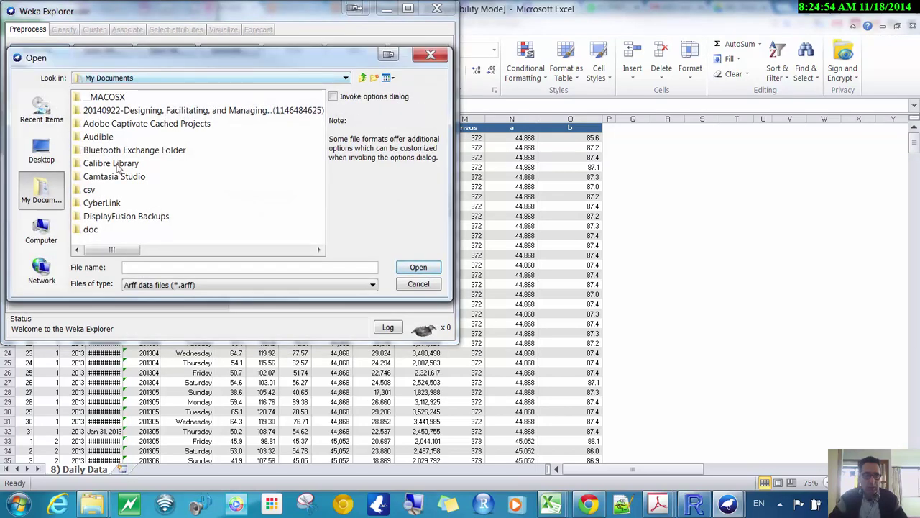
pyautogui.click(230, 286)
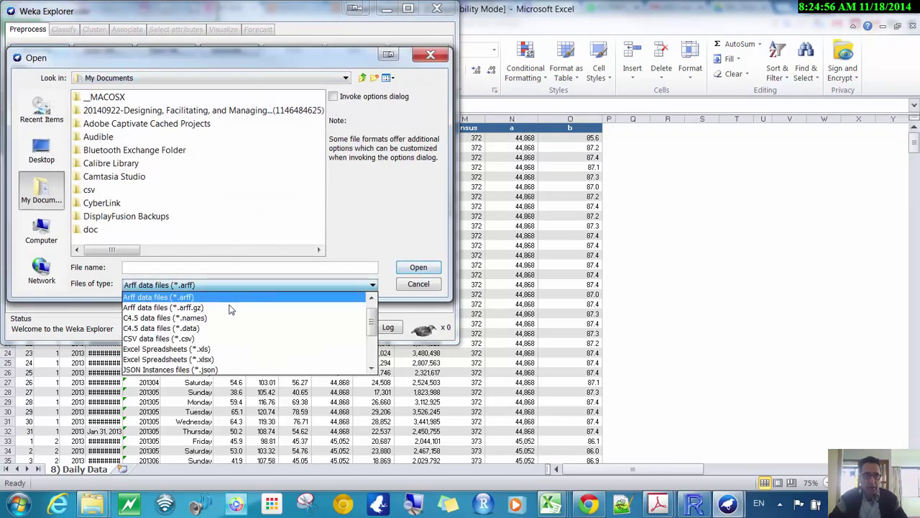
pyautogui.click(230, 348)
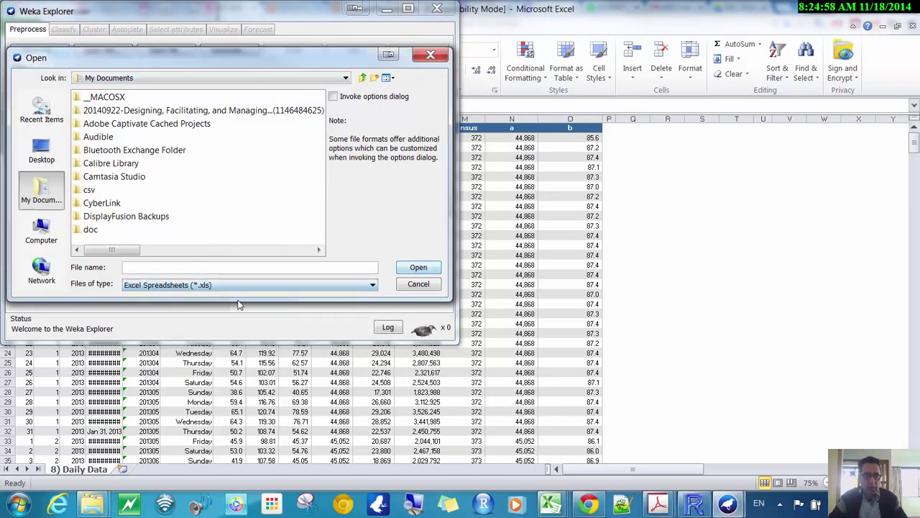
pyautogui.click(277, 250)
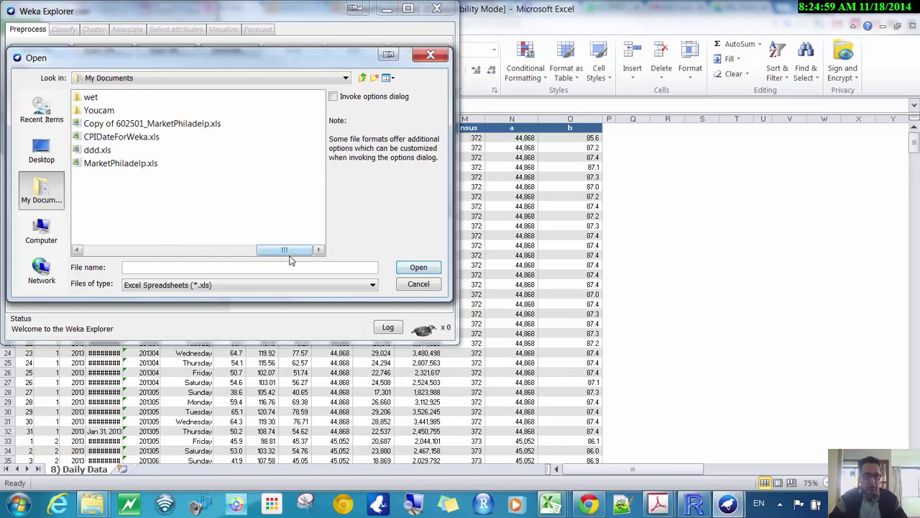
pyautogui.click(121, 163)
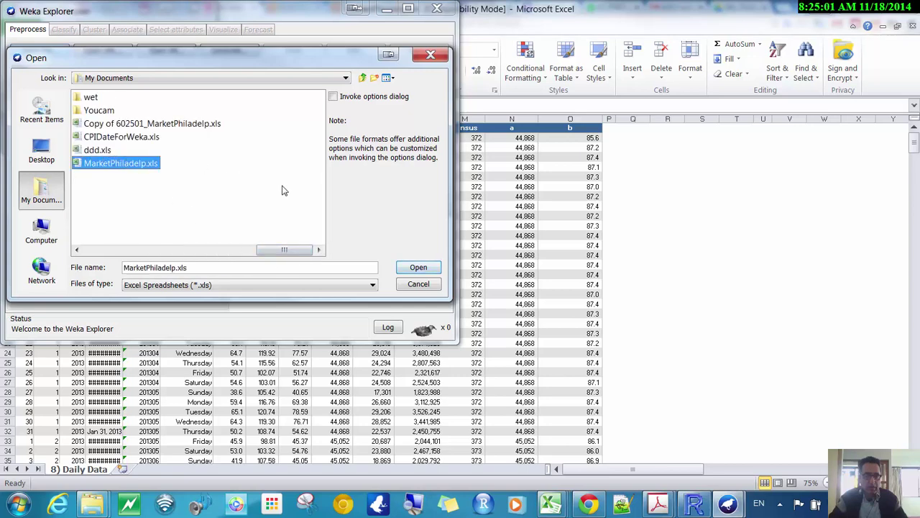
pyautogui.click(418, 267)
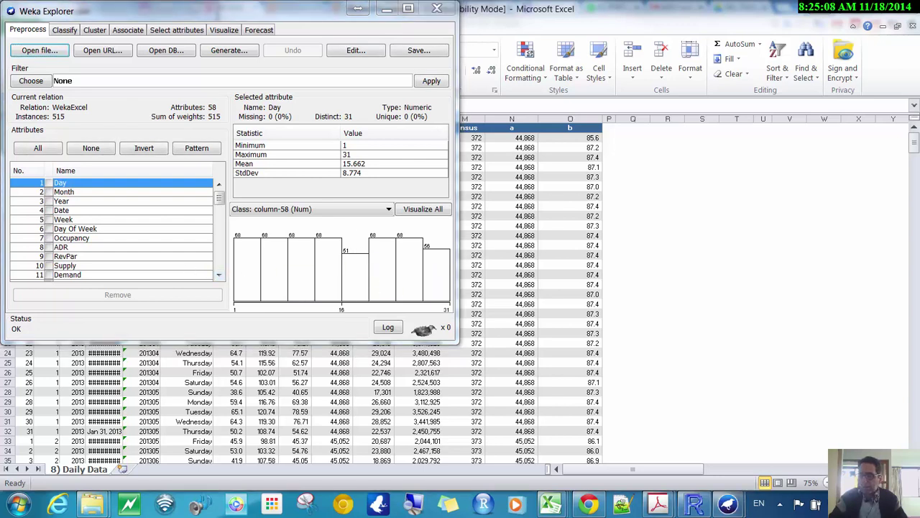
pyautogui.click(218, 237)
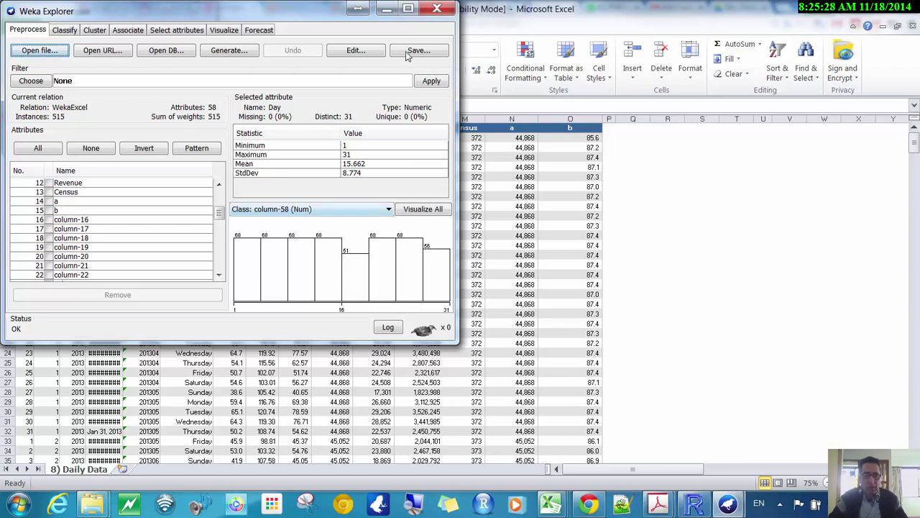
pyautogui.click(440, 8)
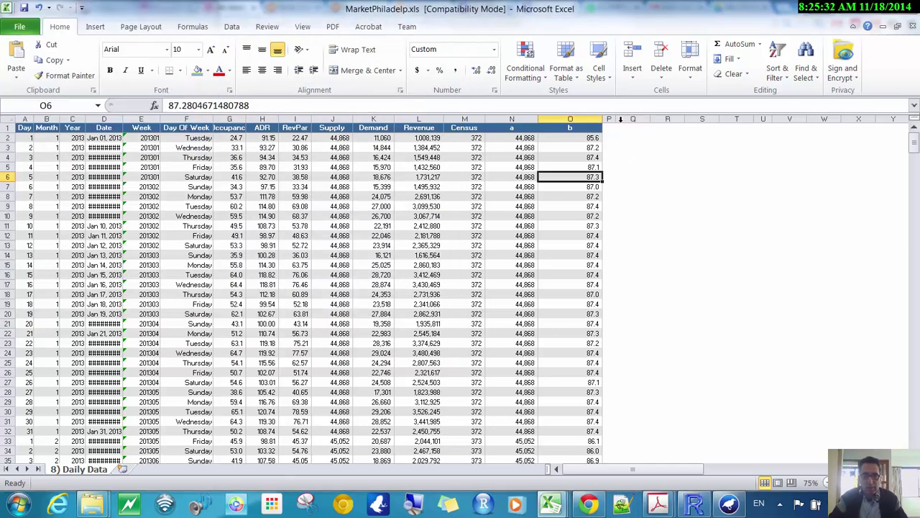
# Delete the blank columns P through BE beside the data on the "8) Daily Data" sheet in Excel and save the workbook.
pyautogui.click(769, 471)
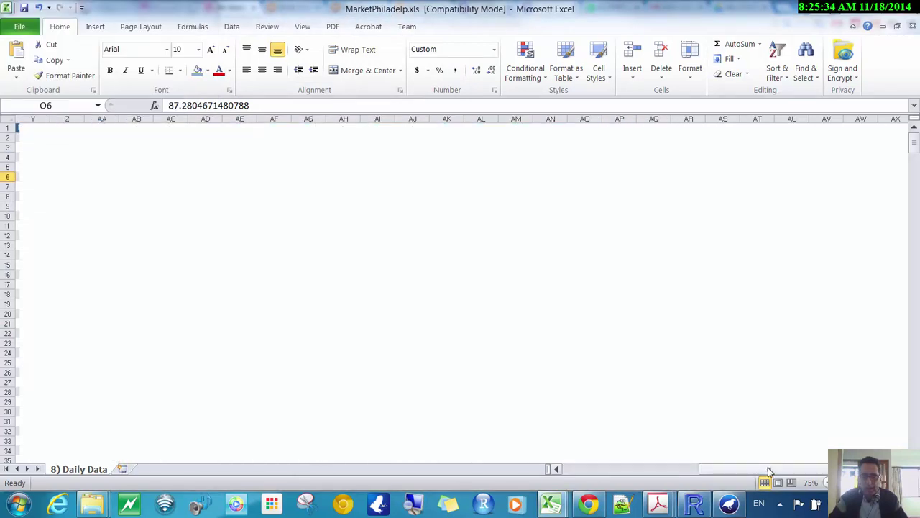
pyautogui.click(648, 469)
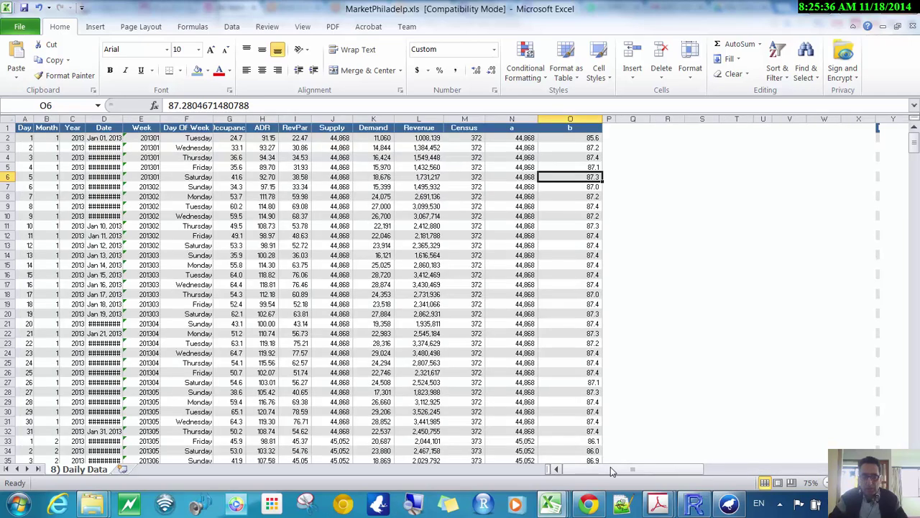
pyautogui.click(612, 118)
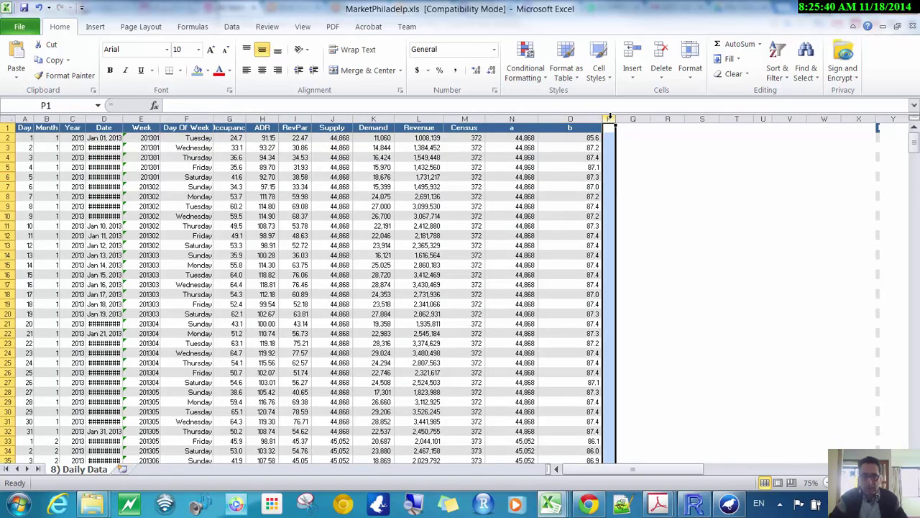
pyautogui.moveTo(610, 119); pyautogui.dragTo(873, 75)
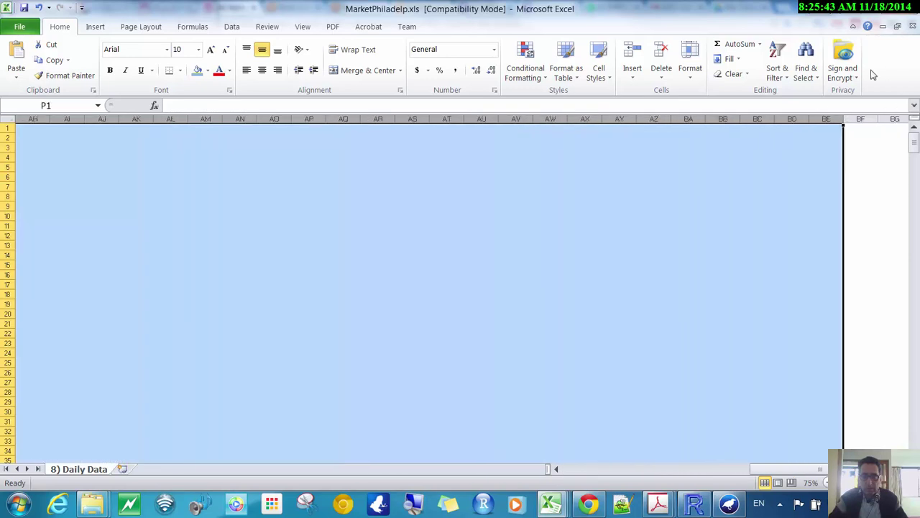
pyautogui.rightClick(750, 123)
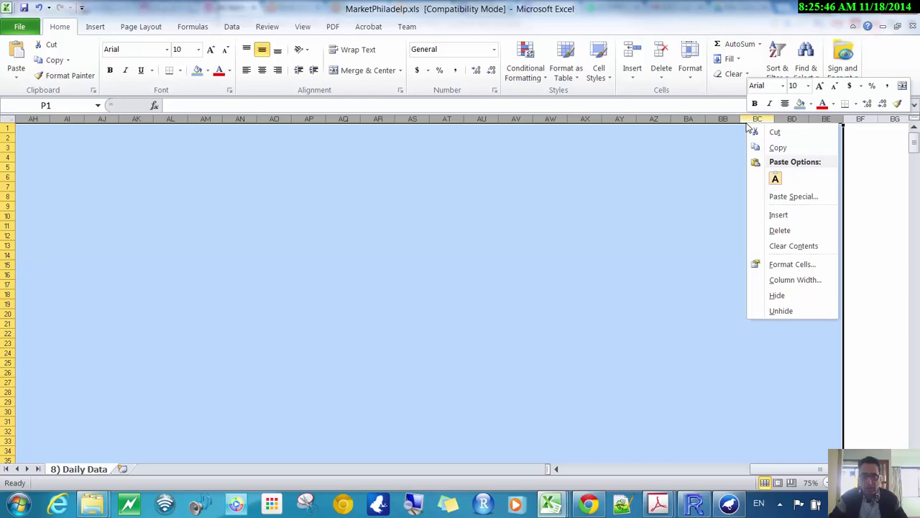
pyautogui.click(780, 231)
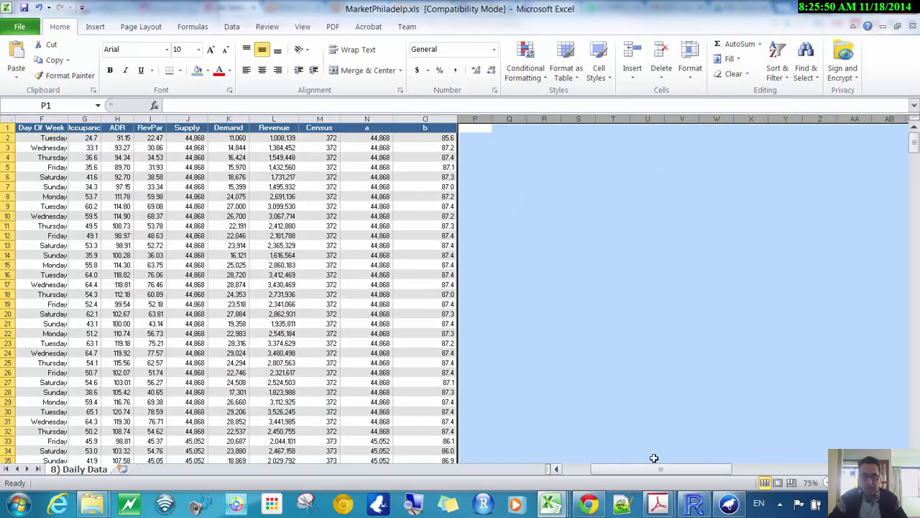
pyautogui.moveTo(918, 446); pyautogui.dragTo(916, 442)
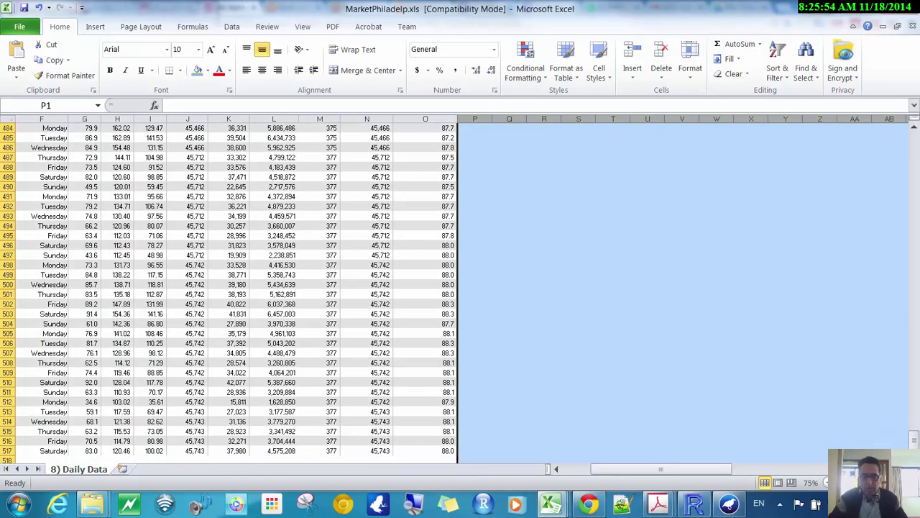
pyautogui.scroll(-5, 462, 385)
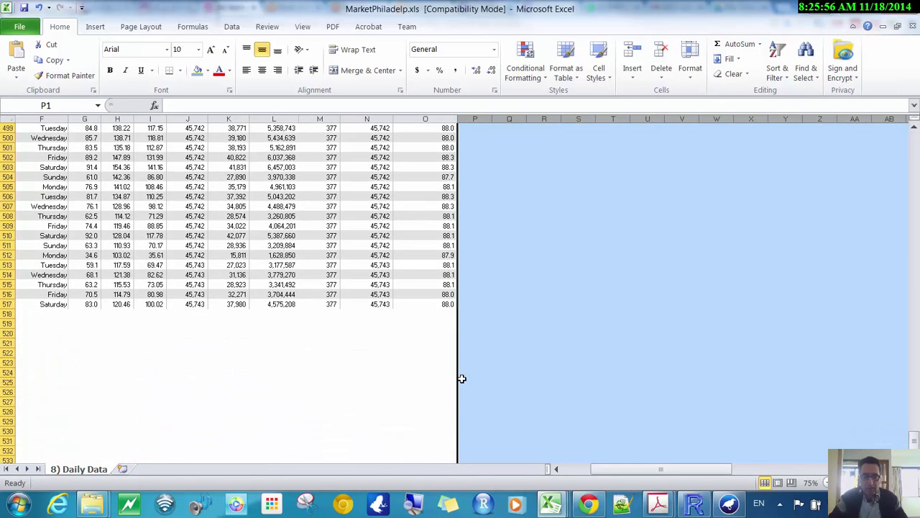
pyautogui.click(467, 364)
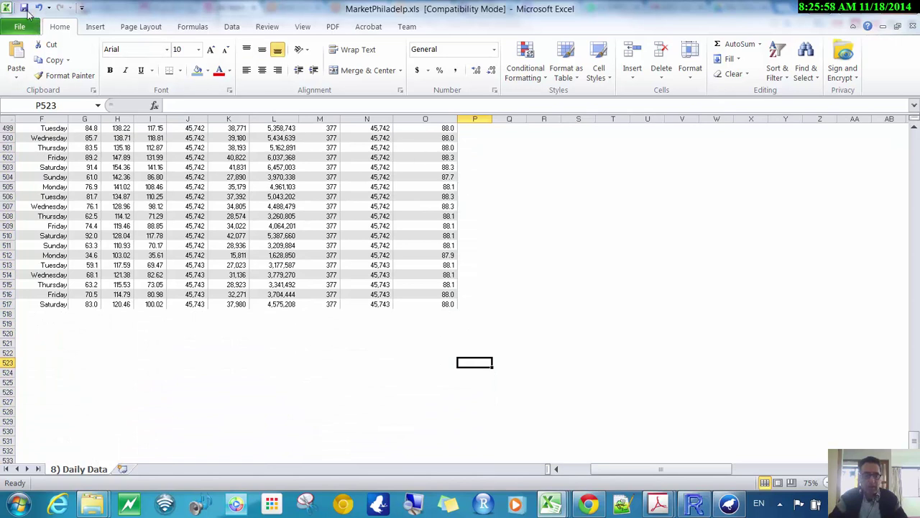
pyautogui.click(21, 8)
# Reload the saved "MarketPhiladelp.xls" in a new Weka Explorer as Excel Spreadsheets (*.xls), examine the end of its attribute list, and close it.
pyautogui.click(727, 503)
pyautogui.click(177, 65)
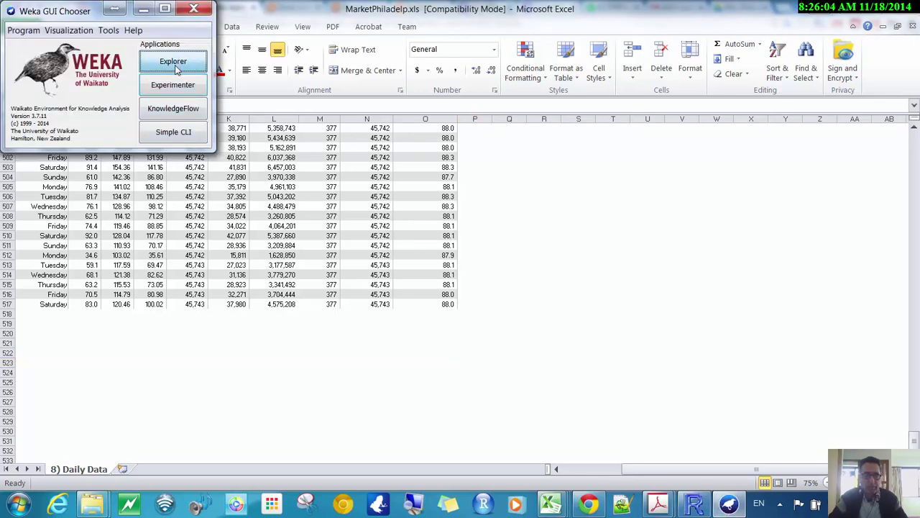
pyautogui.click(56, 55)
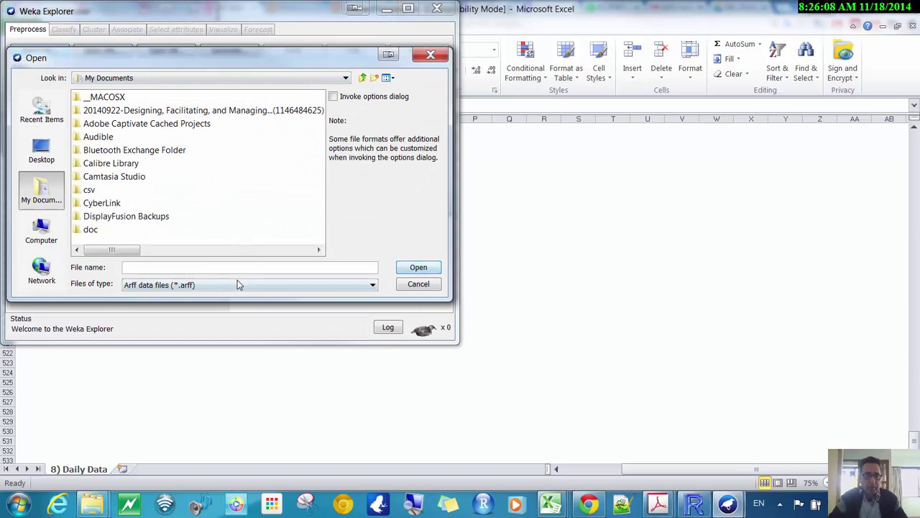
pyautogui.click(238, 284)
pyautogui.click(241, 349)
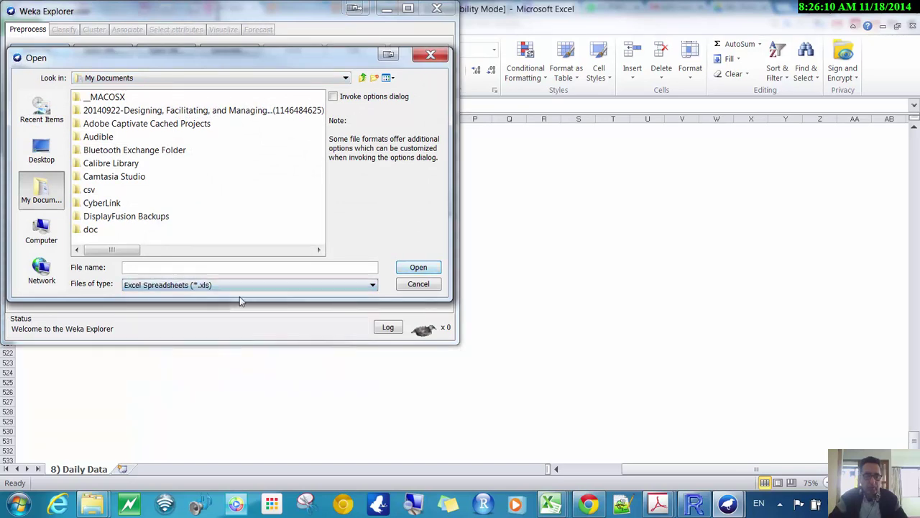
pyautogui.click(273, 250)
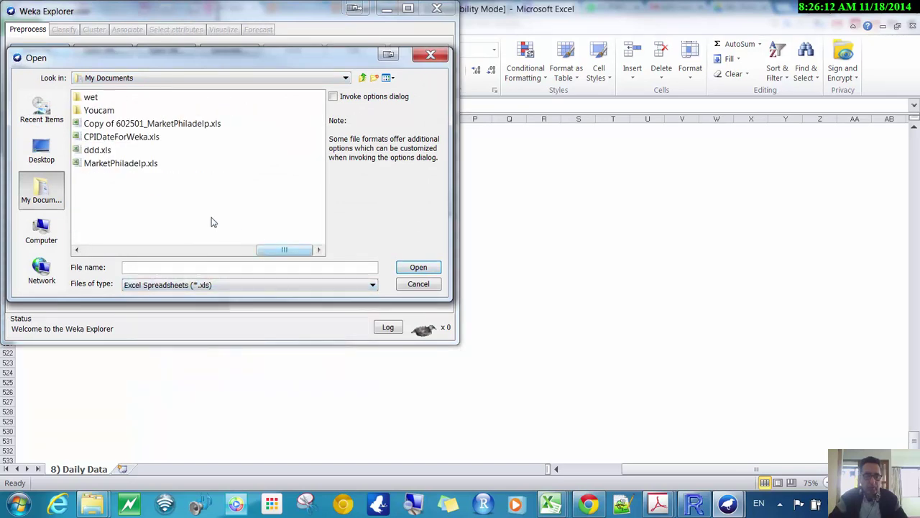
pyautogui.click(120, 164)
pyautogui.click(414, 271)
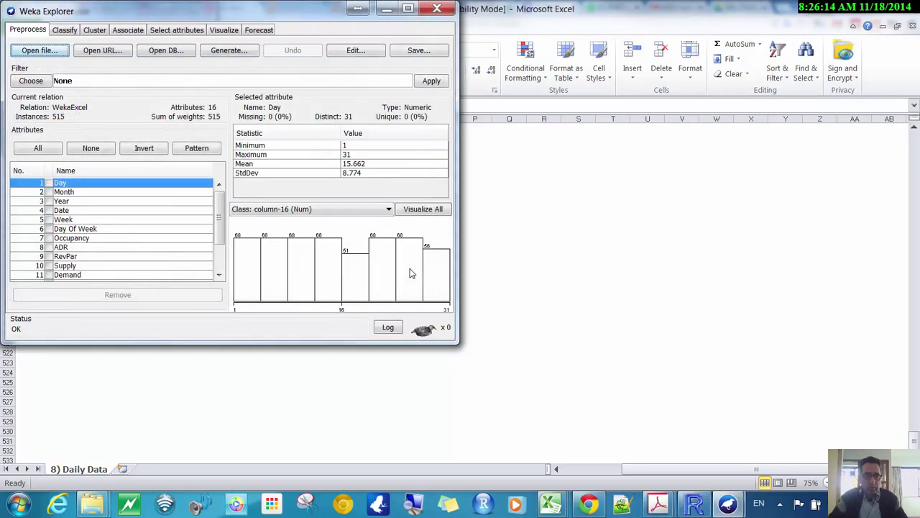
pyautogui.moveTo(222, 226); pyautogui.dragTo(148, 268)
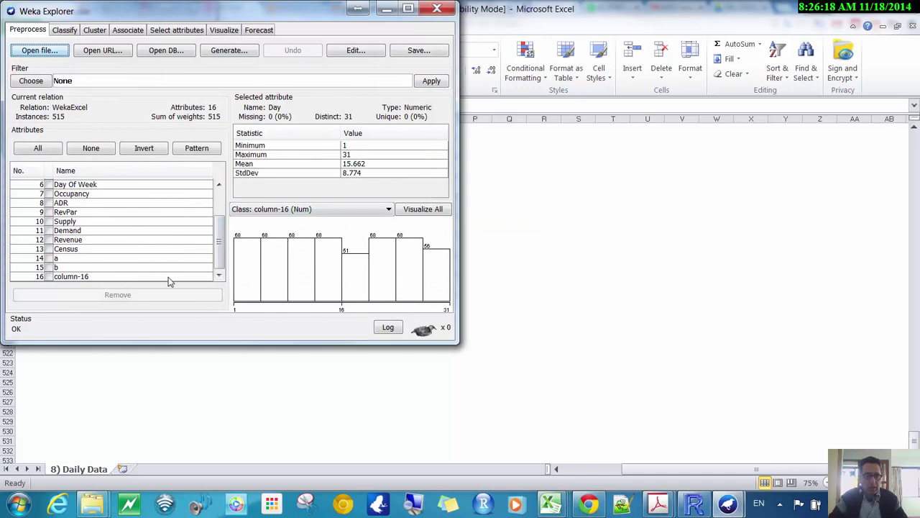
pyautogui.click(437, 9)
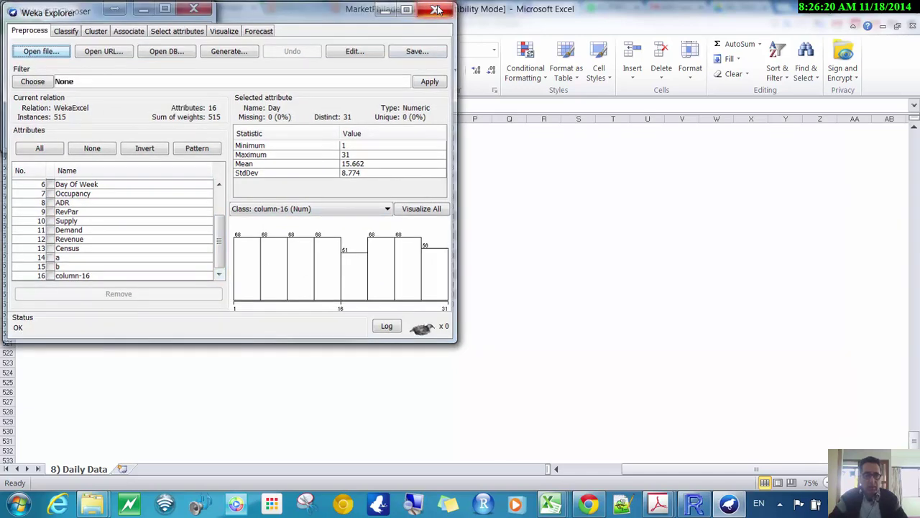
# Return to Excel, delete columns P through CD after the "b" column, and save the workbook.
pyautogui.hotkey('alt', 'Tab')
pyautogui.click(476, 117)
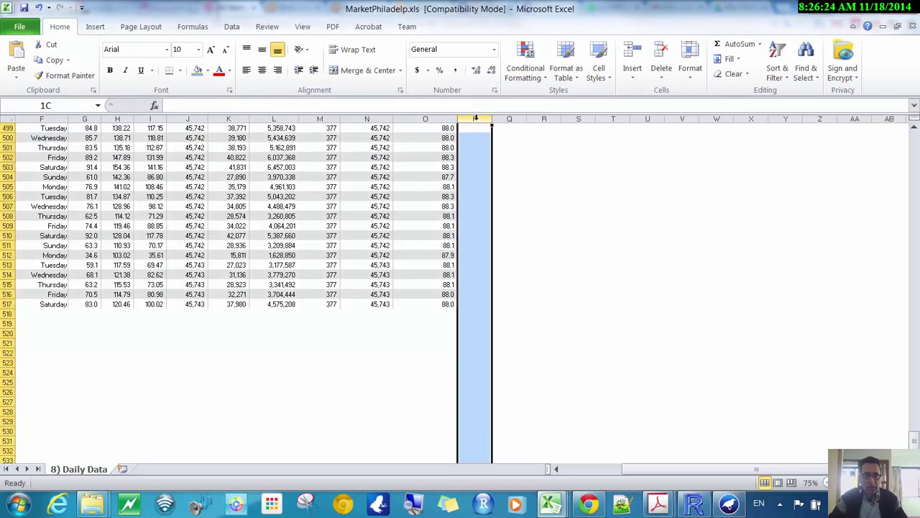
pyautogui.moveTo(475, 118); pyautogui.dragTo(845, 118)
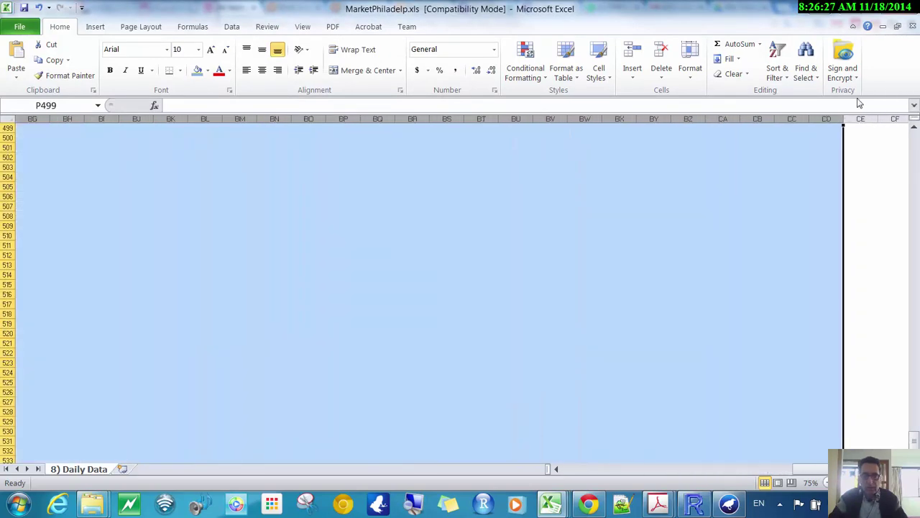
pyautogui.rightClick(783, 117)
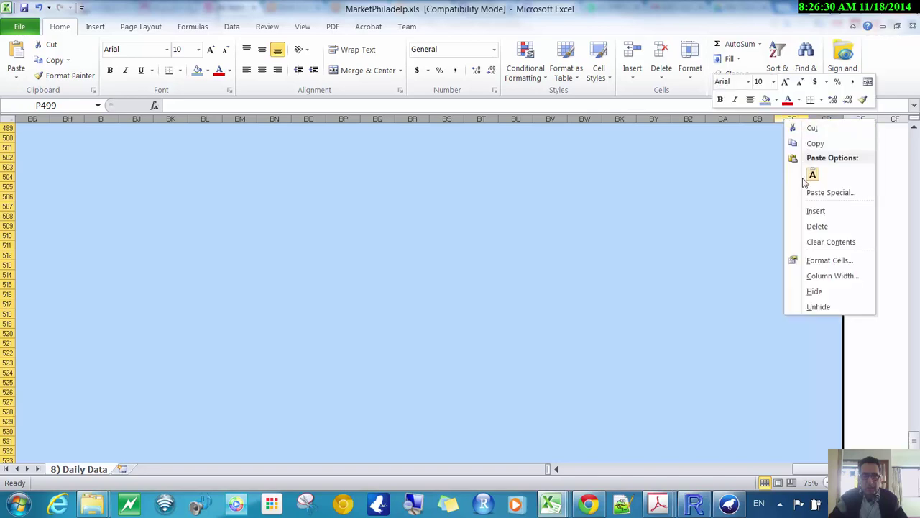
pyautogui.click(817, 226)
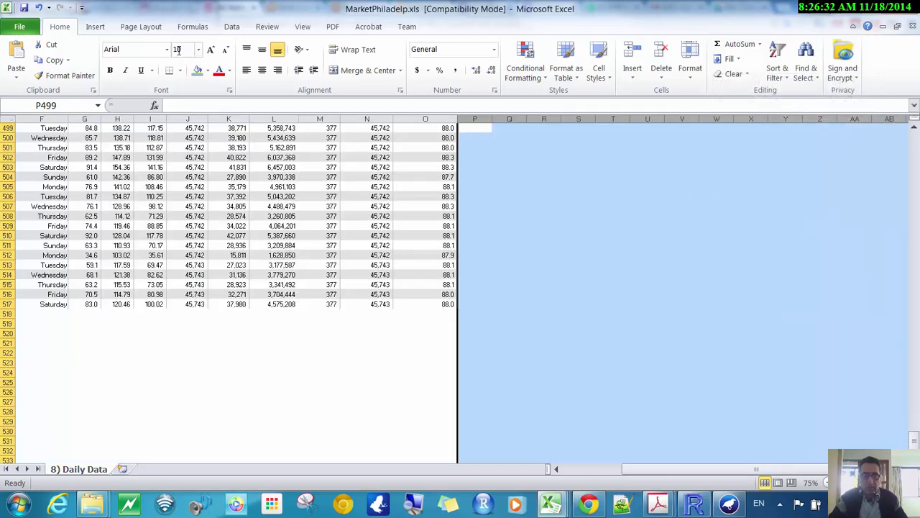
pyautogui.click(23, 9)
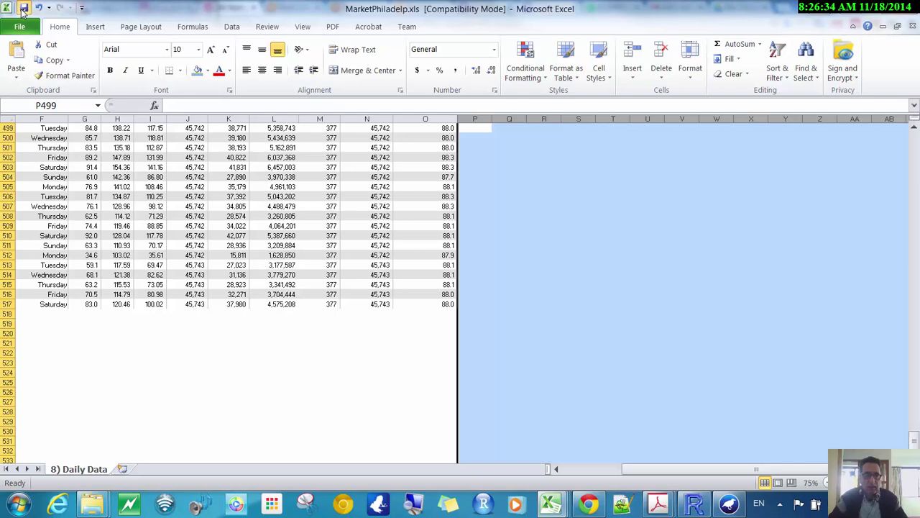
# Switch to Weka and load the saved "MarketPhiladelp.xls" from My Documents into a new Explorer as Excel Spreadsheets (*.xls).
pyautogui.click(728, 506)
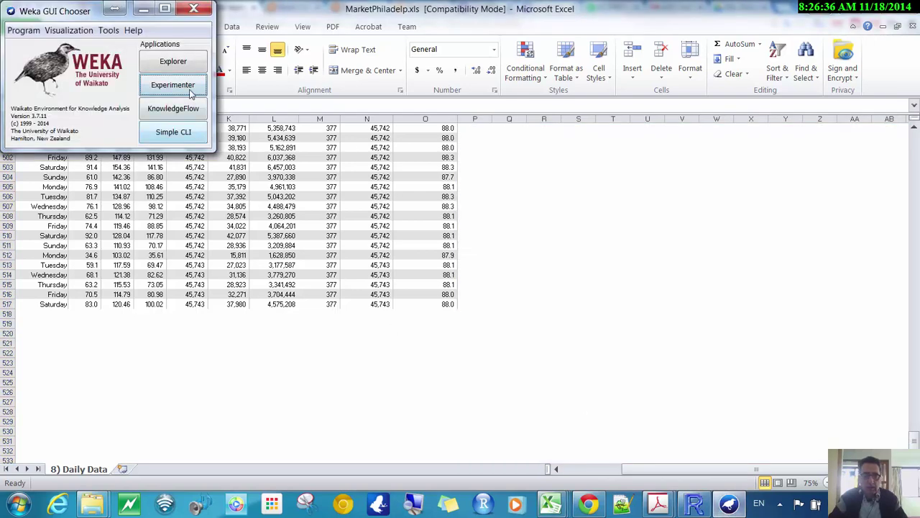
pyautogui.click(179, 66)
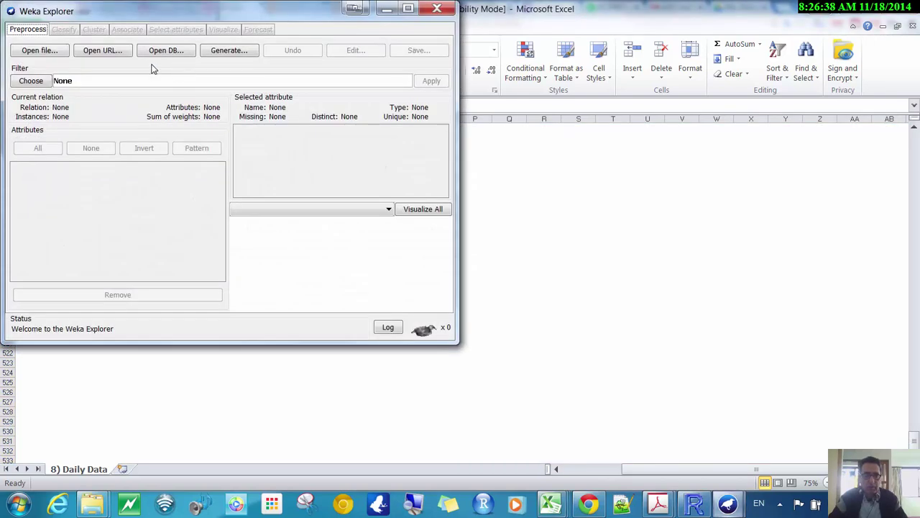
pyautogui.click(60, 54)
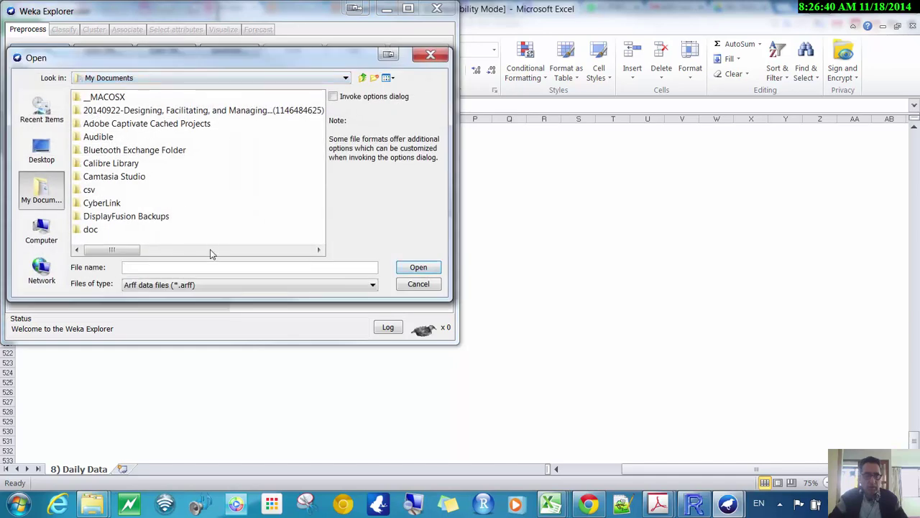
pyautogui.click(219, 285)
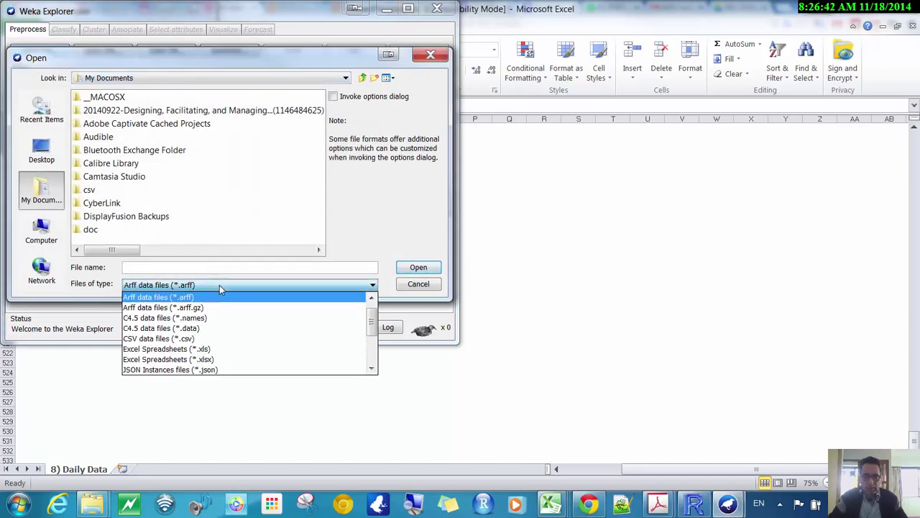
pyautogui.click(213, 351)
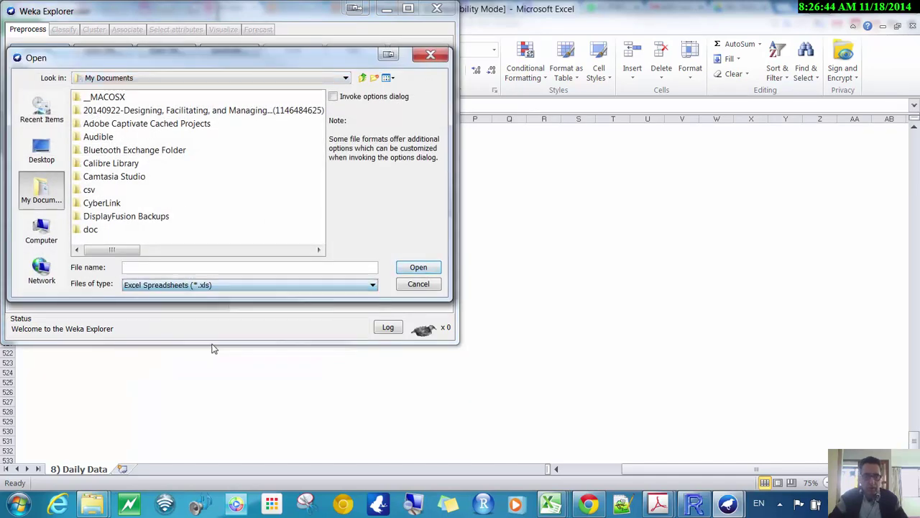
pyautogui.click(278, 250)
pyautogui.click(278, 251)
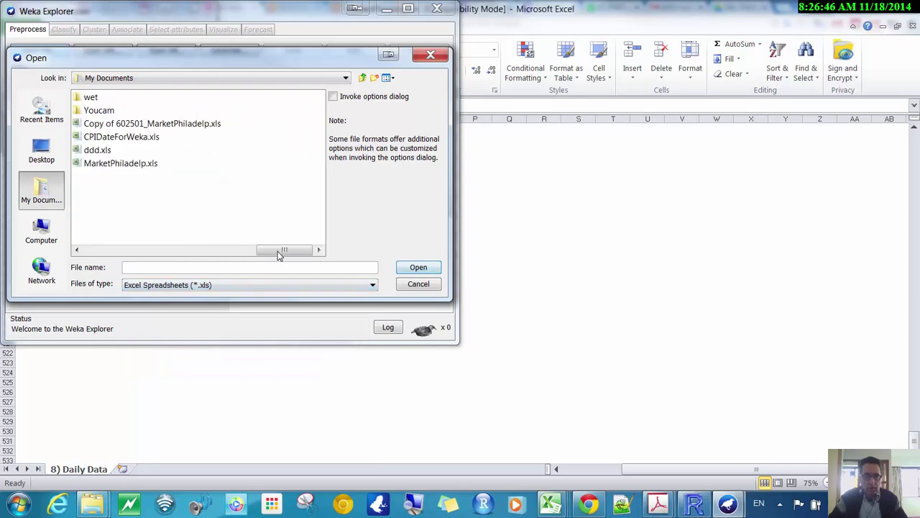
pyautogui.click(120, 164)
pyautogui.click(419, 267)
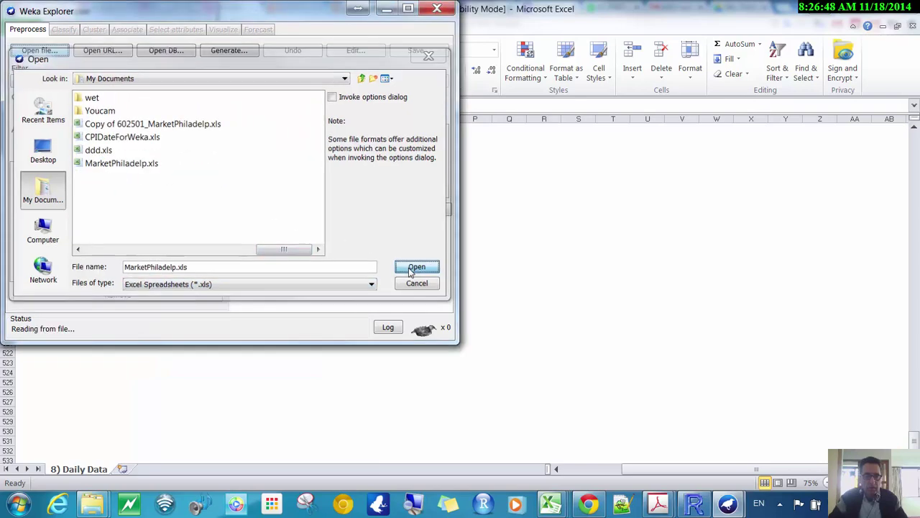
# Check the end of the attribute list and view the statistics of the Demand, Occupancy and Supply attributes.
pyautogui.scroll(-2, 220, 218)
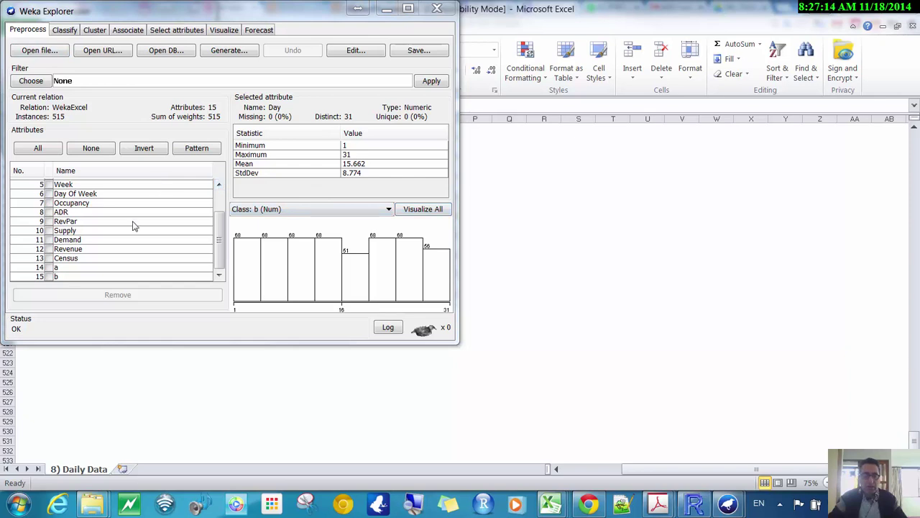
pyautogui.click(56, 243)
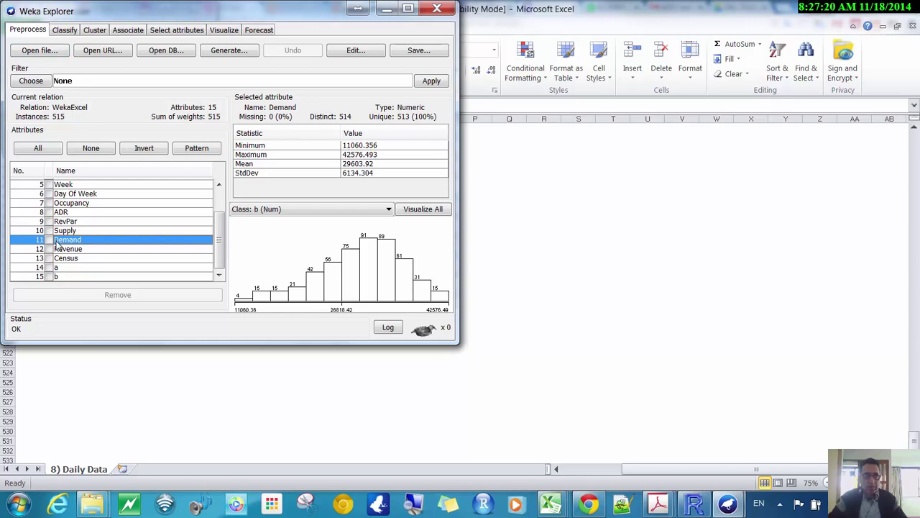
pyautogui.click(75, 204)
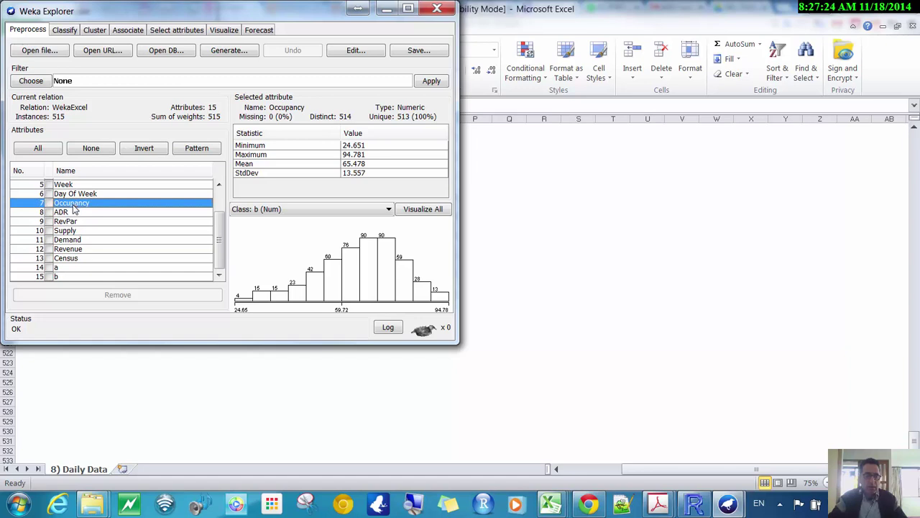
pyautogui.click(64, 231)
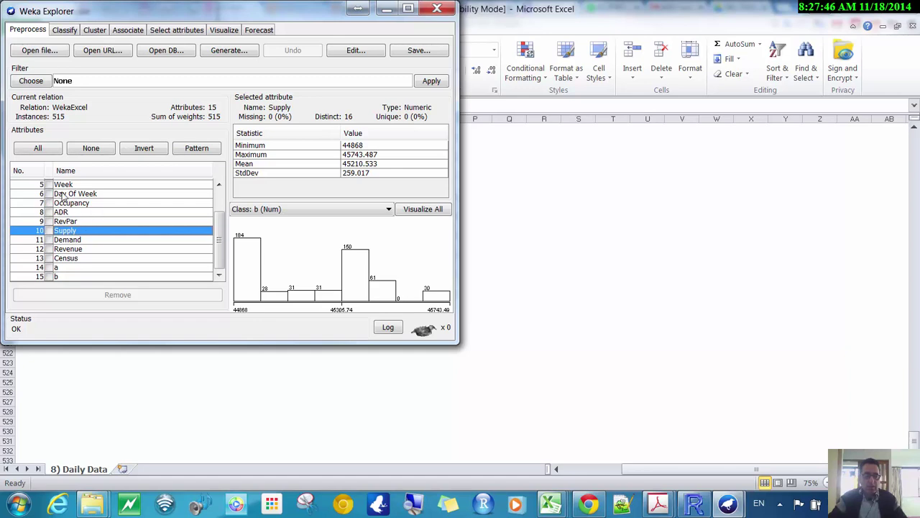
# Remove all attributes except Occupancy and Supply from the loaded data.
pyautogui.scroll(2, 218, 206)
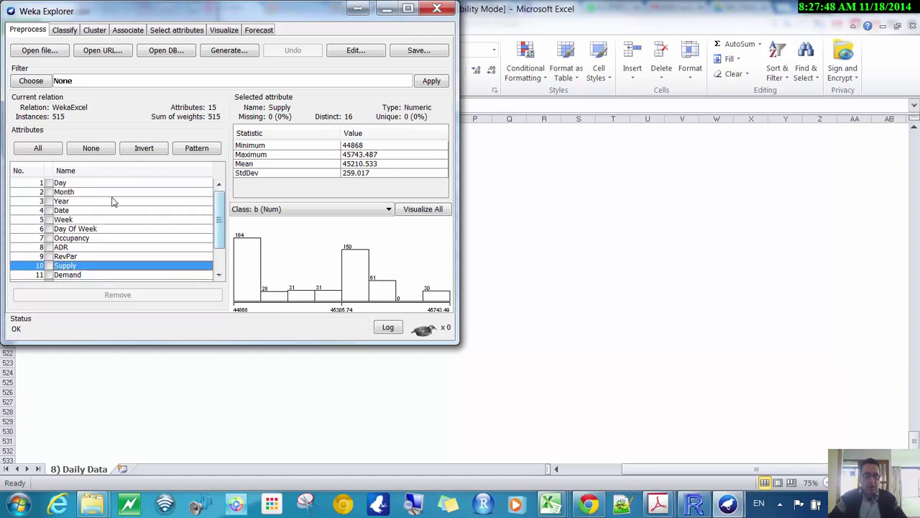
pyautogui.click(37, 148)
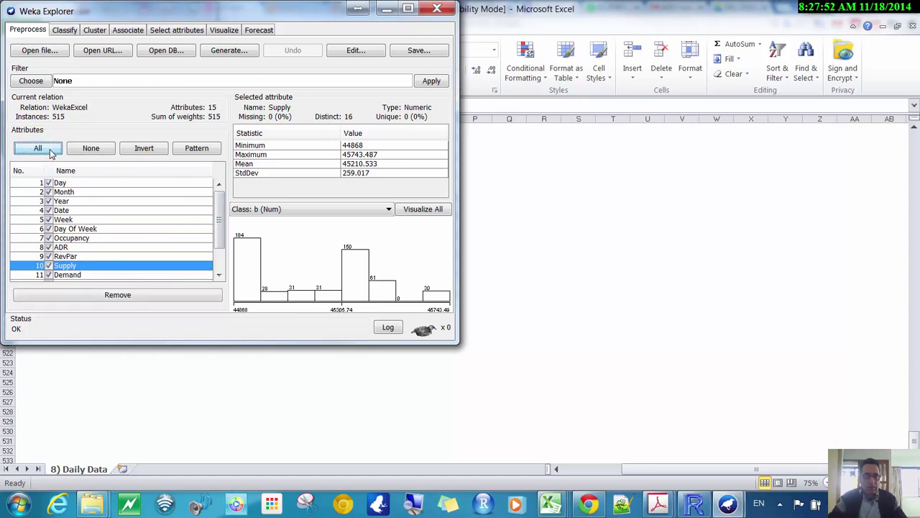
pyautogui.click(50, 240)
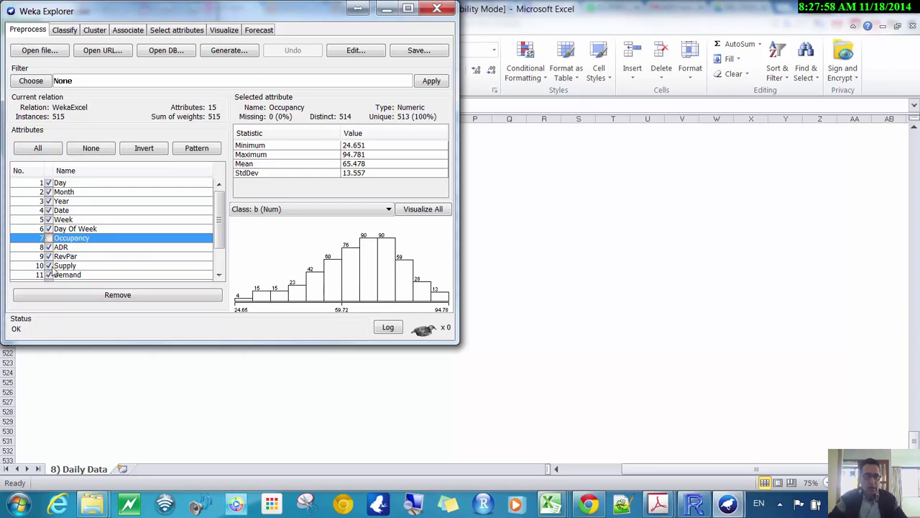
pyautogui.click(51, 266)
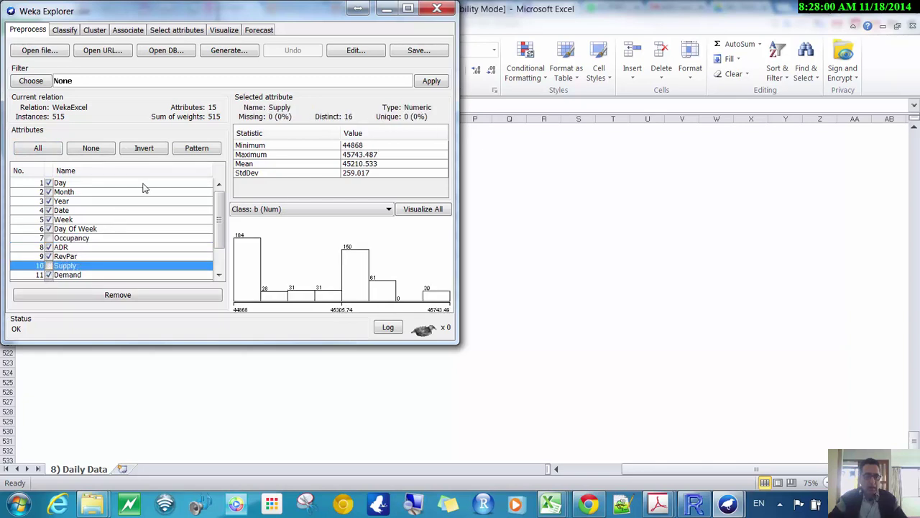
pyautogui.click(101, 300)
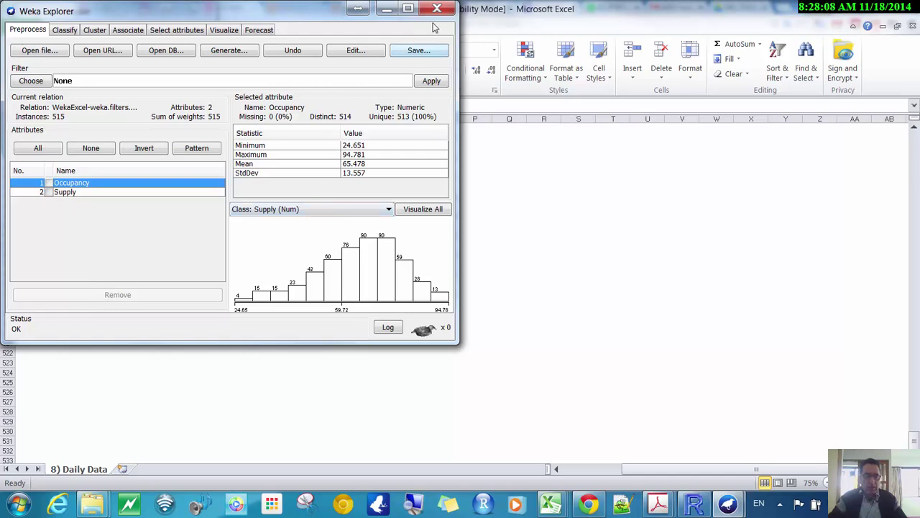
# Save the reduced dataset in My Documents as the Arff data file "MarketPhiladelpSupplyOcc".
pyautogui.click(421, 51)
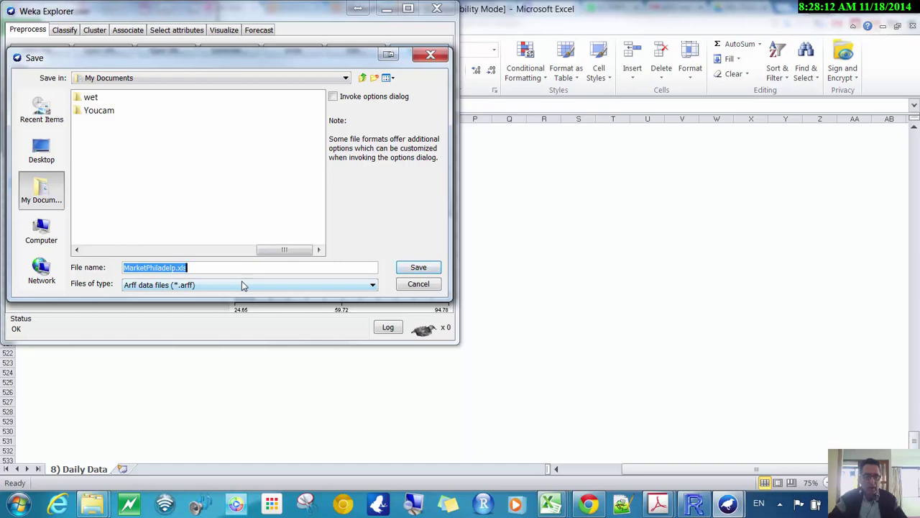
pyautogui.click(222, 267)
pyautogui.press('BackSpace')
pyautogui.press('BackSpace')
pyautogui.press('BackSpace')
pyautogui.press('BackSpace')
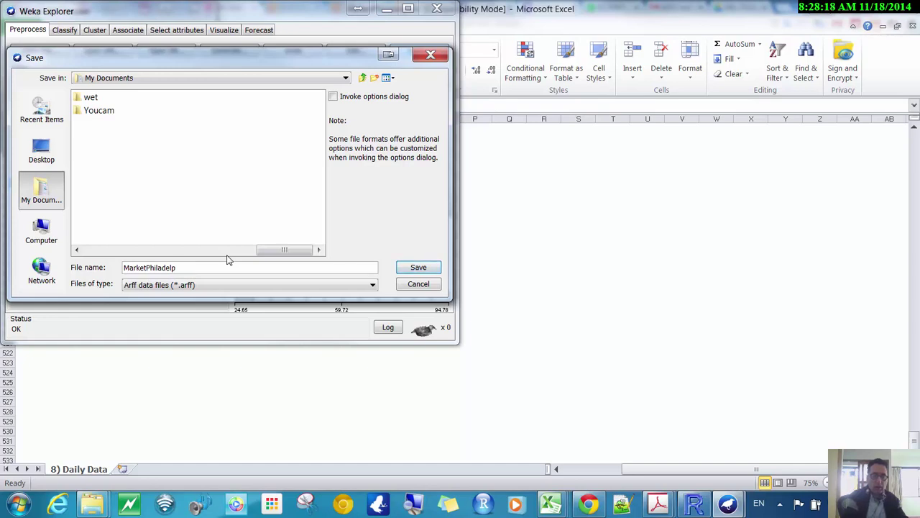
pyautogui.write('SupplyOc')
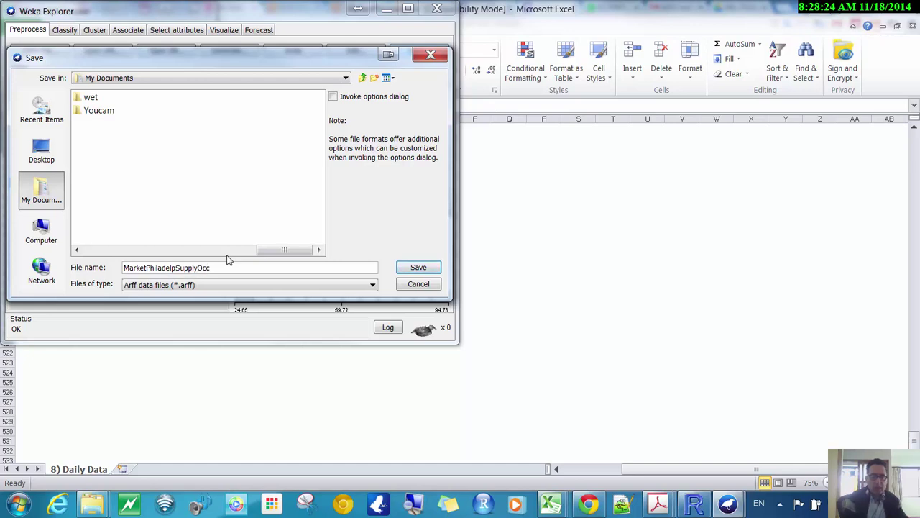
pyautogui.write('c')
pyautogui.click(410, 267)
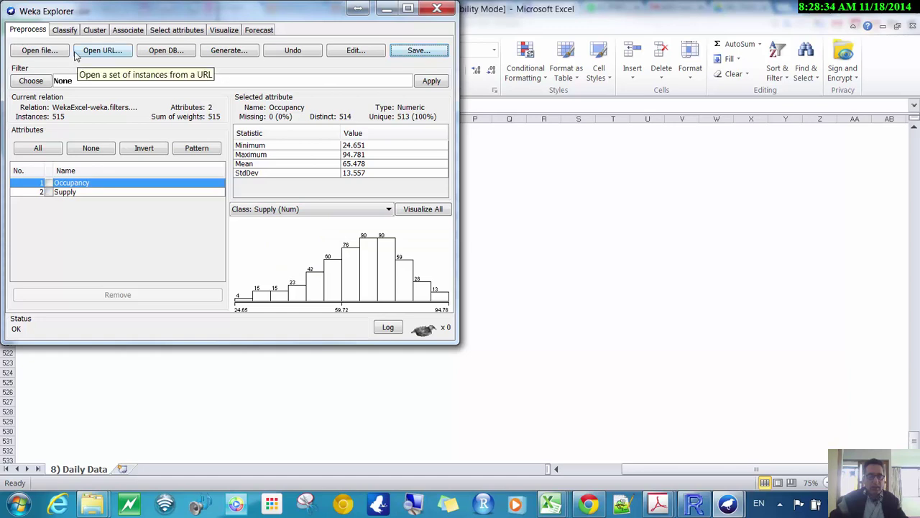
# Check the Occupancy and Supply statistics, then run a SimpleLinearRegression classifier on the training set with Occupancy as the class.
pyautogui.click(103, 185)
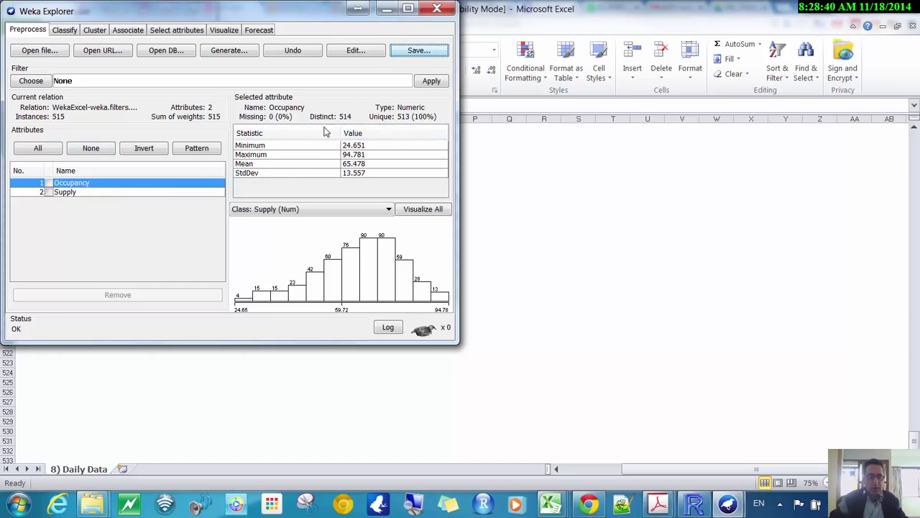
pyautogui.click(72, 192)
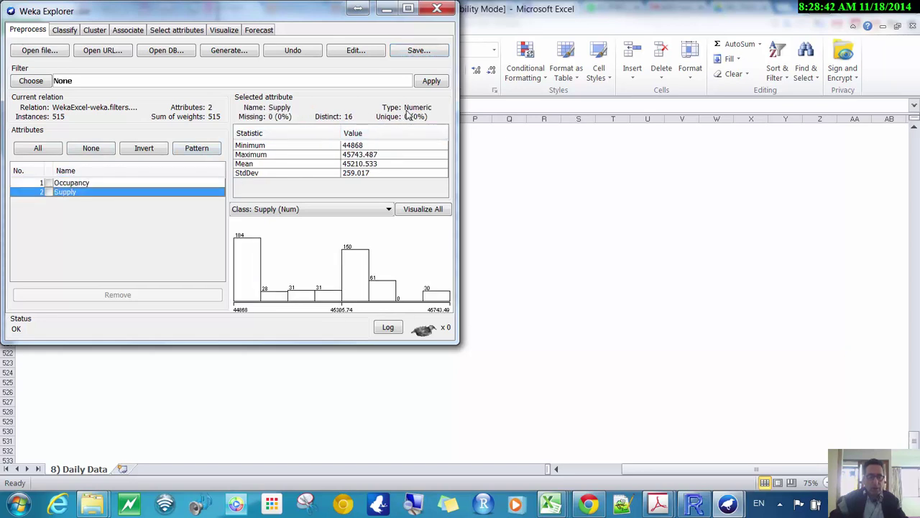
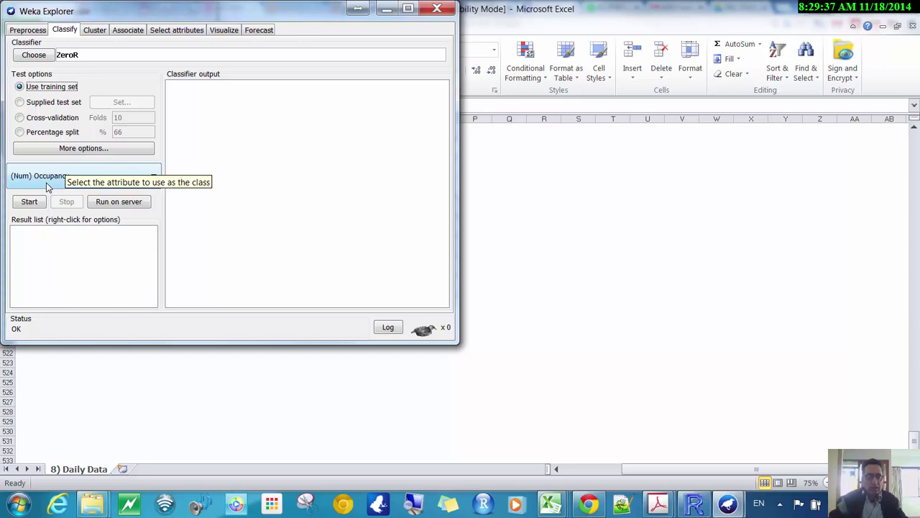
pyautogui.click(41, 56)
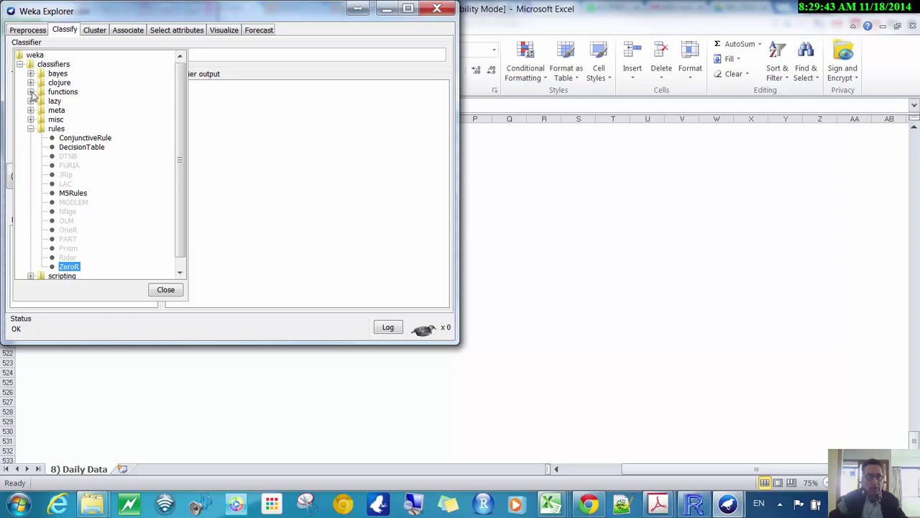
pyautogui.click(31, 93)
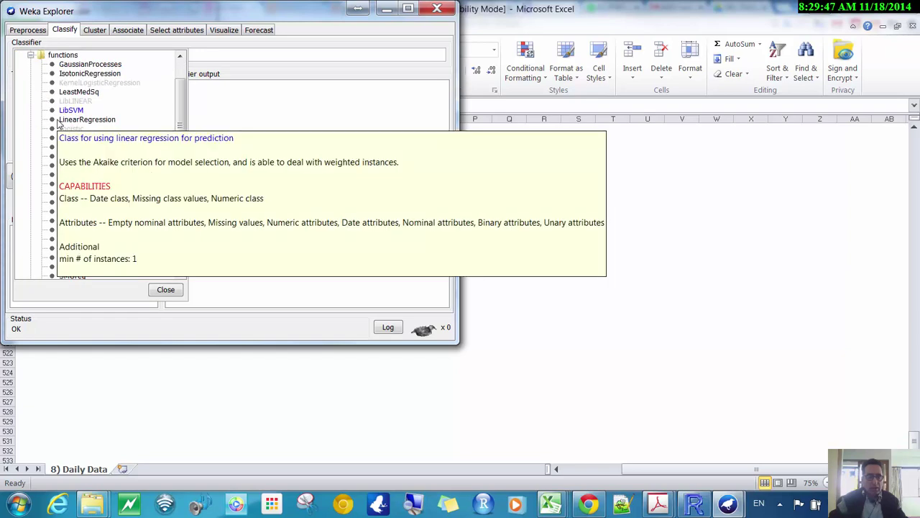
pyautogui.moveTo(80, 259)
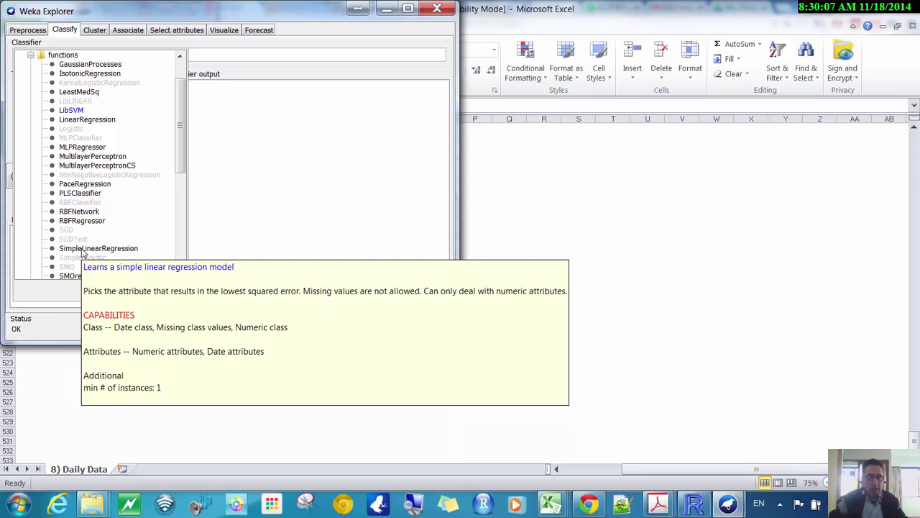
pyautogui.click(82, 248)
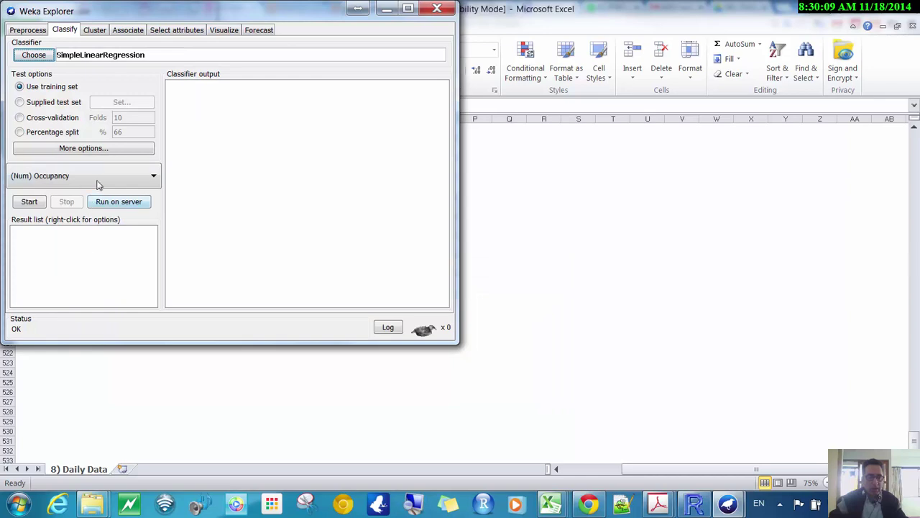
pyautogui.click(31, 201)
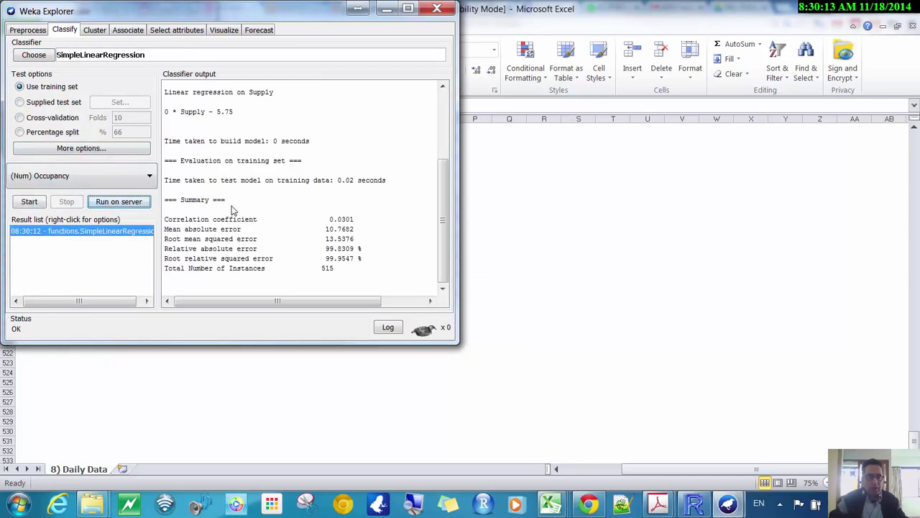
# Examine the regression model and its evaluation summary in the classifier output, comparing them with the loaded attributes.
pyautogui.scroll(5, 237, 210)
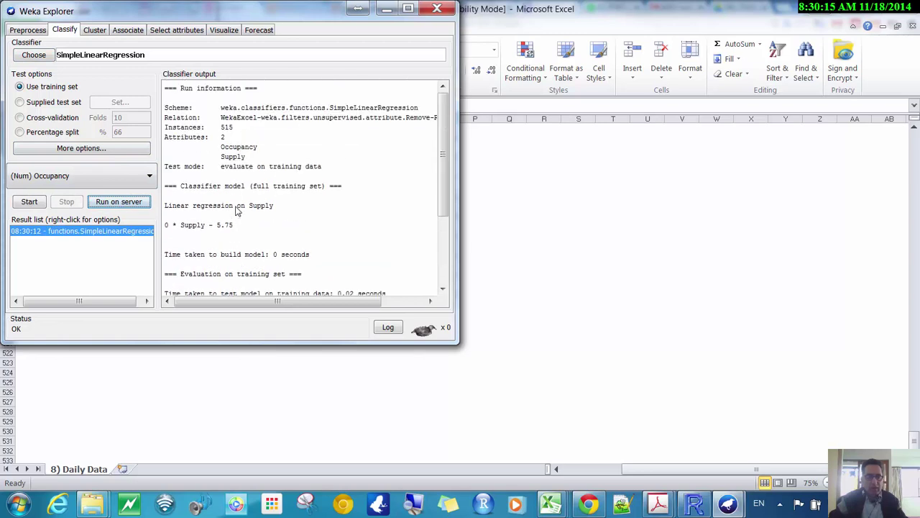
pyautogui.scroll(-3, 237, 210)
pyautogui.scroll(-1, 238, 210)
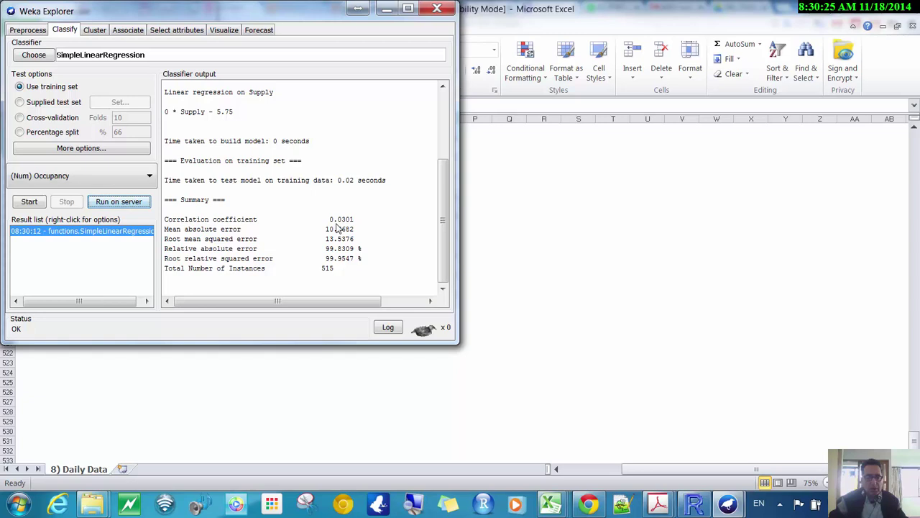
pyautogui.scroll(2, 336, 229)
pyautogui.scroll(-2, 337, 229)
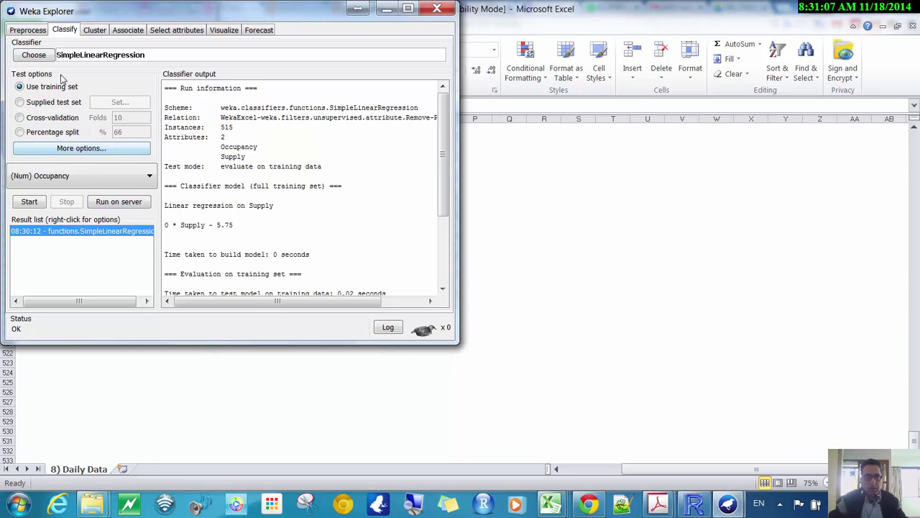
pyautogui.click(27, 30)
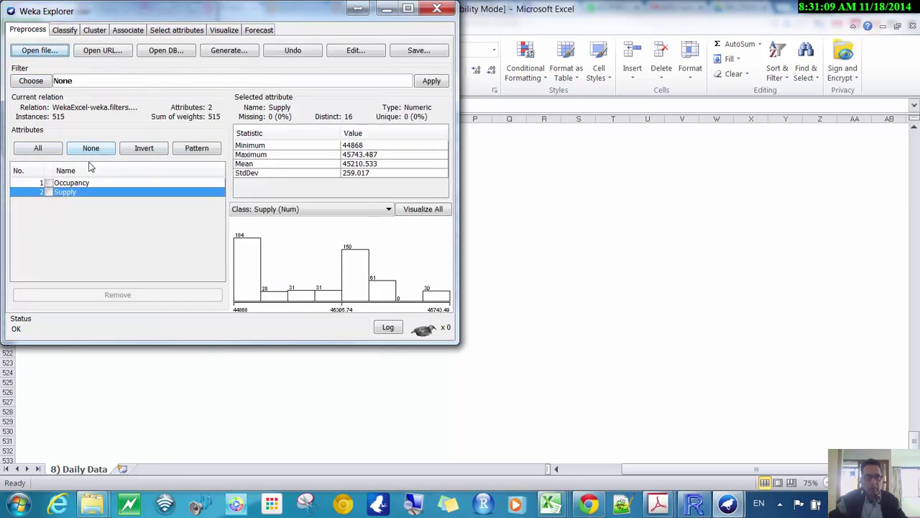
pyautogui.click(65, 30)
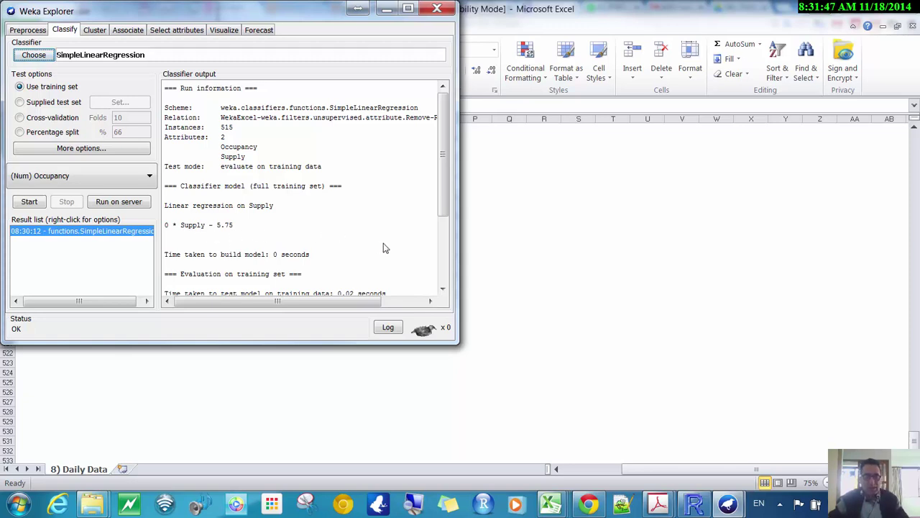
pyautogui.scroll(-2, 363, 225)
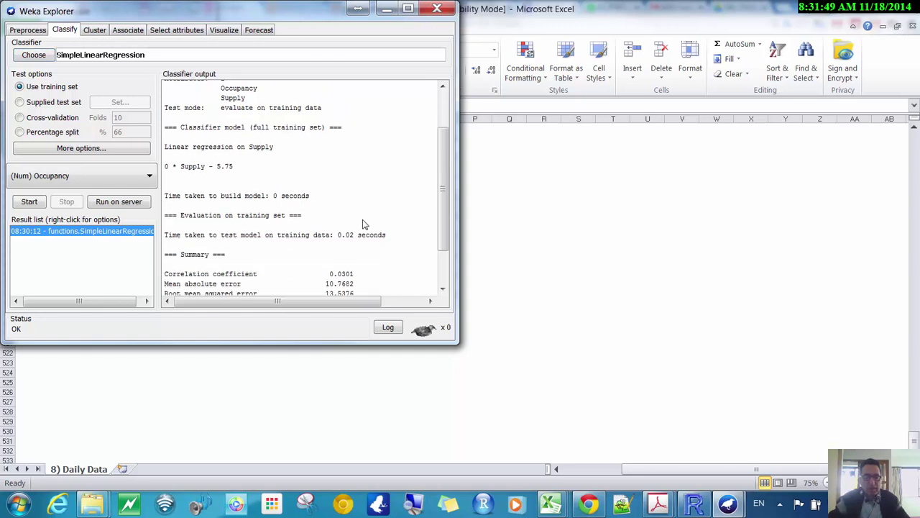
pyautogui.scroll(-2, 363, 224)
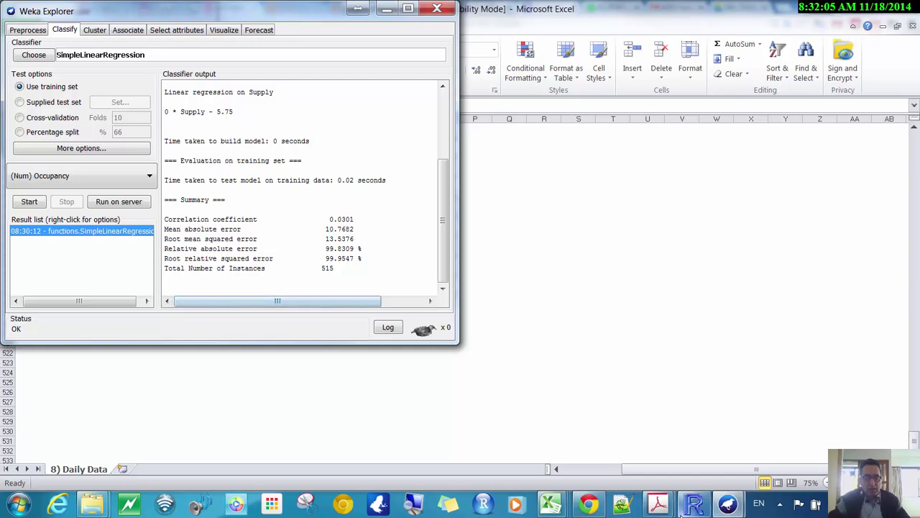
# Switch to the MarketPhiladelp.xls workbook in Excel and look through its daily data records from the first row down.
pyautogui.click(551, 503)
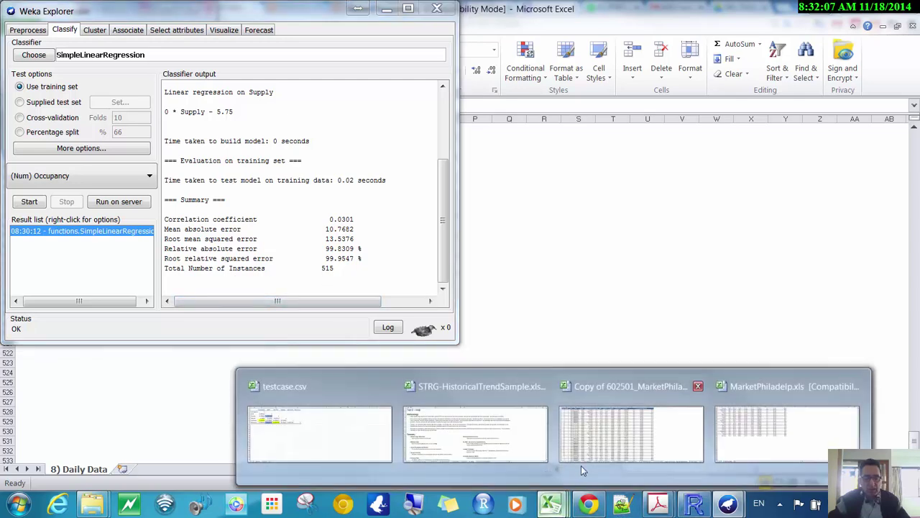
pyautogui.moveTo(625, 453)
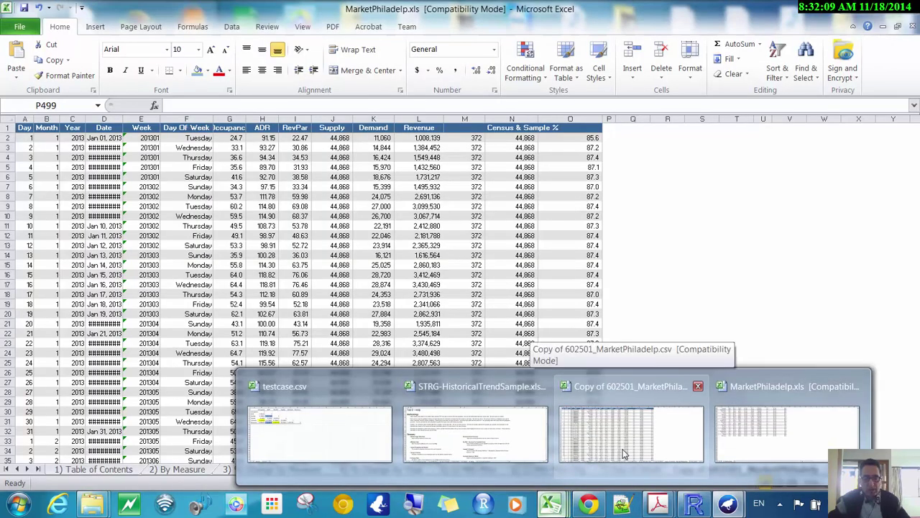
pyautogui.click(784, 435)
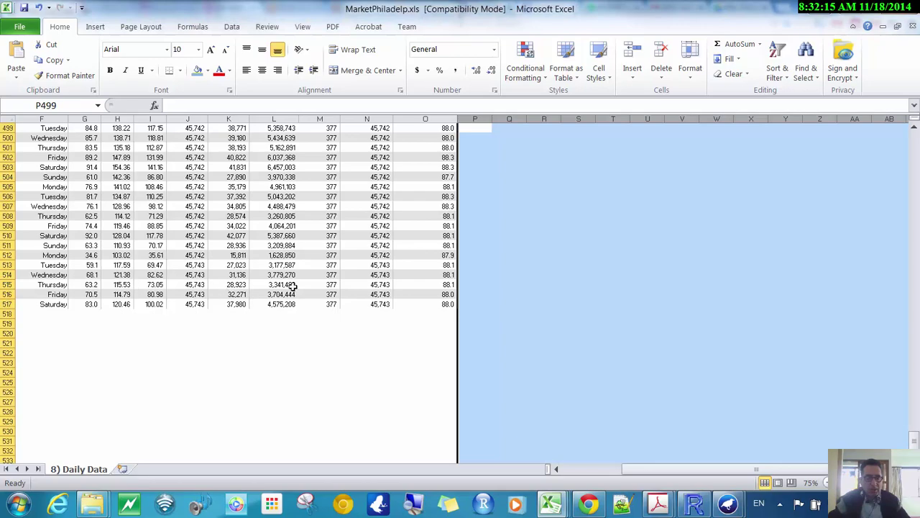
pyautogui.click(913, 145)
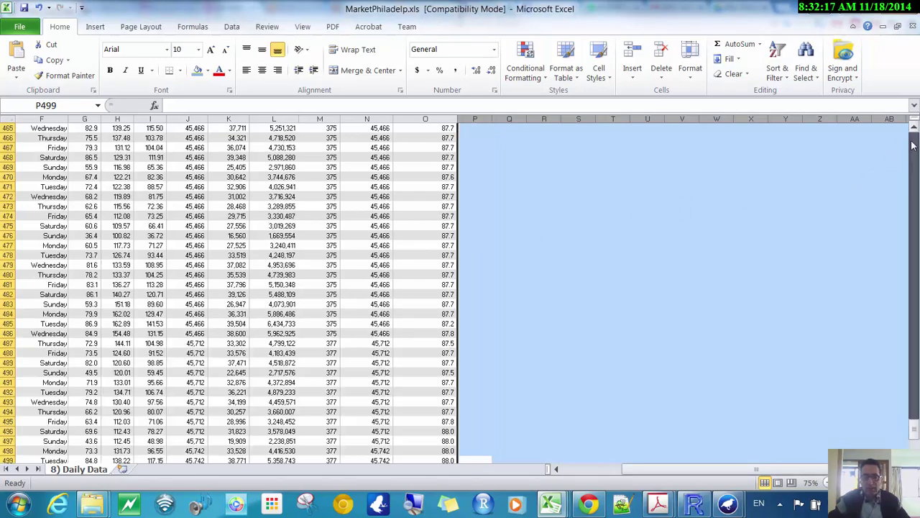
pyautogui.click(914, 145)
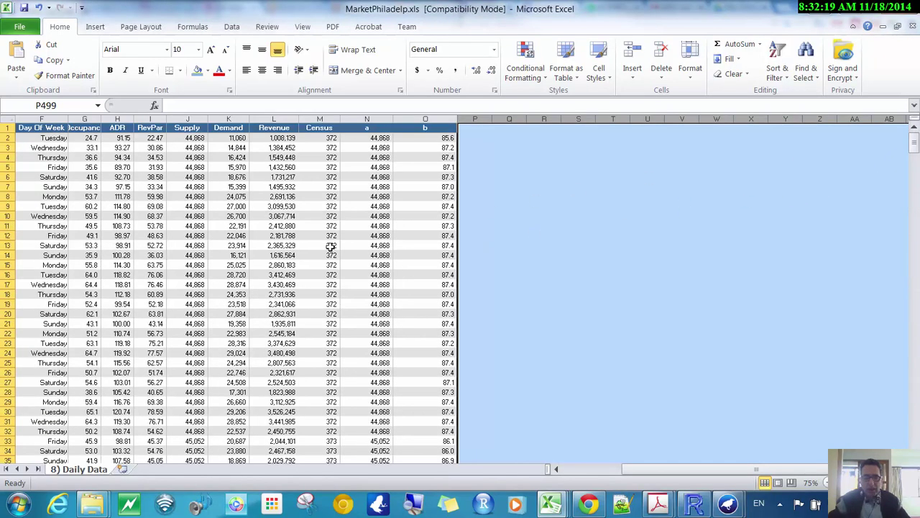
pyautogui.scroll(-12, 302, 251)
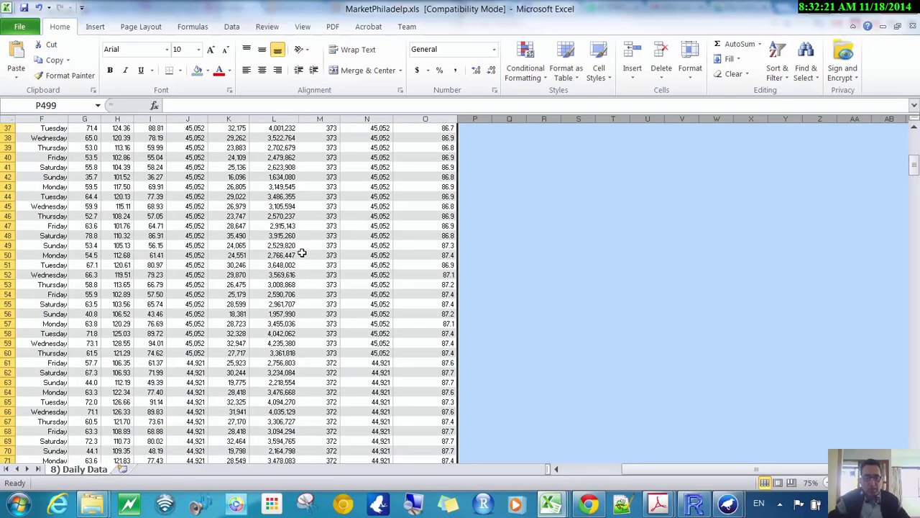
pyautogui.scroll(-5, 302, 253)
# Clear the Revenue value in cell L65, a Tuesday record, and undo the deletion.
pyautogui.click(275, 256)
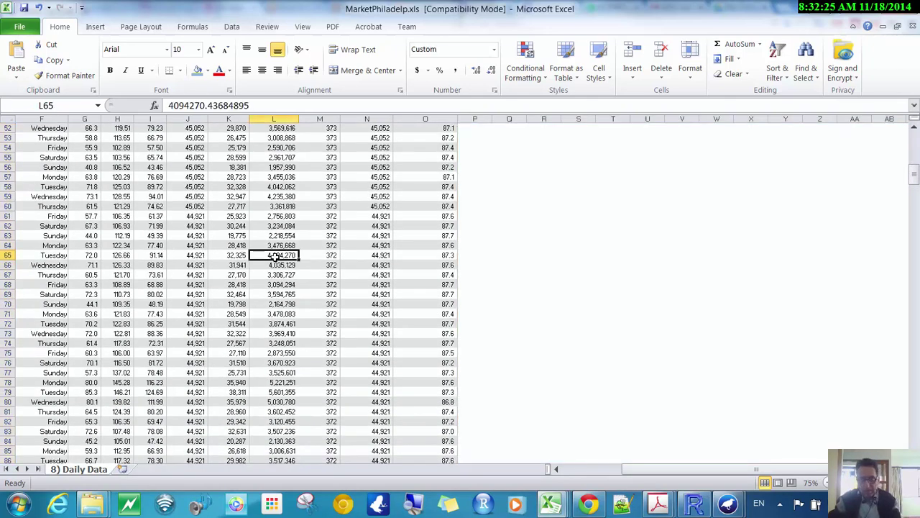
pyautogui.press('Delete')
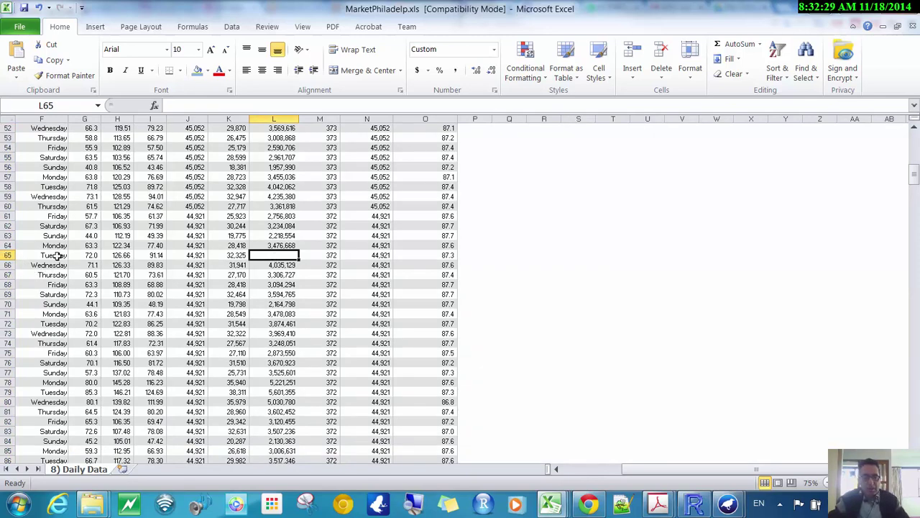
pyautogui.click(40, 8)
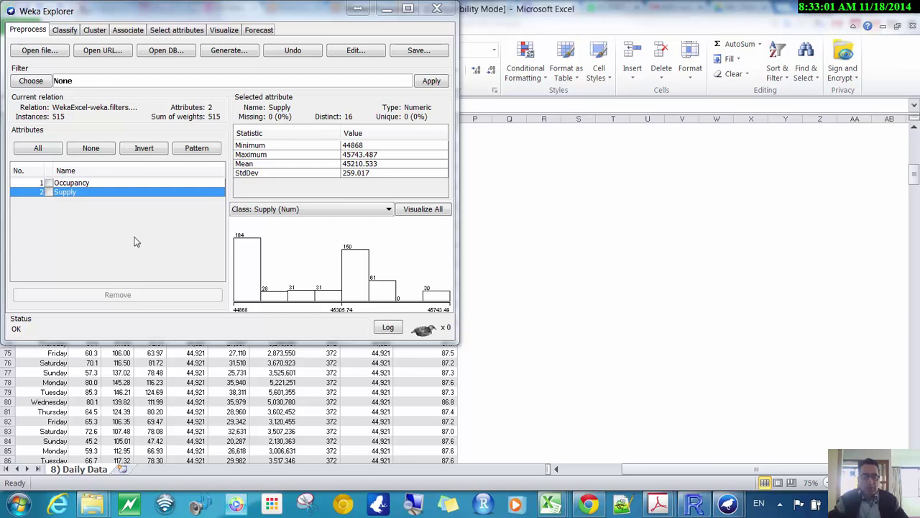
# Return to classification in Weka Explorer and open the list of available classifiers, showing the functions group.
pyautogui.click(65, 31)
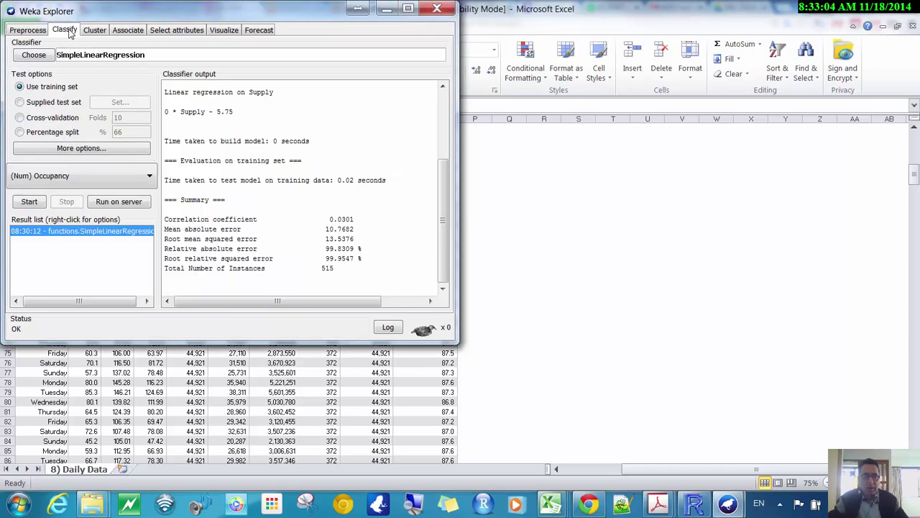
pyautogui.click(34, 55)
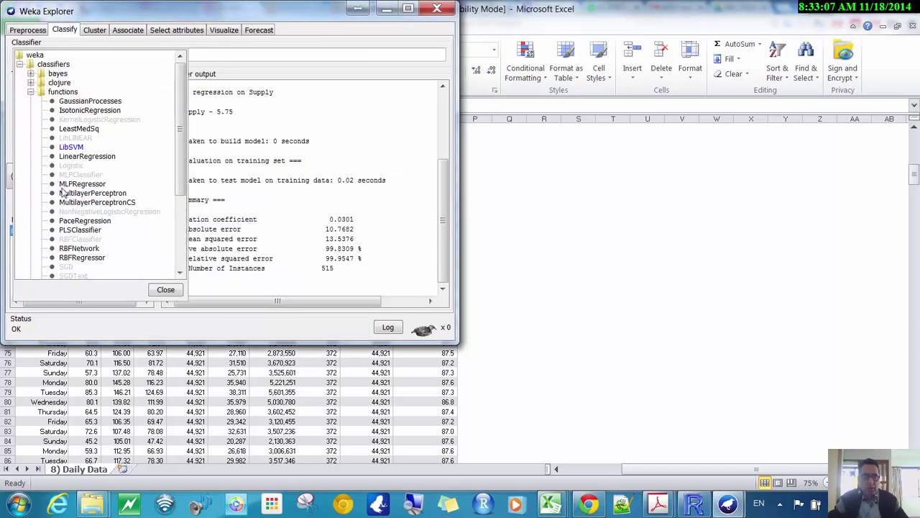
# Select the MultilayerPerceptron classifier, run it on Occupancy with the training set, and review its output.
pyautogui.moveTo(62, 205)
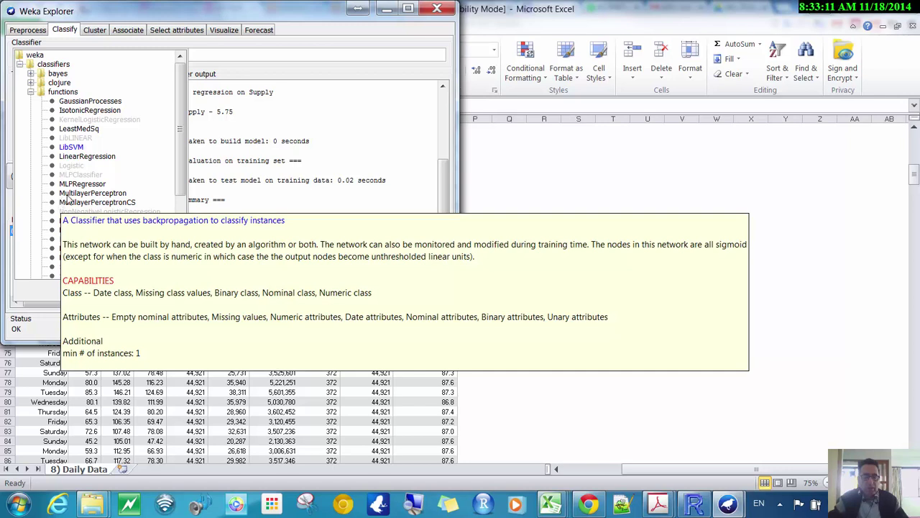
pyautogui.click(70, 196)
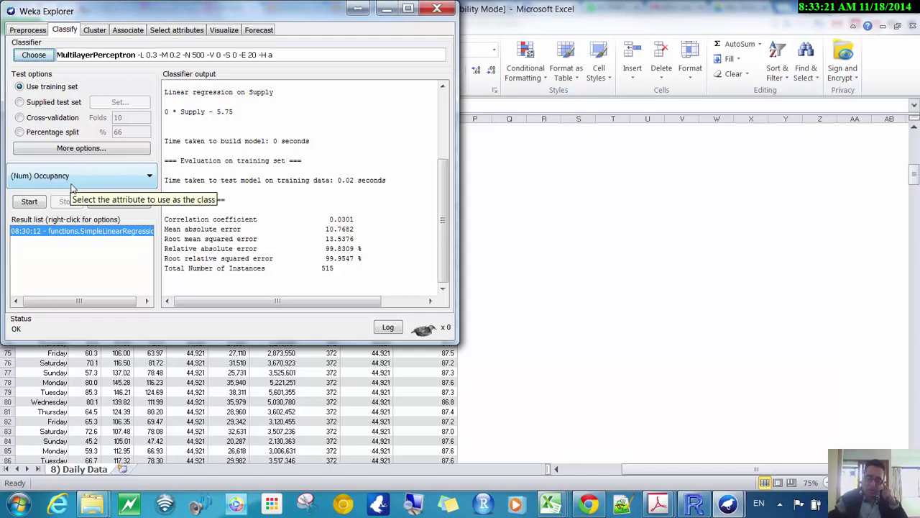
pyautogui.click(28, 203)
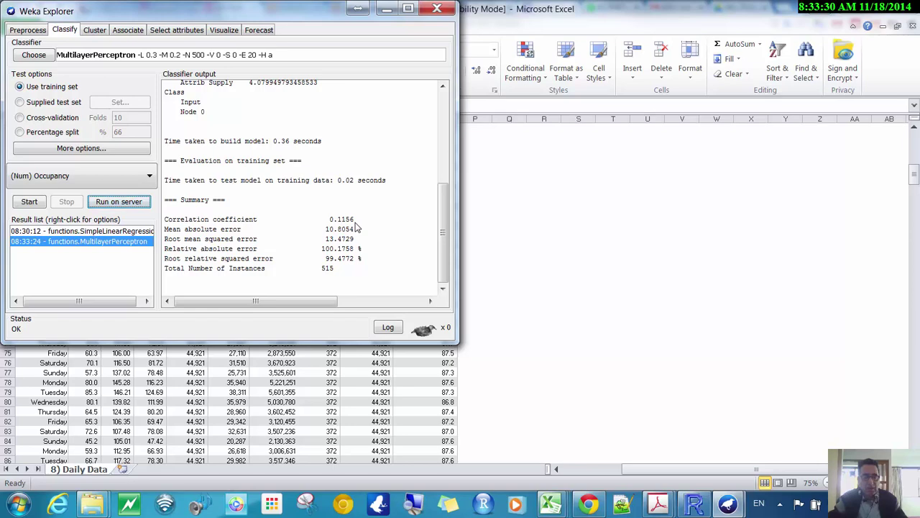
pyautogui.scroll(5, 357, 227)
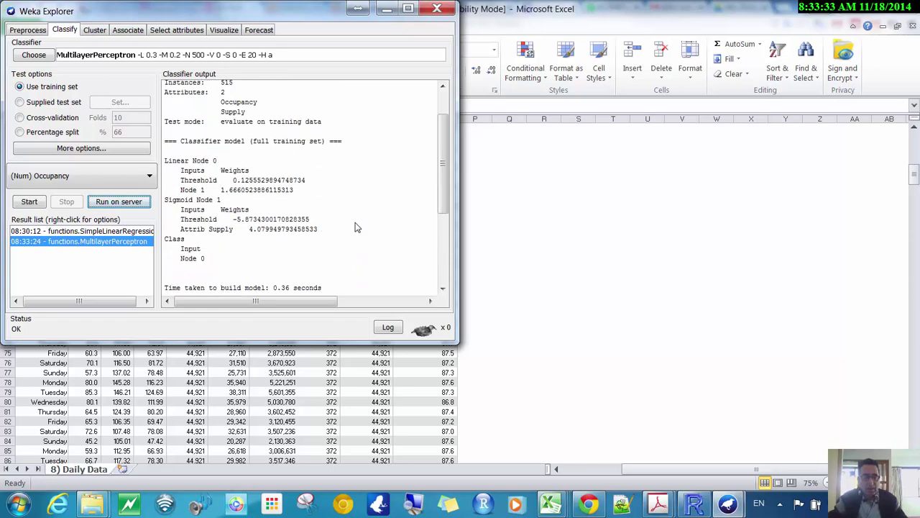
pyautogui.scroll(2, 357, 227)
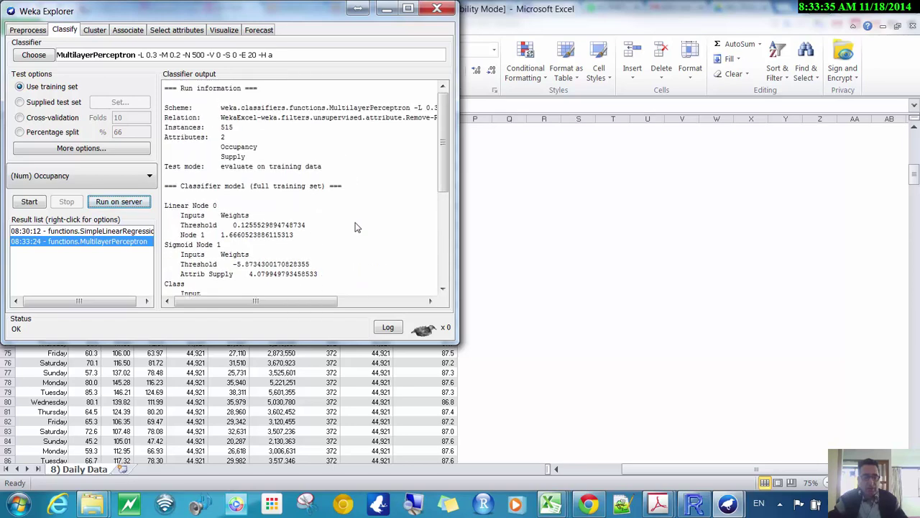
pyautogui.scroll(-3, 357, 227)
pyautogui.scroll(-3, 356, 227)
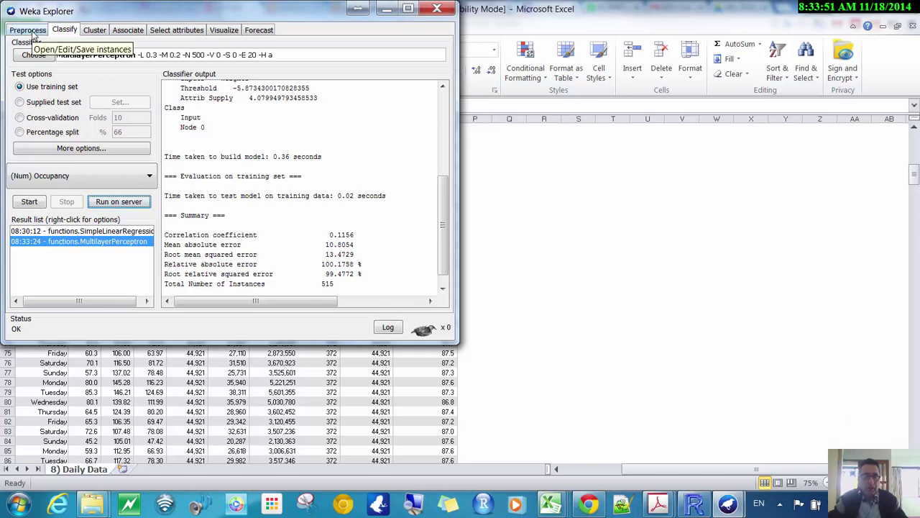
pyautogui.click(29, 56)
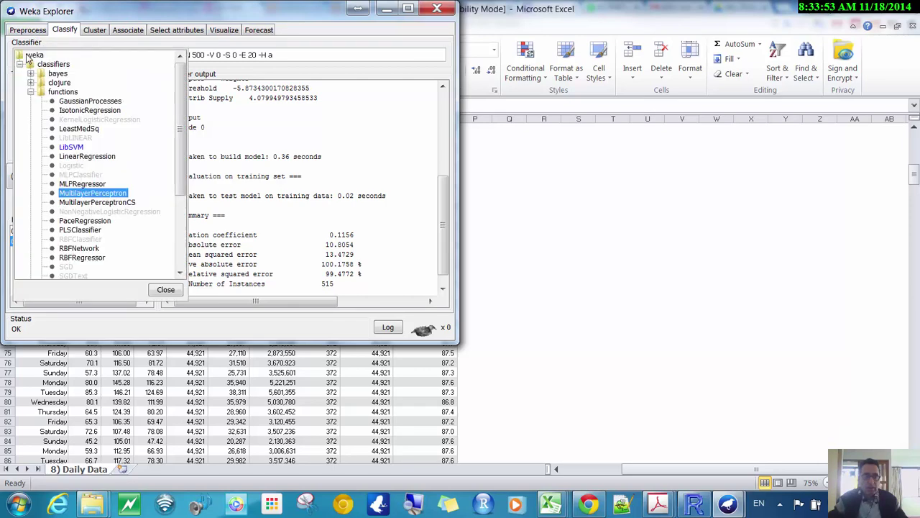
pyautogui.click(182, 235)
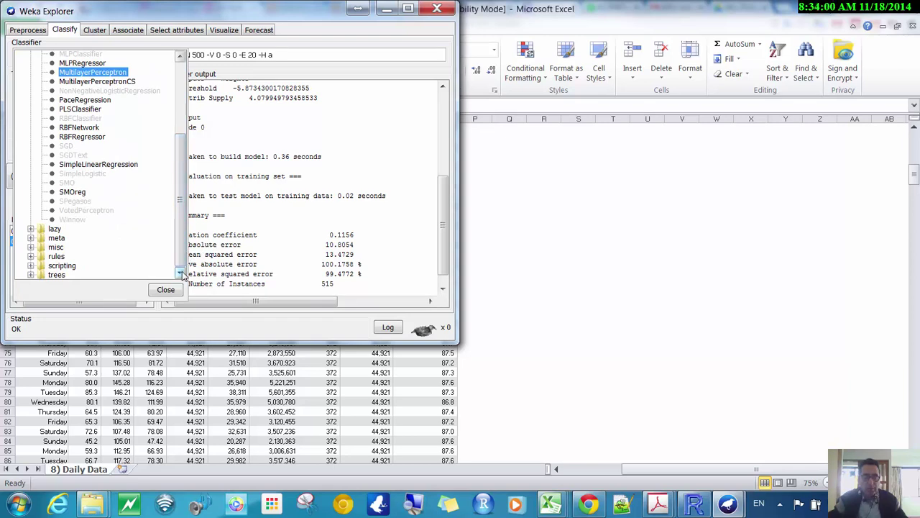
pyautogui.click(298, 226)
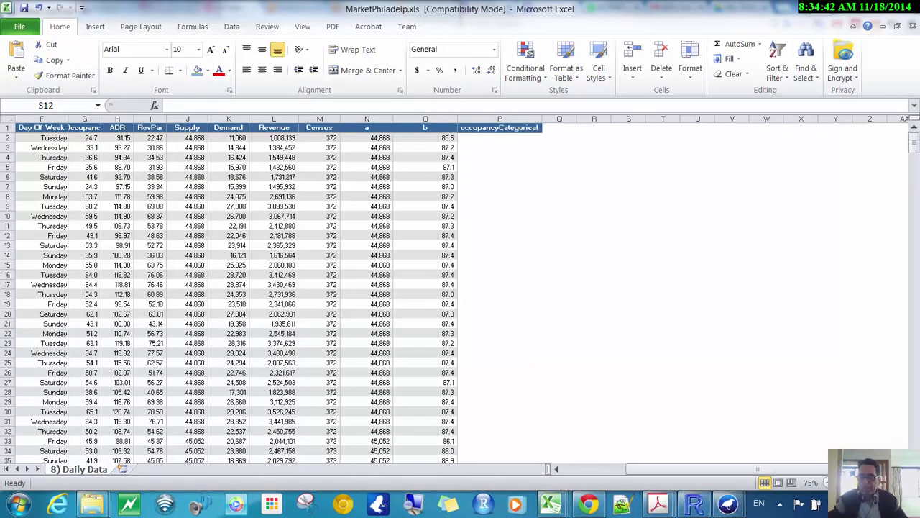
# Begin a nested IF formula in P2 of the Excel workbook: =If(G2>.95,"A",If(G2>.90,B,If(G2>.85,"C",IF(.
pyautogui.click(485, 138)
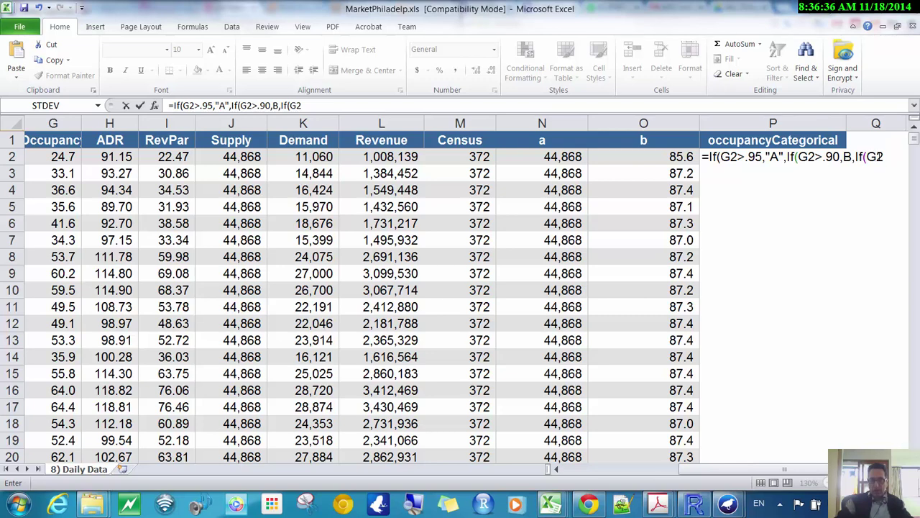
pyautogui.click(895, 156)
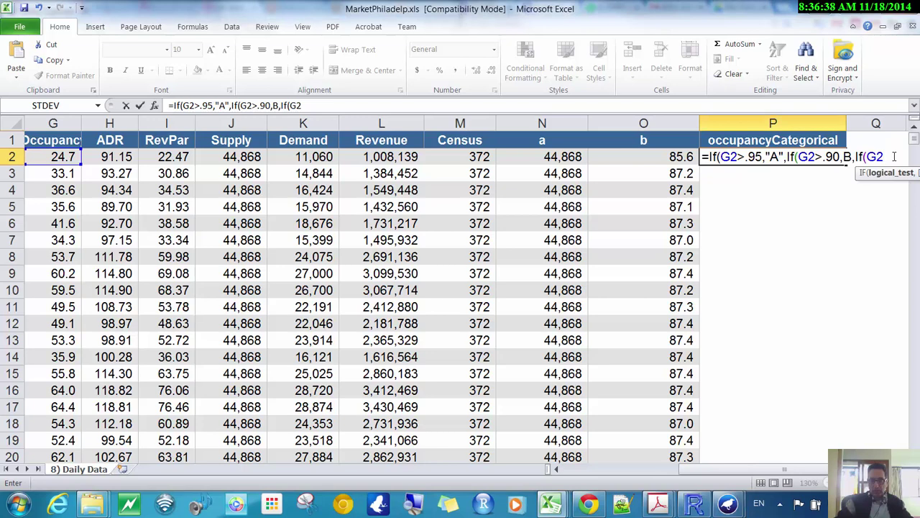
pyautogui.write('>')
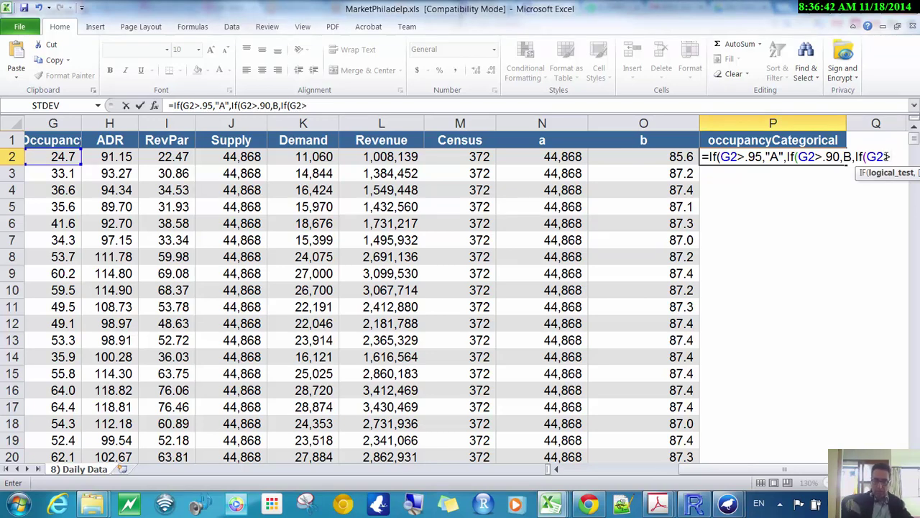
pyautogui.write('.')
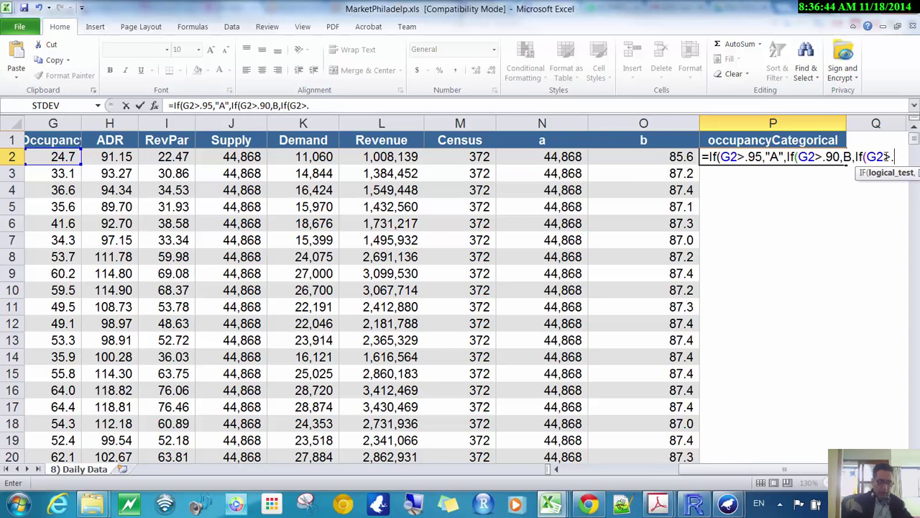
pyautogui.write('85')
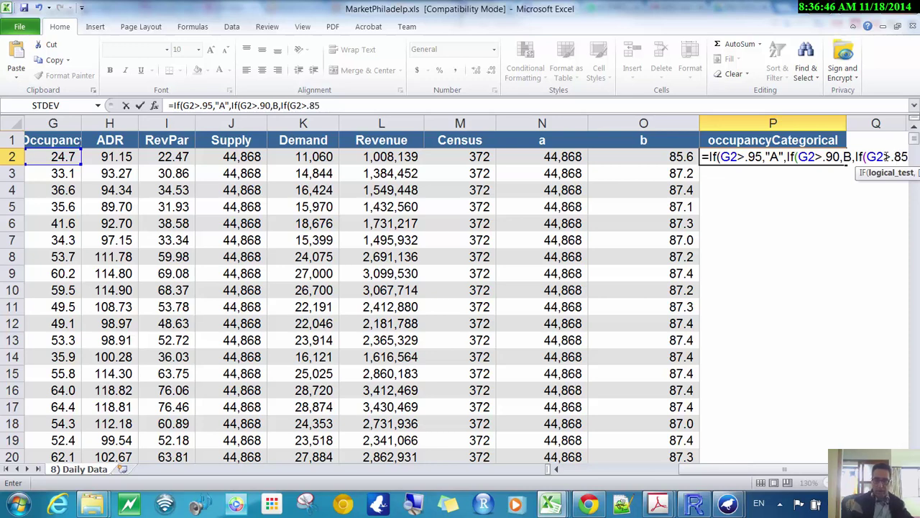
pyautogui.write('<')
pyautogui.press('BackSpace')
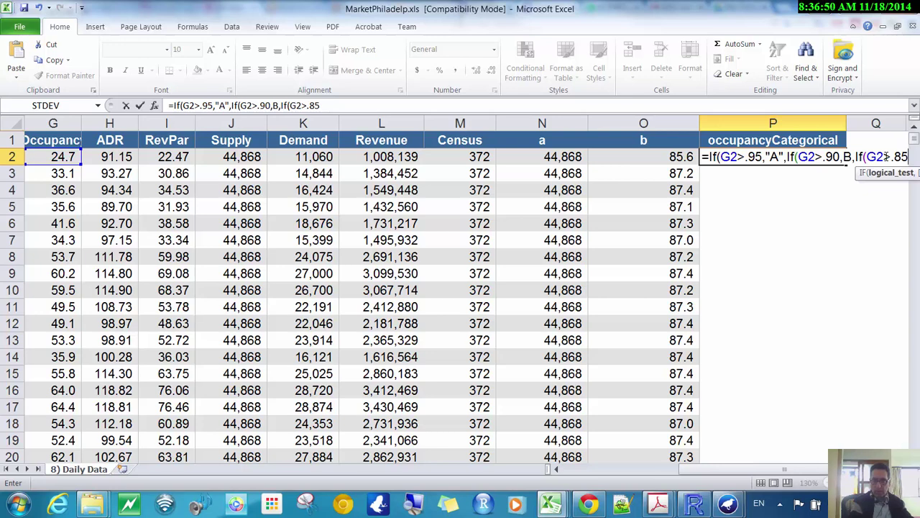
pyautogui.write(',')
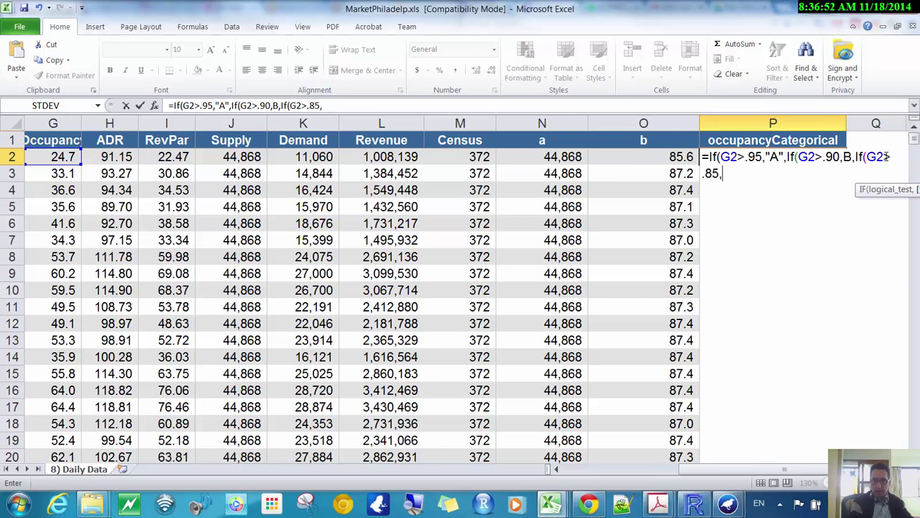
pyautogui.write('"C",IF(')
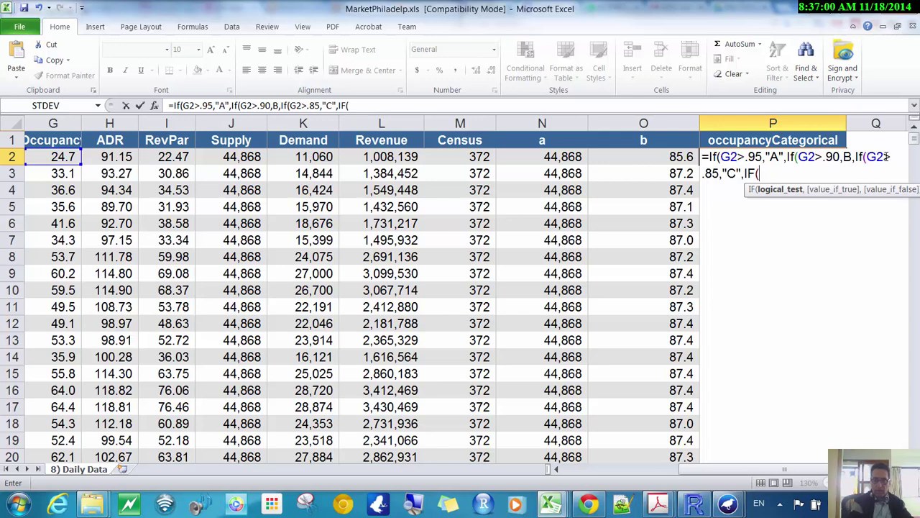
# Extend the P2 formula with the D, E and F grades: G2>,.80,"D",If(g2>.75,"E","F".
pyautogui.write('G2')
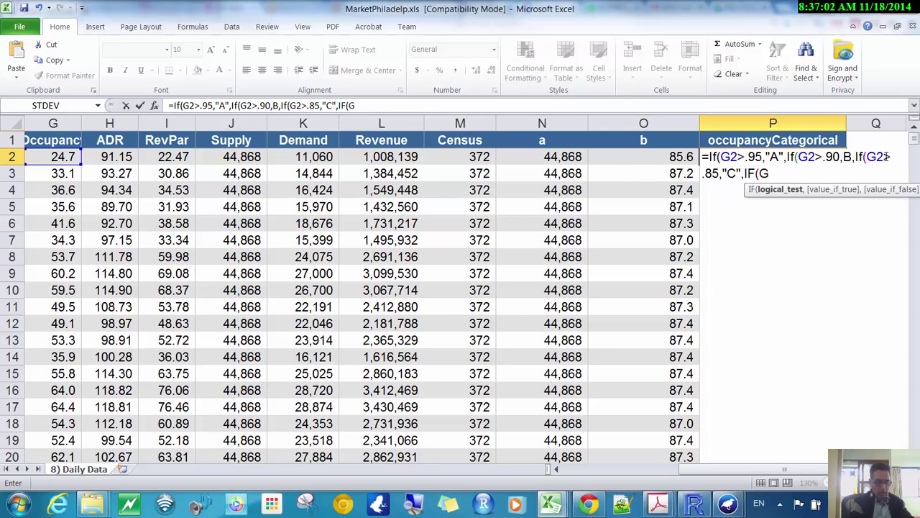
pyautogui.write('>,')
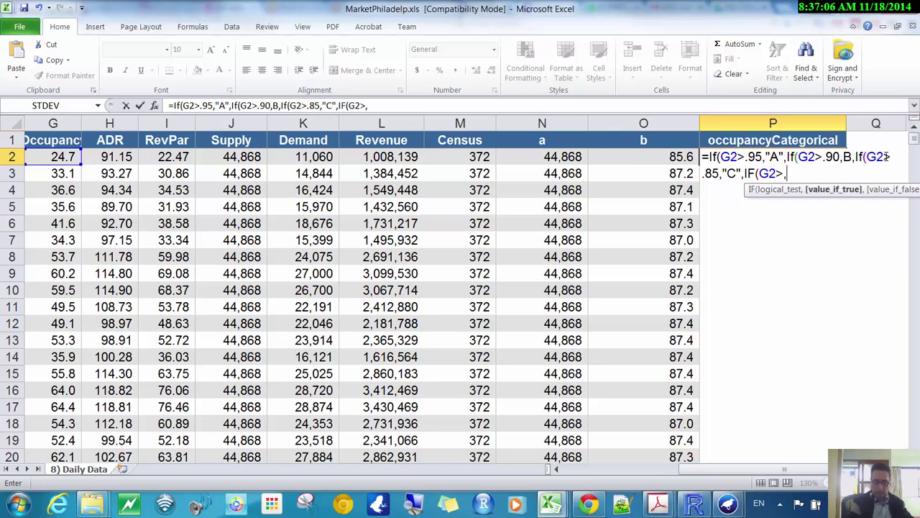
pyautogui.write('.80')
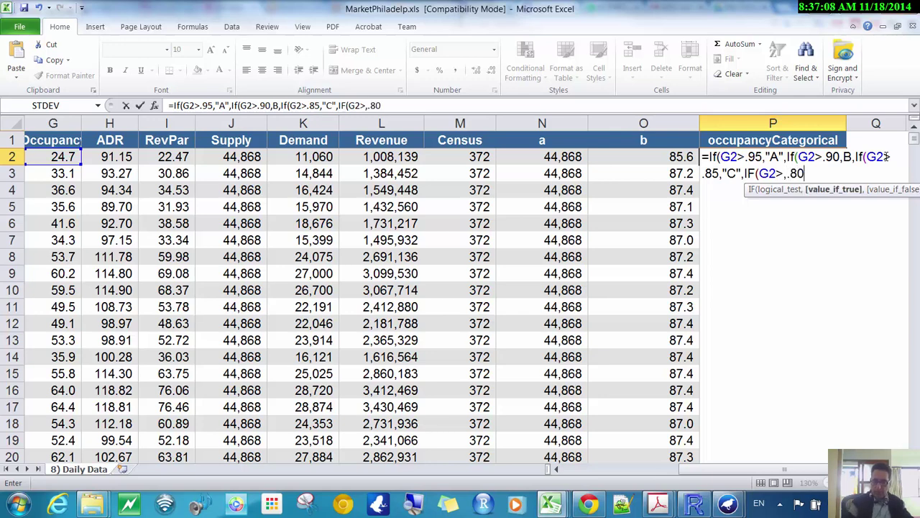
pyautogui.write(',"D"')
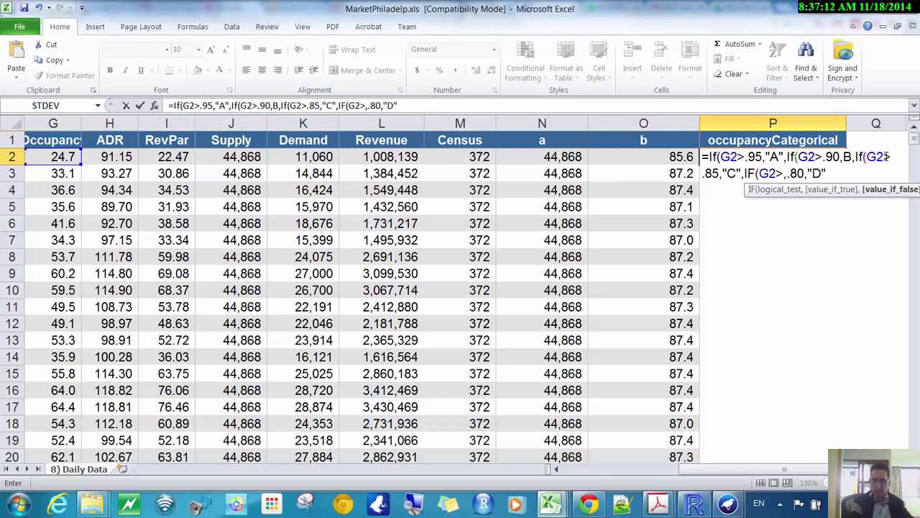
pyautogui.write(',')
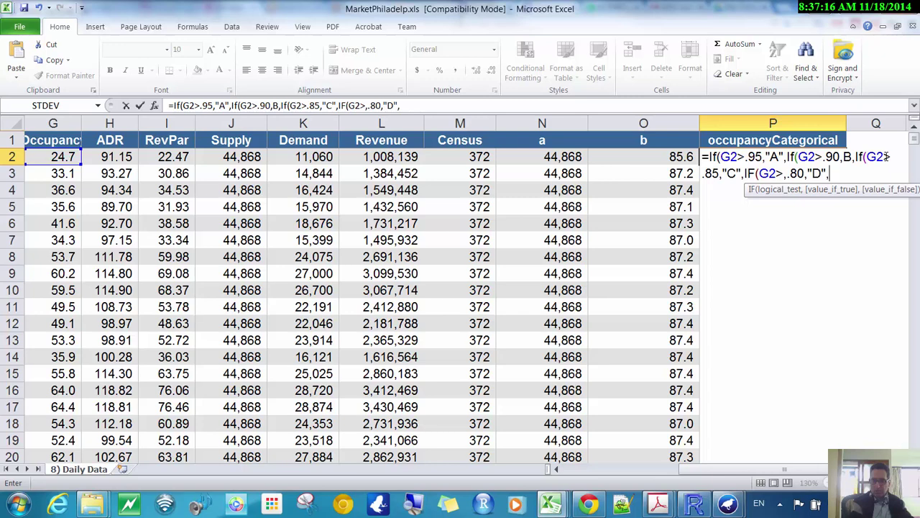
pyautogui.write('If(g')
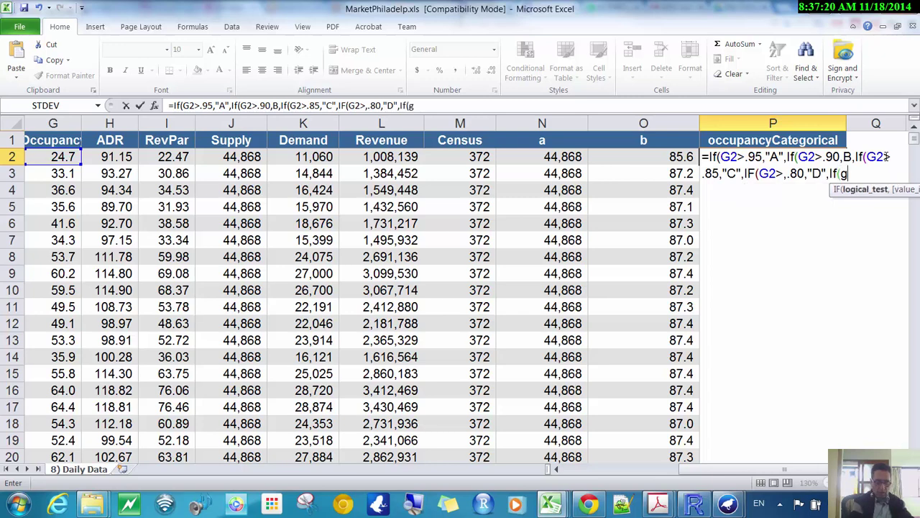
pyautogui.write('2')
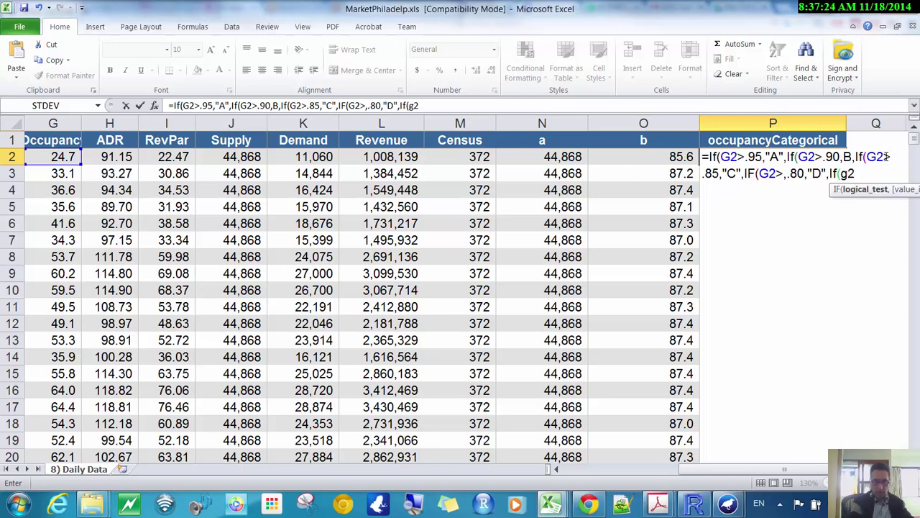
pyautogui.write('>.75')
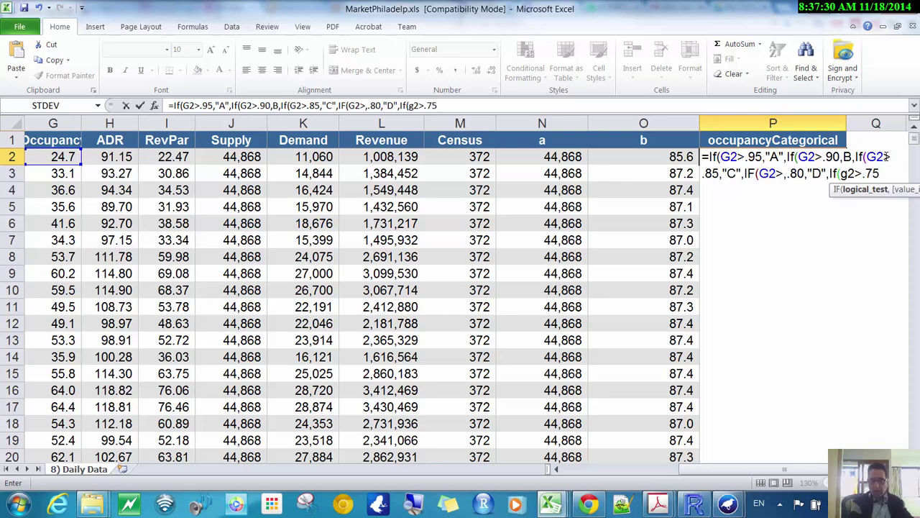
pyautogui.write(',"E",F')
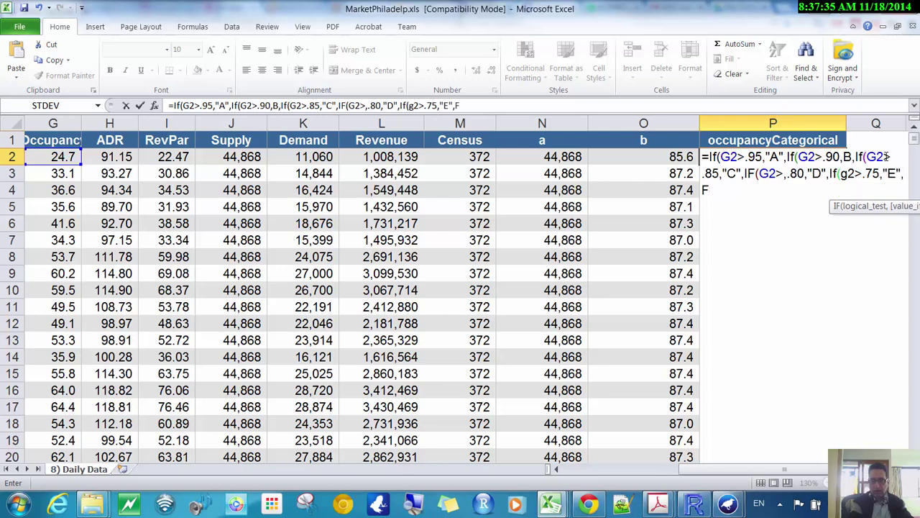
pyautogui.press('BackSpace')
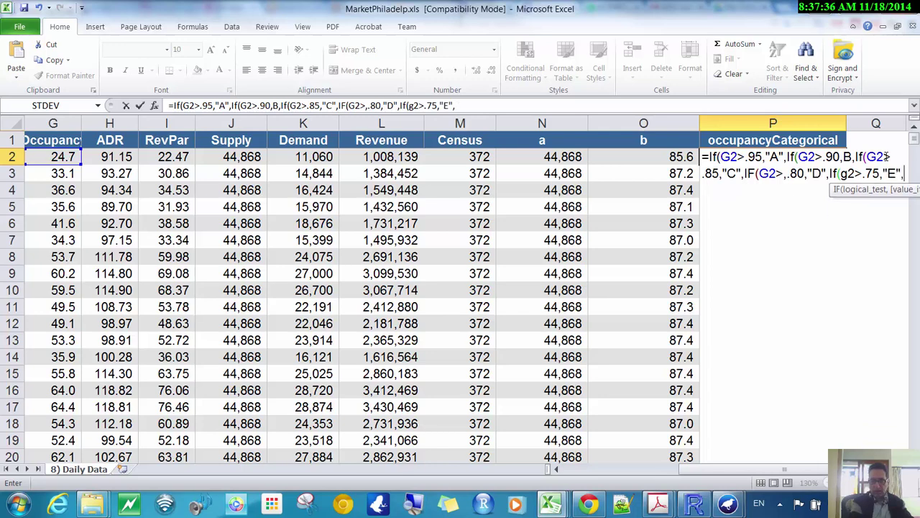
pyautogui.write('"F"')
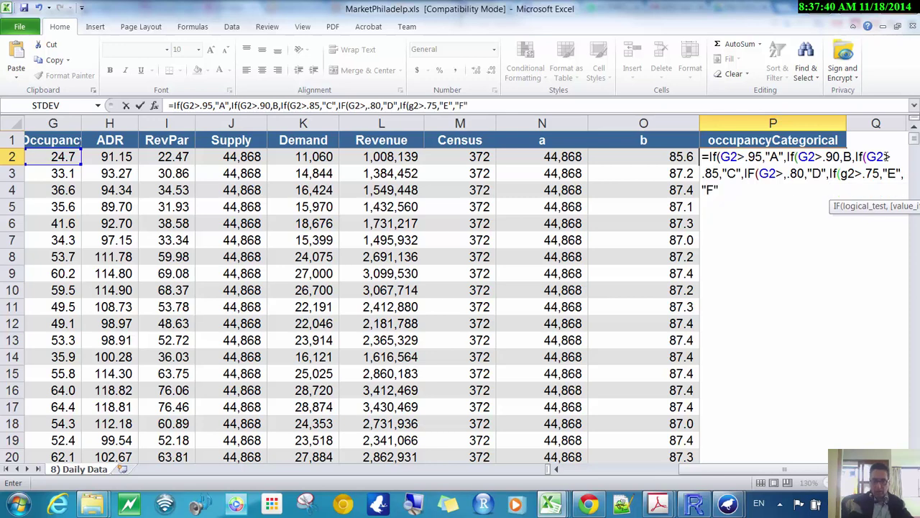
# Close the nested IF formula in P2 with five parentheses and try to commit it.
pyautogui.write(')')
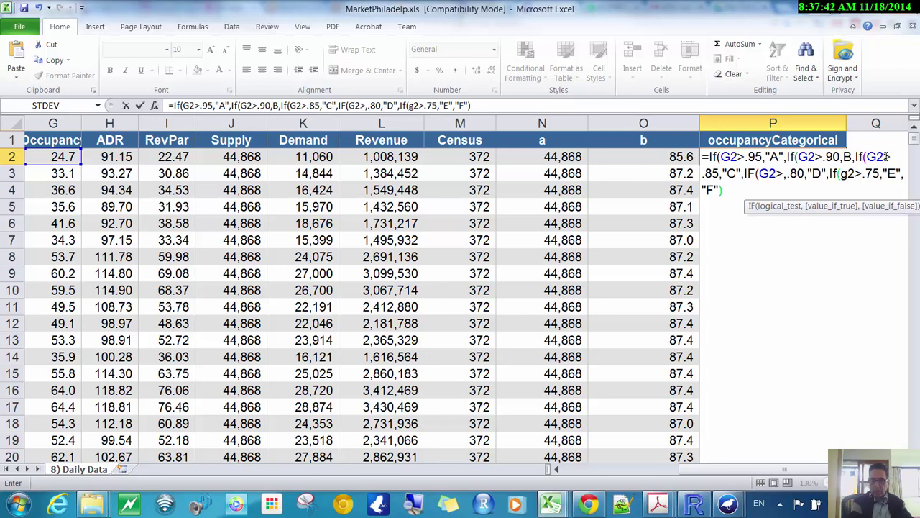
pyautogui.write(')')
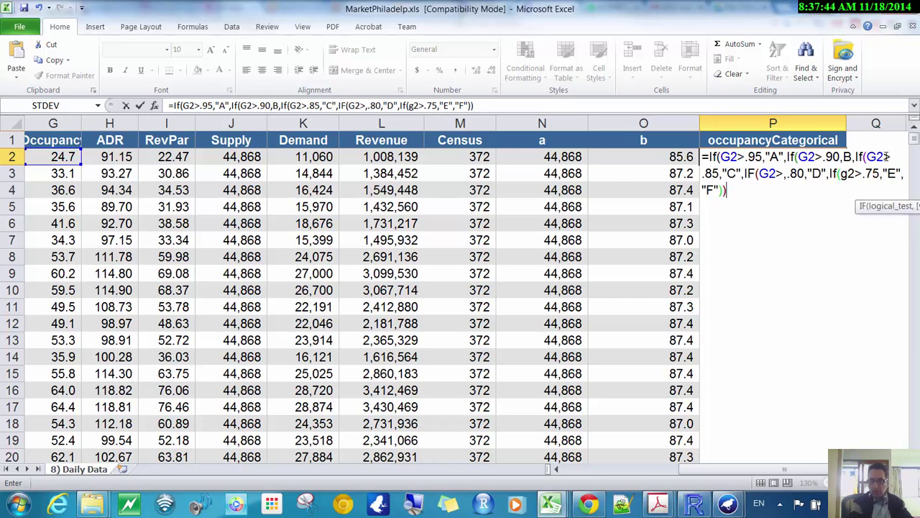
pyautogui.write(')')
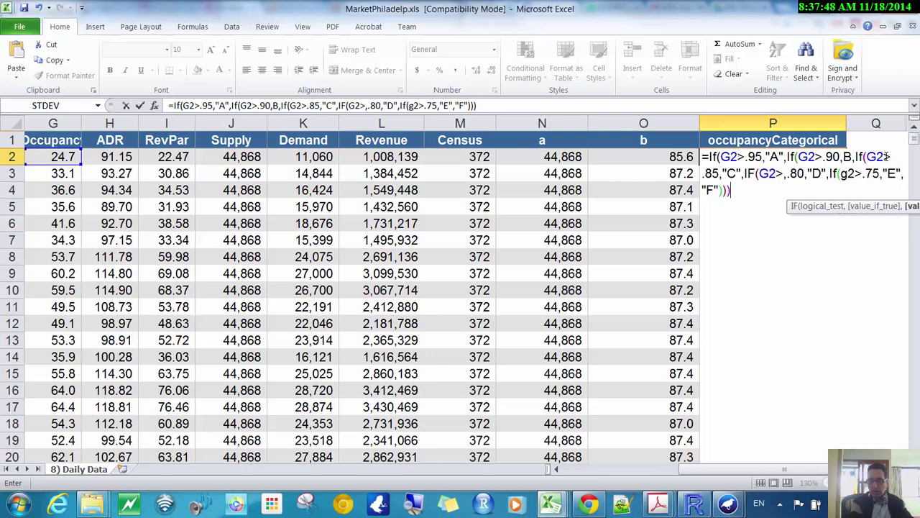
pyautogui.write(')')
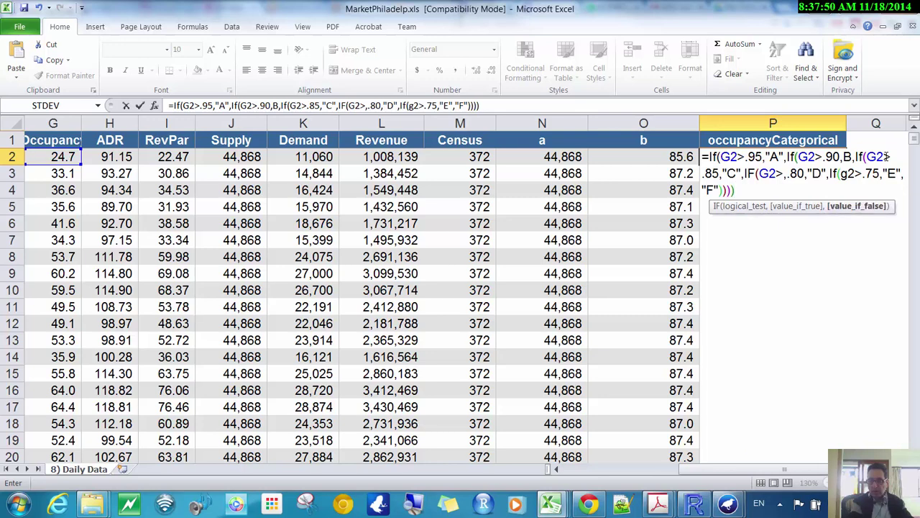
pyautogui.write(')')
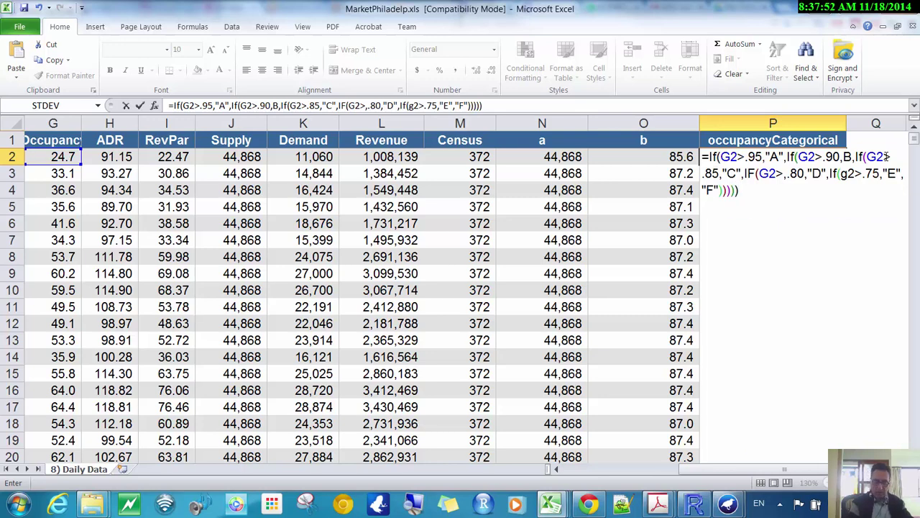
pyautogui.press('Return')
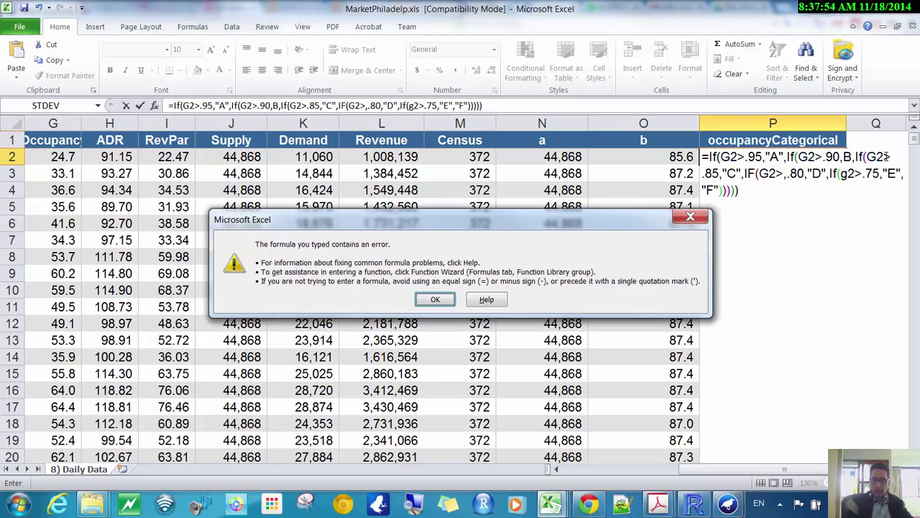
pyautogui.click(437, 300)
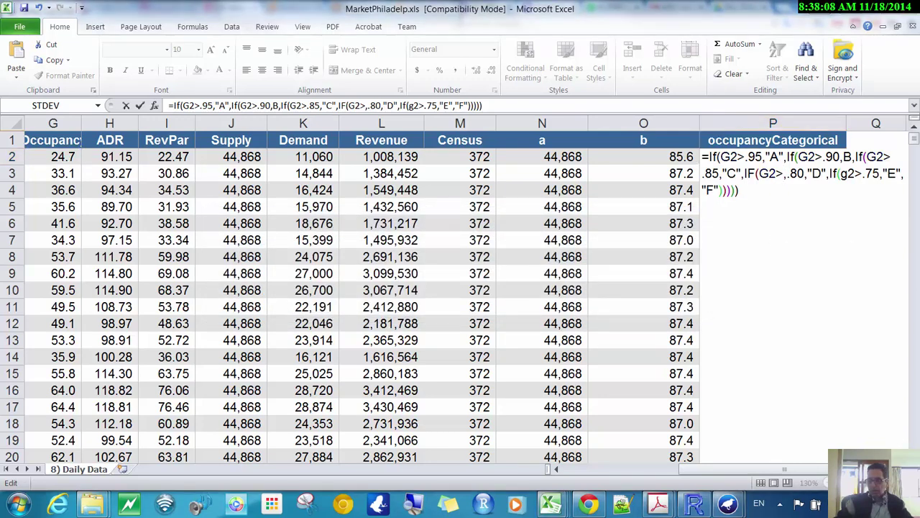
# Remove the stray comma before .80 in the P2 formula and commit it.
pyautogui.click(767, 153)
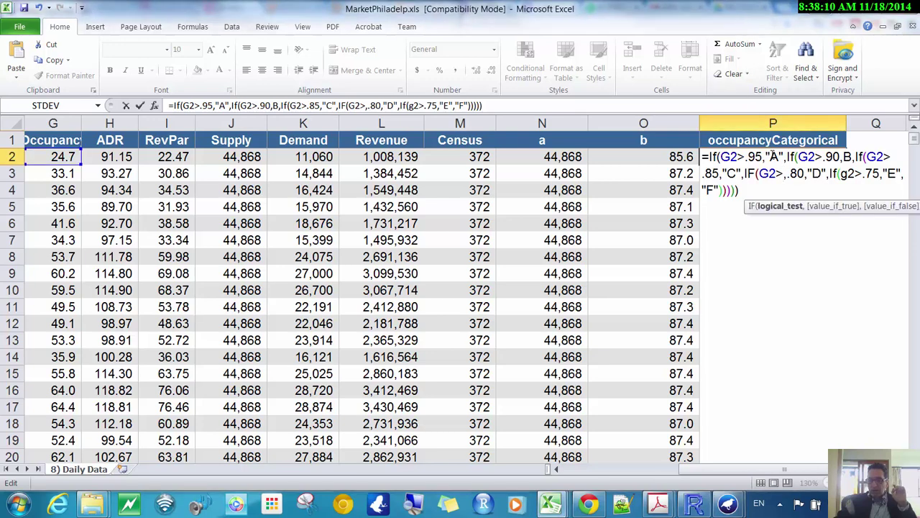
pyautogui.click(786, 176)
pyautogui.press('Delete')
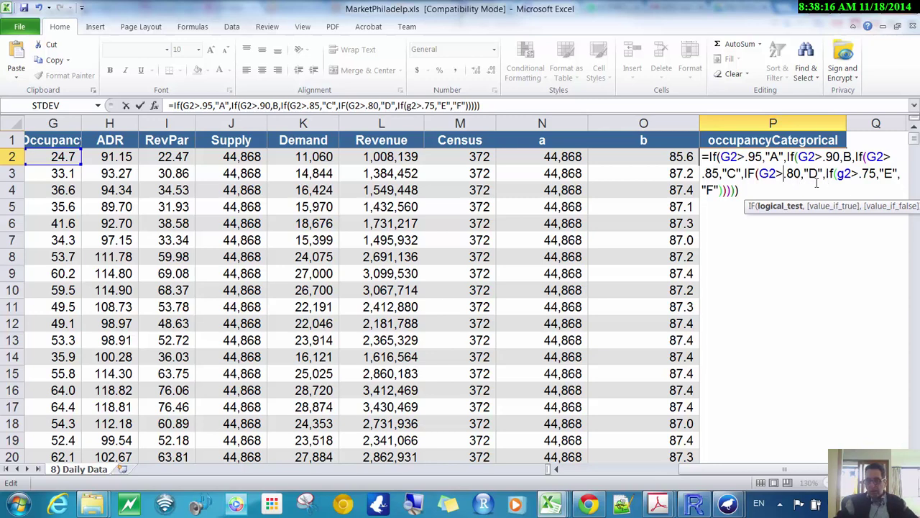
pyautogui.click(585, 108)
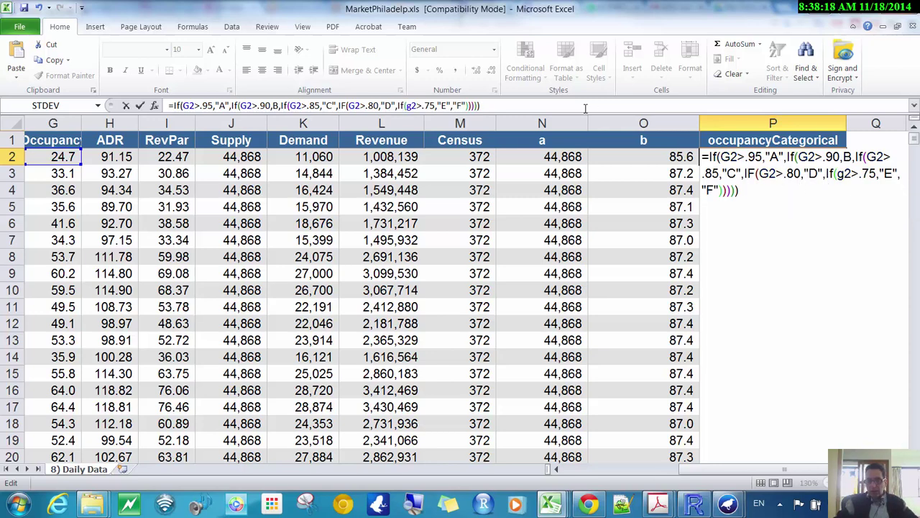
pyautogui.press('Return')
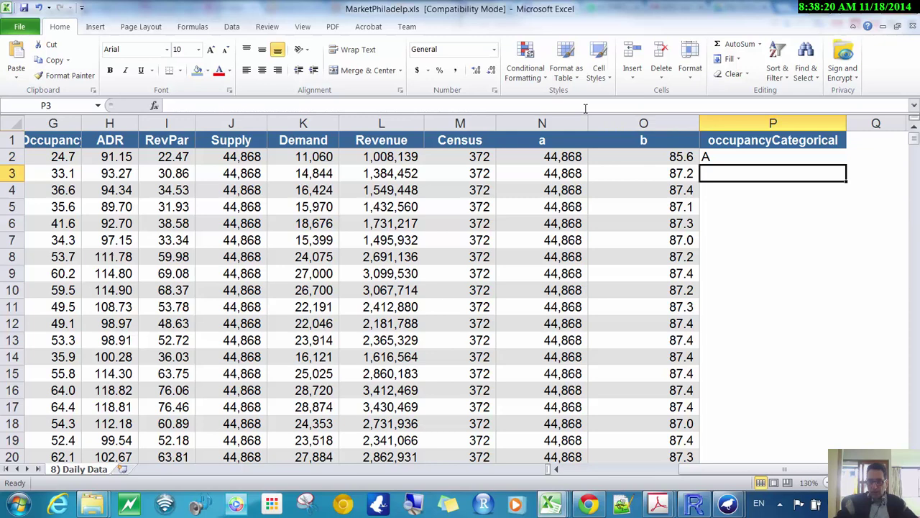
# Check the Occupancy value in G2, and rewrite the P2 formula's thresholds as whole numbers: 95, 9, 85, 8 and 75.
pyautogui.click(63, 158)
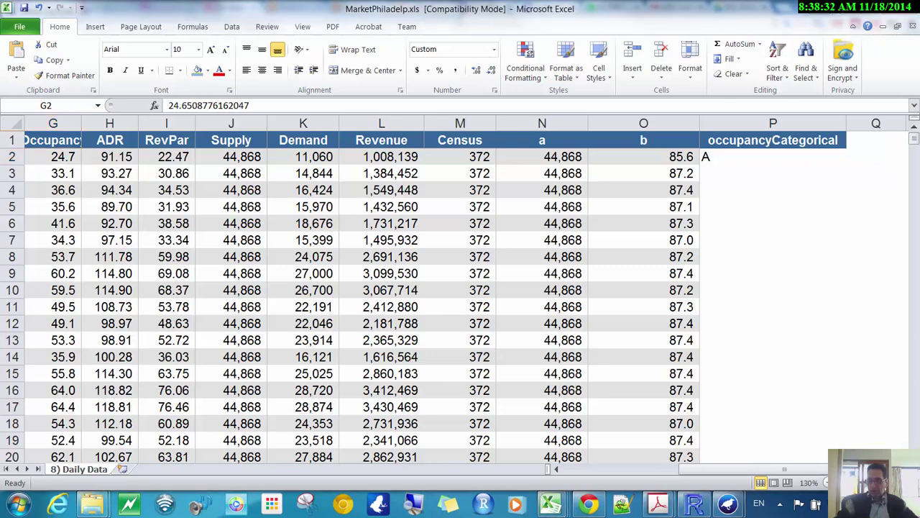
pyautogui.hotkey('ctrl', 'Right')
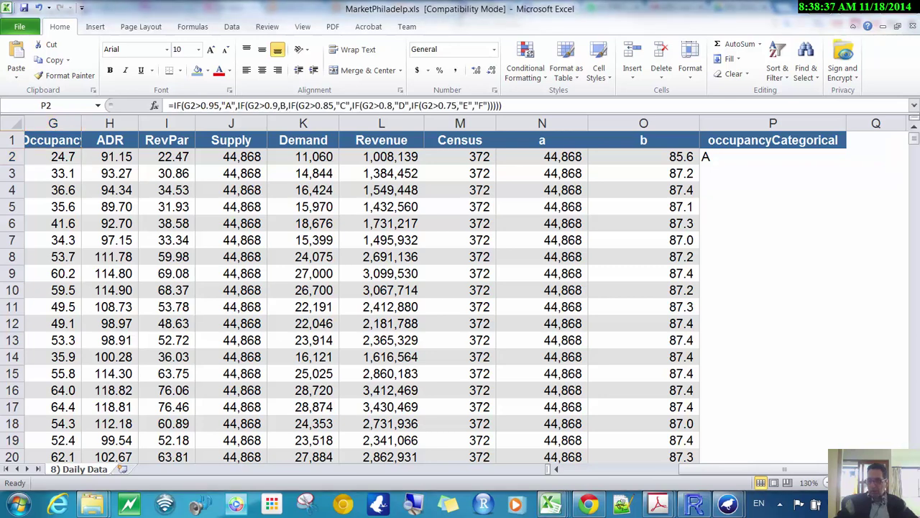
pyautogui.click(212, 105)
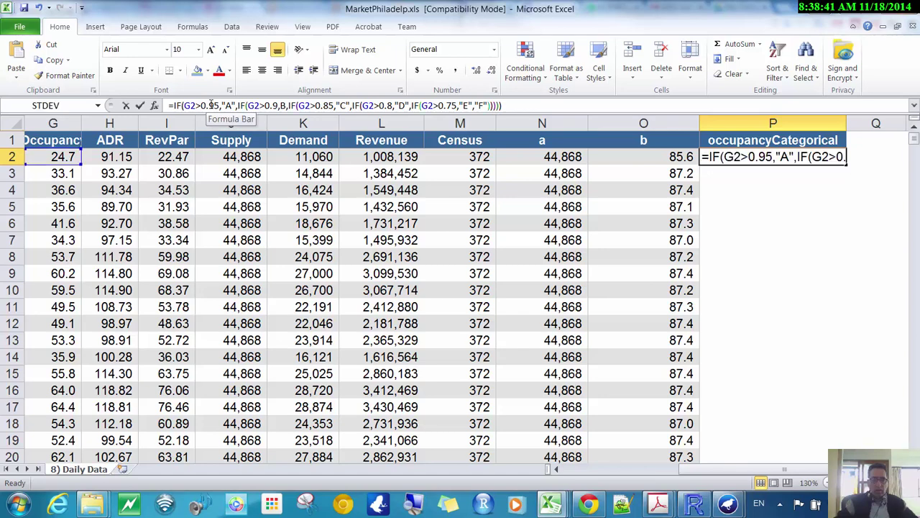
pyautogui.press('BackSpace')
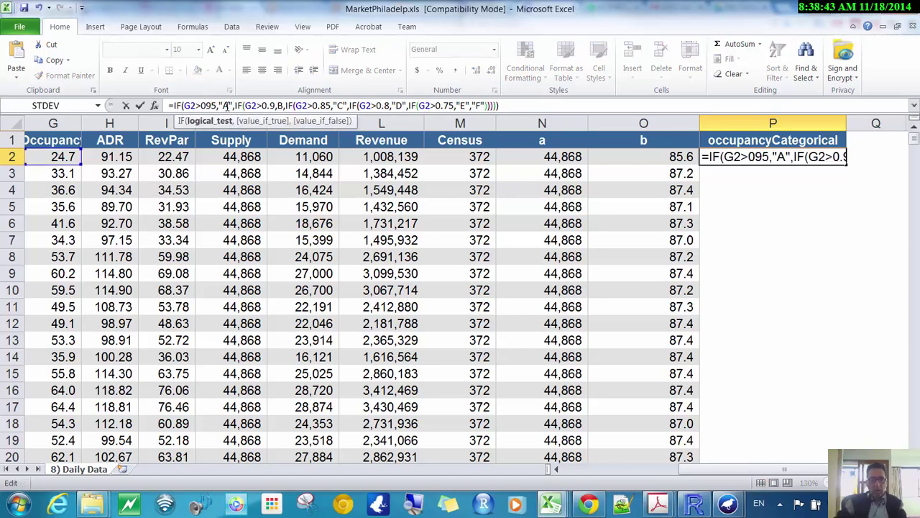
pyautogui.click(271, 105)
pyautogui.press('BackSpace')
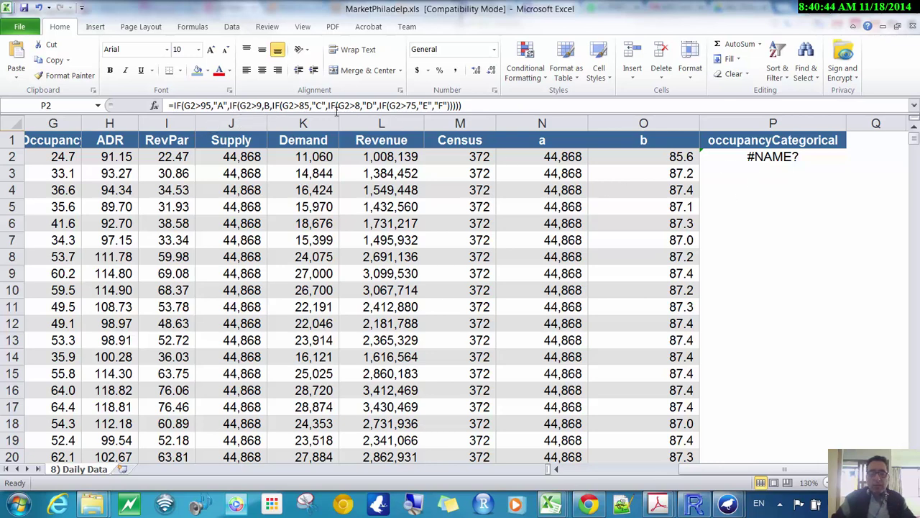
# Enclose the grade B in double quotation marks in the P2 formula and commit it.
pyautogui.hotkey('alt', 'Tab')
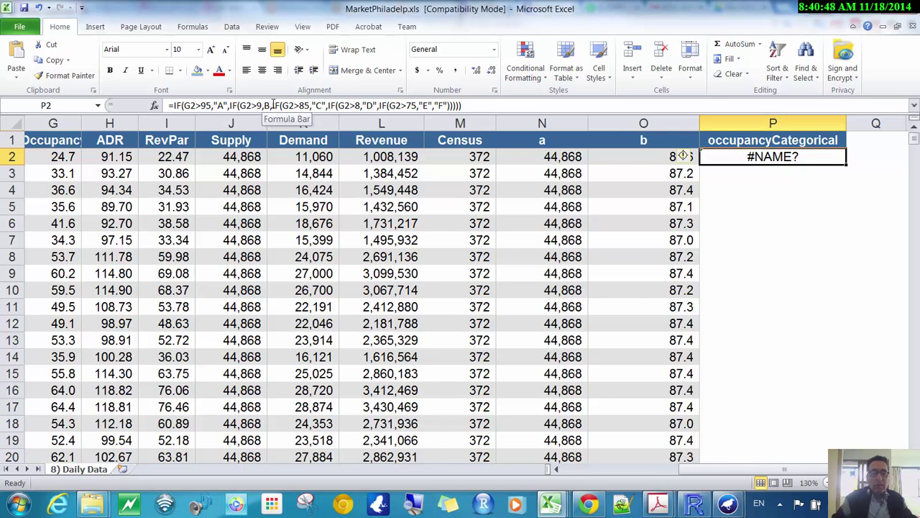
pyautogui.click(272, 105)
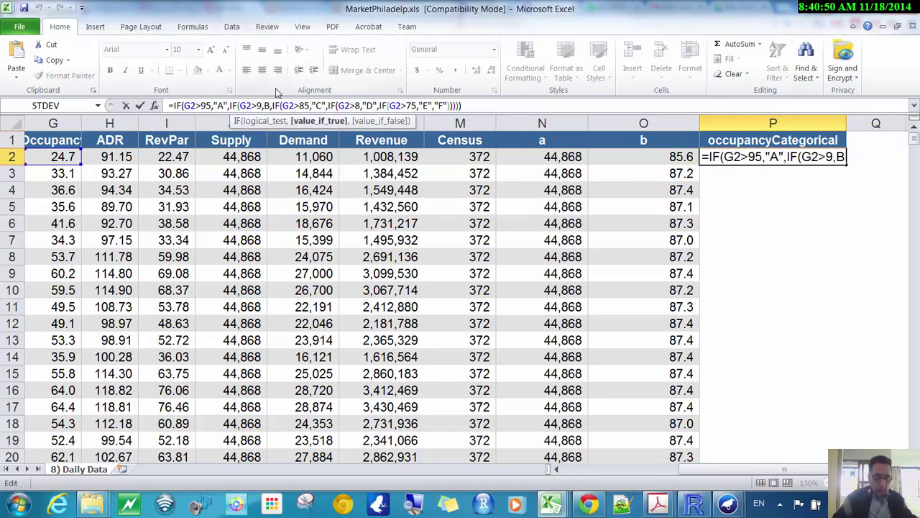
pyautogui.write('"A')
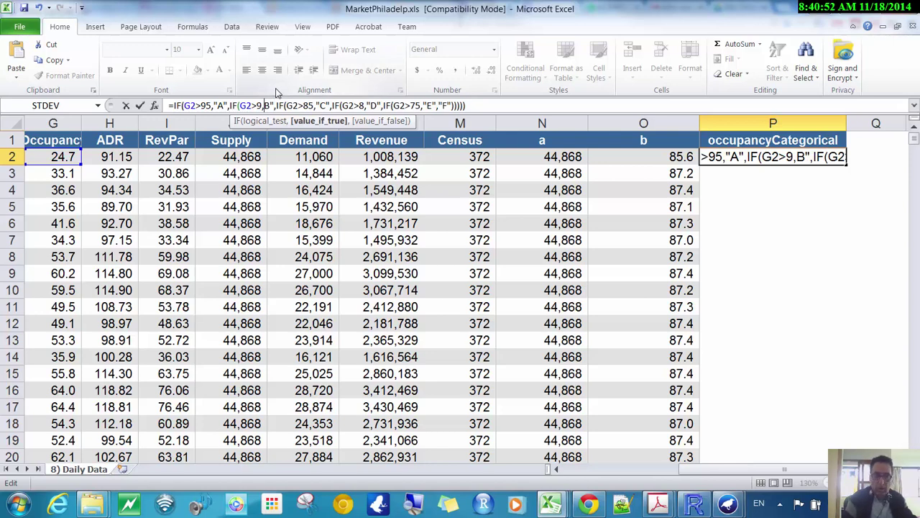
pyautogui.write('"')
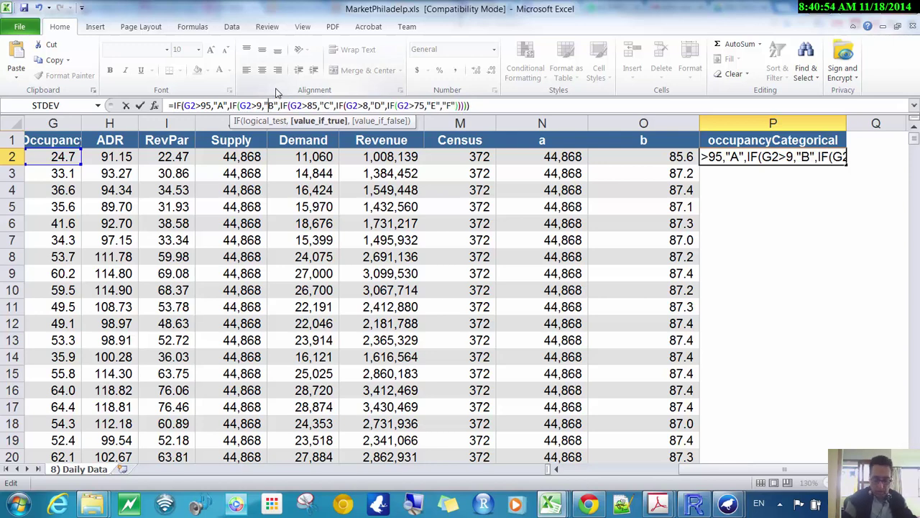
pyautogui.press('Return')
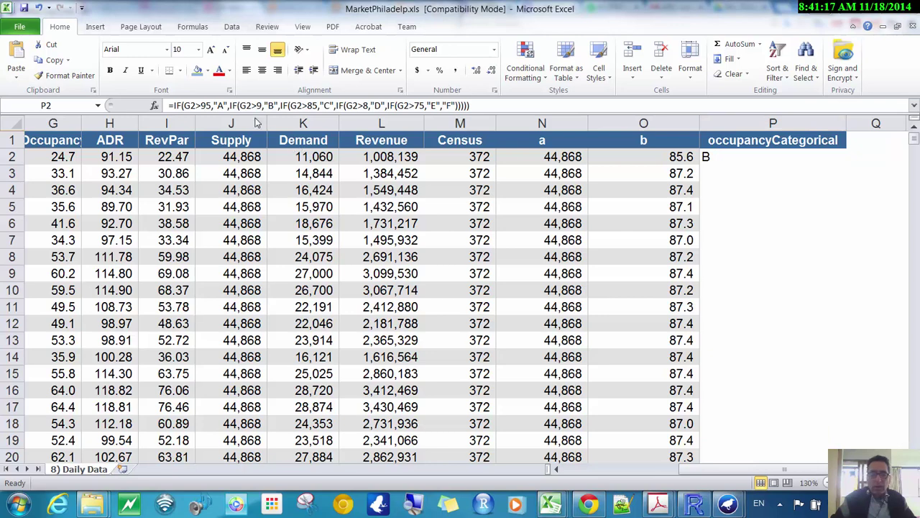
# Set the B threshold to 90 and the D threshold to 80 in the P2 formula and commit it.
pyautogui.press('Escape')
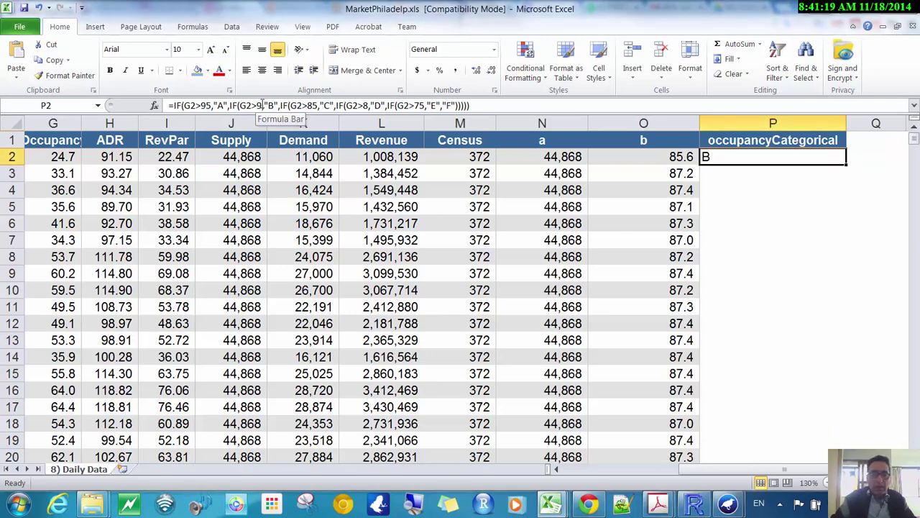
pyautogui.click(262, 105)
pyautogui.write('0')
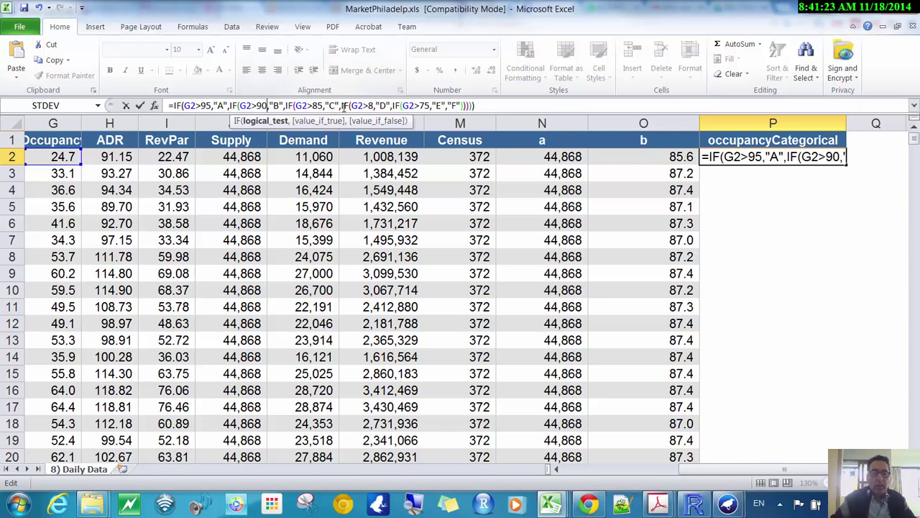
pyautogui.click(373, 108)
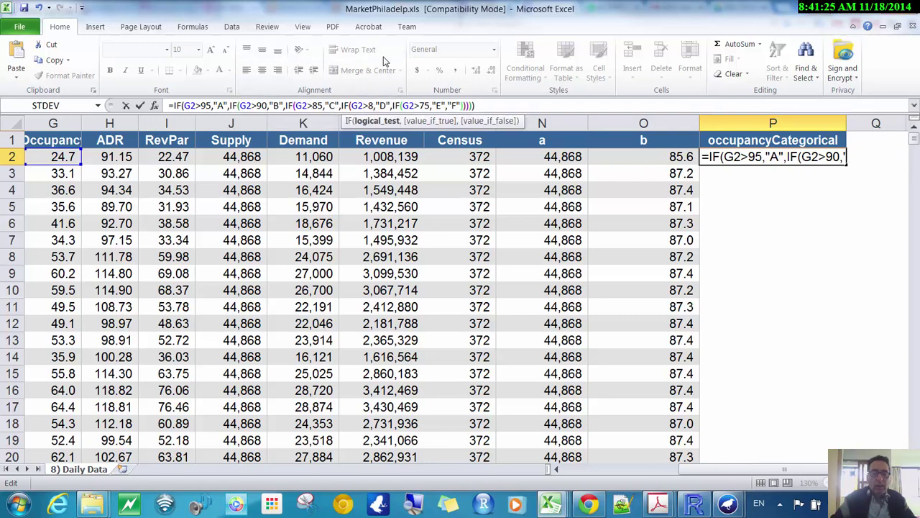
pyautogui.write('0')
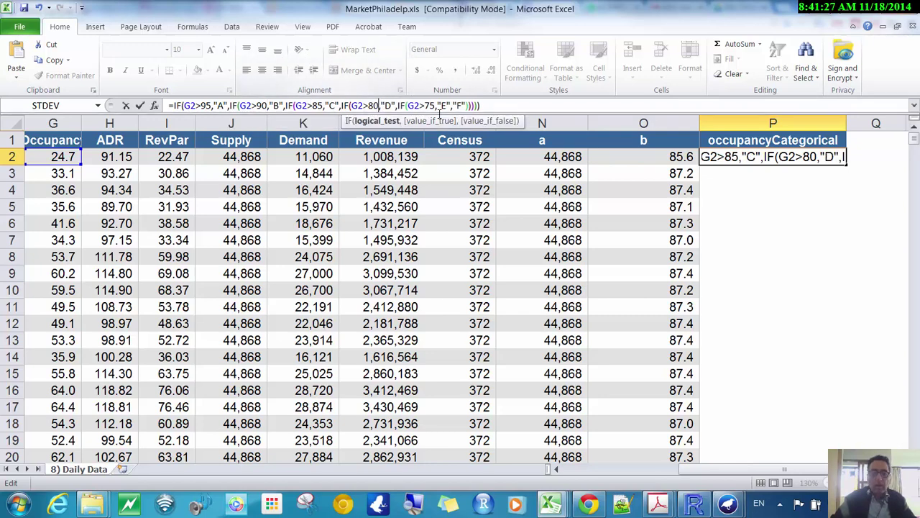
pyautogui.click(481, 105)
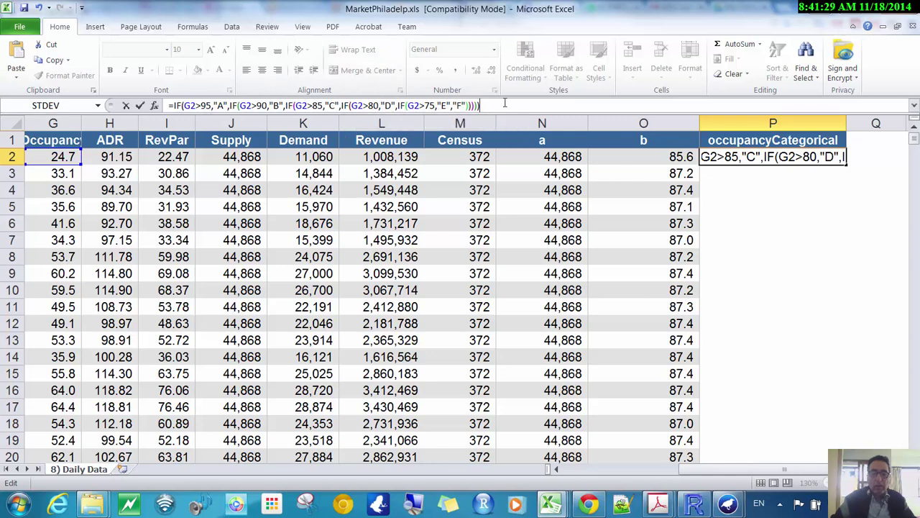
pyautogui.press('Return')
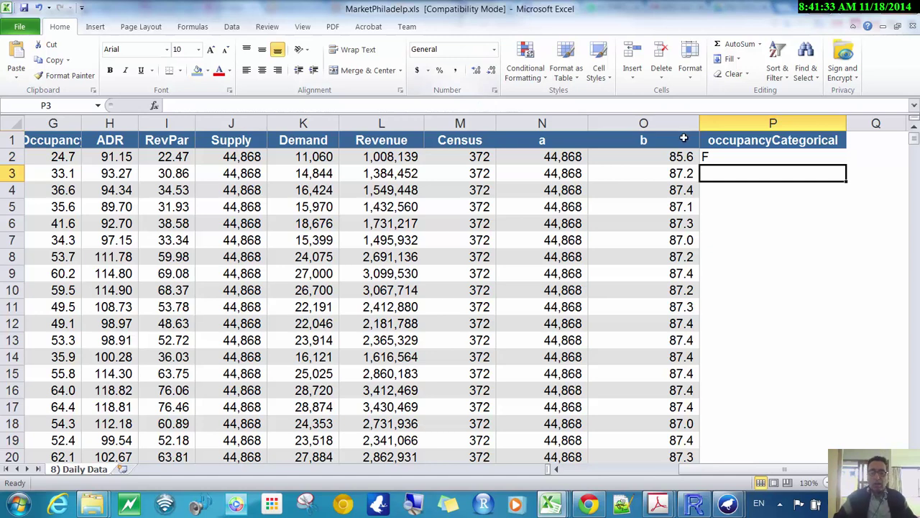
# Fill the P2 formula down the occupancyCategorical column to row 517 and save the workbook.
pyautogui.click(787, 156)
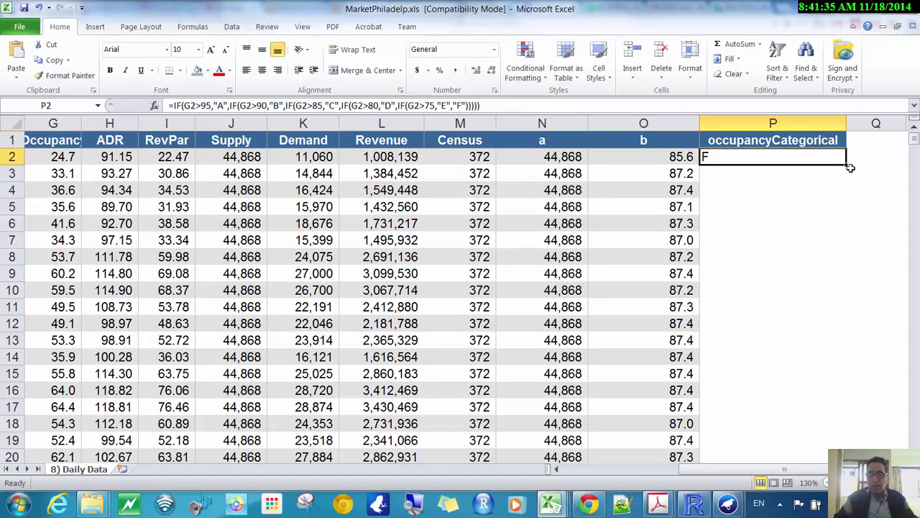
pyautogui.moveTo(846, 165); pyautogui.dragTo(836, 430)
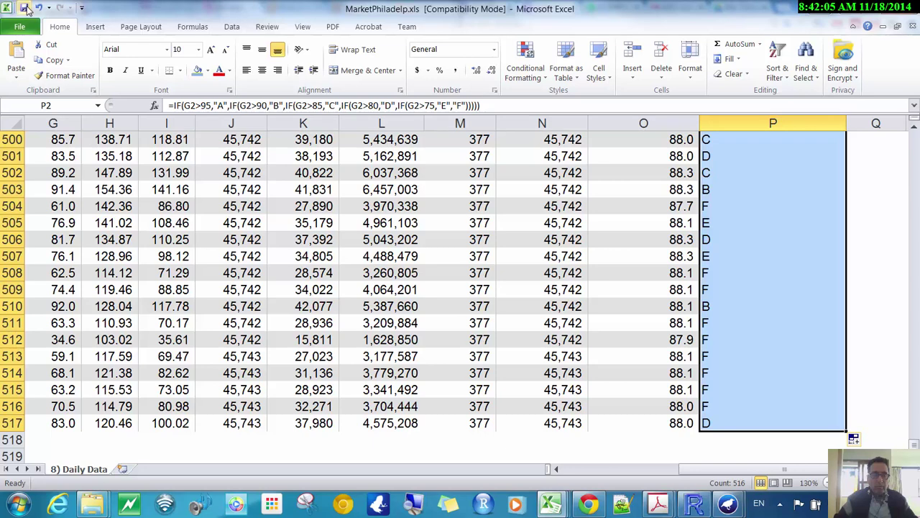
pyautogui.click(23, 8)
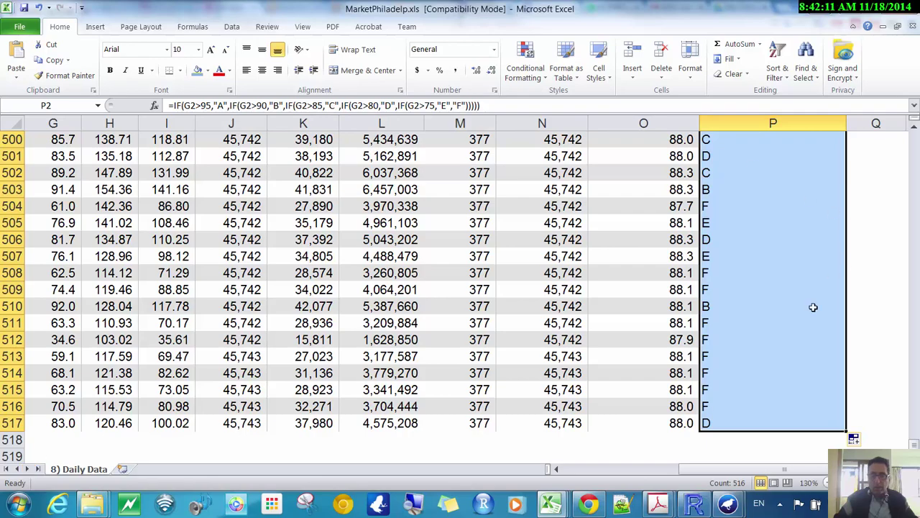
# Switch to Weka Explorer and load MarketPhiladelp.xls from My Documents for preprocessing, using the Excel Spreadsheets (*.xls) file type.
pyautogui.click(727, 505)
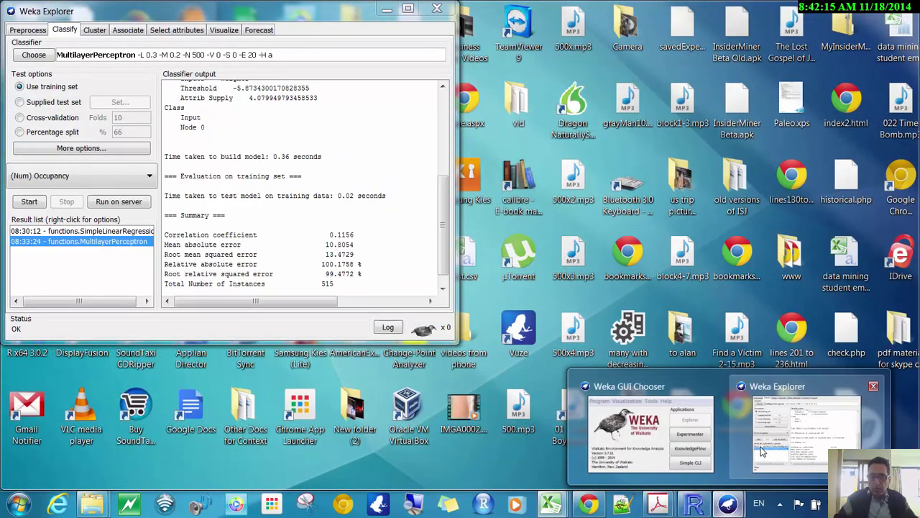
pyautogui.click(762, 451)
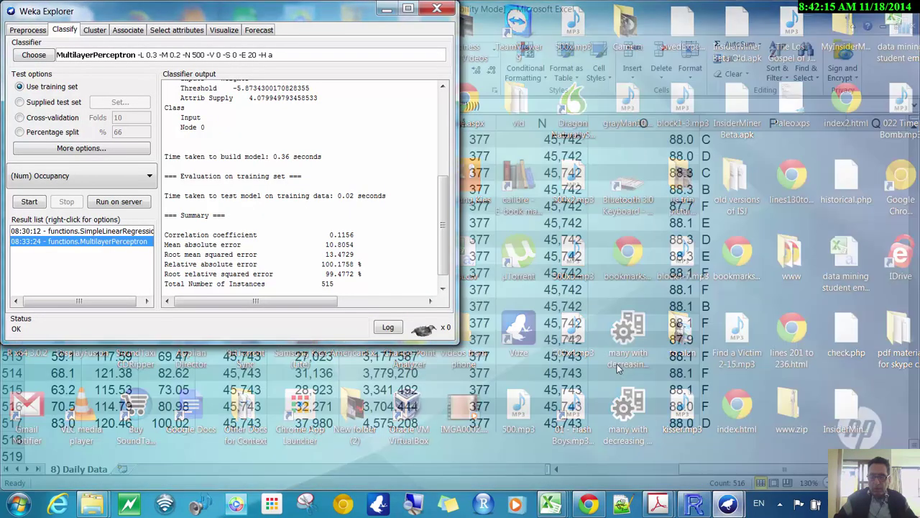
pyautogui.click(40, 30)
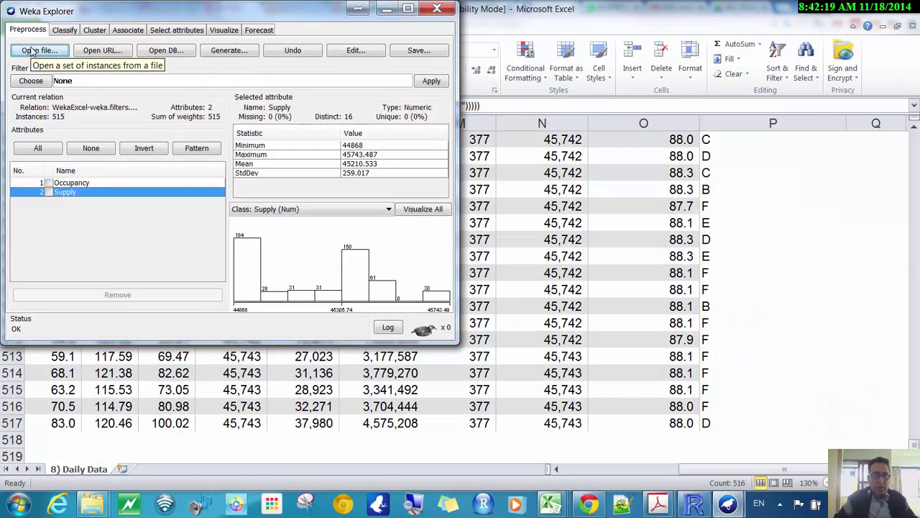
pyautogui.click(32, 51)
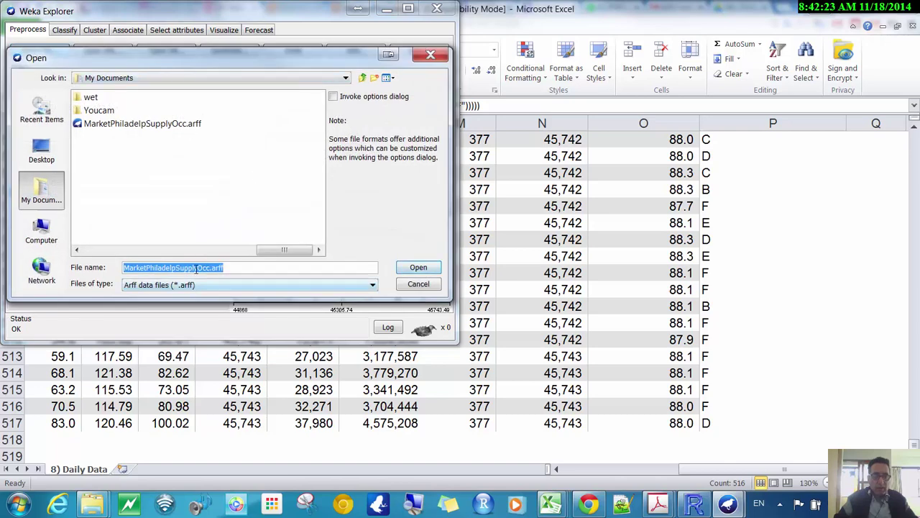
pyautogui.click(187, 288)
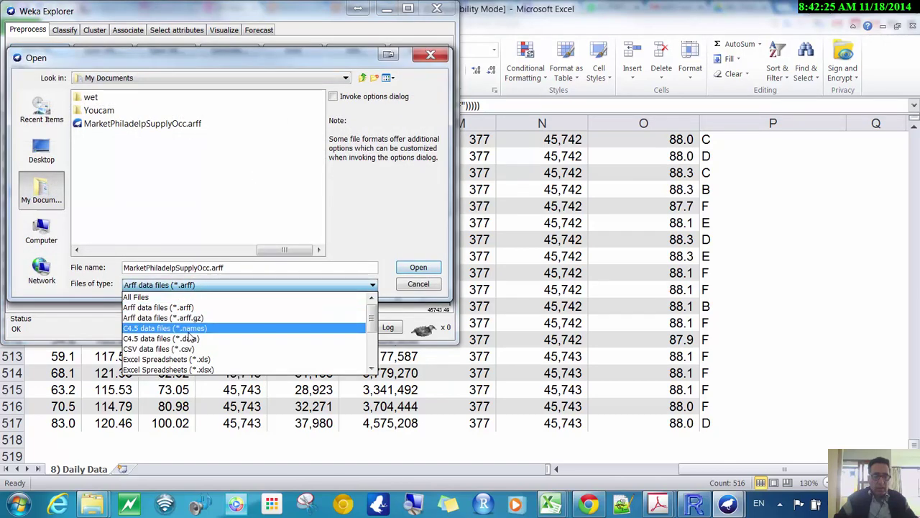
pyautogui.click(190, 359)
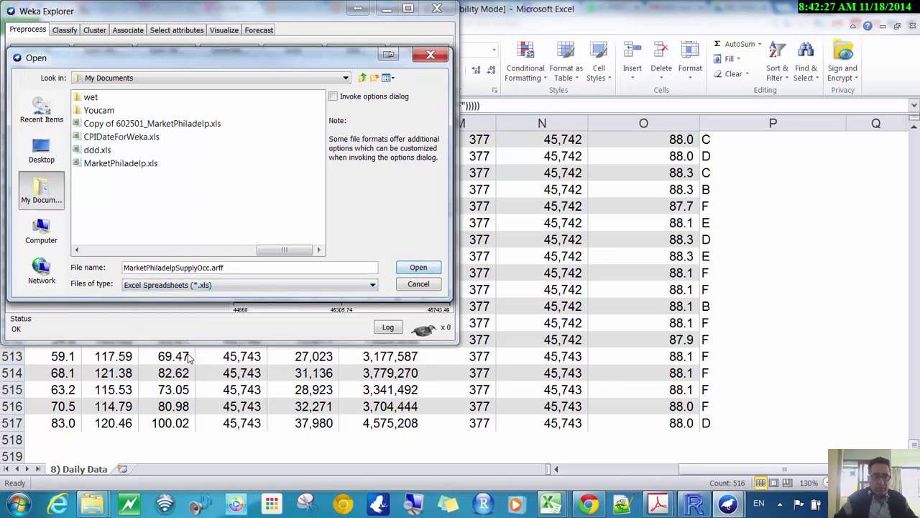
pyautogui.click(122, 164)
pyautogui.click(418, 267)
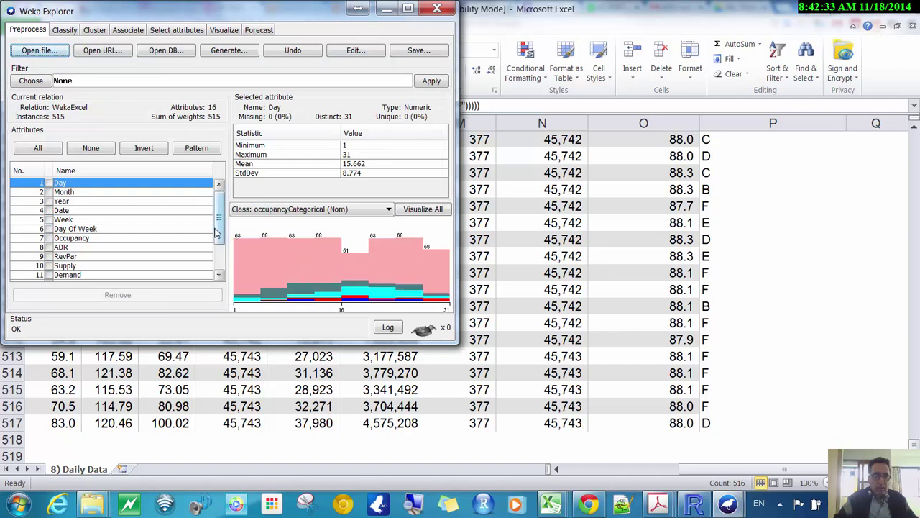
# Inspect the label counts of the occupancyCategorical attribute and check which attribute is set as the class.
pyautogui.scroll(-2, 220, 231)
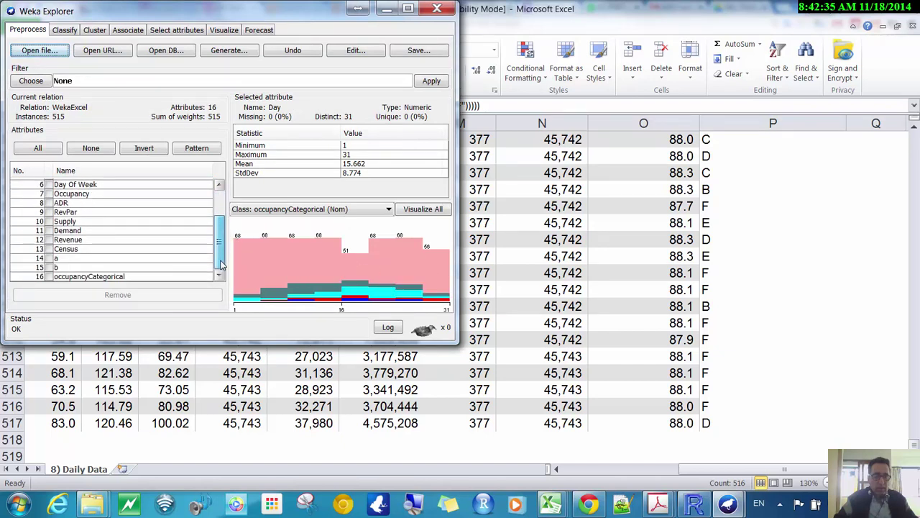
pyautogui.click(113, 277)
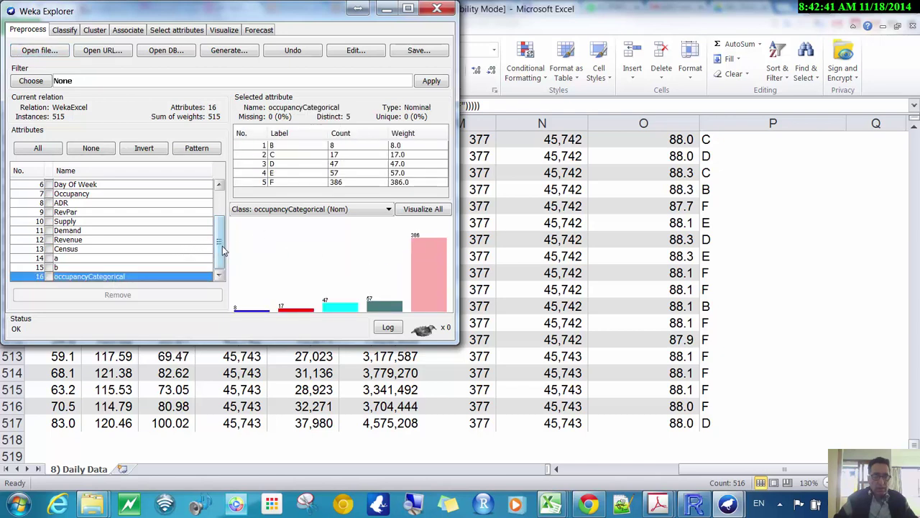
pyautogui.scroll(2, 222, 246)
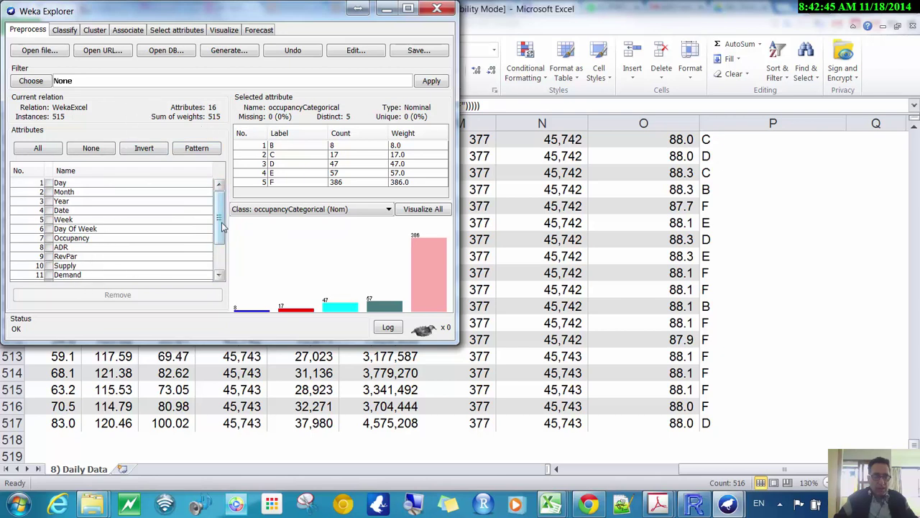
pyautogui.moveTo(222, 228); pyautogui.dragTo(230, 274)
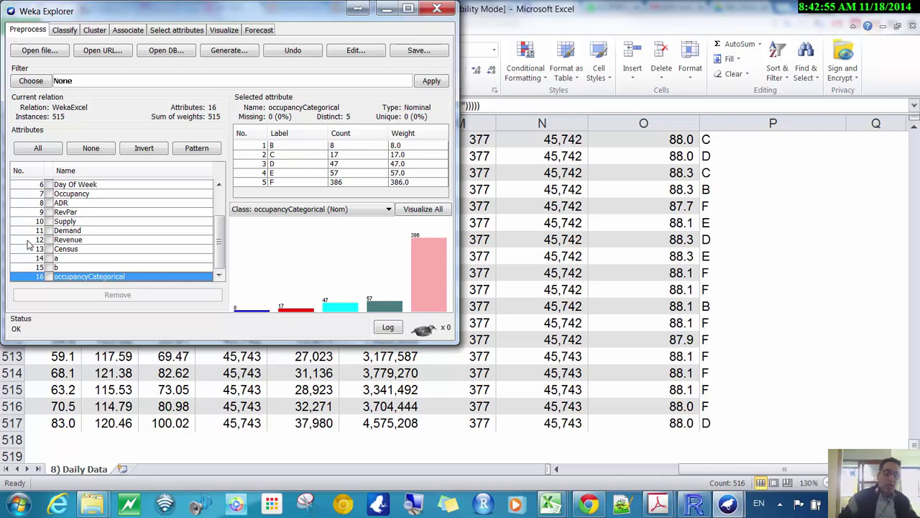
pyautogui.click(350, 209)
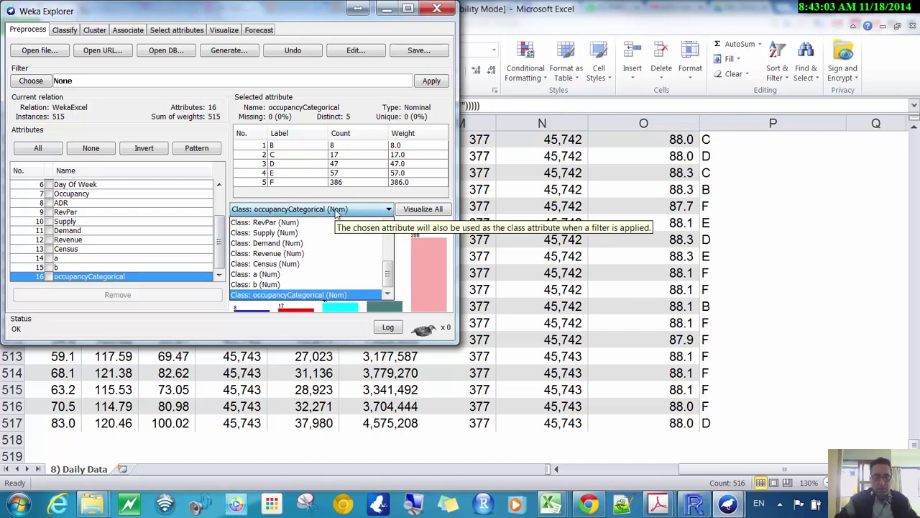
pyautogui.click(336, 210)
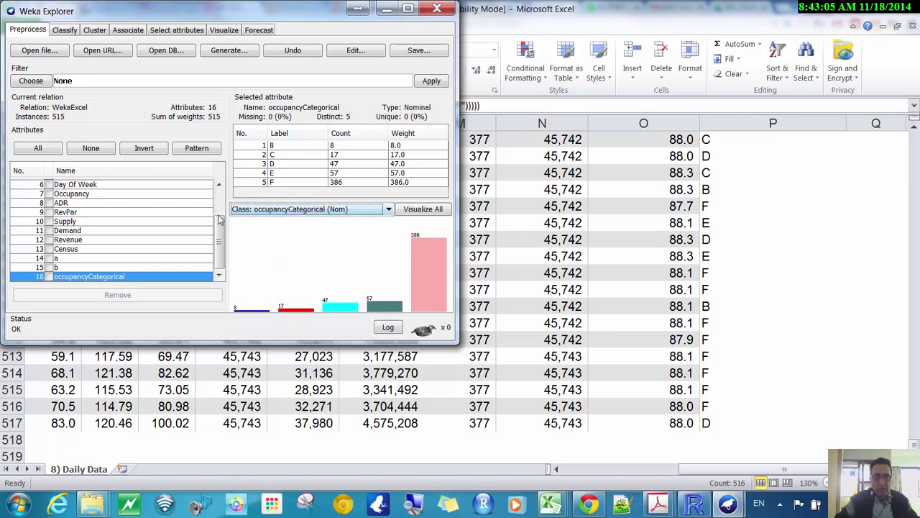
# Examine the Week and Month attributes and how the occupancy grades are distributed across their histogram bars.
pyautogui.scroll(3, 220, 232)
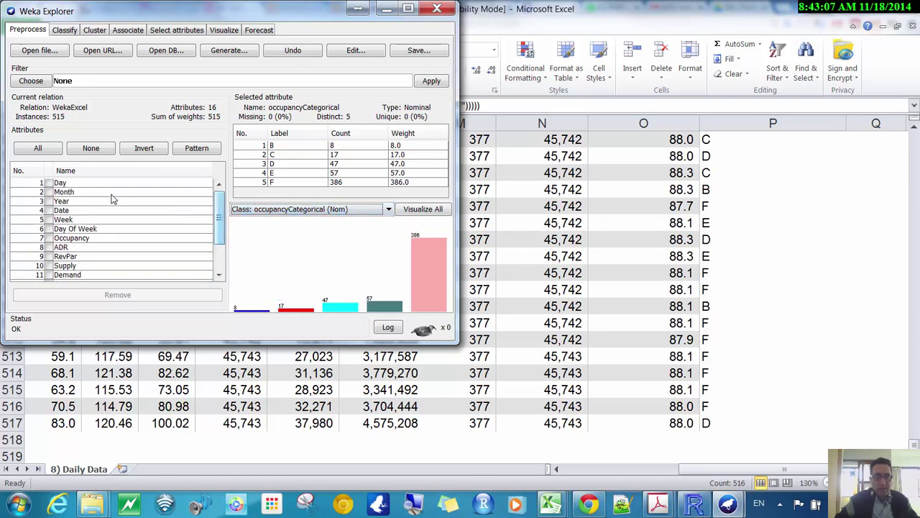
pyautogui.click(74, 220)
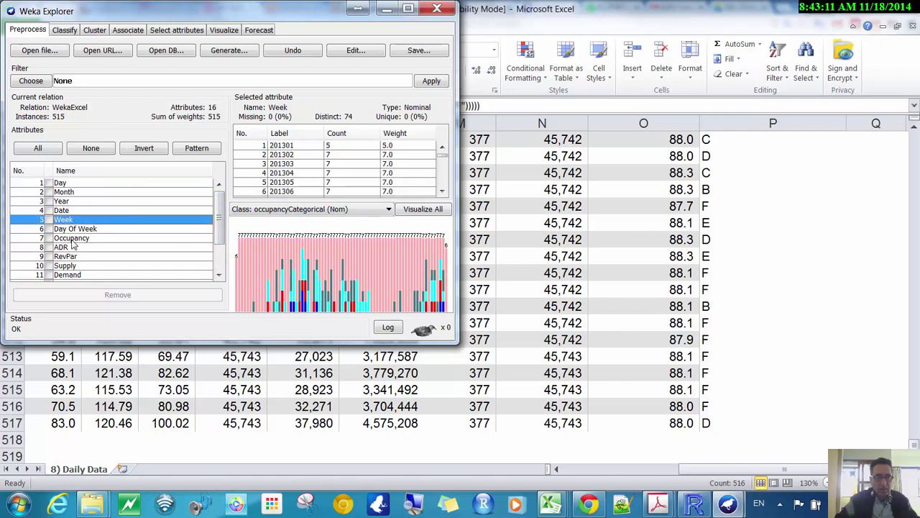
pyautogui.click(69, 193)
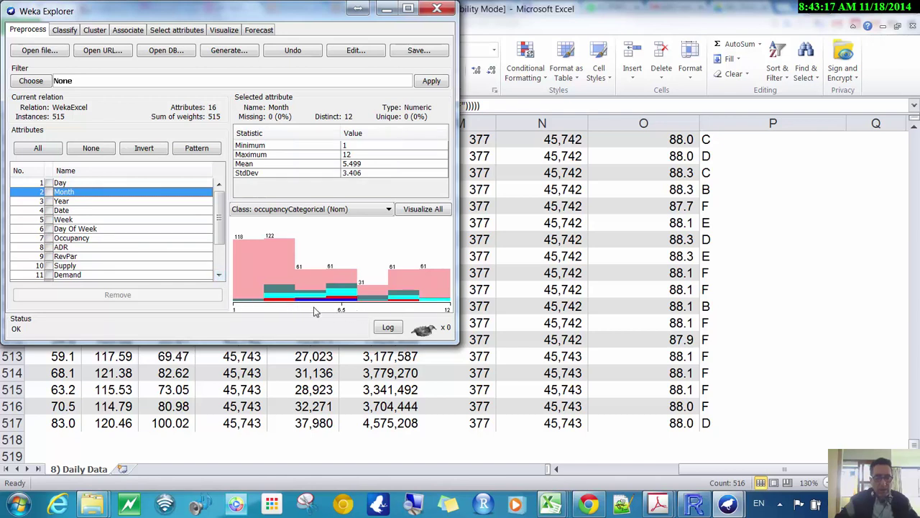
pyautogui.moveTo(252, 309)
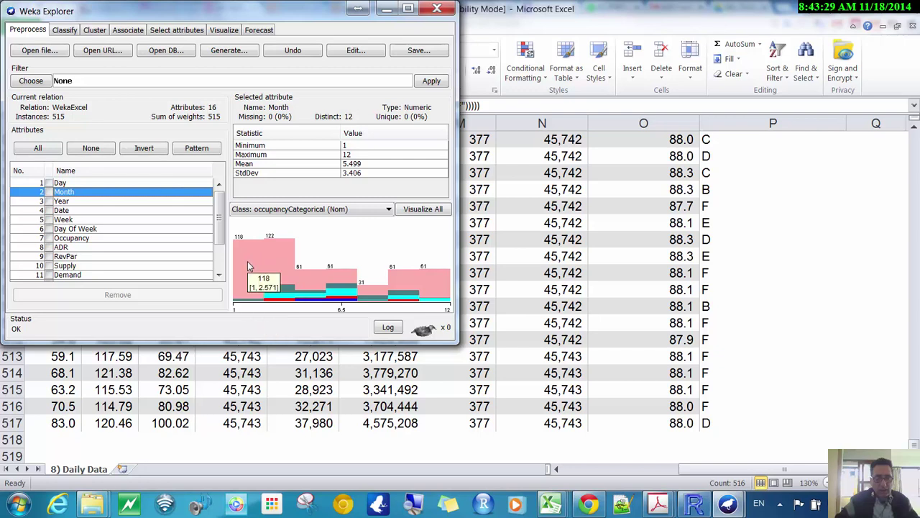
pyautogui.moveTo(368, 296)
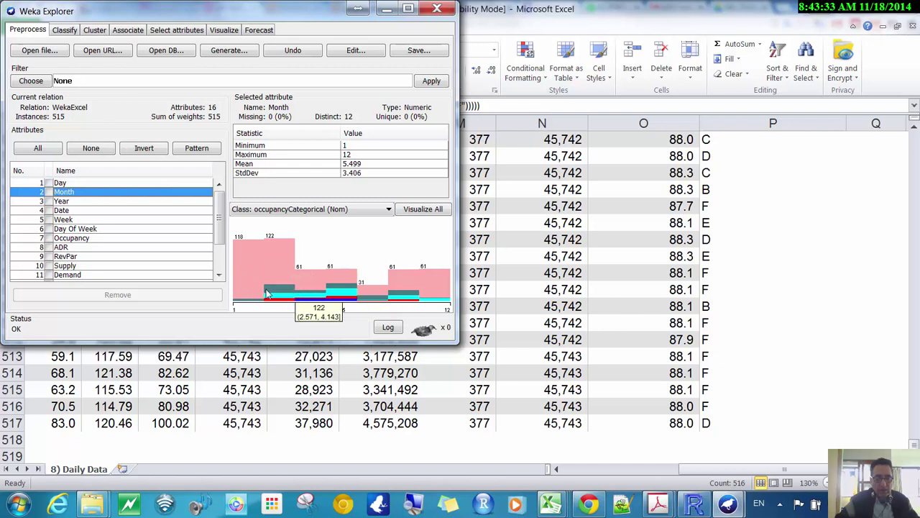
# Compare the grade colours in the occupancyCategorical chart with the coloured segments of the Month histogram.
pyautogui.scroll(-2, 140, 258)
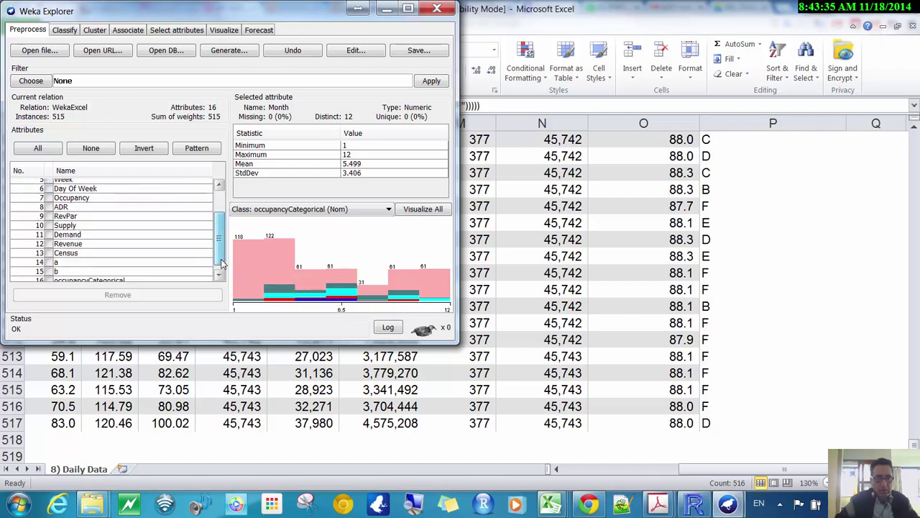
pyautogui.click(108, 277)
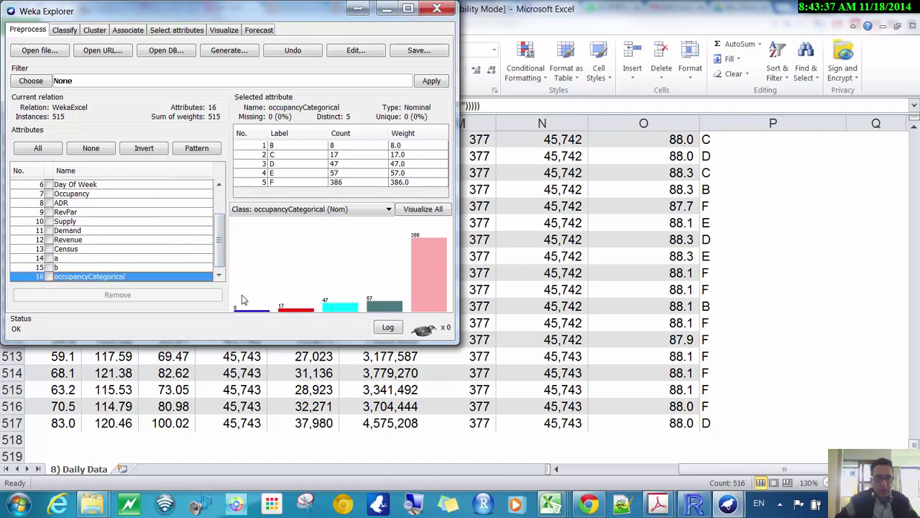
pyautogui.moveTo(434, 293)
pyautogui.click(220, 205)
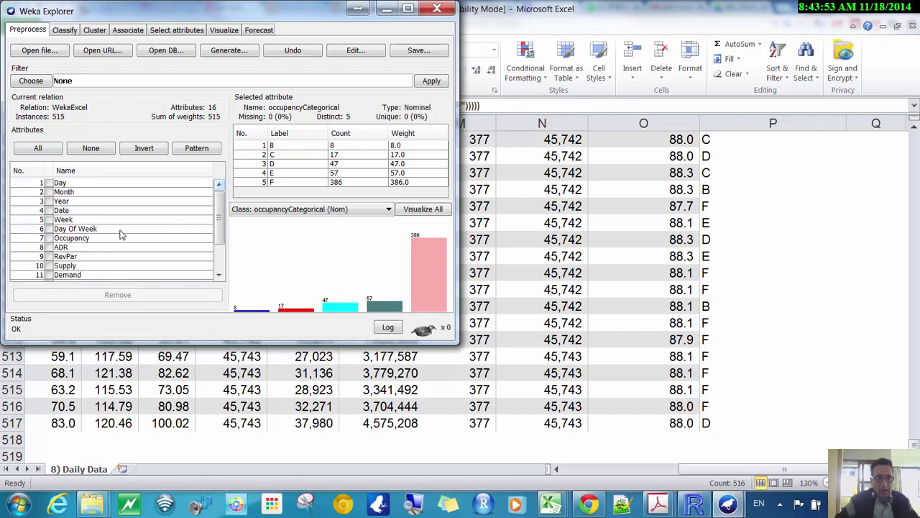
pyautogui.click(61, 192)
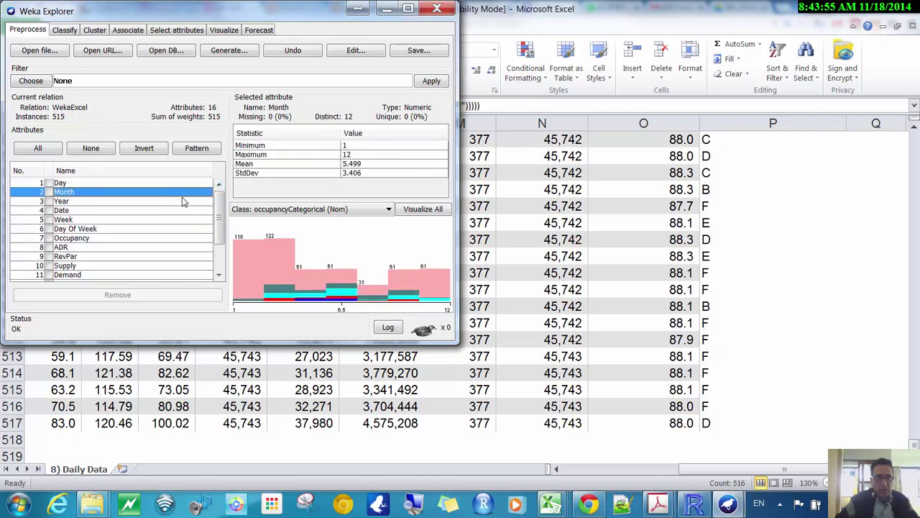
pyautogui.moveTo(244, 279)
pyautogui.moveTo(245, 293)
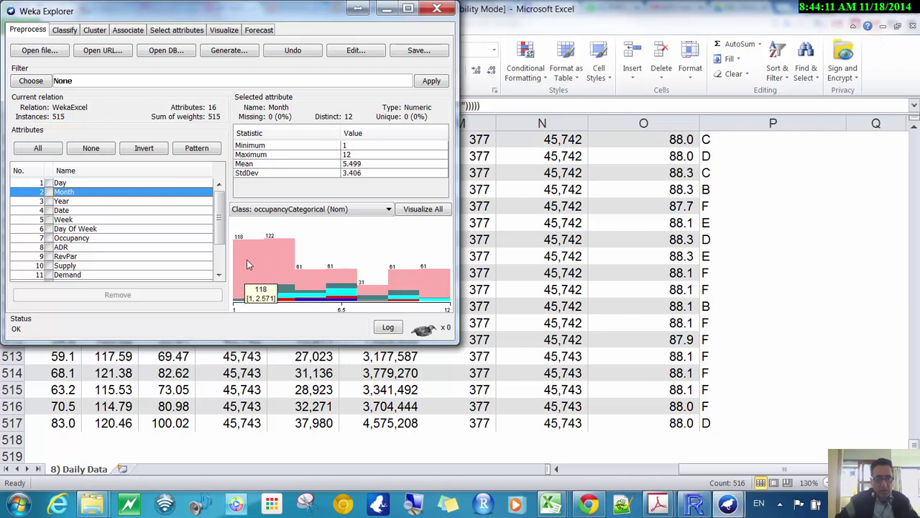
pyautogui.moveTo(272, 238)
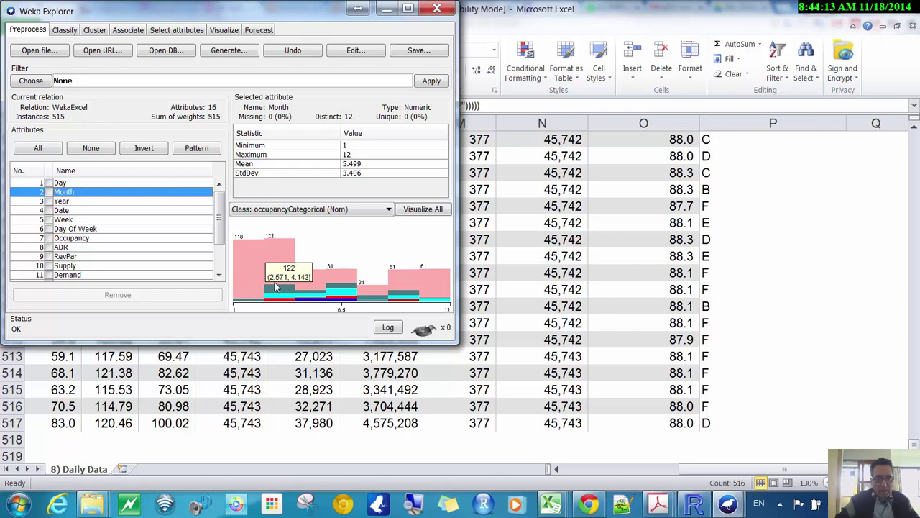
pyautogui.moveTo(421, 285)
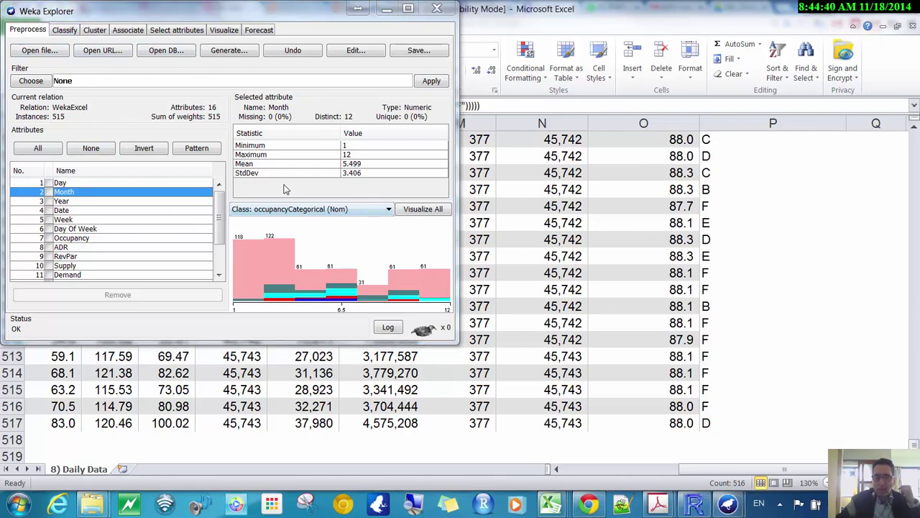
# Remove all attributes from the dataset except Supply, Demand and occupancyCategorical.
pyautogui.click(64, 31)
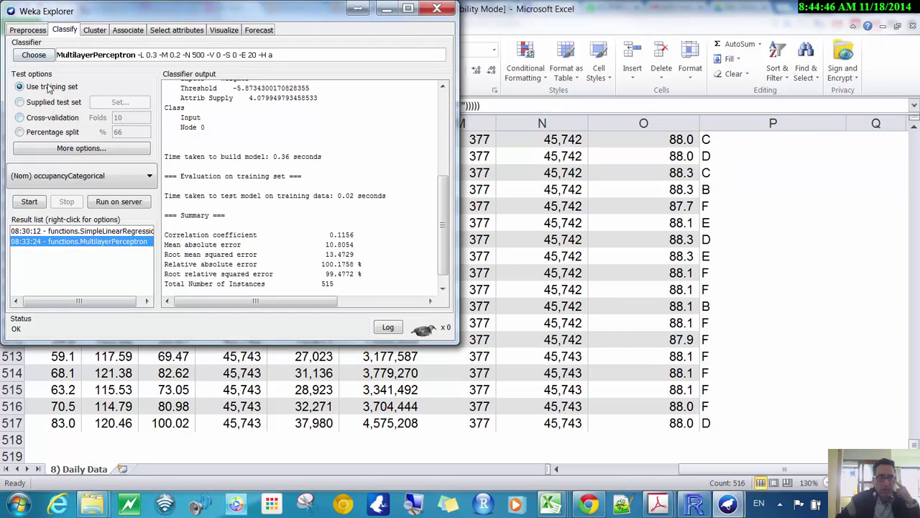
pyautogui.click(39, 33)
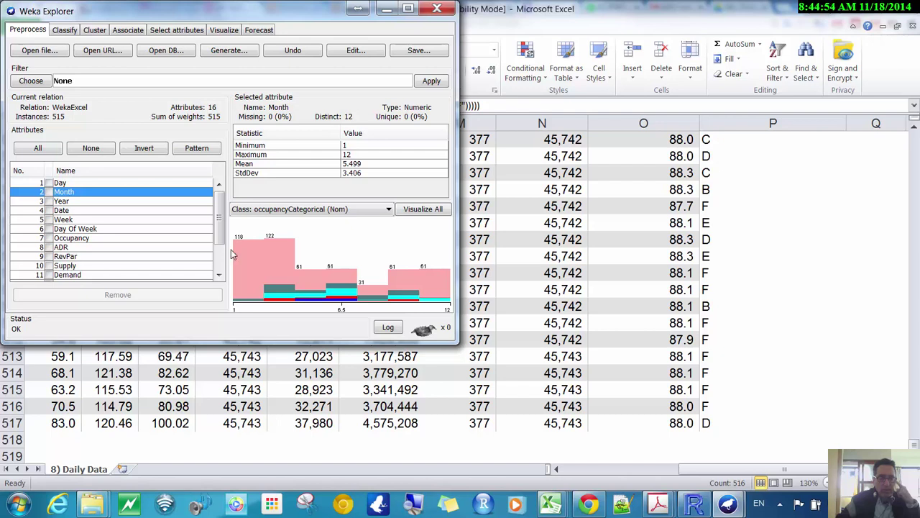
pyautogui.scroll(-1, 224, 229)
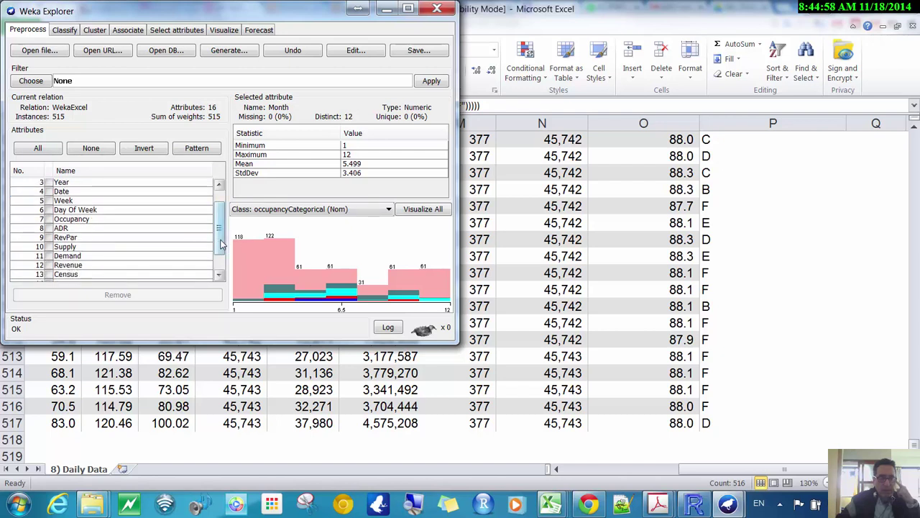
pyautogui.scroll(-2, 172, 244)
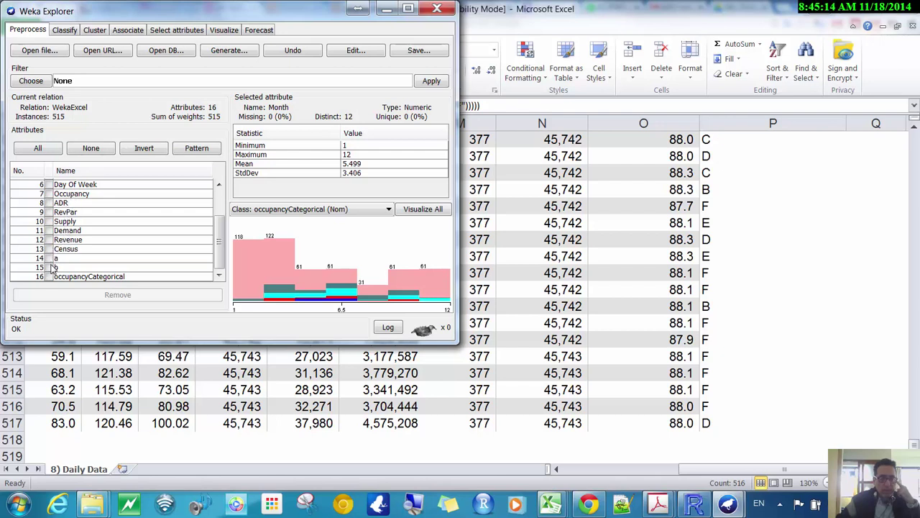
pyautogui.click(56, 150)
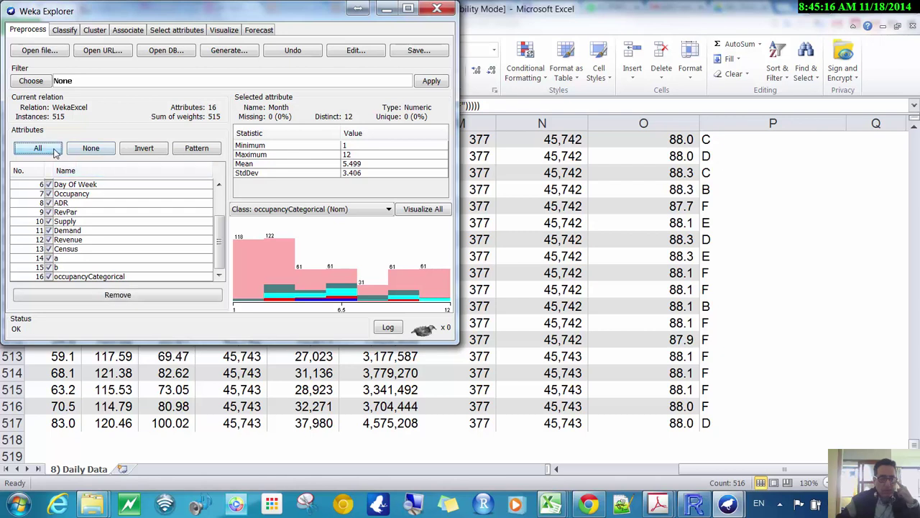
pyautogui.click(56, 277)
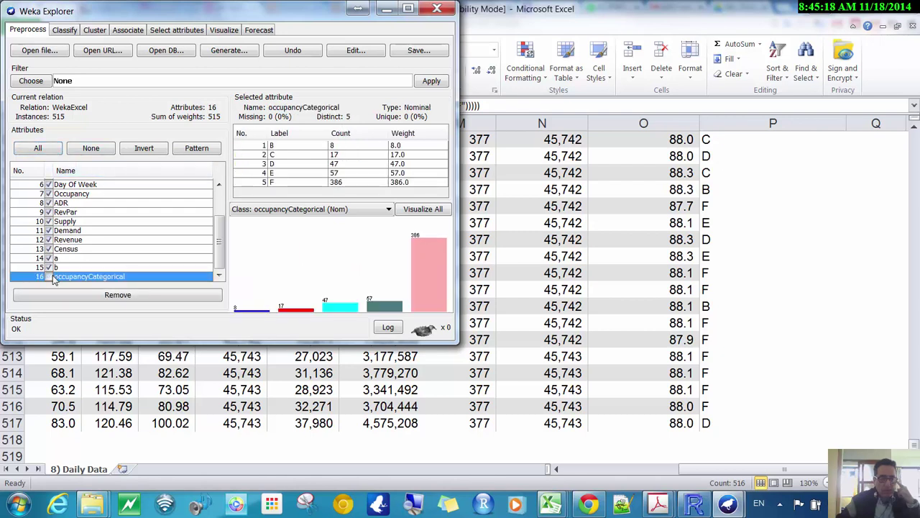
pyautogui.click(55, 224)
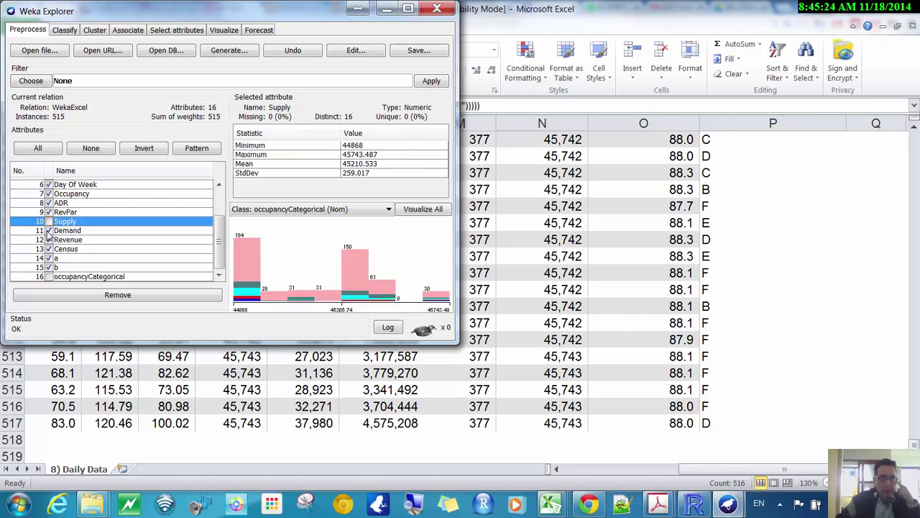
pyautogui.click(49, 232)
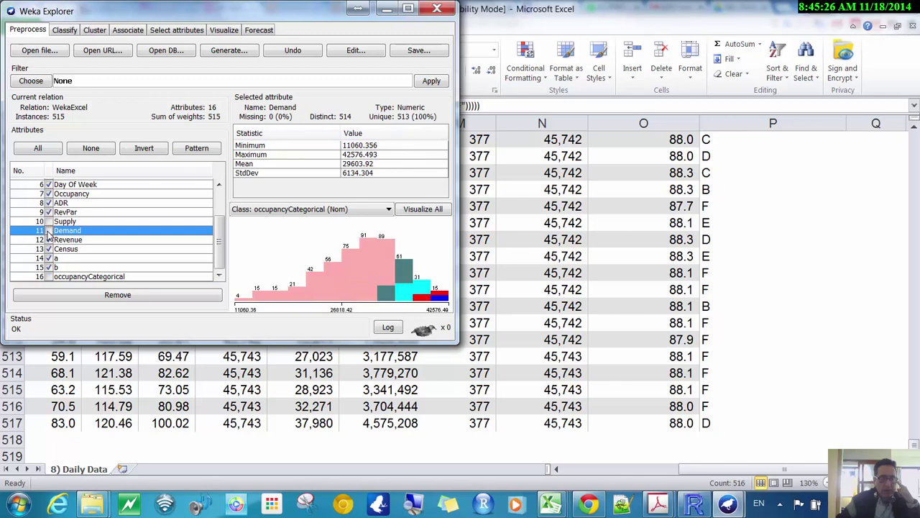
pyautogui.click(117, 296)
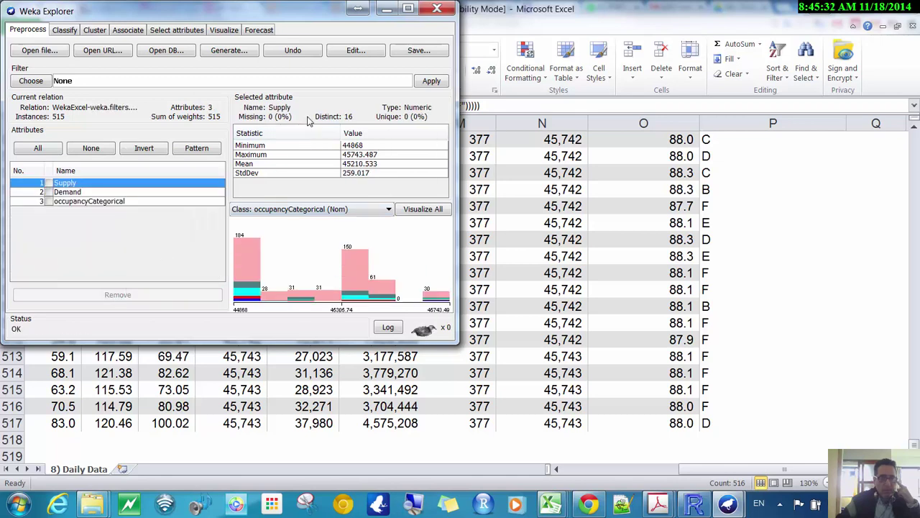
# Save the reduced dataset in My Documents as the ARFF data file MarketPhiladelpSupplyDemandOccCategorical.
pyautogui.click(439, 50)
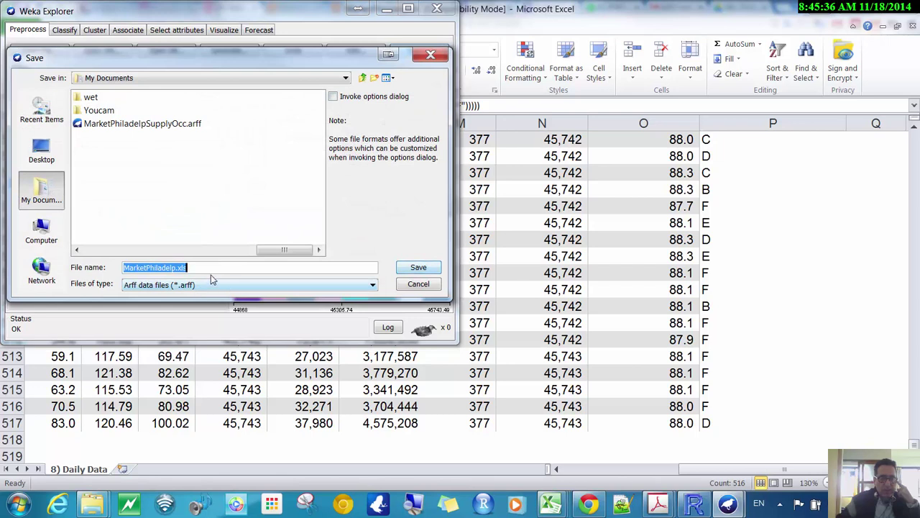
pyautogui.click(212, 271)
pyautogui.press('BackSpace')
pyautogui.press('BackSpace')
pyautogui.press('BackSpace')
pyautogui.press('BackSpace')
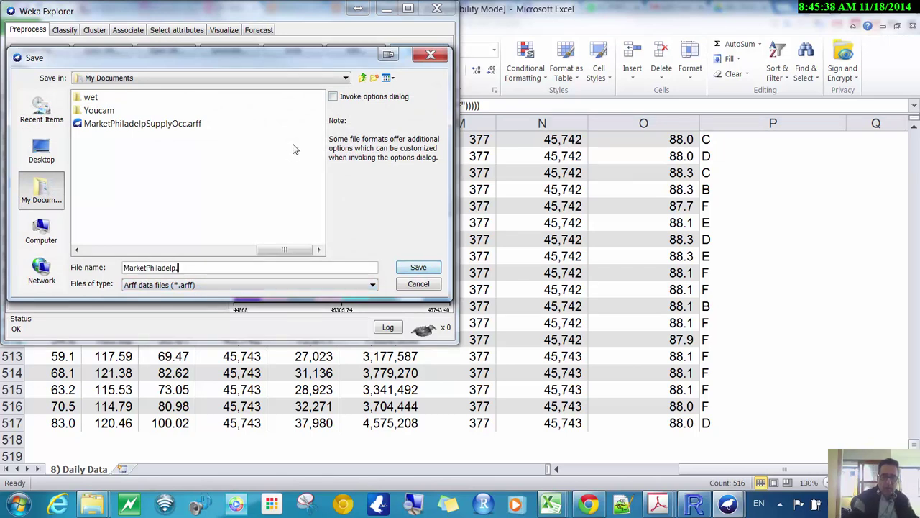
pyautogui.write('SupplyDe')
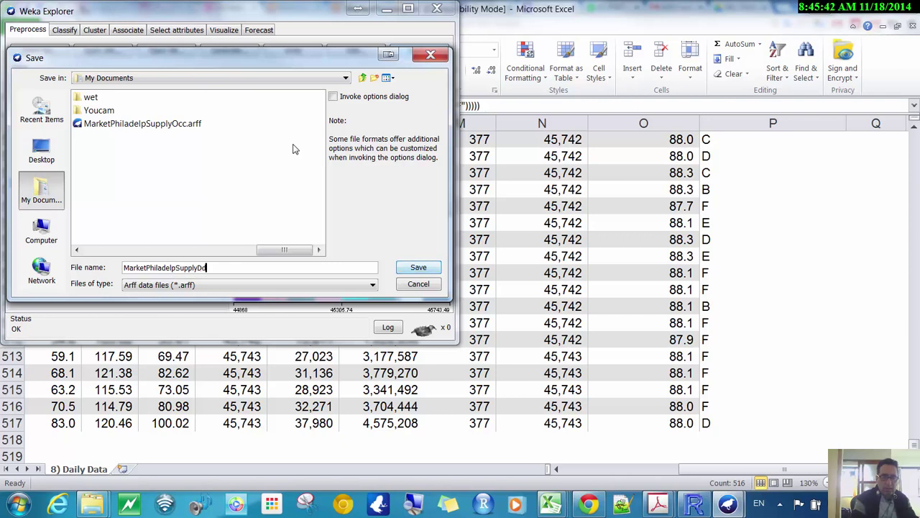
pyautogui.write('mandOccCategorical')
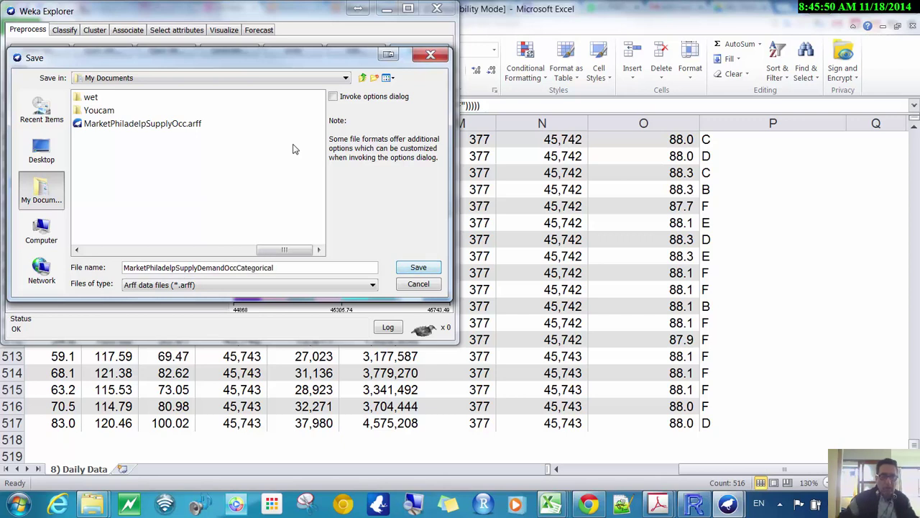
pyautogui.click(414, 267)
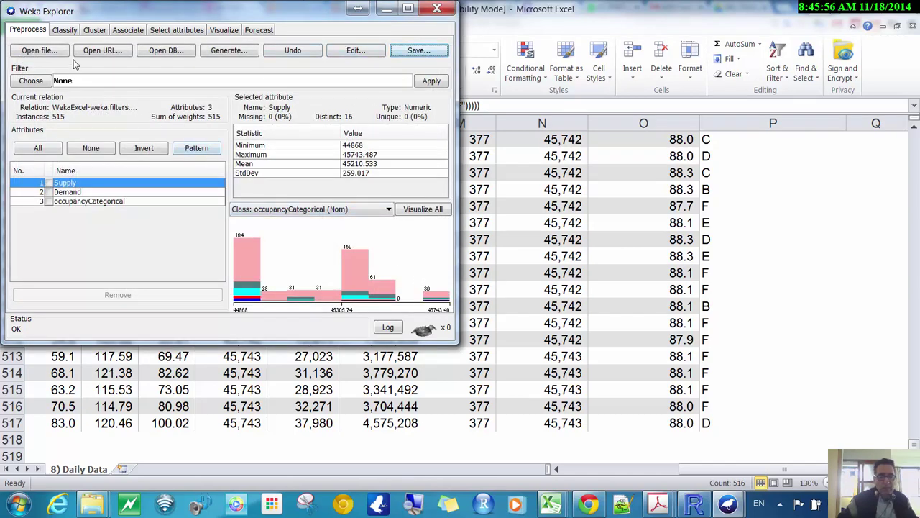
# Run the MultilayerPerceptron classifier on occupancyCategorical using the training set, and review the evaluation summary and confusion matrix.
pyautogui.click(74, 33)
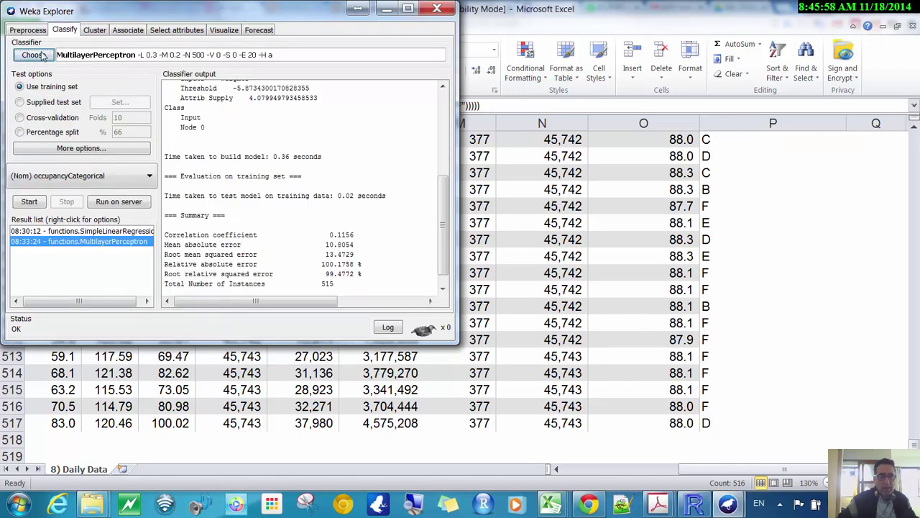
pyautogui.click(31, 202)
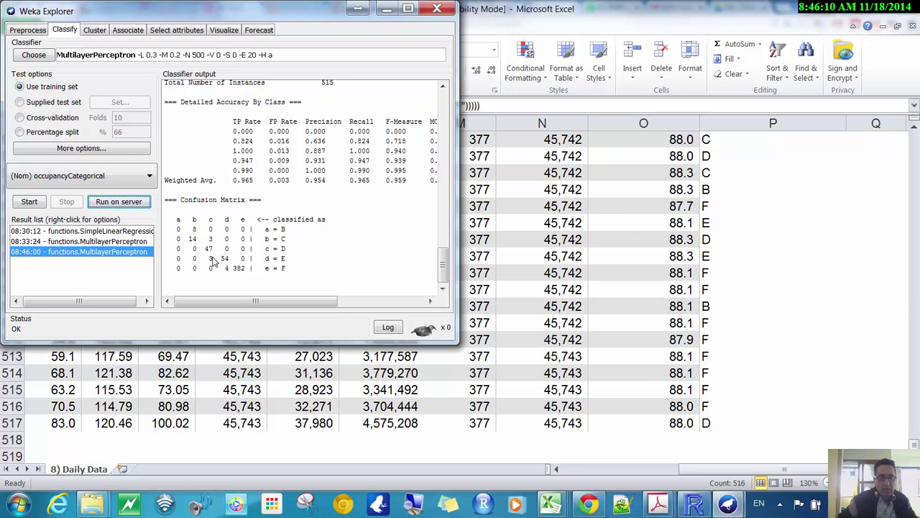
pyautogui.click(442, 102)
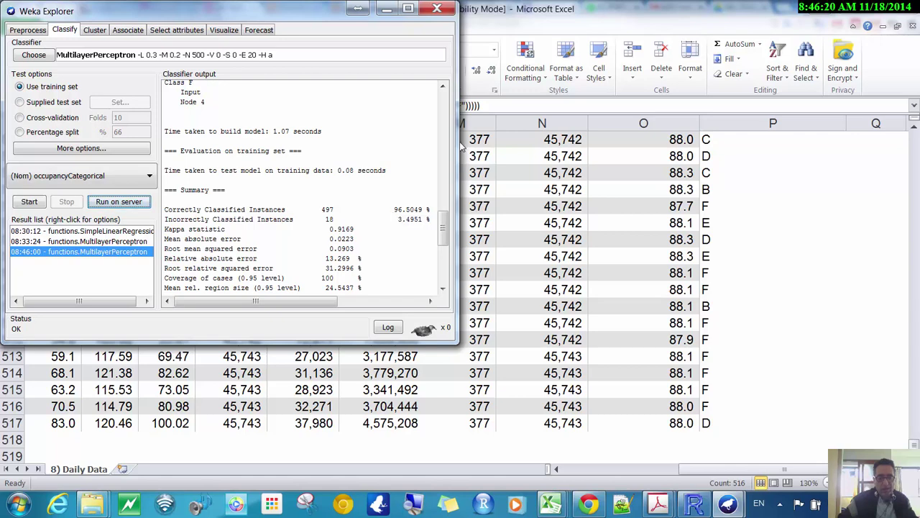
# Examine the tree-based classifiers offered as alternatives to MultilayerPerceptron in the classifier list.
pyautogui.click(35, 54)
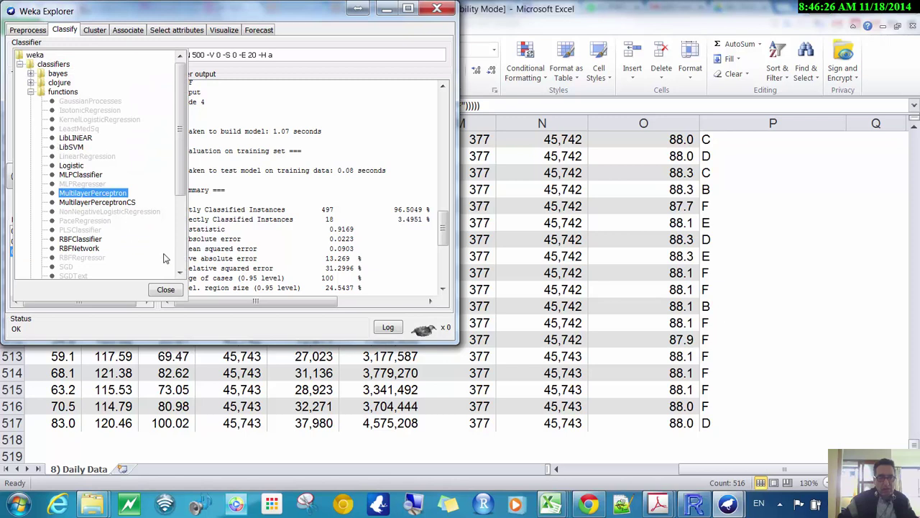
pyautogui.scroll(-4, 182, 257)
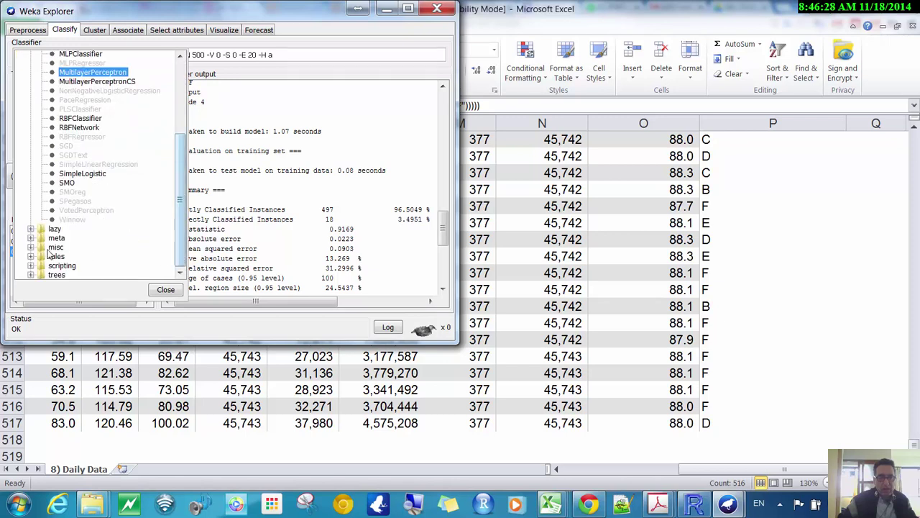
pyautogui.click(31, 275)
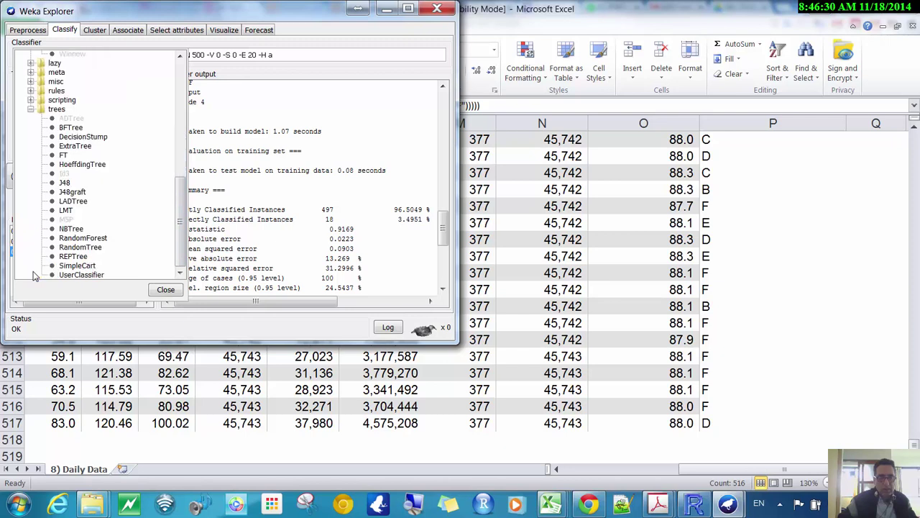
# Switch to the MarketPhiladelp workbook in Excel and auto-fit the Date column so the full dates fit.
pyautogui.click(385, 10)
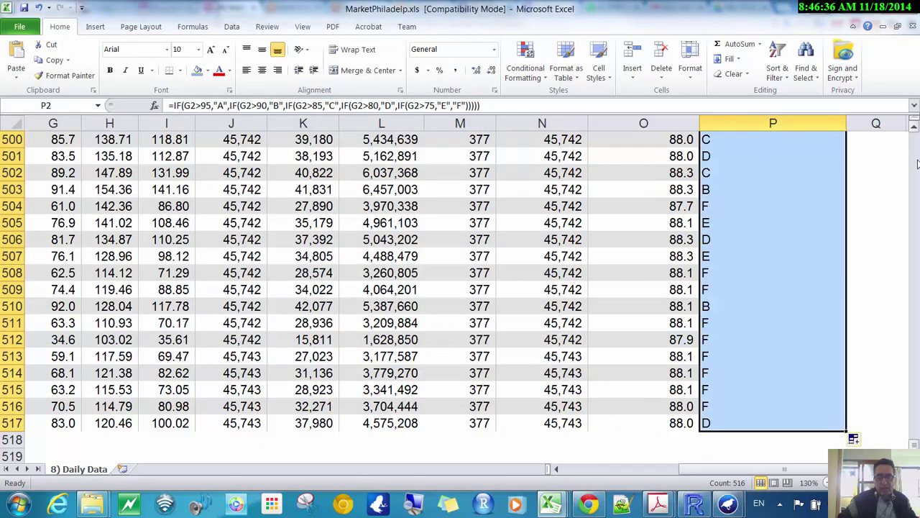
pyautogui.click(915, 157)
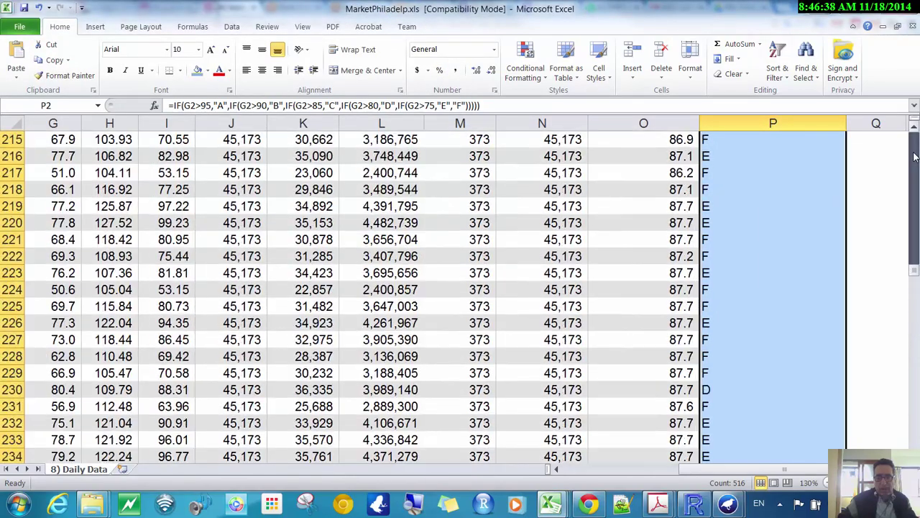
pyautogui.moveTo(915, 156); pyautogui.dragTo(914, 128)
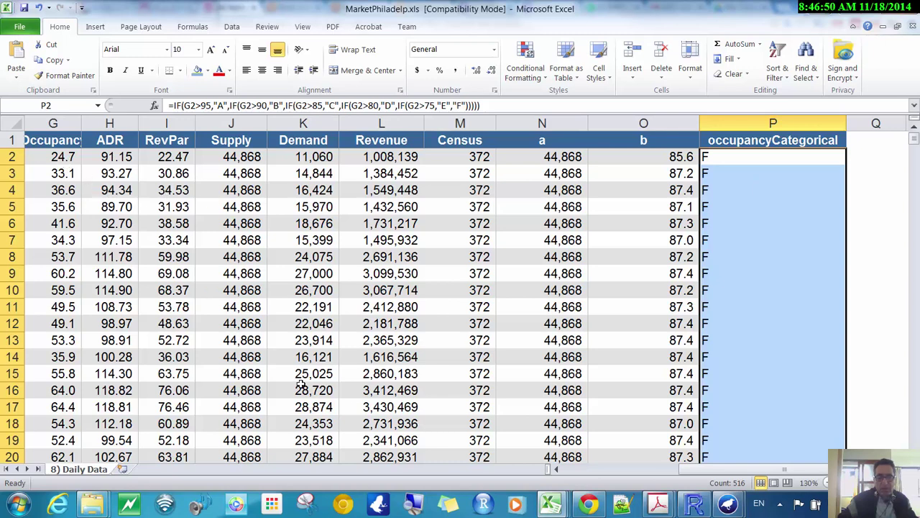
pyautogui.click(600, 469)
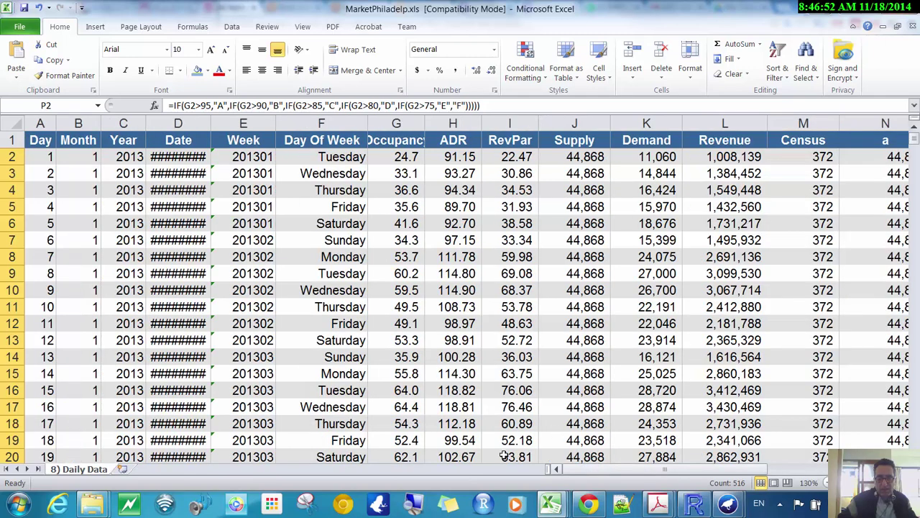
pyautogui.doubleClick(210, 123)
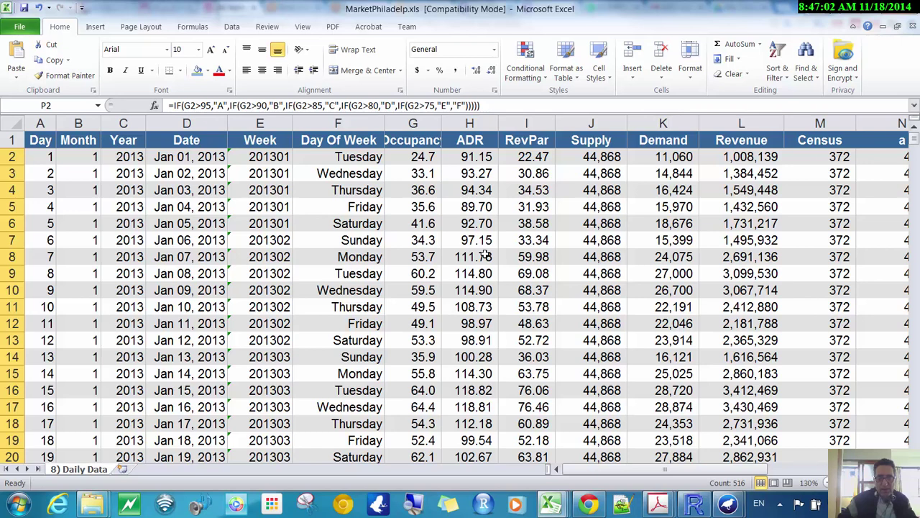
# Examine the January 4 row, comparing its Occupancy with the same day's Supply, Demand and occupancyCategorical values.
pyautogui.click(335, 206)
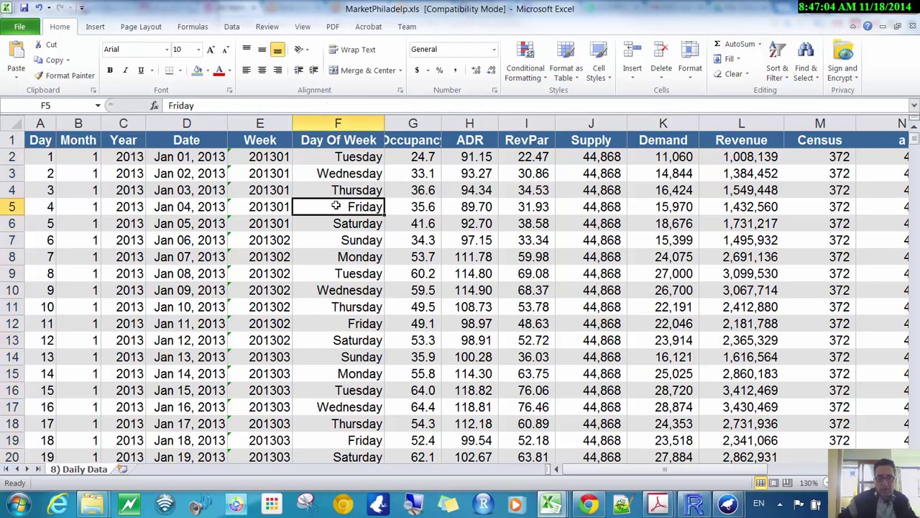
pyautogui.moveTo(336, 206); pyautogui.dragTo(486, 209)
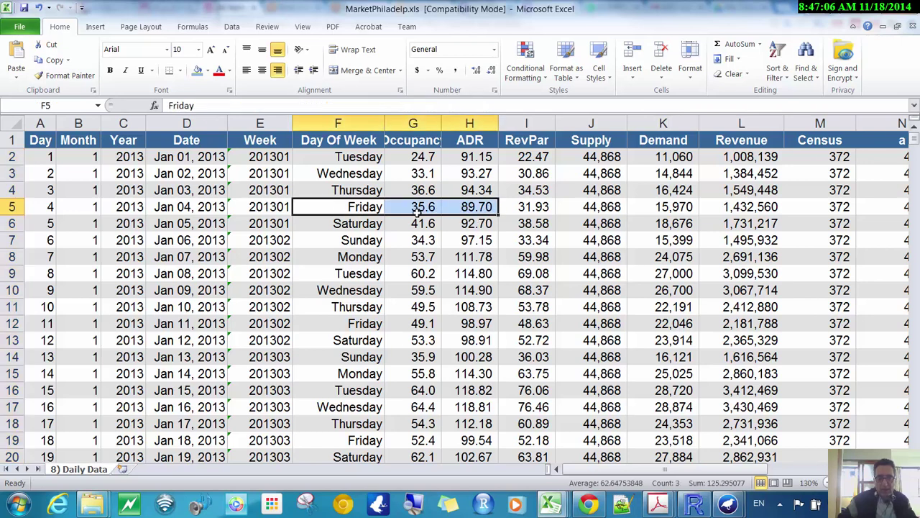
pyautogui.moveTo(411, 209); pyautogui.dragTo(640, 208)
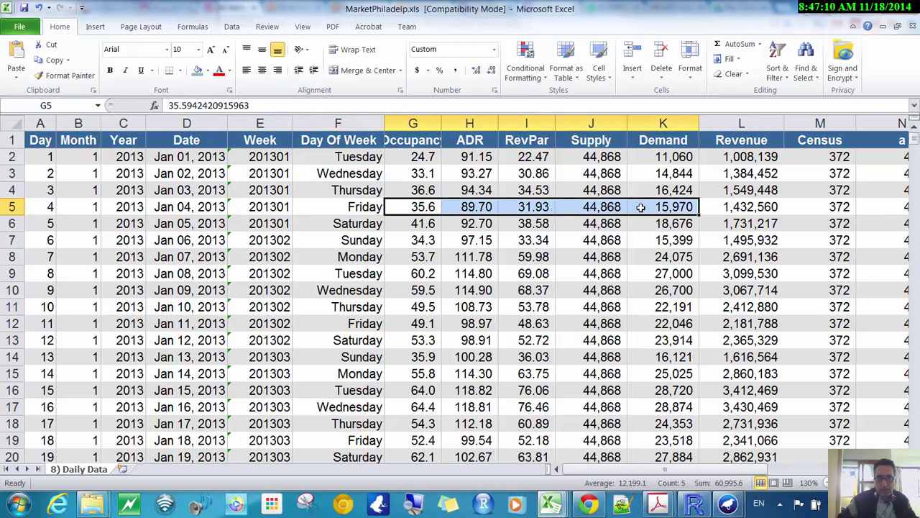
pyautogui.click(612, 207)
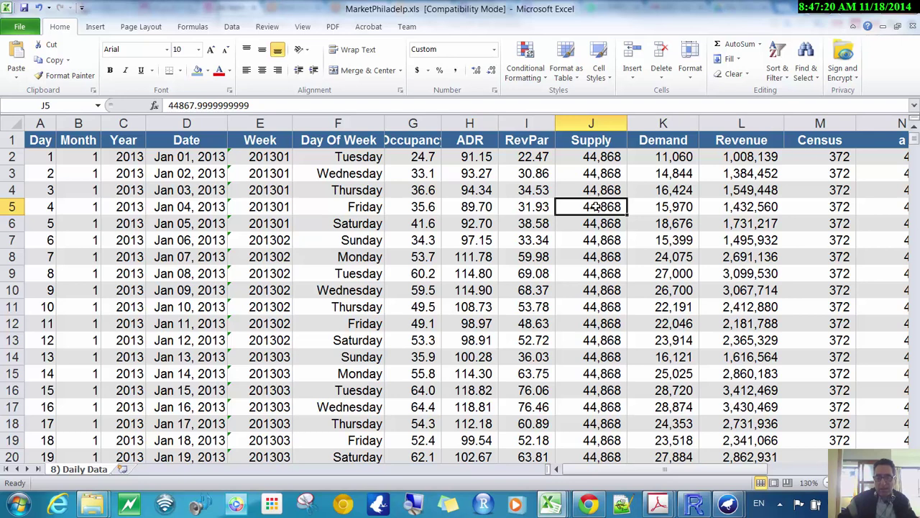
pyautogui.click(807, 472)
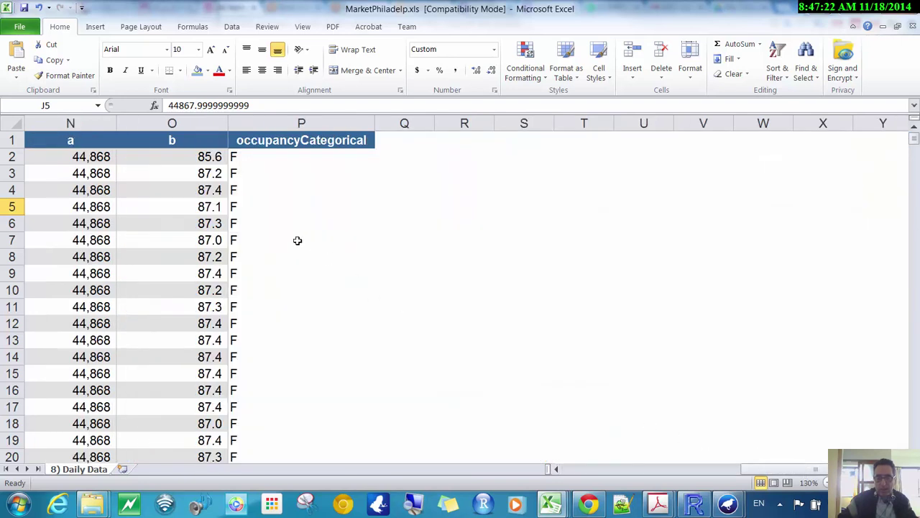
pyautogui.click(587, 472)
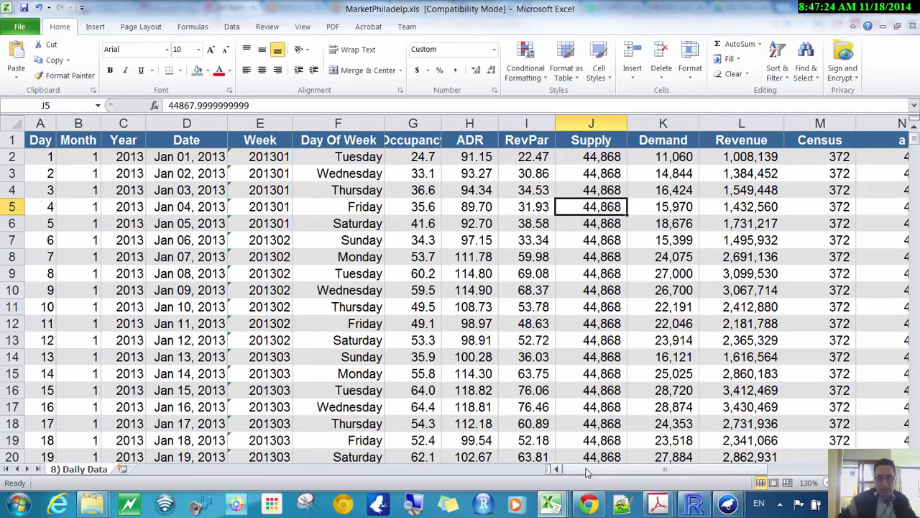
pyautogui.click(417, 210)
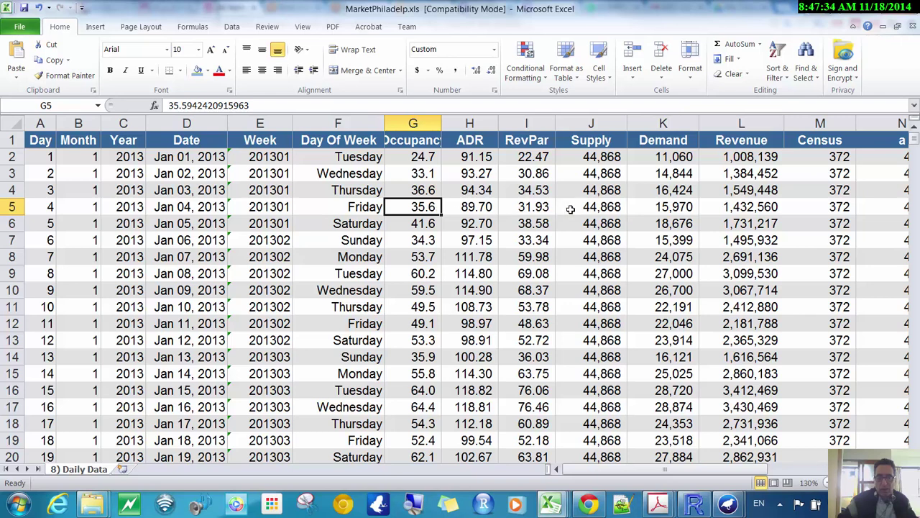
pyautogui.click(606, 208)
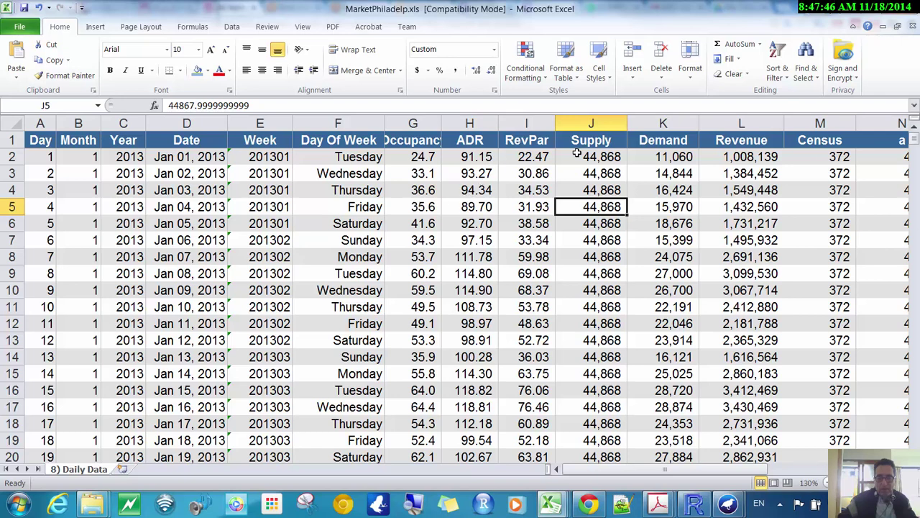
# Compare the ADR value in the first data row with the Occupancy values of the same and following days.
pyautogui.click(478, 156)
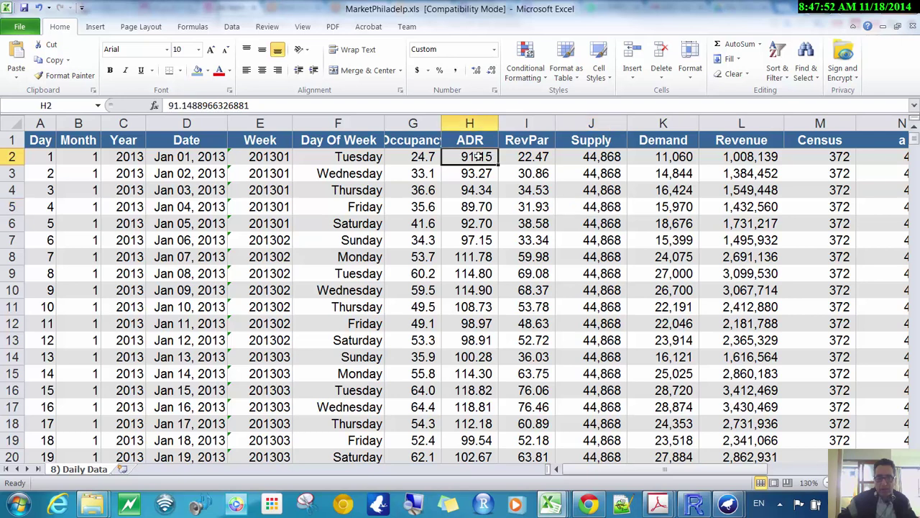
pyautogui.click(425, 175)
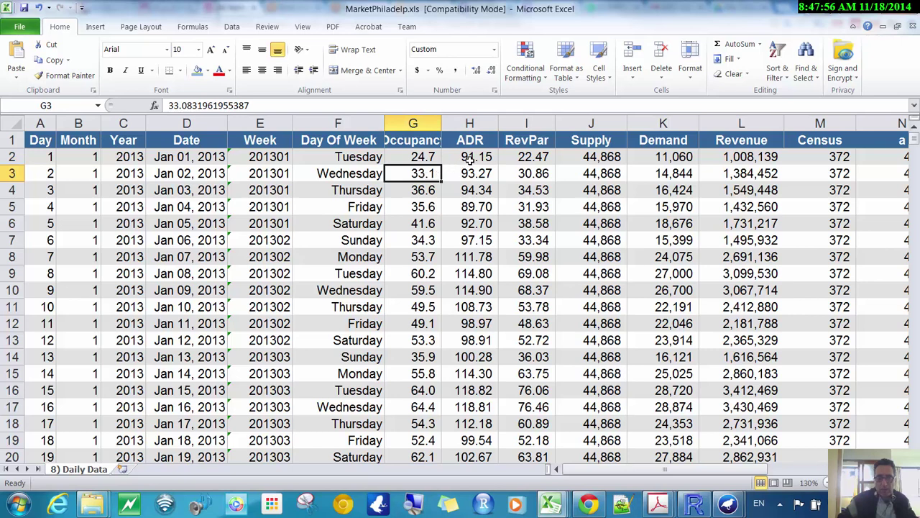
pyautogui.click(468, 160)
pyautogui.click(425, 191)
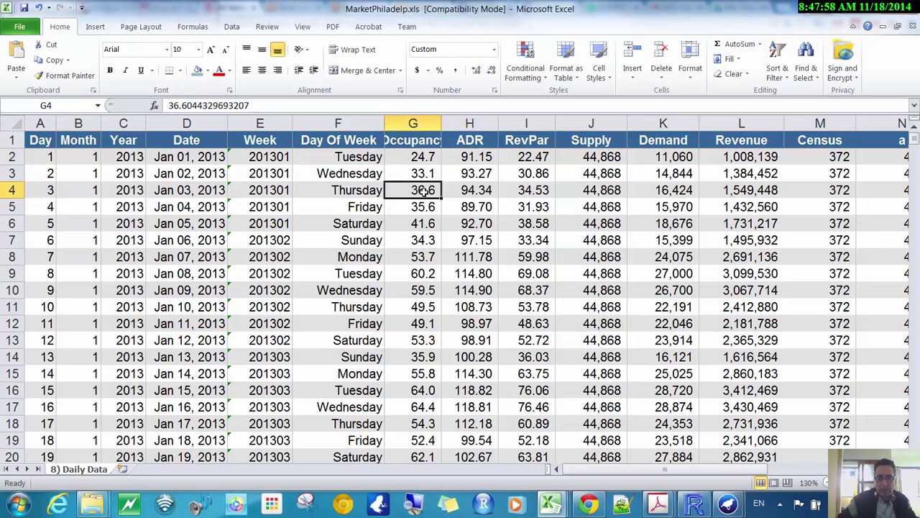
pyautogui.click(471, 157)
pyautogui.click(425, 158)
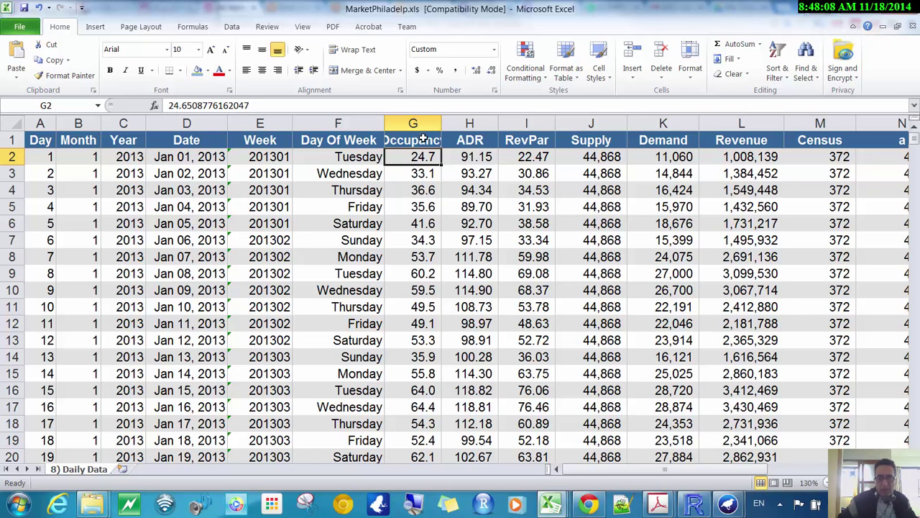
# Insert a blank row directly below the header row.
pyautogui.click(12, 156)
pyautogui.rightClick(12, 156)
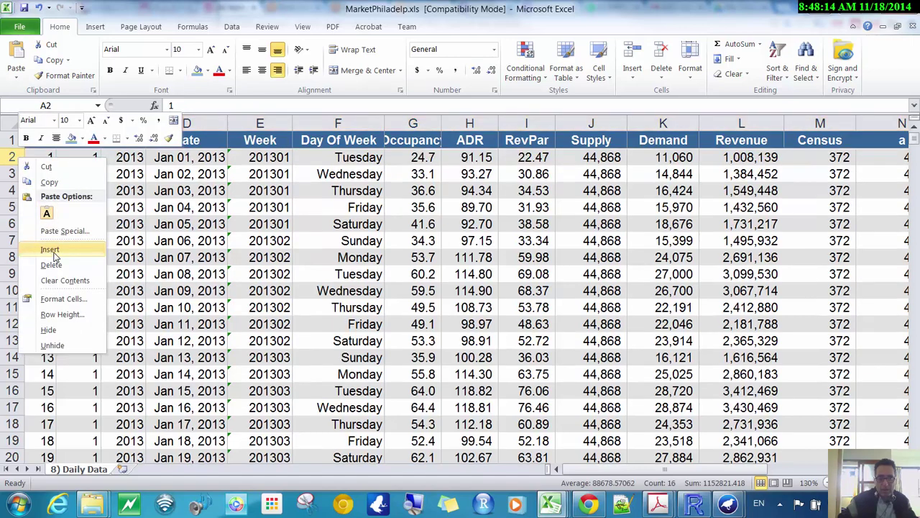
pyautogui.click(50, 249)
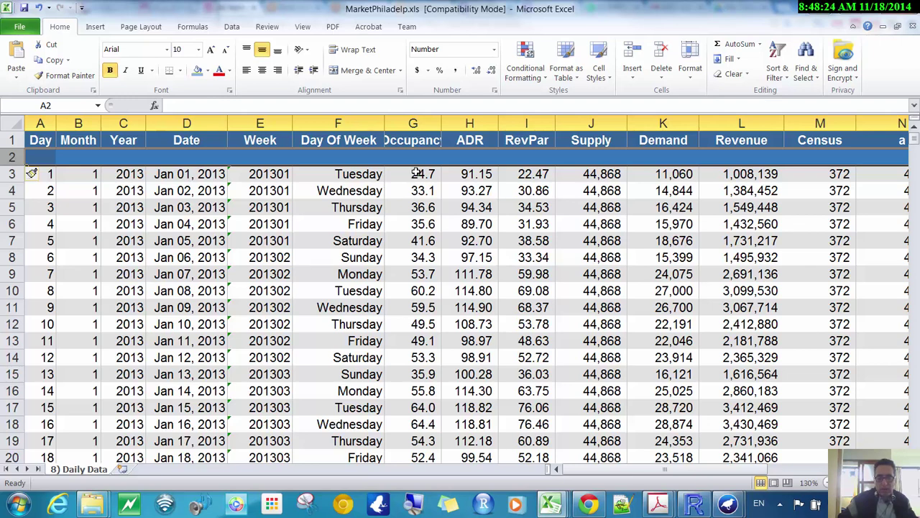
# Compare the January 1 Supply value with the Occupancy values of that day and the following days.
pyautogui.click(599, 175)
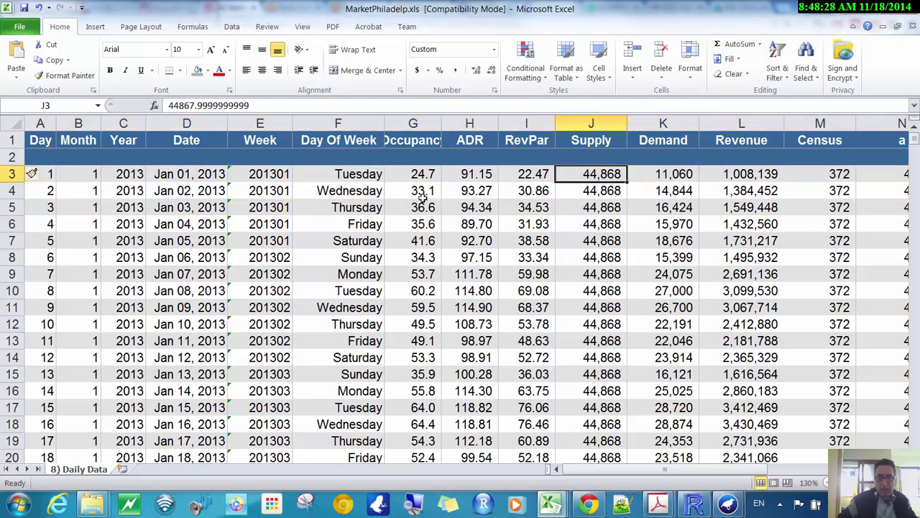
pyautogui.click(426, 194)
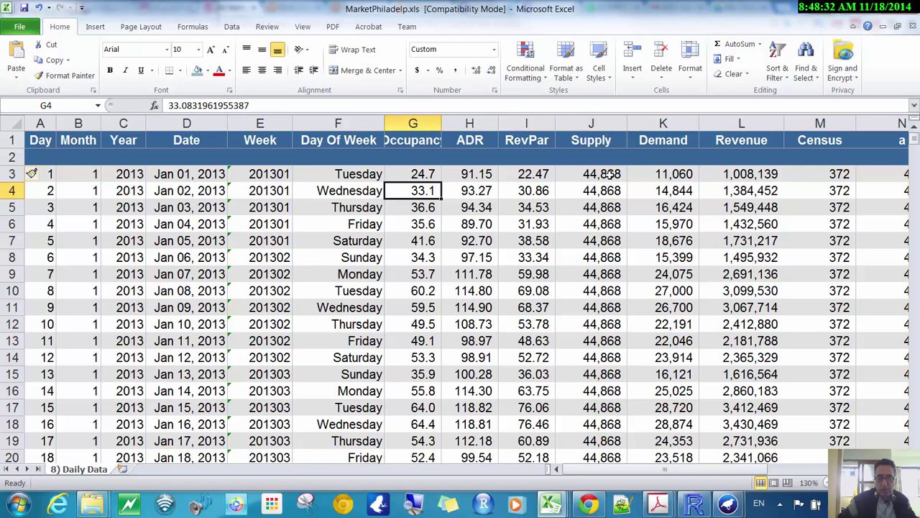
pyautogui.click(610, 174)
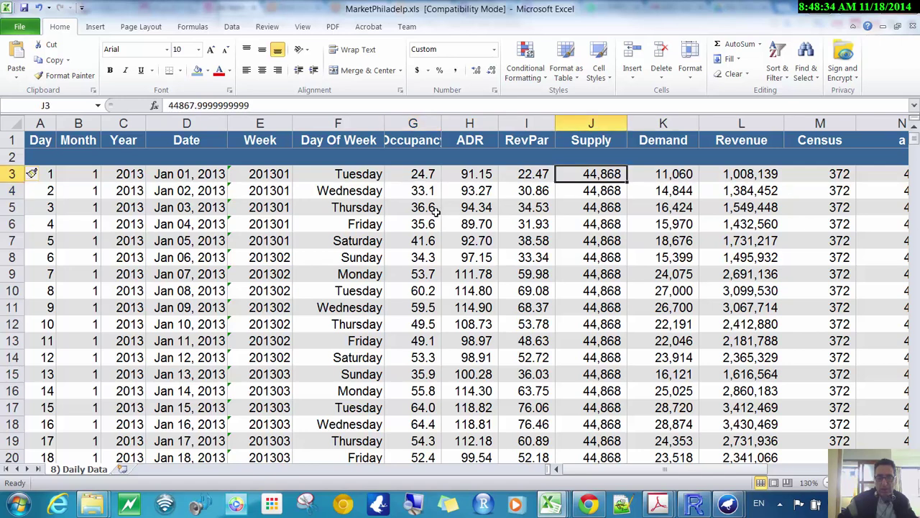
pyautogui.click(431, 310)
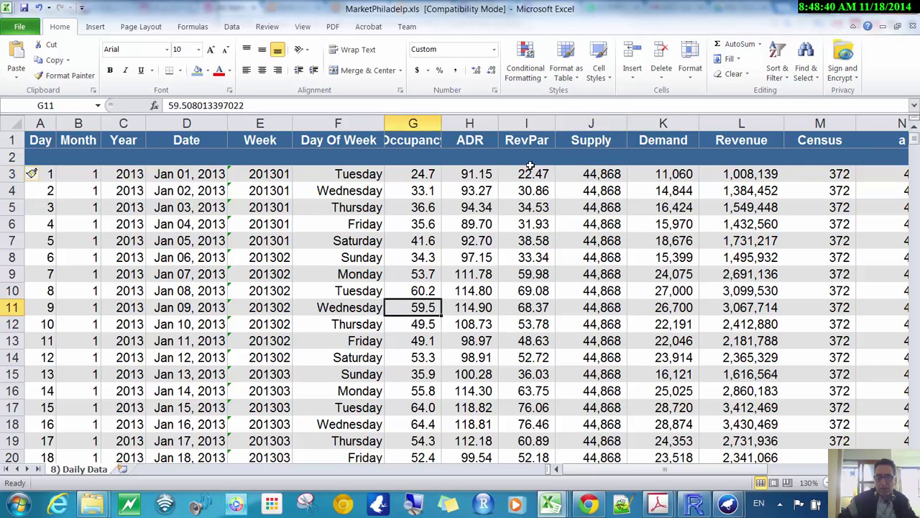
pyautogui.click(607, 172)
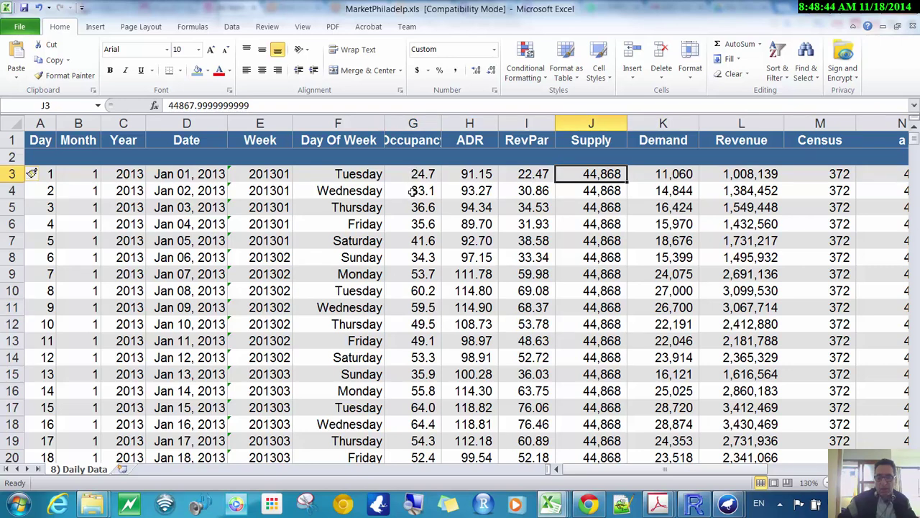
pyautogui.click(414, 190)
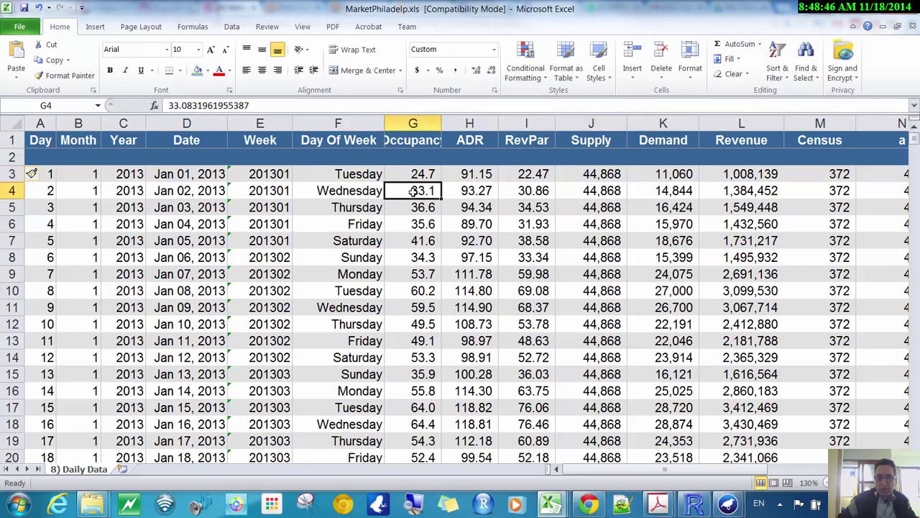
pyautogui.click(420, 176)
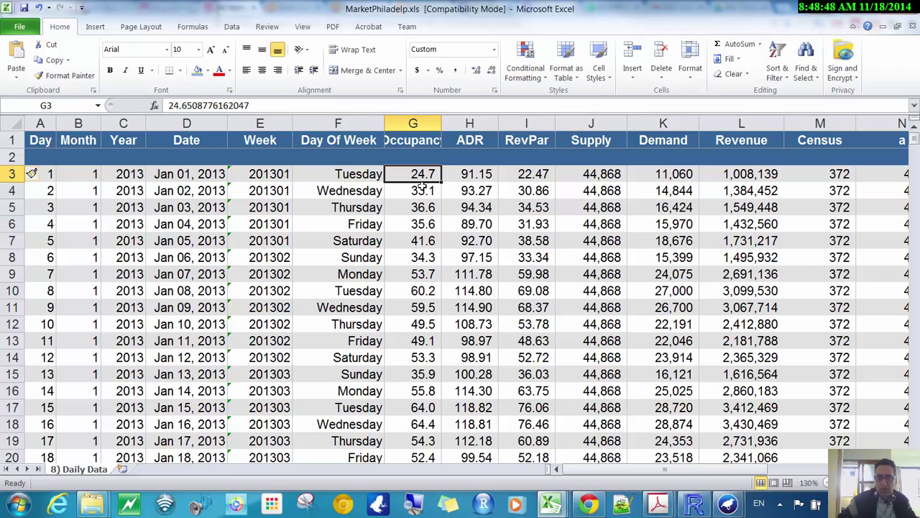
pyautogui.click(420, 207)
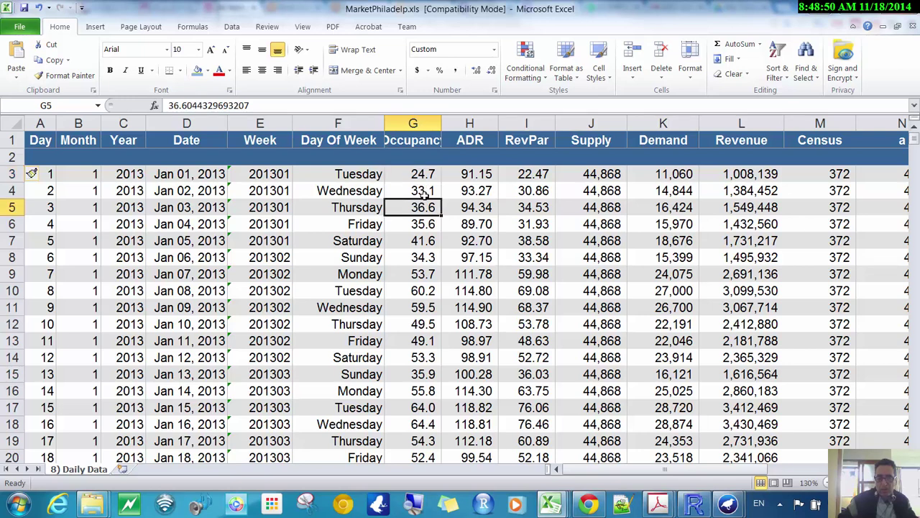
pyautogui.click(422, 191)
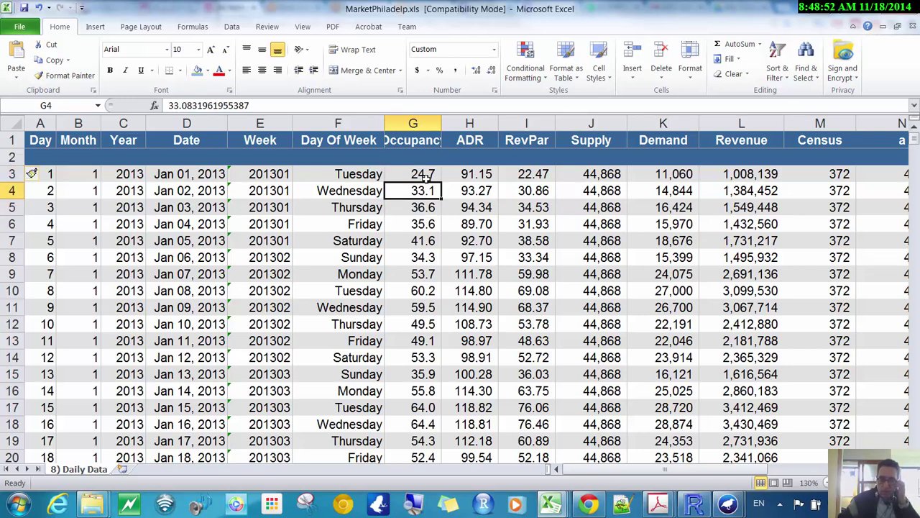
# Move all Occupancy values in column G up one row so the data starts in G2.
pyautogui.moveTo(425, 176); pyautogui.dragTo(412, 155)
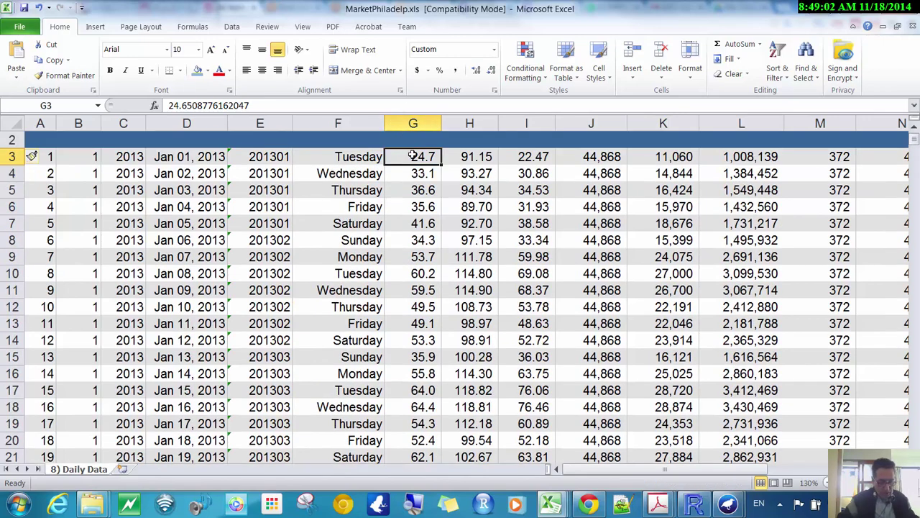
pyautogui.hotkey('ctrl', 'shift', 'Down')
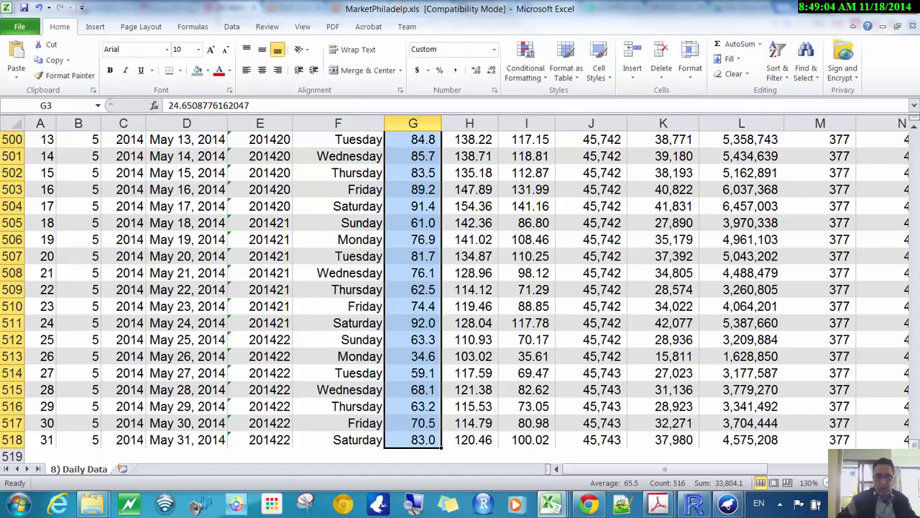
pyautogui.click(915, 144)
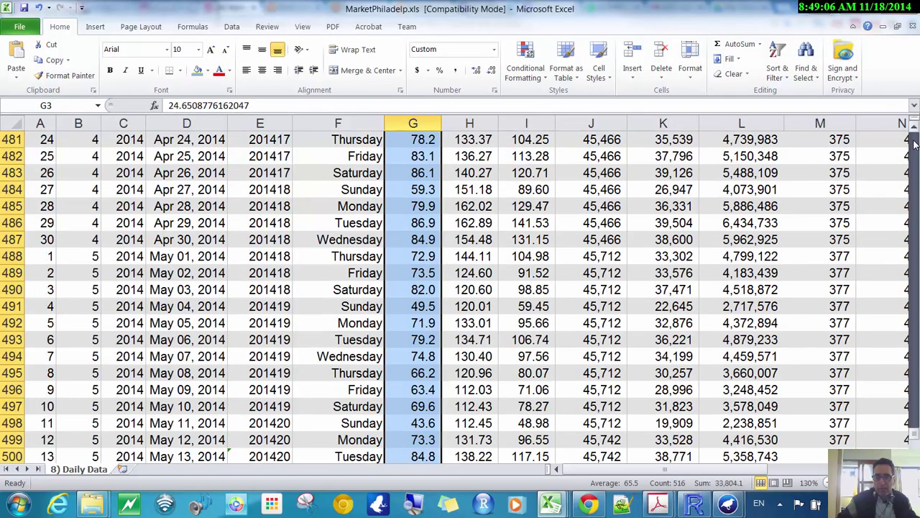
pyautogui.moveTo(915, 144); pyautogui.dragTo(915, 143)
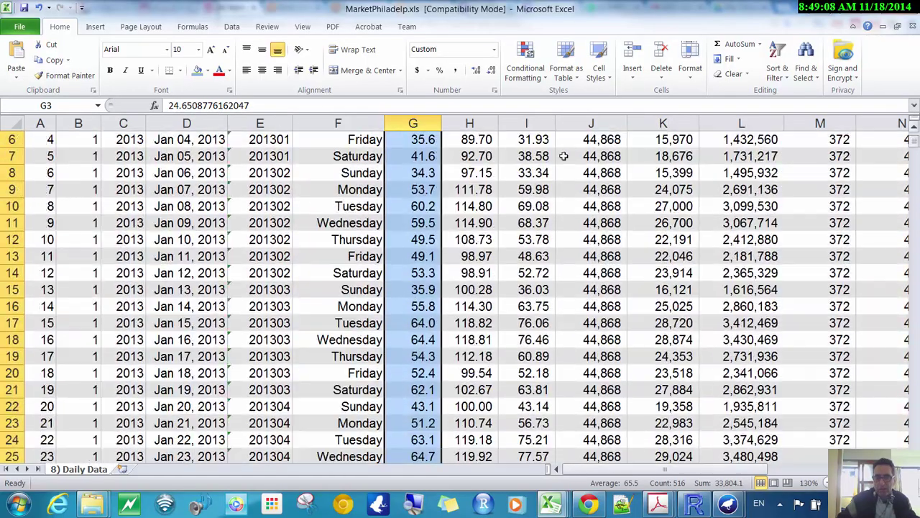
pyautogui.scroll(2, 461, 155)
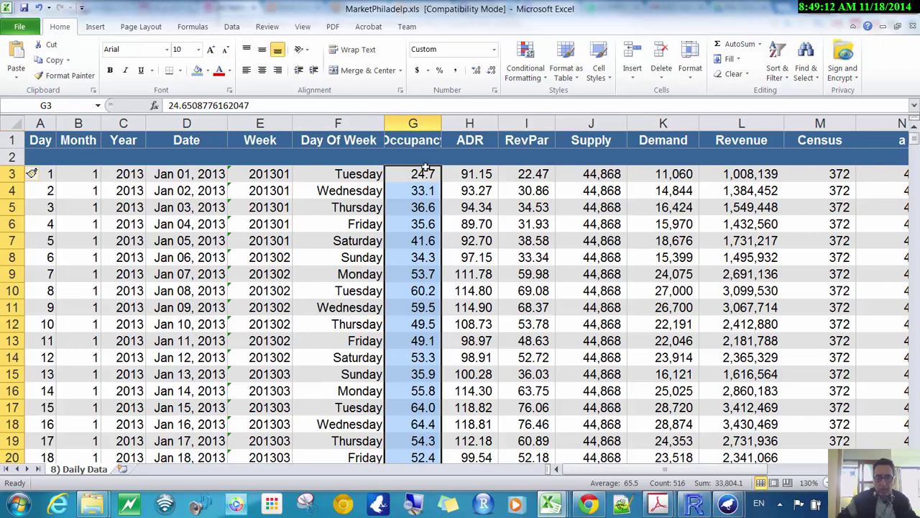
pyautogui.moveTo(427, 167); pyautogui.dragTo(427, 164)
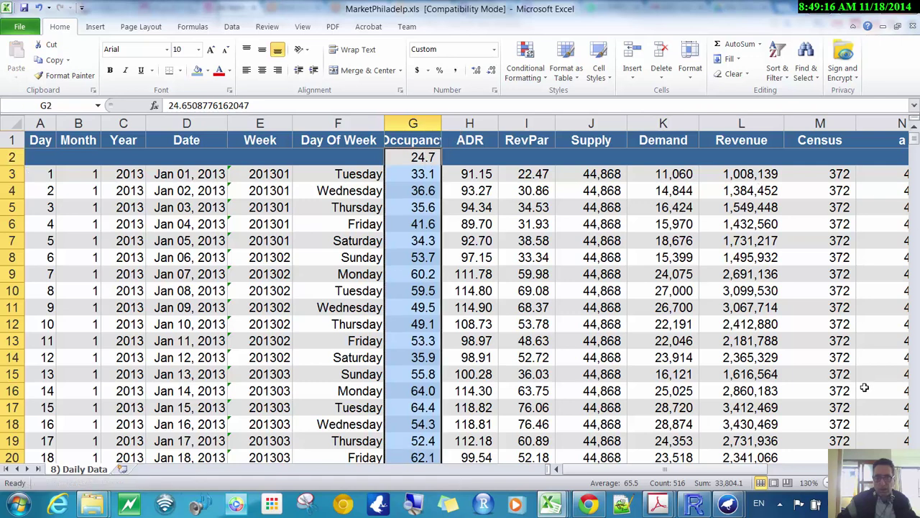
# Move all occupancyCategorical grades in column P up one row so they start in P2.
pyautogui.click(565, 469)
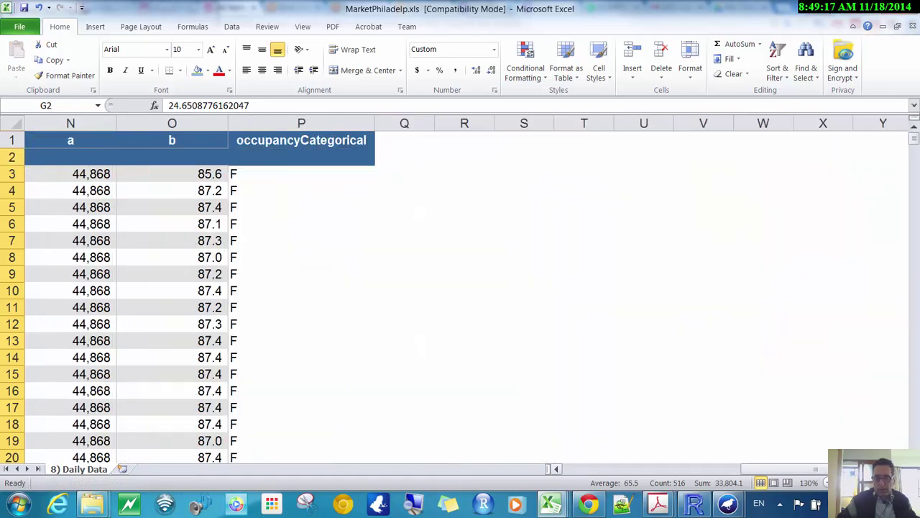
pyautogui.click(251, 180)
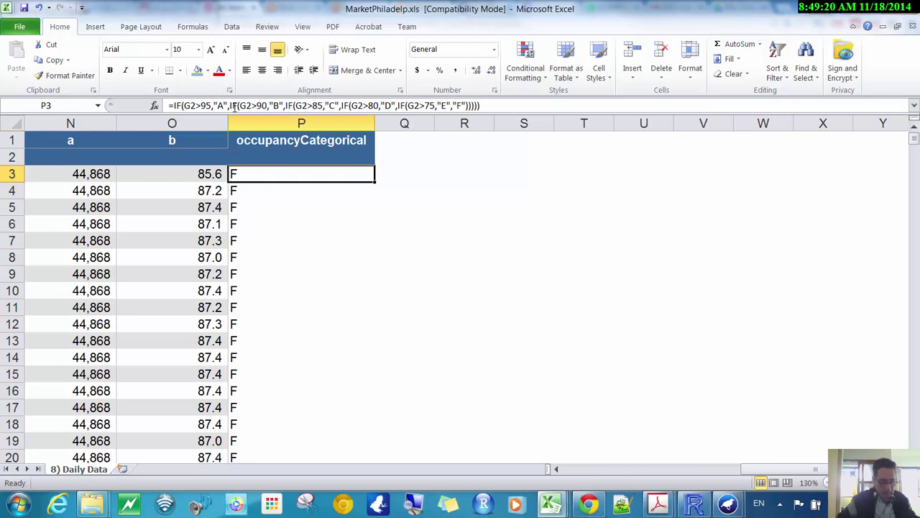
pyautogui.hotkey('ctrl', 'shift', 'Down')
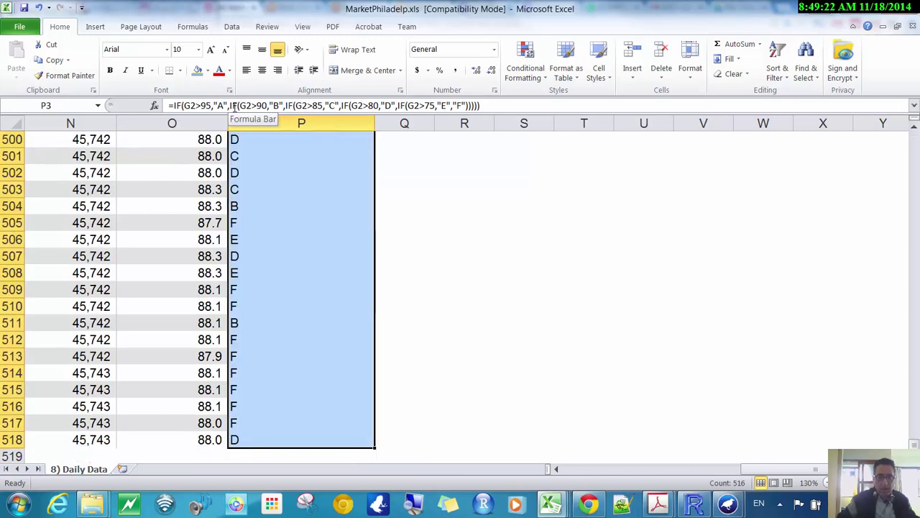
pyautogui.click(915, 164)
pyautogui.moveTo(914, 165); pyautogui.dragTo(915, 134)
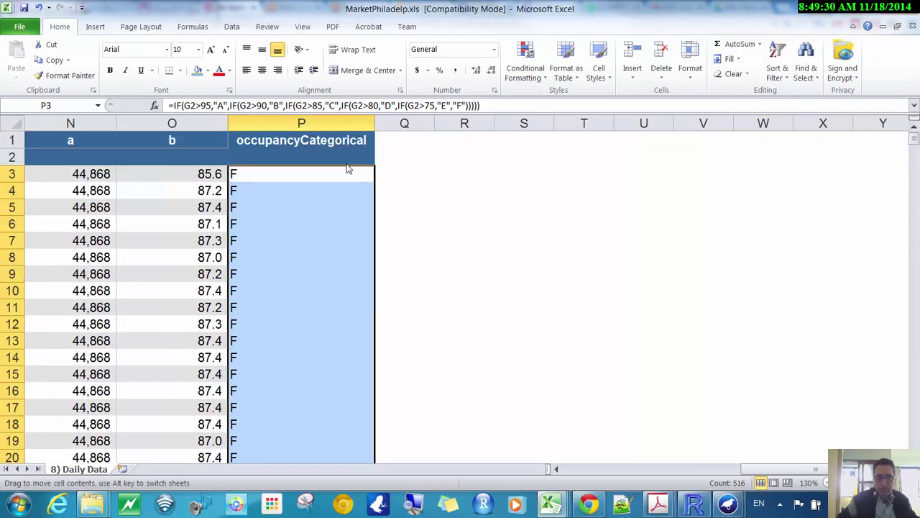
pyautogui.moveTo(348, 168); pyautogui.dragTo(350, 164)
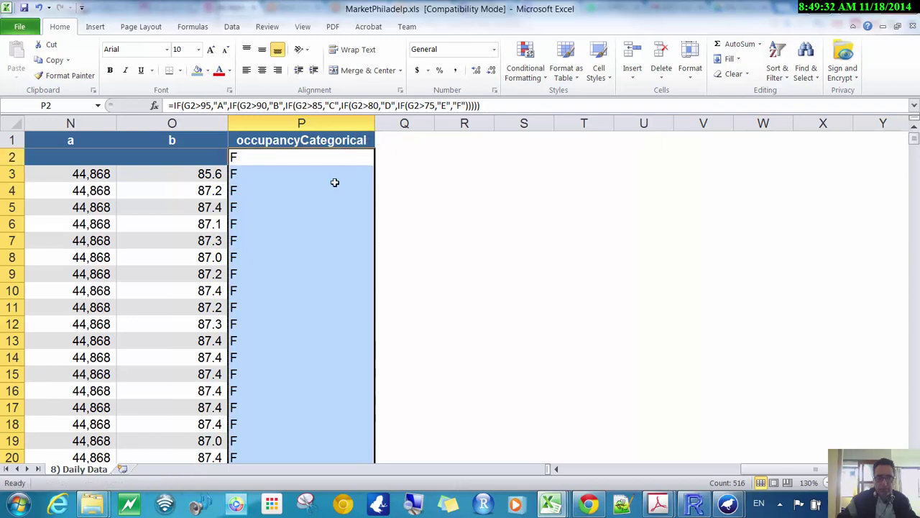
# Delete row 2, which holds only the shifted first Occupancy value and its grade.
pyautogui.click(583, 469)
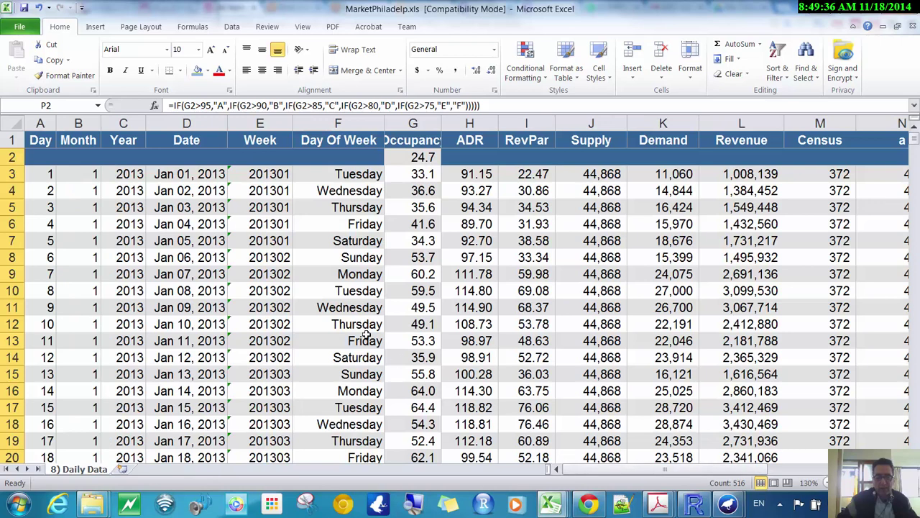
pyautogui.click(12, 157)
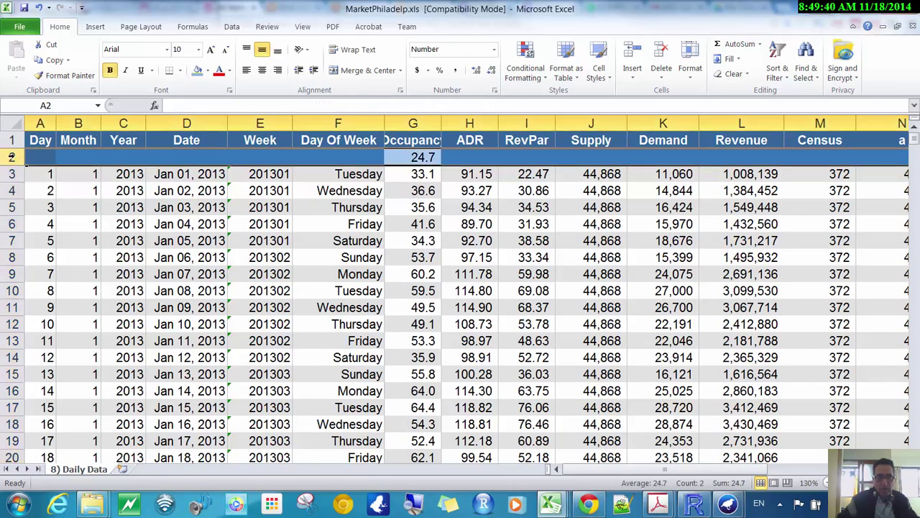
pyautogui.rightClick(12, 157)
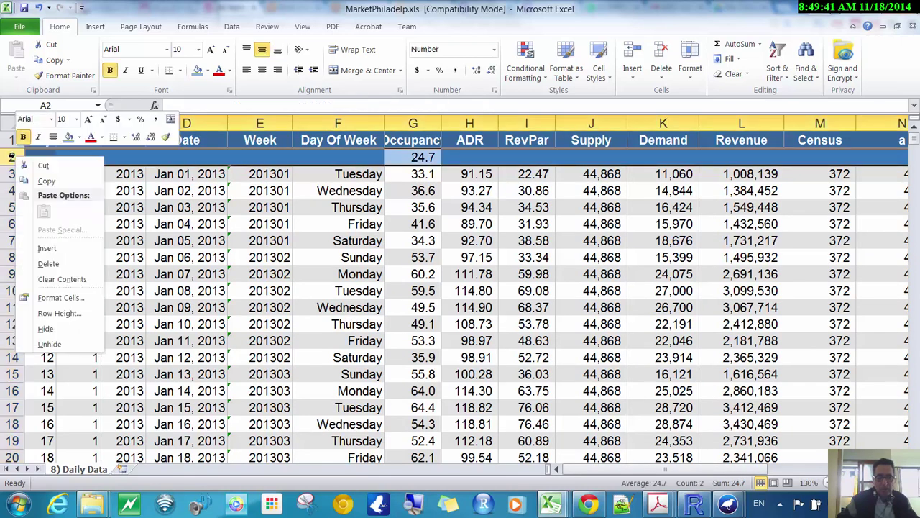
pyautogui.click(49, 263)
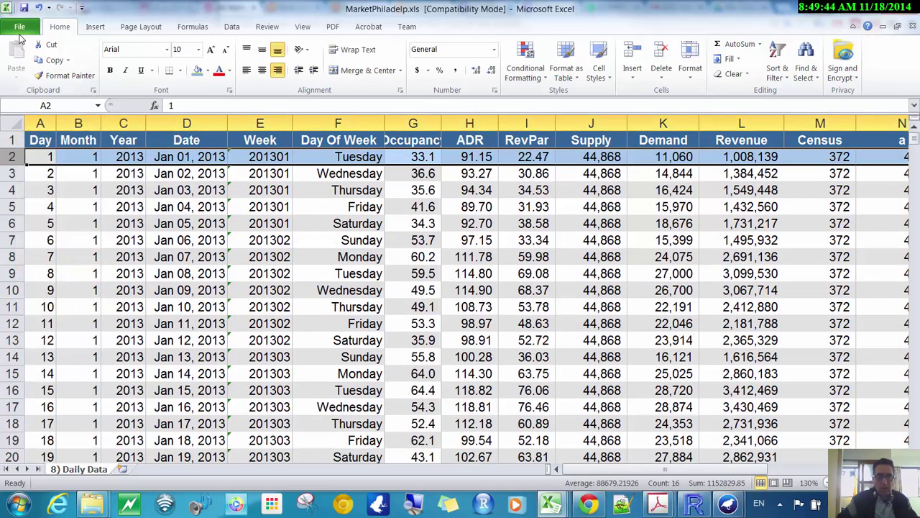
# Save the workbook as a new Excel 97-2003 file named MarketPhiladelpOneDayLag in the Documents library.
pyautogui.click(22, 26)
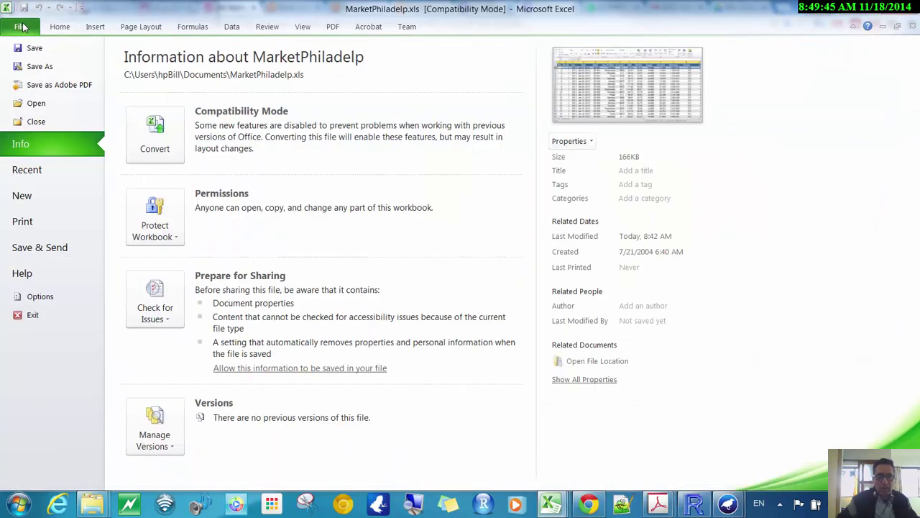
pyautogui.click(40, 72)
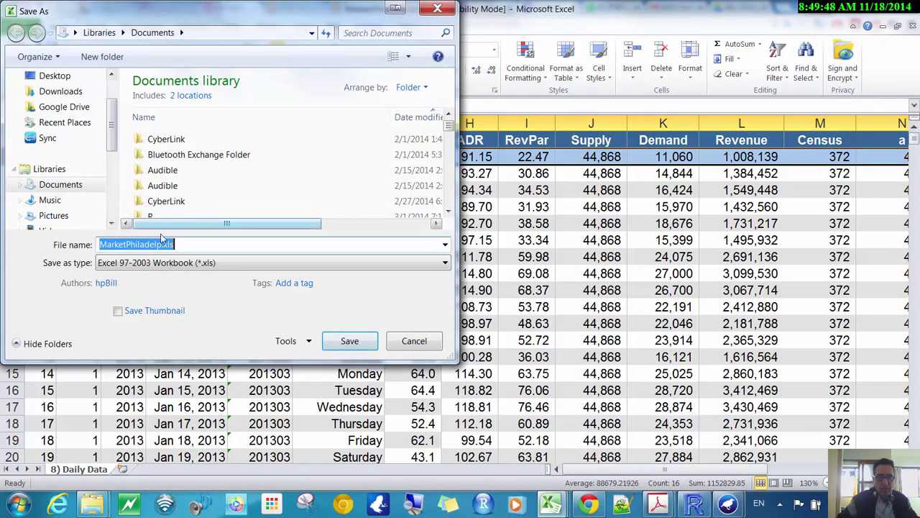
pyautogui.press('End')
pyautogui.press('BackSpace')
pyautogui.press('BackSpace')
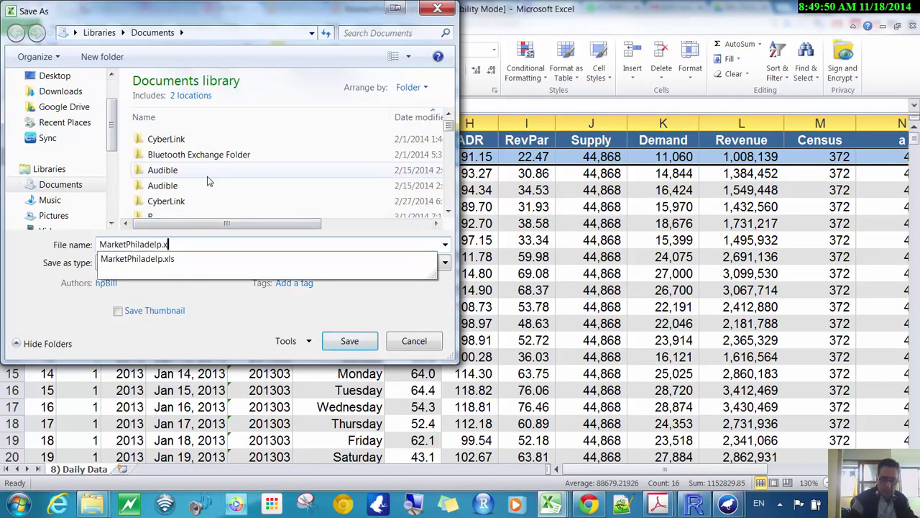
pyautogui.press('BackSpace')
pyautogui.press('BackSpace')
pyautogui.write('One')
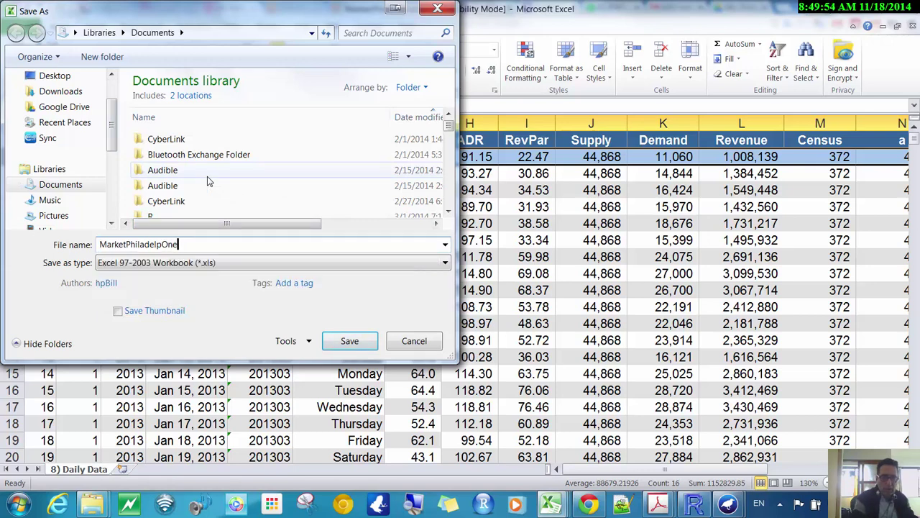
pyautogui.write('DayLag')
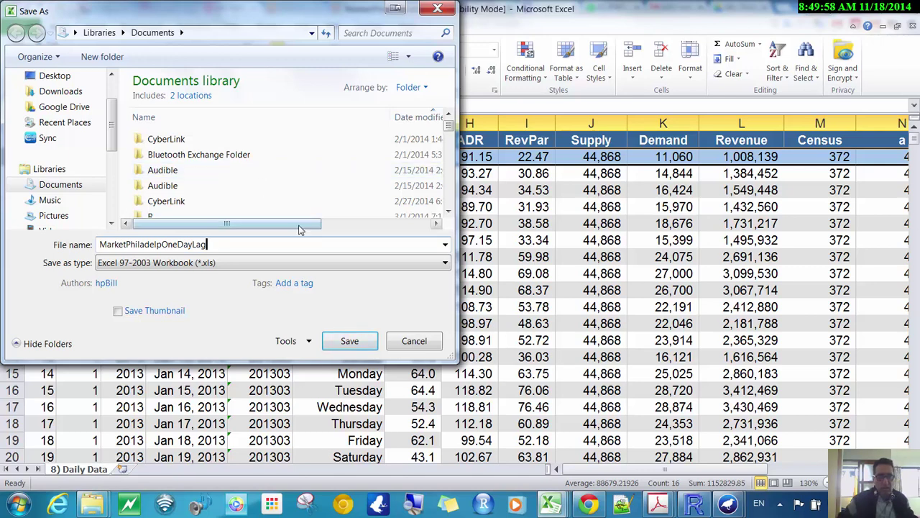
pyautogui.click(350, 342)
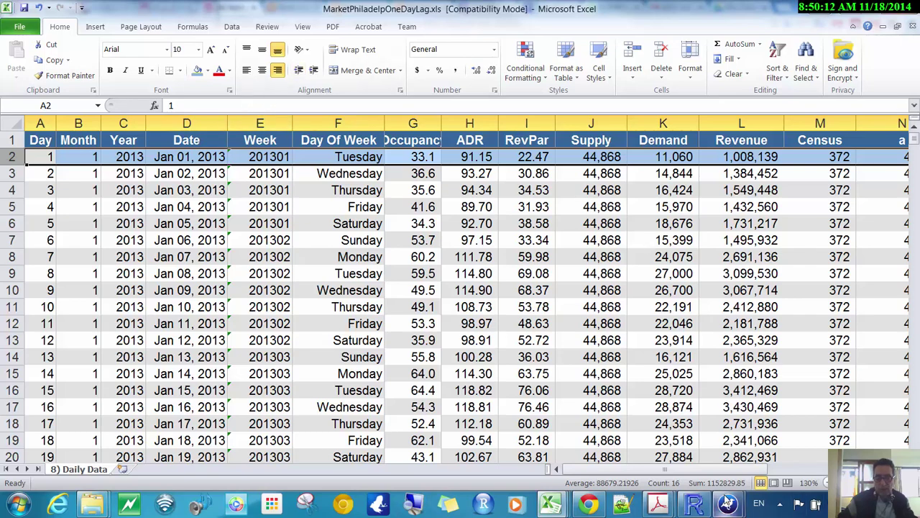
# Switch to Weka Explorer and load the Excel spreadsheet MarketPhiladelpOneDayLag.xls as the dataset.
pyautogui.click(727, 503)
pyautogui.click(763, 451)
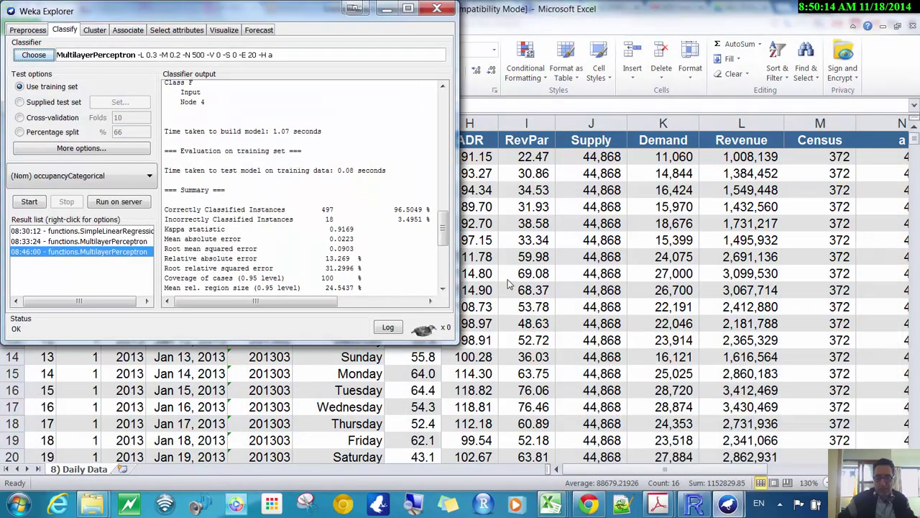
pyautogui.click(39, 32)
pyautogui.click(38, 54)
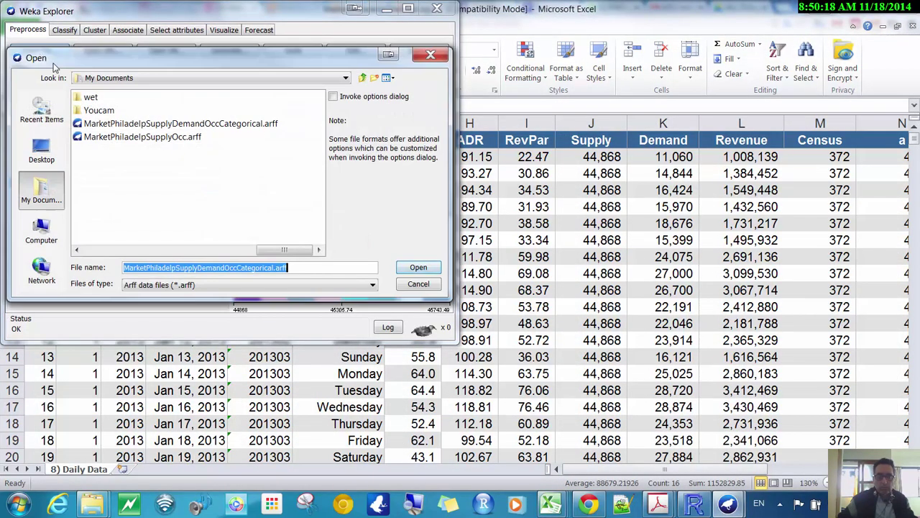
pyautogui.click(159, 285)
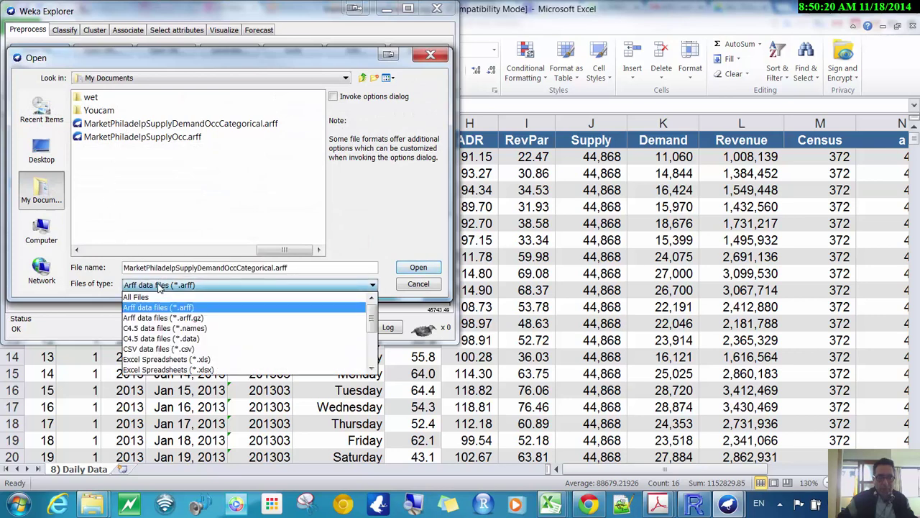
pyautogui.click(175, 360)
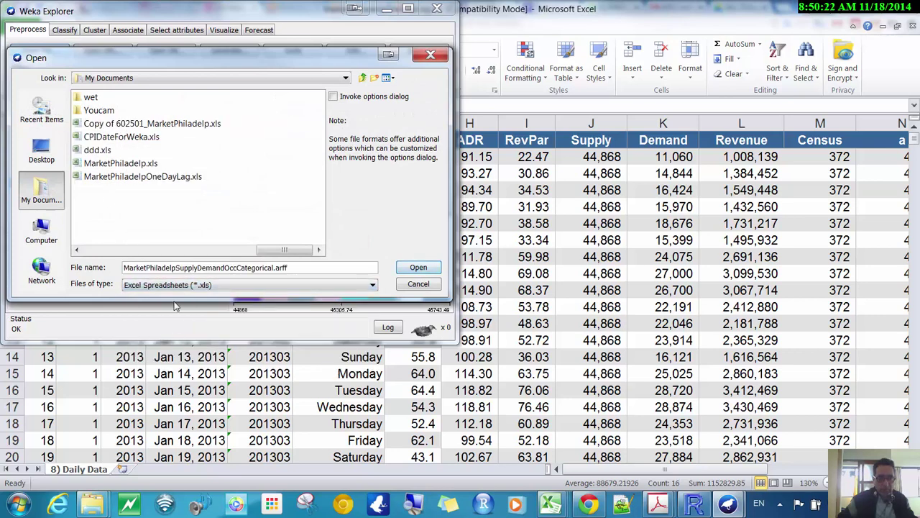
pyautogui.click(176, 177)
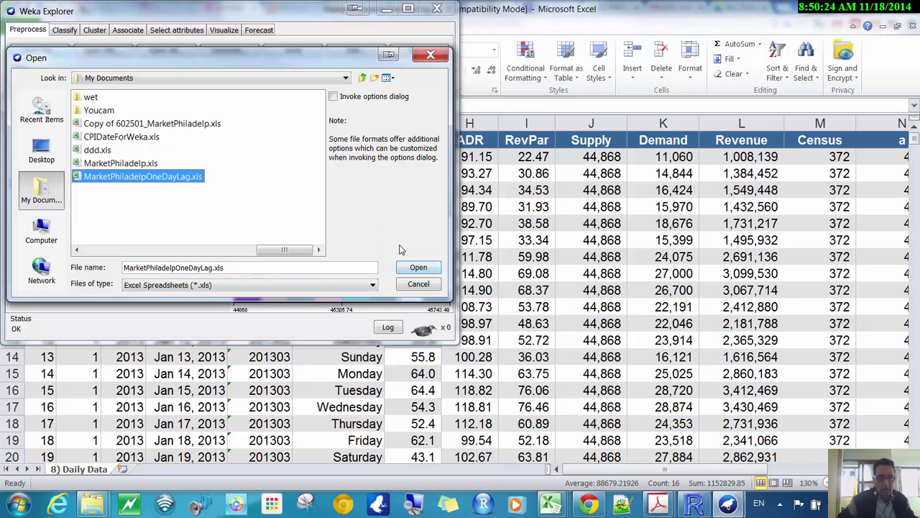
pyautogui.click(417, 266)
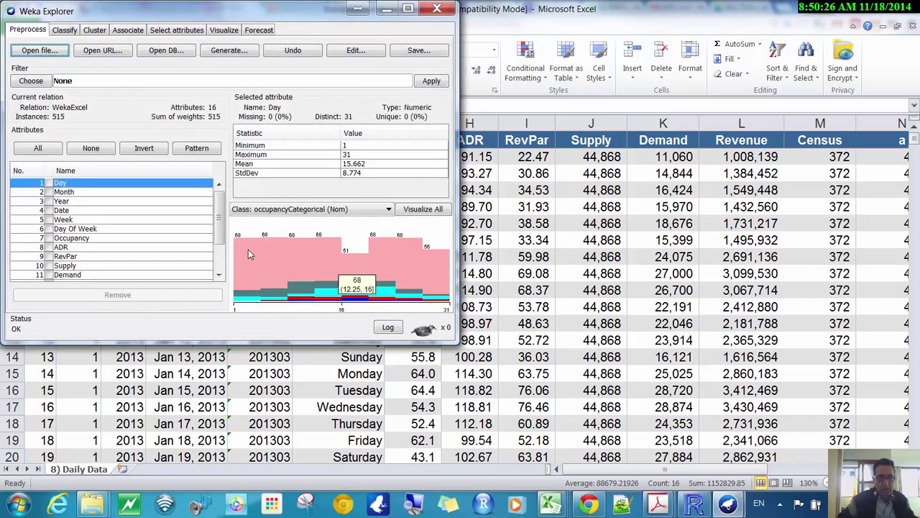
# Mark the Supply, Demand and occupancyCategorical attributes, checking them against the attribute list of the previous MultilayerPerceptron run.
pyautogui.moveTo(223, 224); pyautogui.dragTo(225, 257)
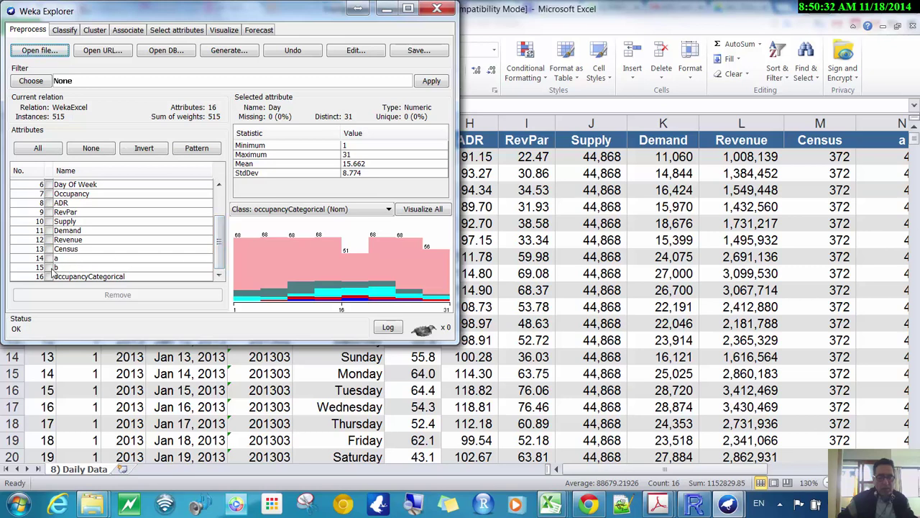
pyautogui.click(49, 222)
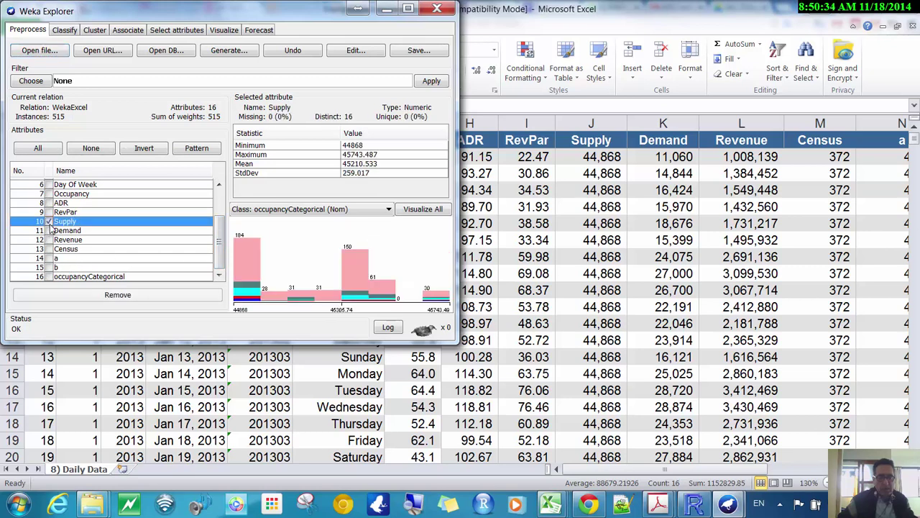
pyautogui.click(51, 278)
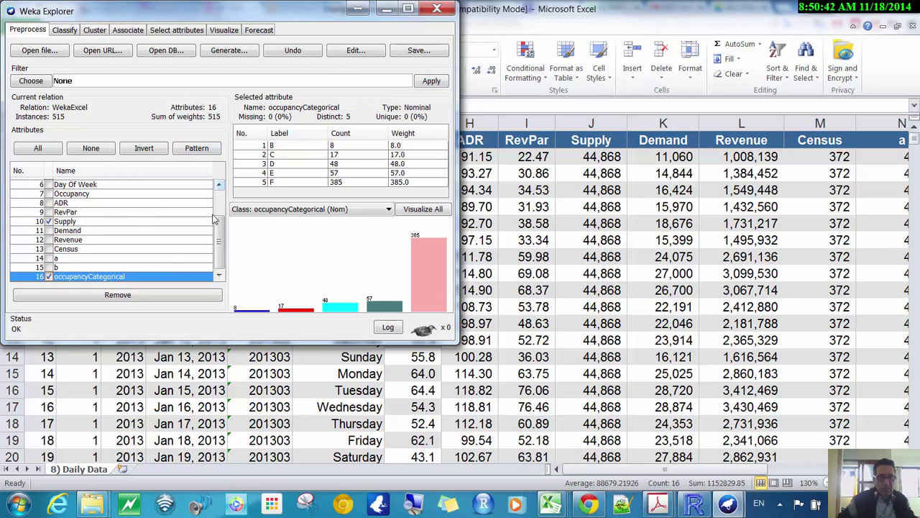
pyautogui.click(66, 30)
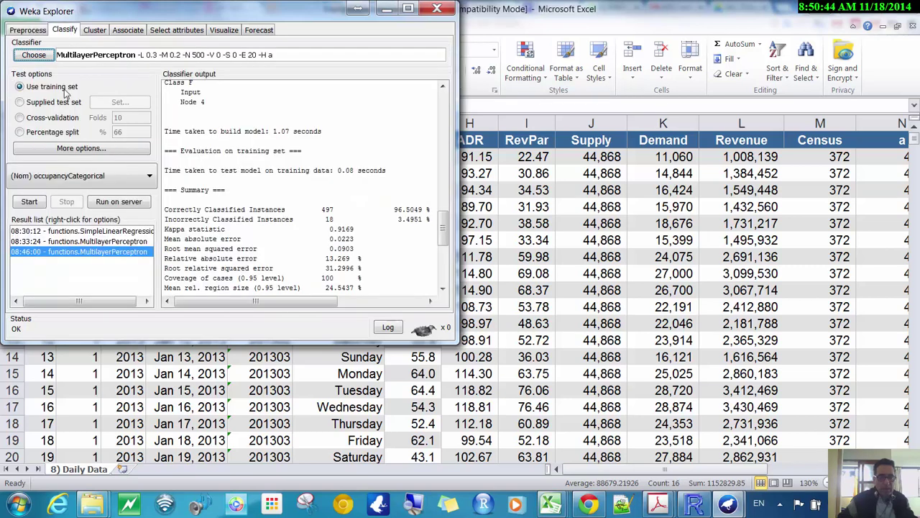
pyautogui.scroll(10, 205, 204)
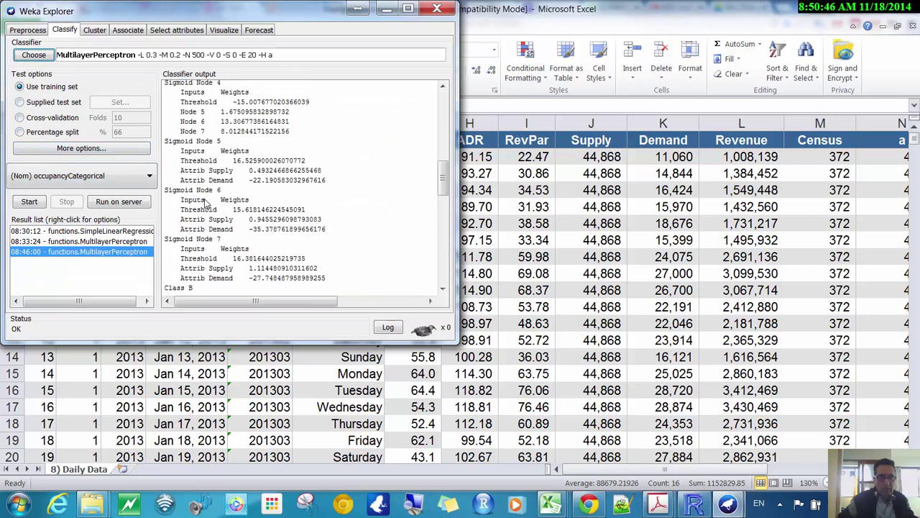
pyautogui.scroll(10, 205, 204)
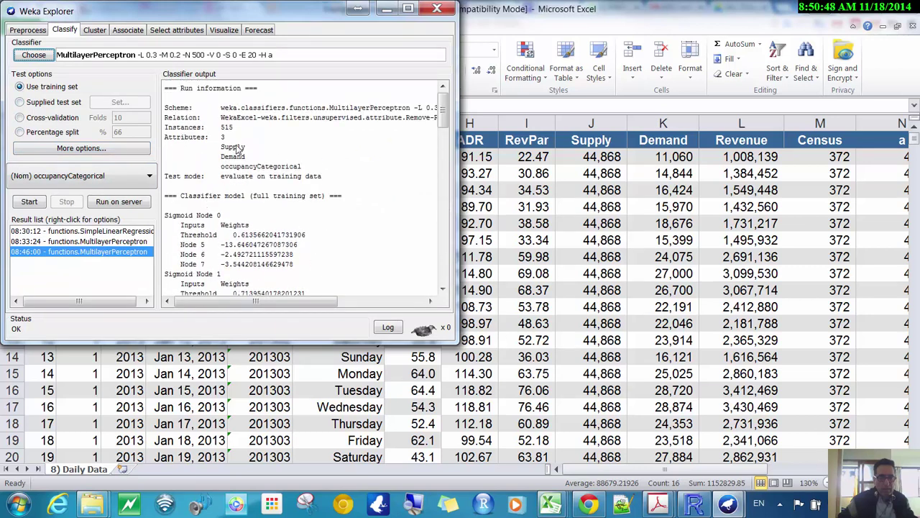
pyautogui.click(22, 31)
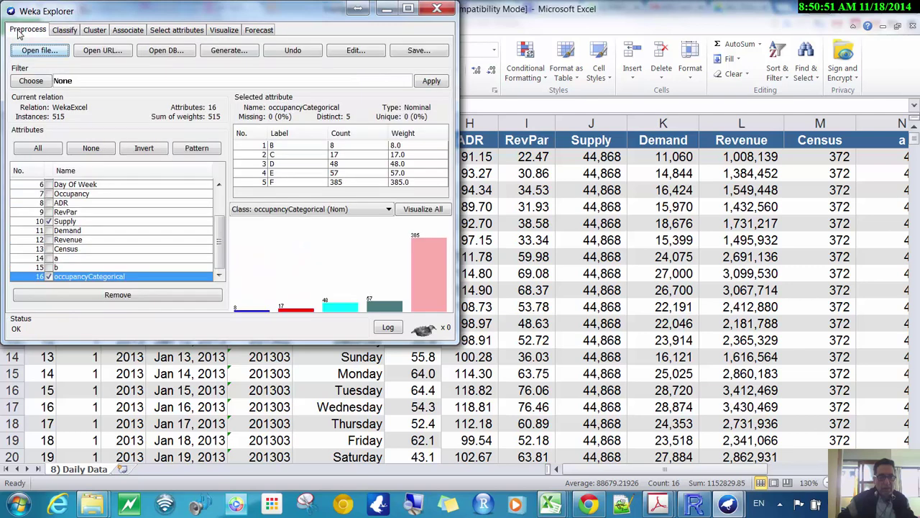
pyautogui.click(51, 231)
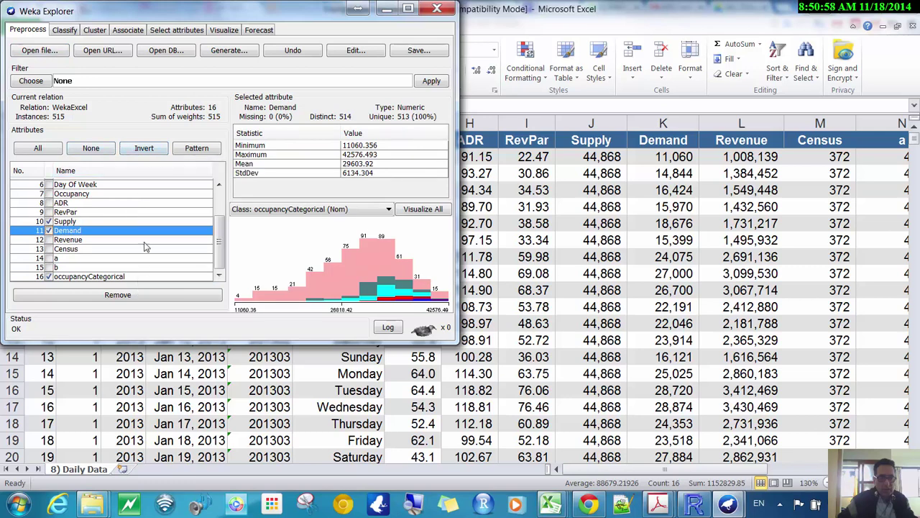
# Remove all attributes except Supply, Demand and occupancyCategorical, then check the class attribute choices for classification.
pyautogui.click(144, 148)
pyautogui.click(101, 298)
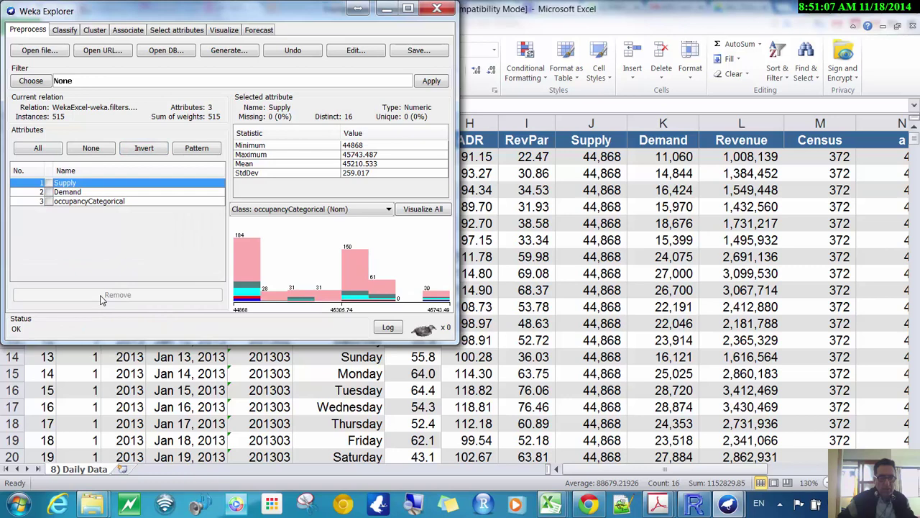
pyautogui.click(89, 203)
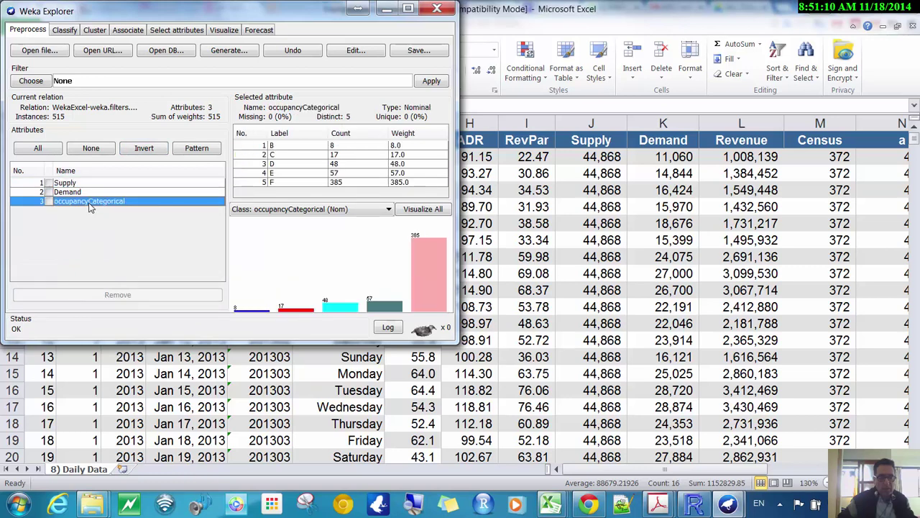
pyautogui.click(65, 30)
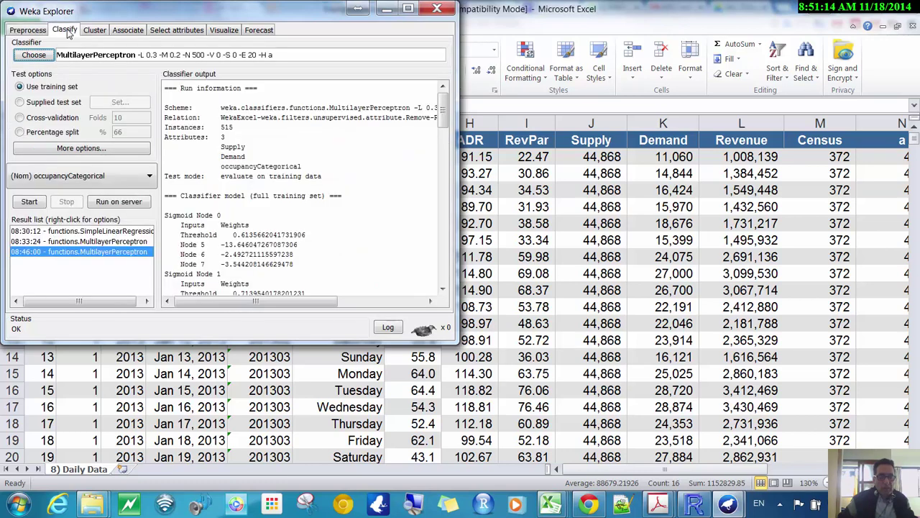
pyautogui.click(72, 176)
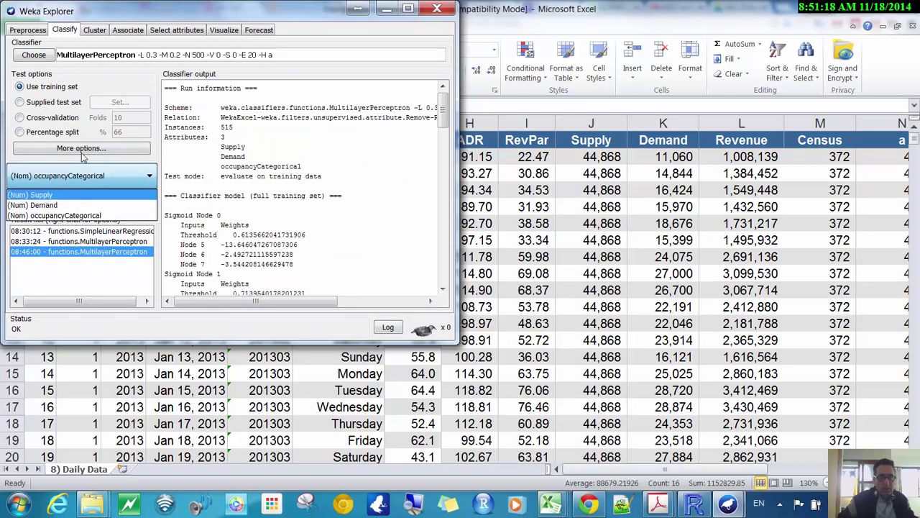
# Save the reduced dataset as an ARFF file named MarketPhiladelpOneDayLagSupplyDemandOcc in My Documents.
pyautogui.click(34, 34)
pyautogui.click(32, 31)
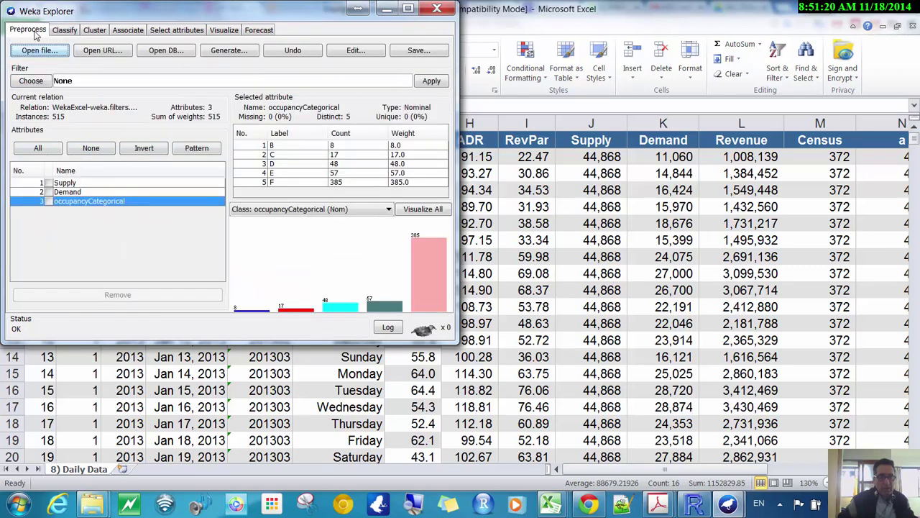
pyautogui.click(418, 53)
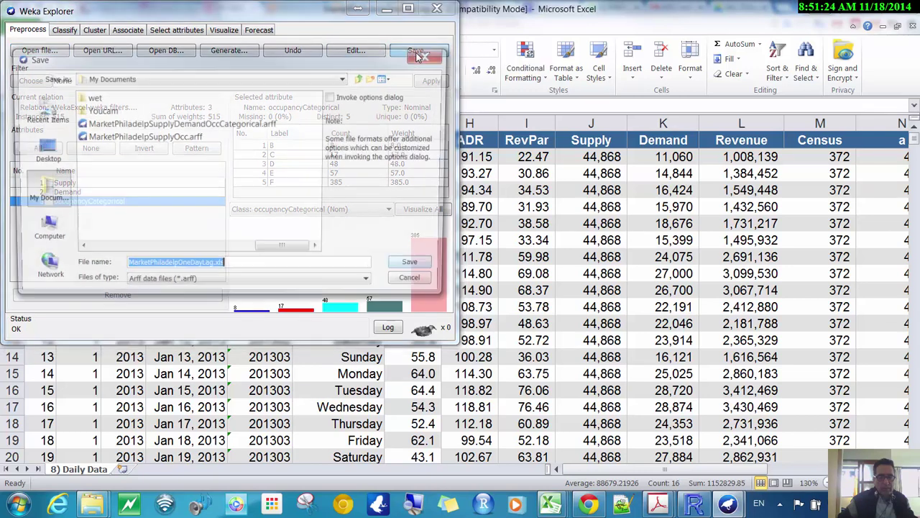
pyautogui.click(247, 269)
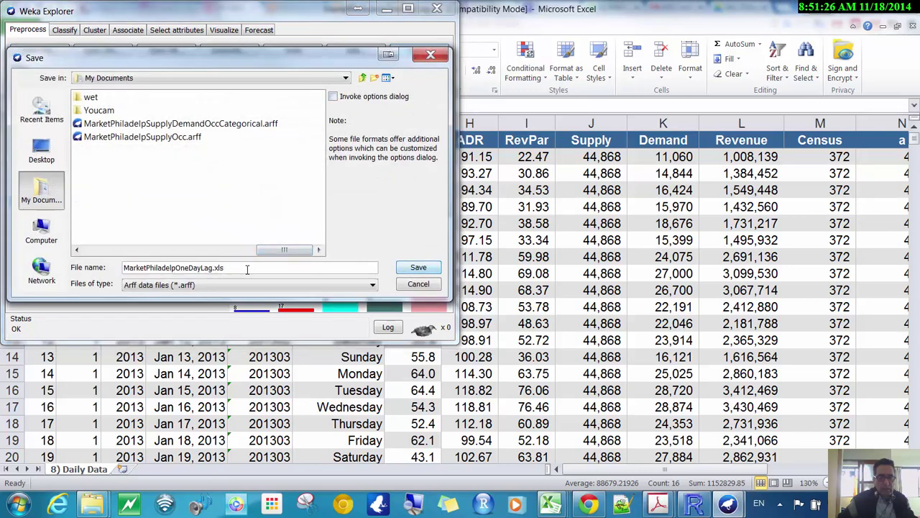
pyautogui.press('BackSpace')
pyautogui.press('BackSpace')
pyautogui.press('BackSpace')
pyautogui.press('BackSpace')
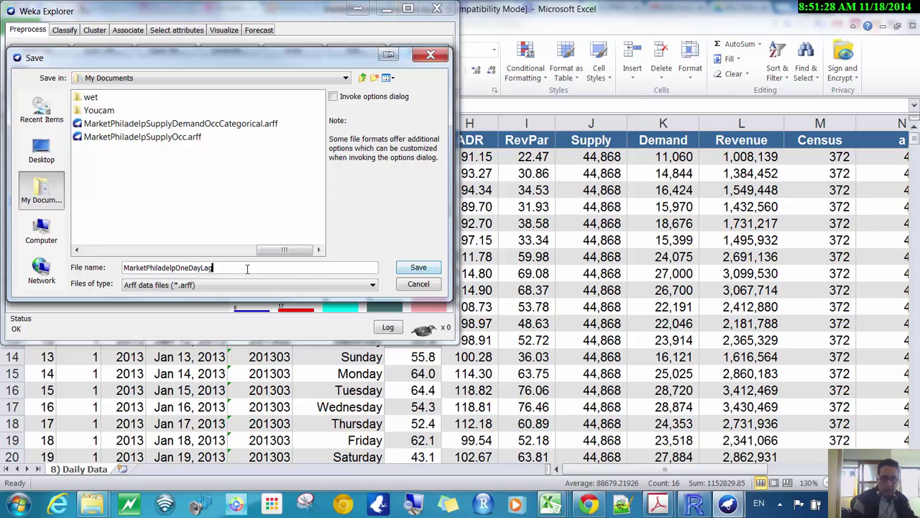
pyautogui.write('Supply')
pyautogui.write('DemandOcc')
pyautogui.click(423, 267)
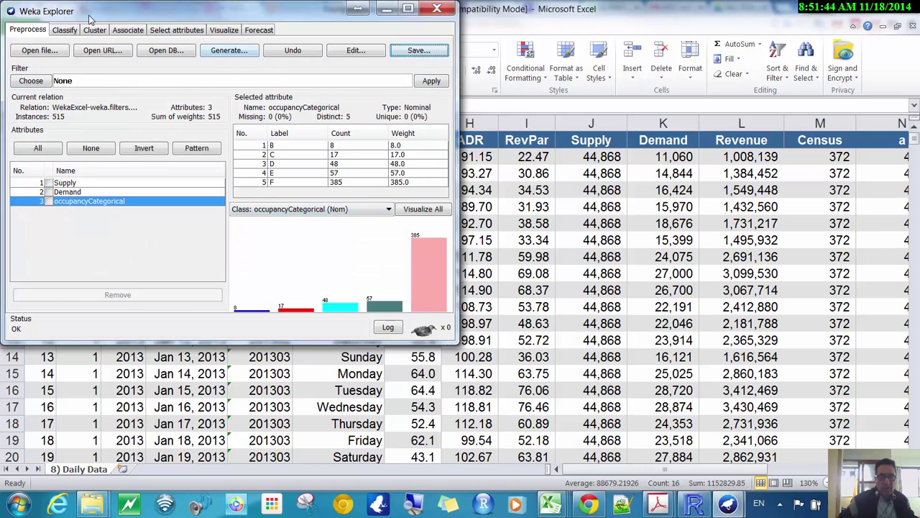
# Run MultilayerPerceptron on the training set with occupancyCategorical as the class.
pyautogui.click(65, 30)
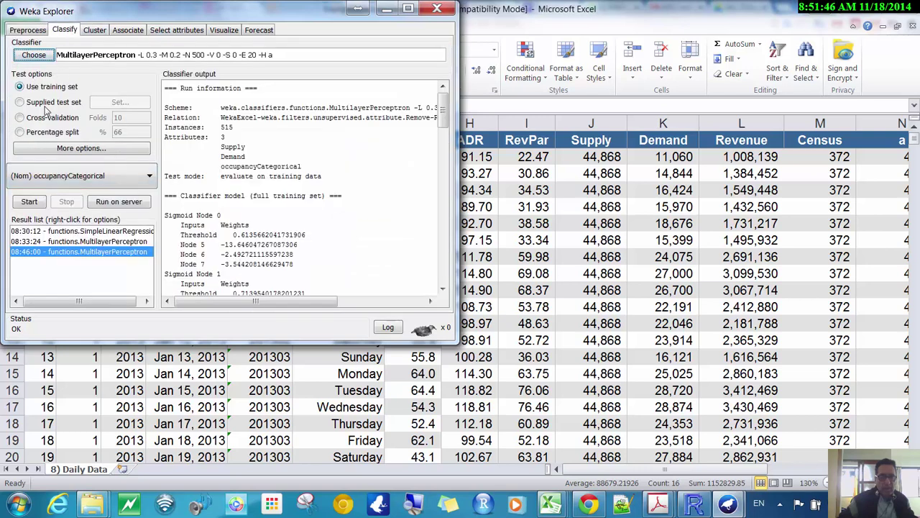
pyautogui.click(41, 204)
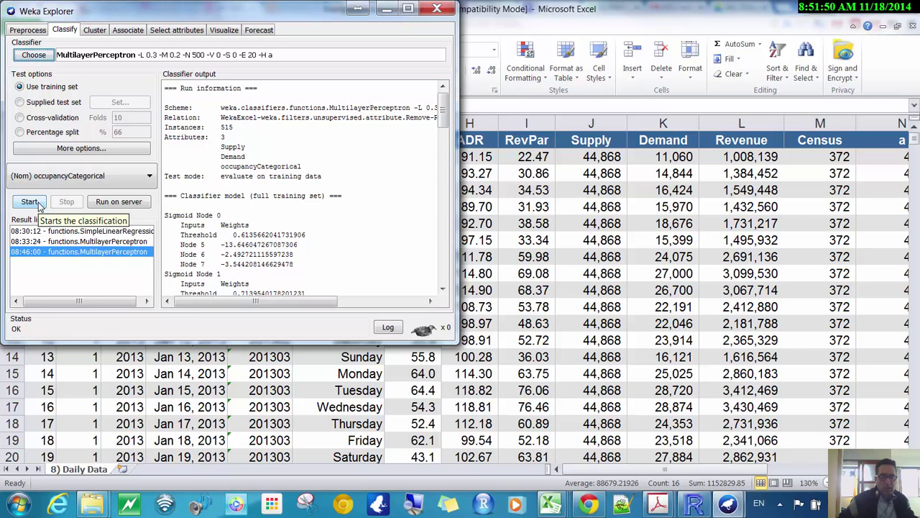
pyautogui.click(31, 202)
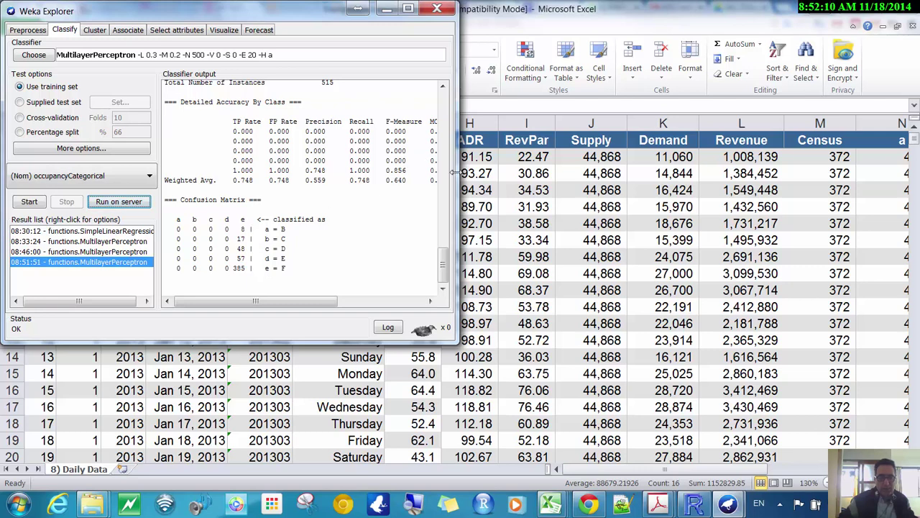
# Widen the Explorer window and examine the new run's attributes, node weights, summary accuracy, per-class accuracy and confusion matrix.
pyautogui.moveTo(458, 175); pyautogui.dragTo(572, 176)
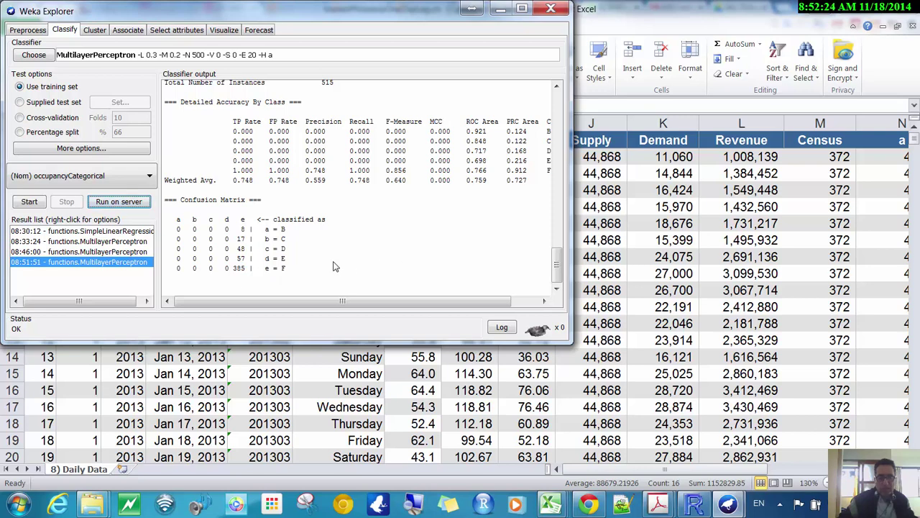
pyautogui.click(559, 104)
pyautogui.scroll(2, 559, 99)
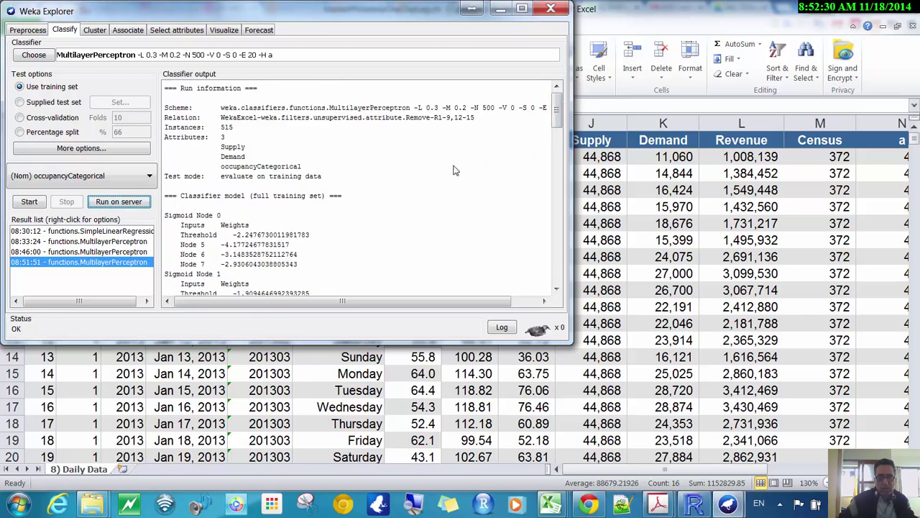
pyautogui.click(559, 226)
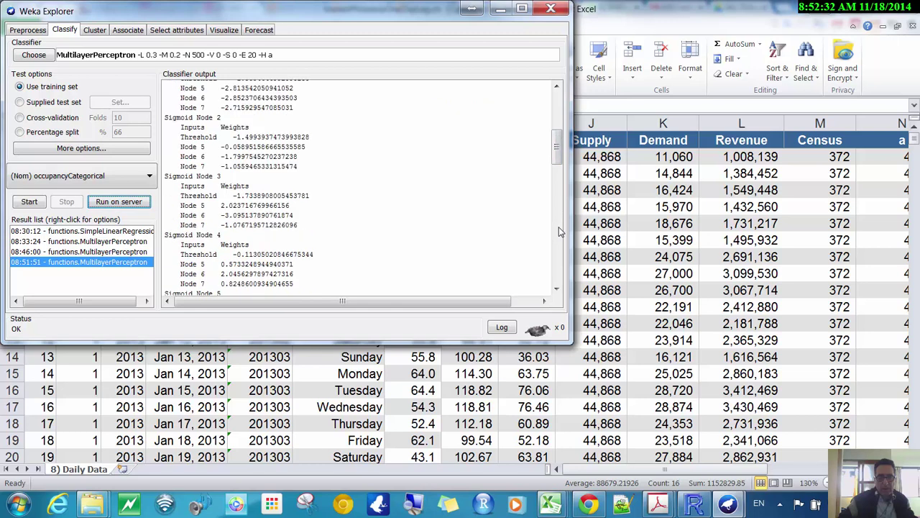
pyautogui.click(559, 227)
pyautogui.click(559, 227)
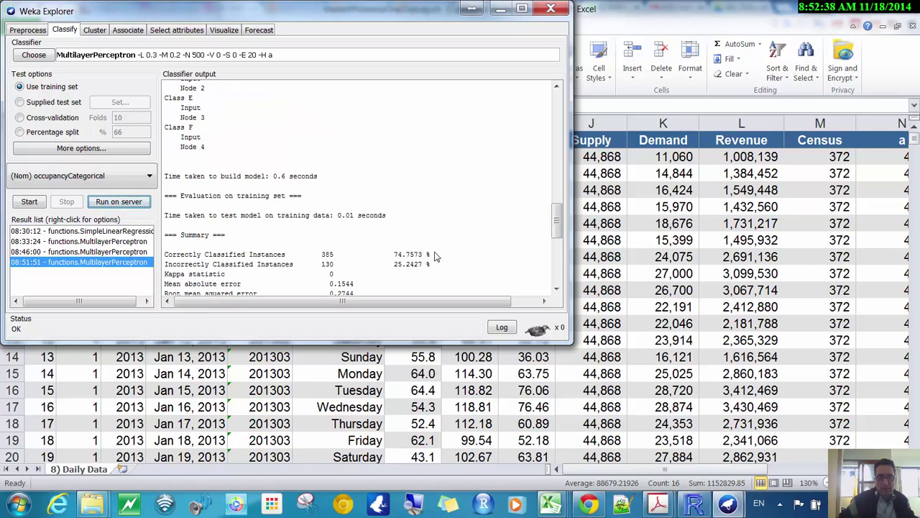
pyautogui.click(558, 281)
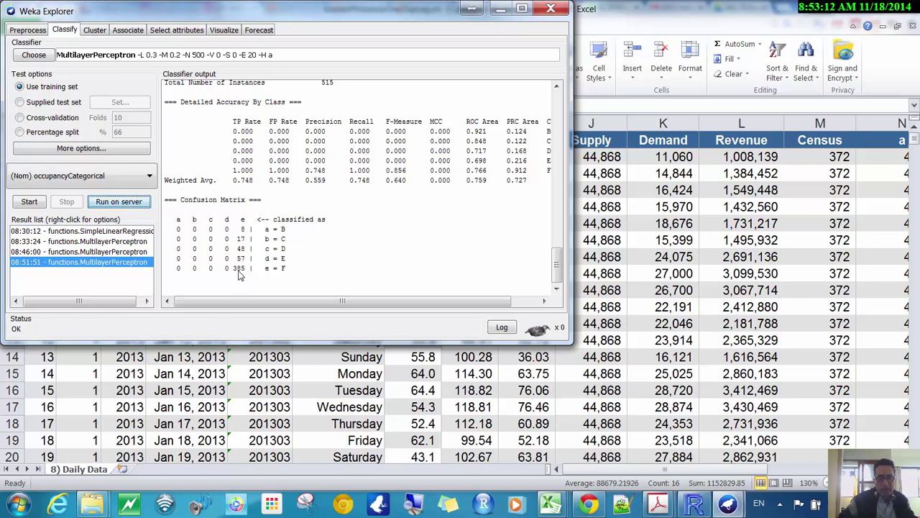
pyautogui.click(555, 115)
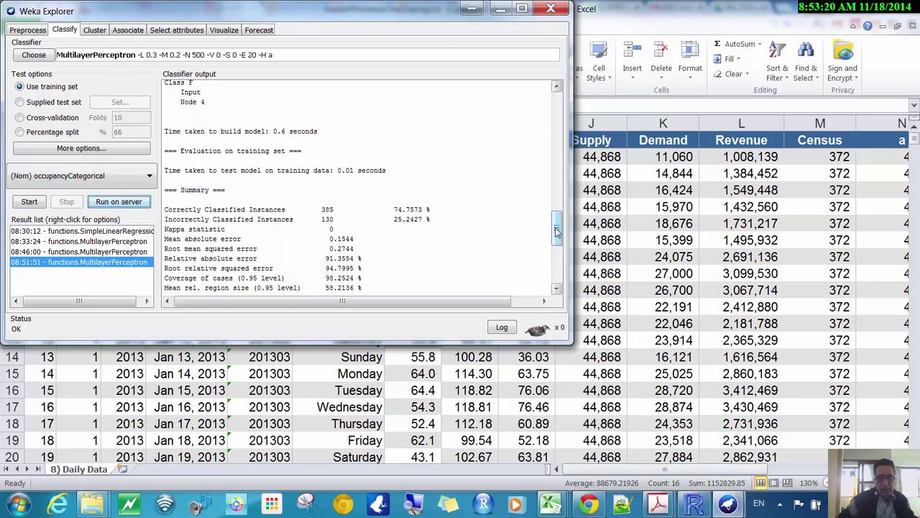
pyautogui.moveTo(555, 229); pyautogui.dragTo(480, 271)
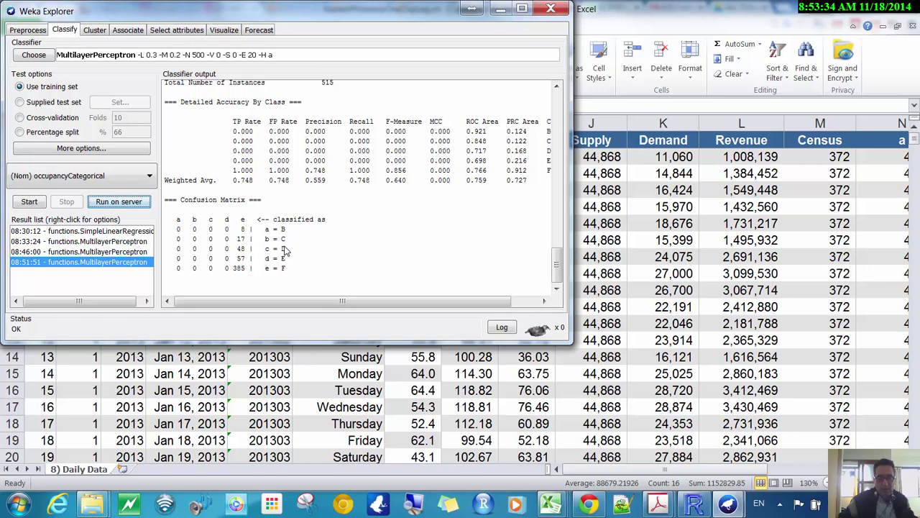
pyautogui.click(560, 113)
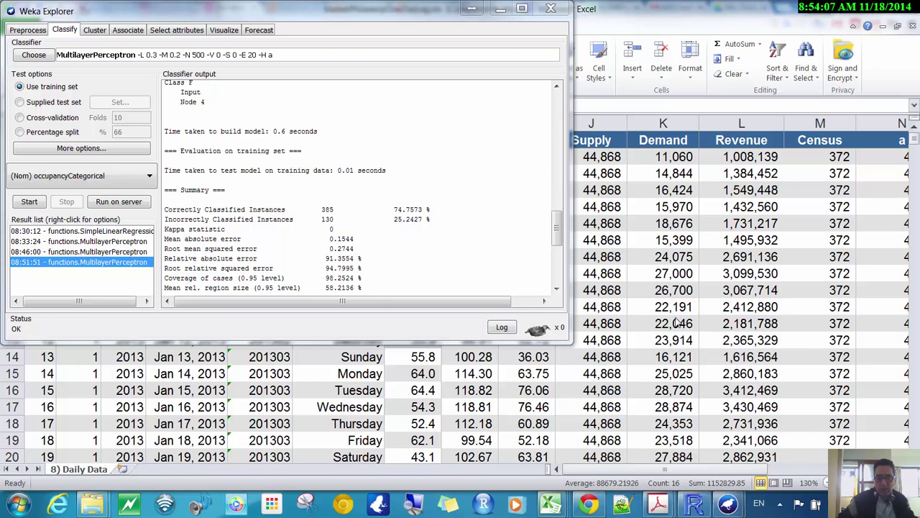
# Glance at the Excel data, return to Weka Explorer and look through the available tree classifiers, keeping MultilayerPerceptron chosen.
pyautogui.click(675, 6)
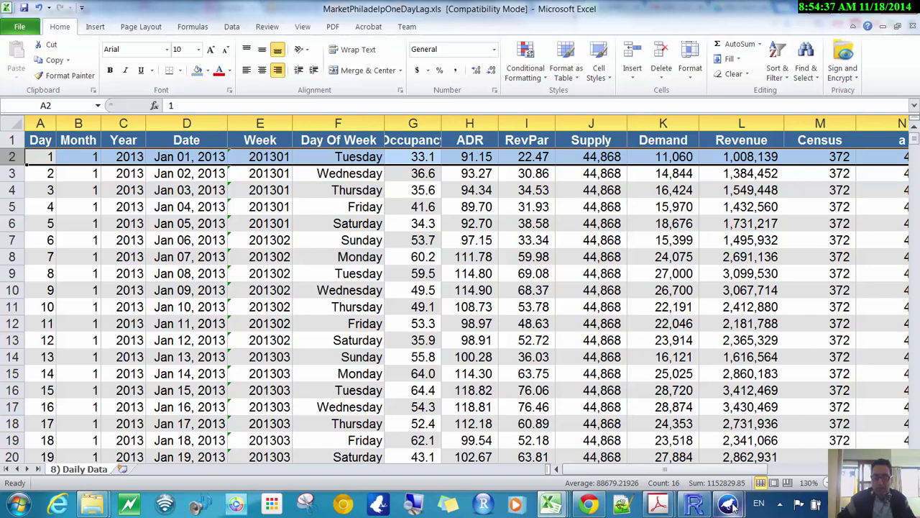
pyautogui.moveTo(730, 503)
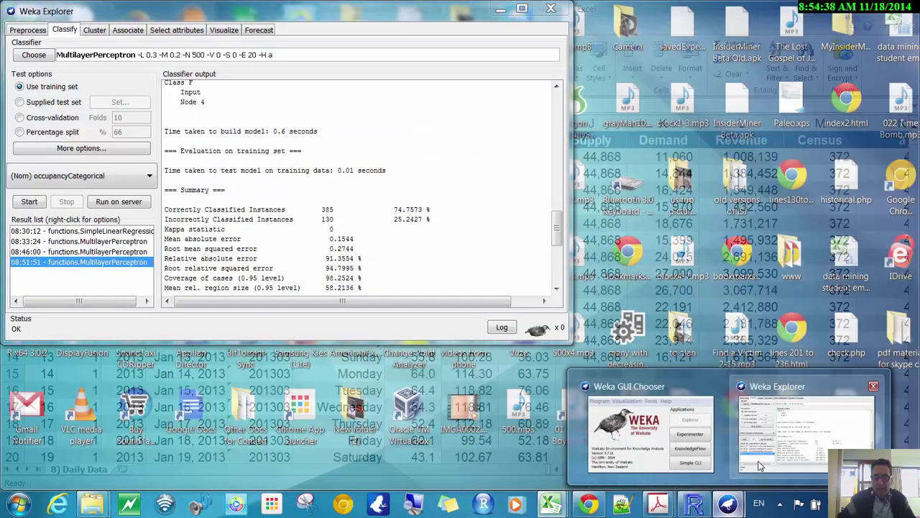
pyautogui.click(760, 466)
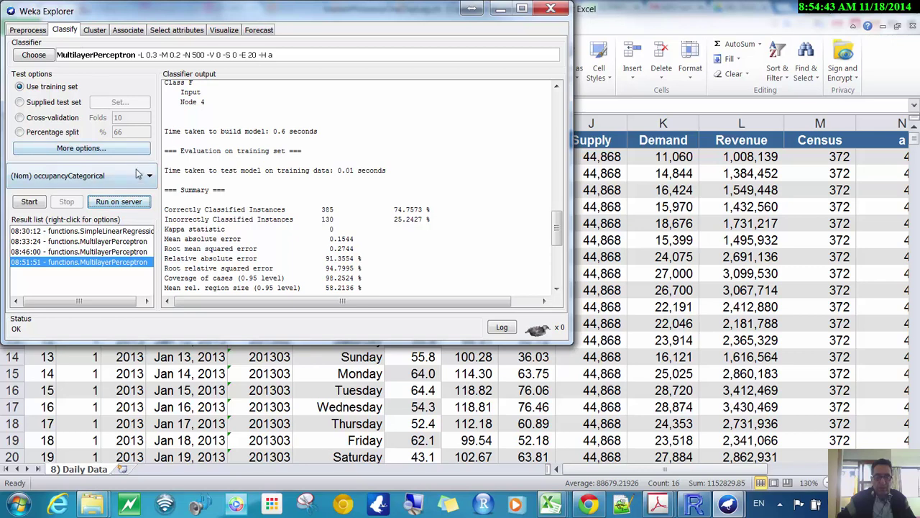
pyautogui.click(43, 56)
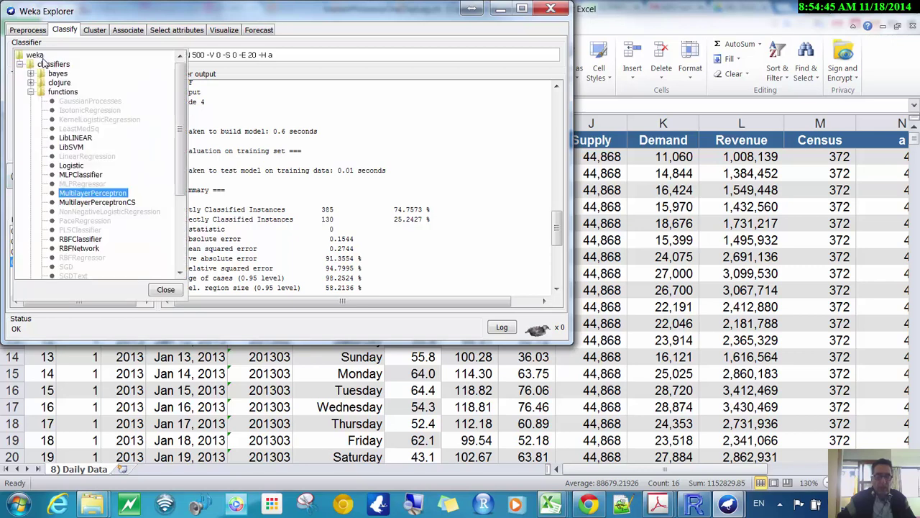
pyautogui.scroll(-4, 182, 242)
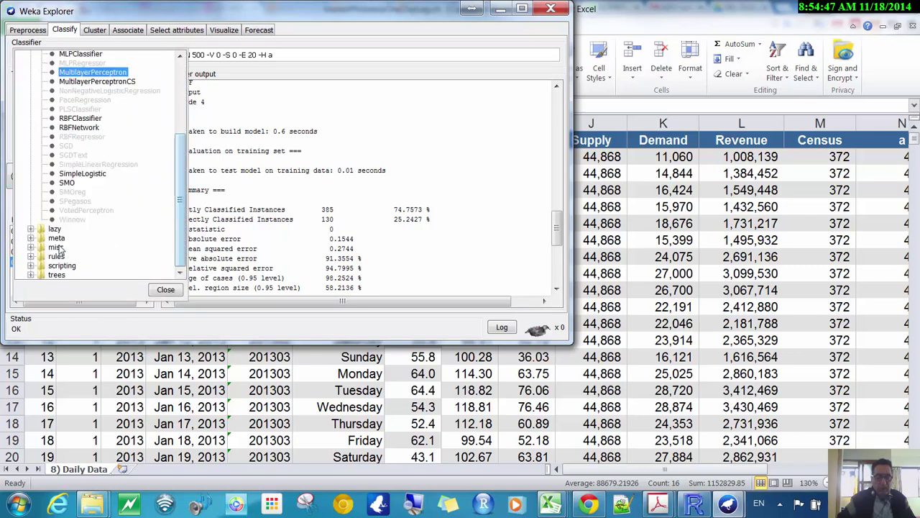
pyautogui.click(31, 274)
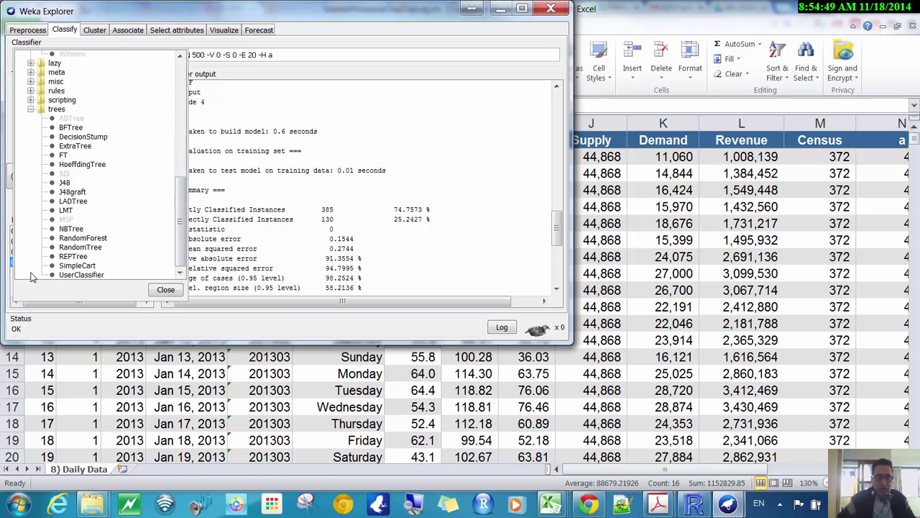
pyautogui.moveTo(70, 184)
pyautogui.press('Escape')
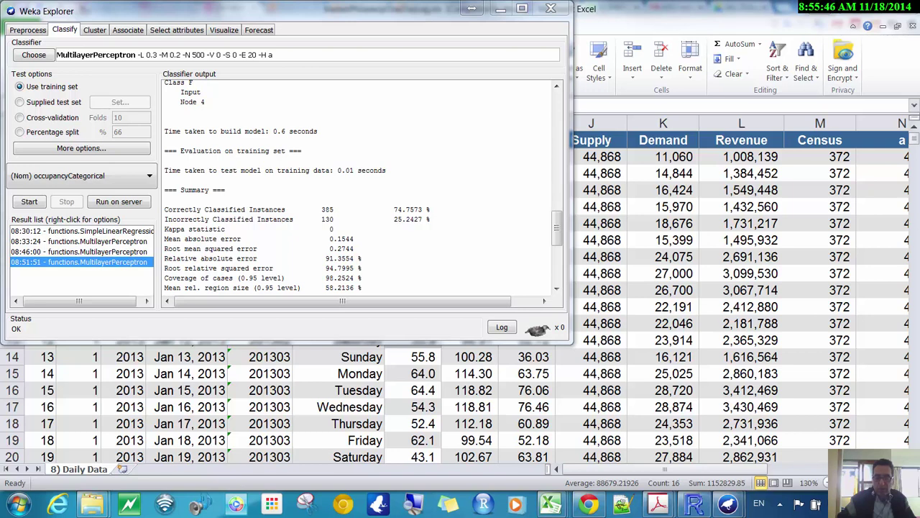
# Switch to the Excel workbook and review the date columns, the Occupancy column and the columns from ADR to Census.
pyautogui.hotkey('alt', 'Tab')
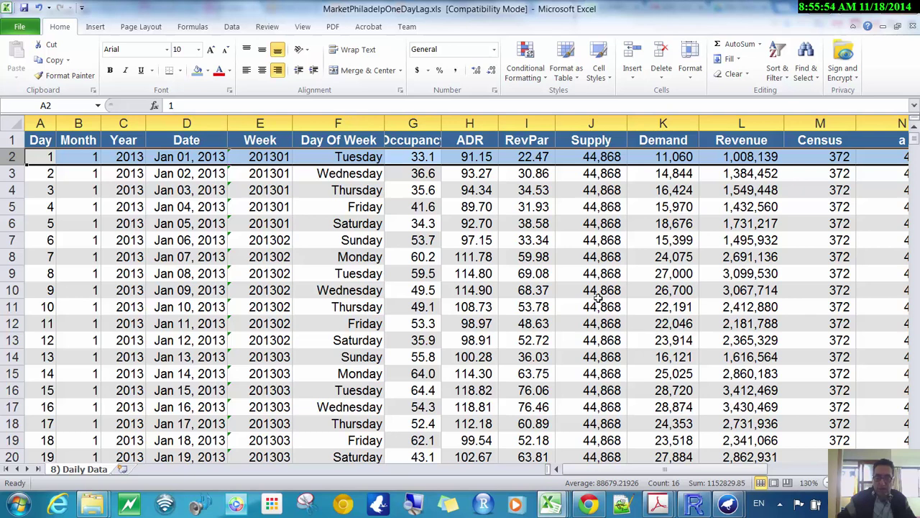
pyautogui.moveTo(85, 143); pyautogui.dragTo(289, 150)
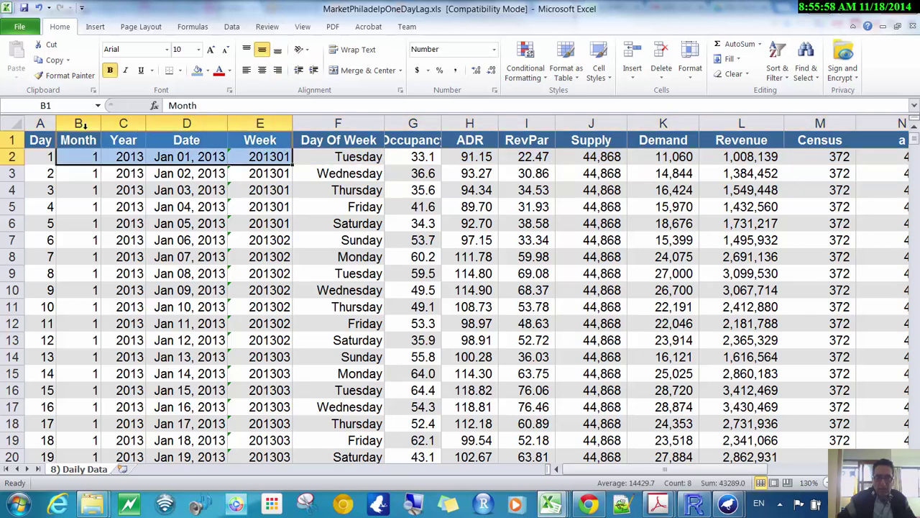
pyautogui.moveTo(83, 125); pyautogui.dragTo(651, 151)
pyautogui.click(414, 124)
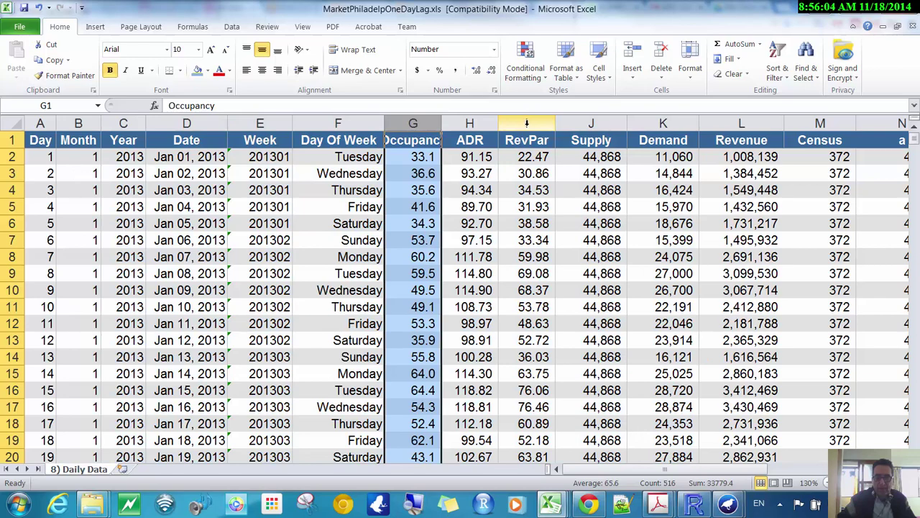
pyautogui.moveTo(487, 123); pyautogui.dragTo(820, 124)
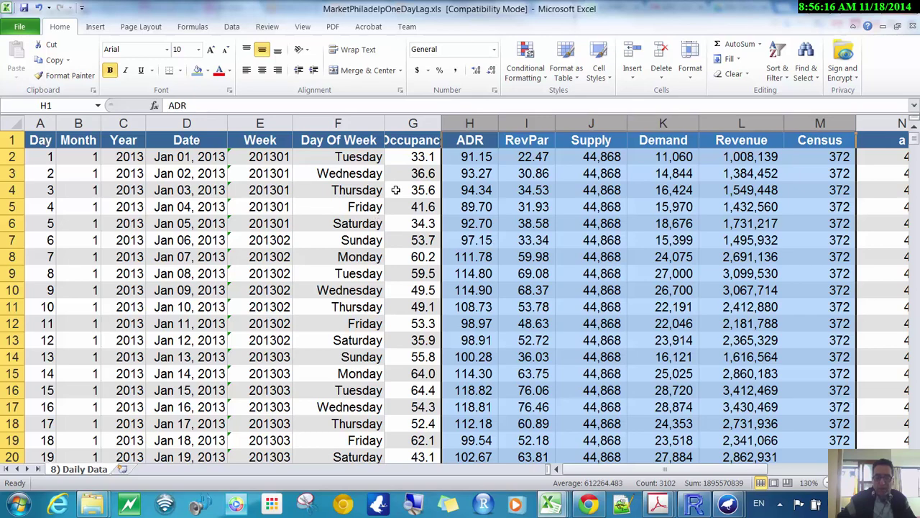
pyautogui.click(415, 123)
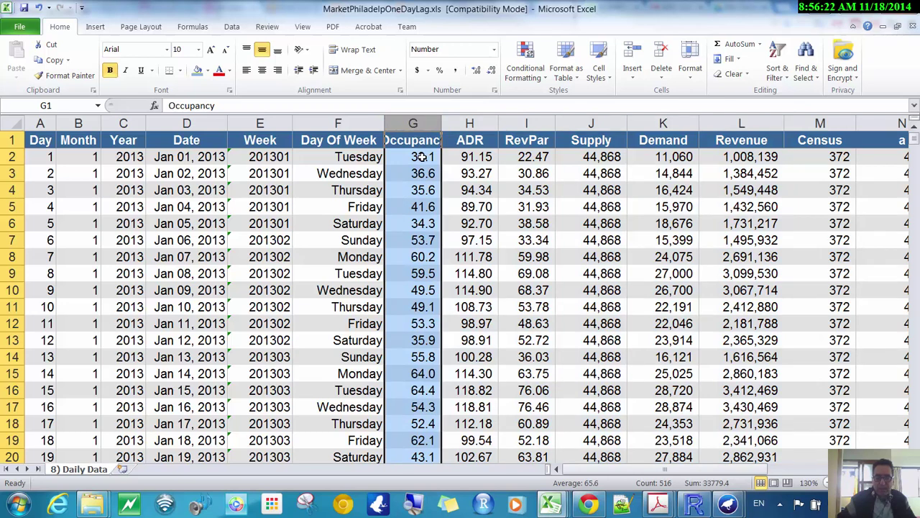
# Add the header yesterOCC in cell Q1, beside the occupancyCategorical column.
pyautogui.click(565, 468)
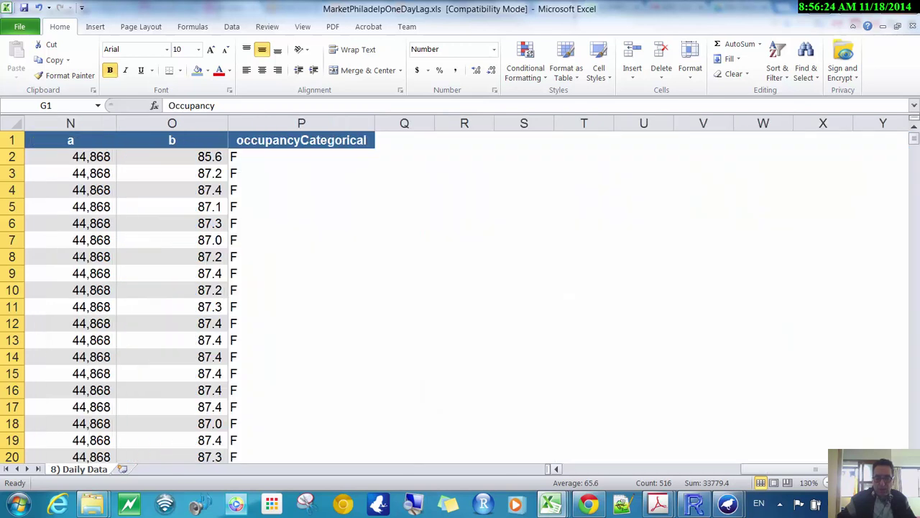
pyautogui.click(405, 138)
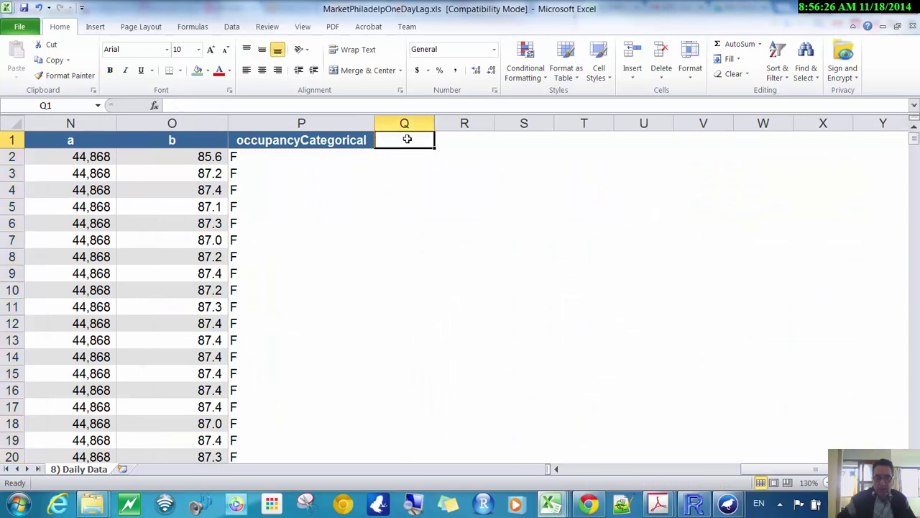
pyautogui.write('yes')
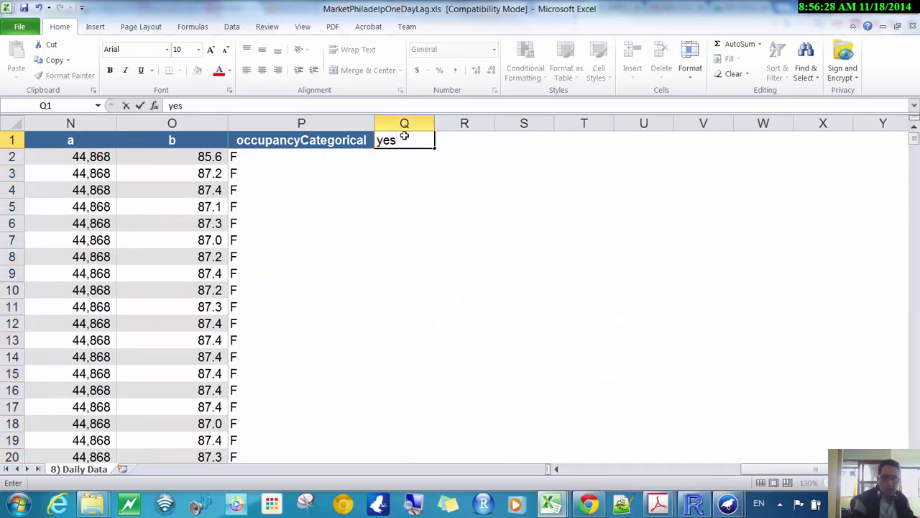
pyautogui.write('terOCC')
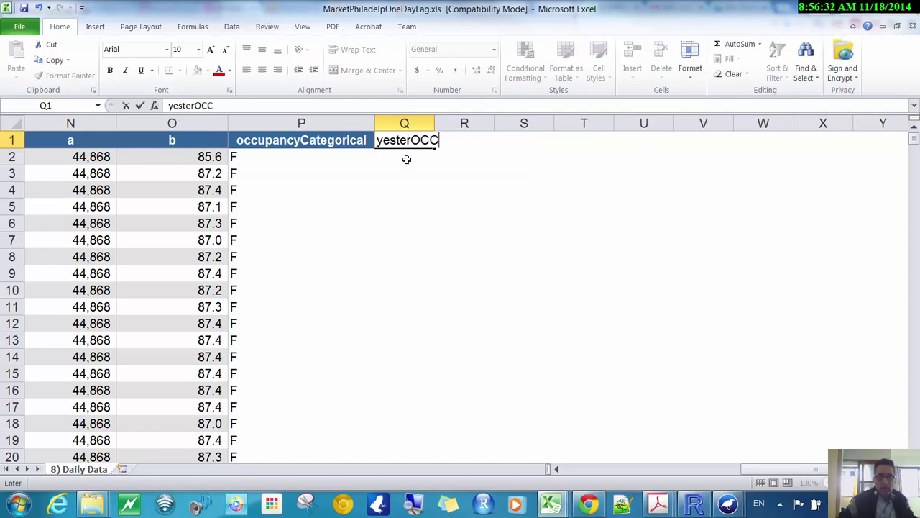
pyautogui.click(405, 186)
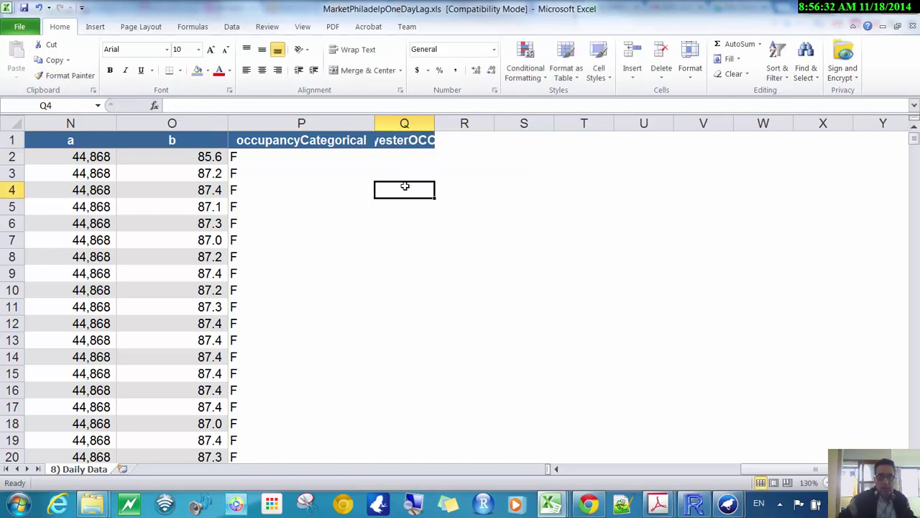
# Examine the Occupancy values for the first three days, Jan 01 to Jan 03, 2013.
pyautogui.click(598, 471)
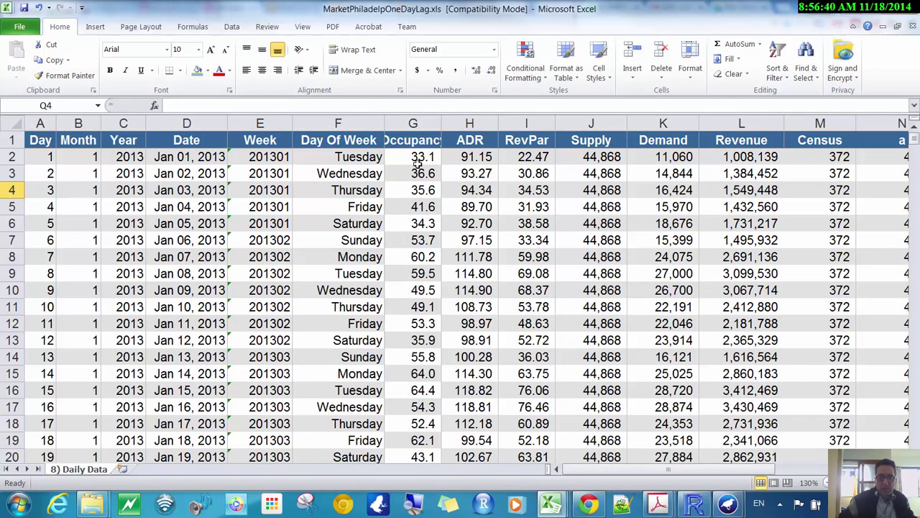
pyautogui.click(422, 158)
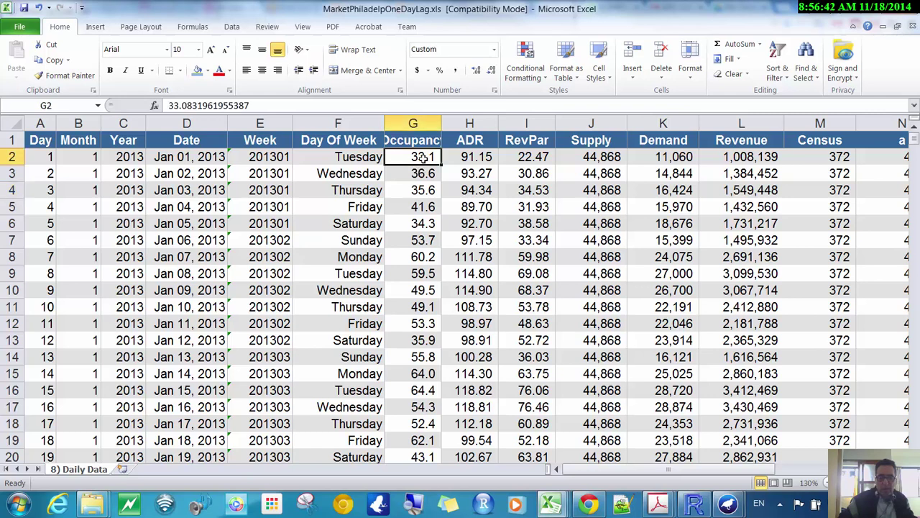
pyautogui.click(424, 175)
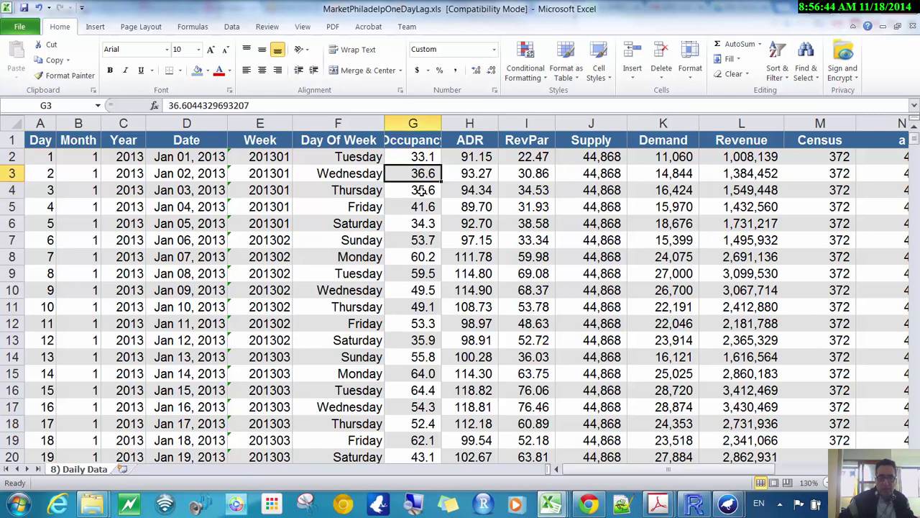
pyautogui.click(423, 190)
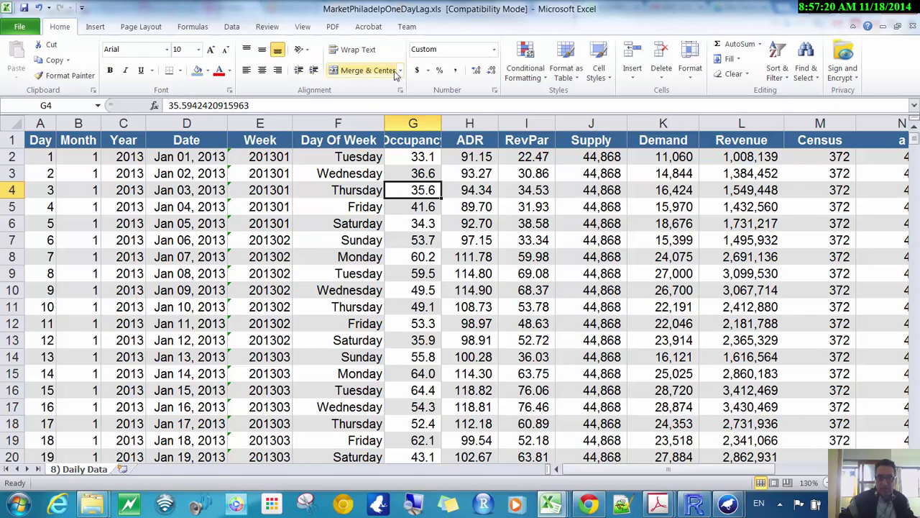
# Switch to the Windows Explorer window showing documents-export-2014-11-09.zip and widen the Name column to view the market files.
pyautogui.moveTo(99, 507)
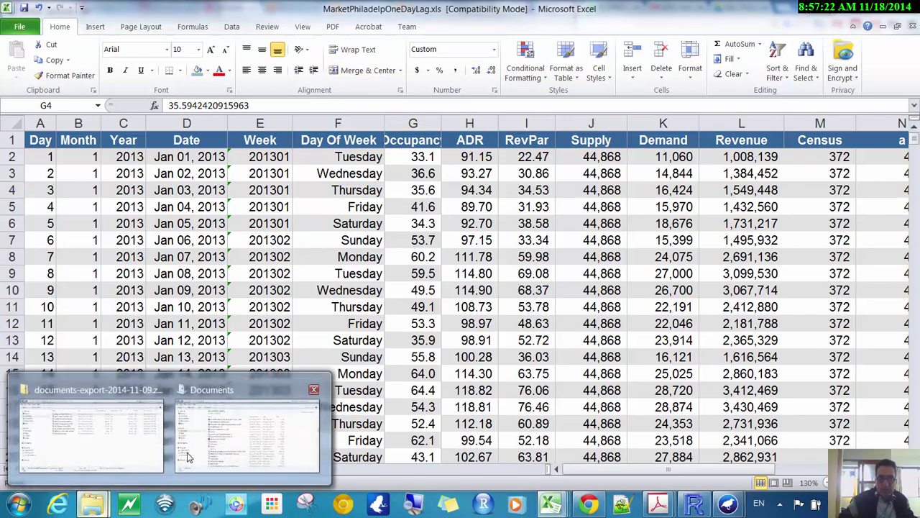
pyautogui.click(142, 448)
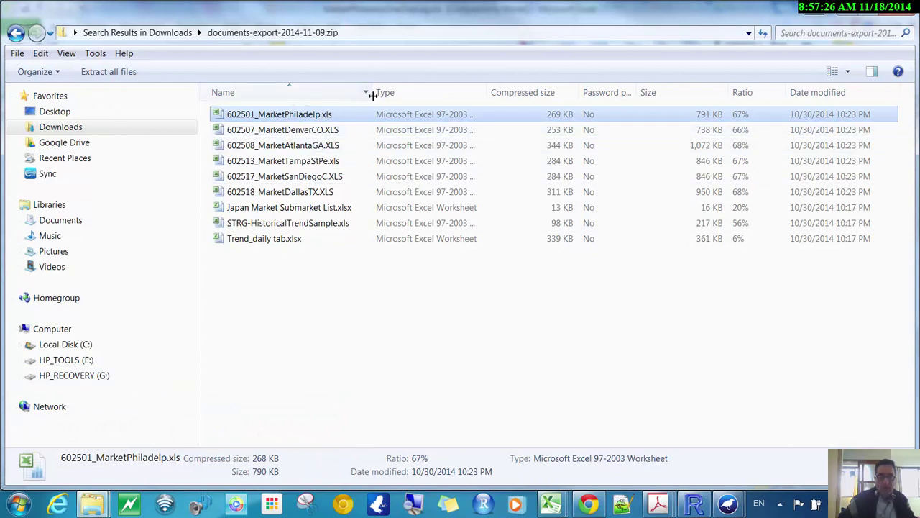
pyautogui.moveTo(371, 92); pyautogui.dragTo(477, 107)
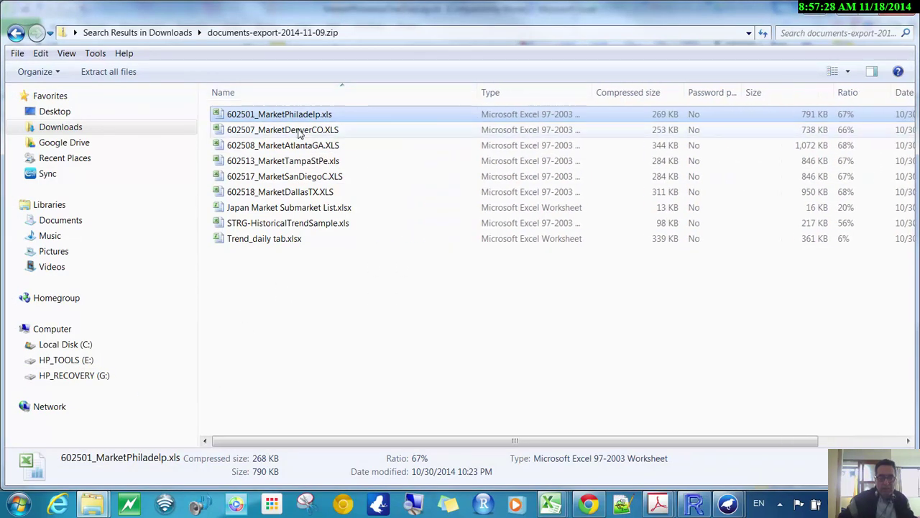